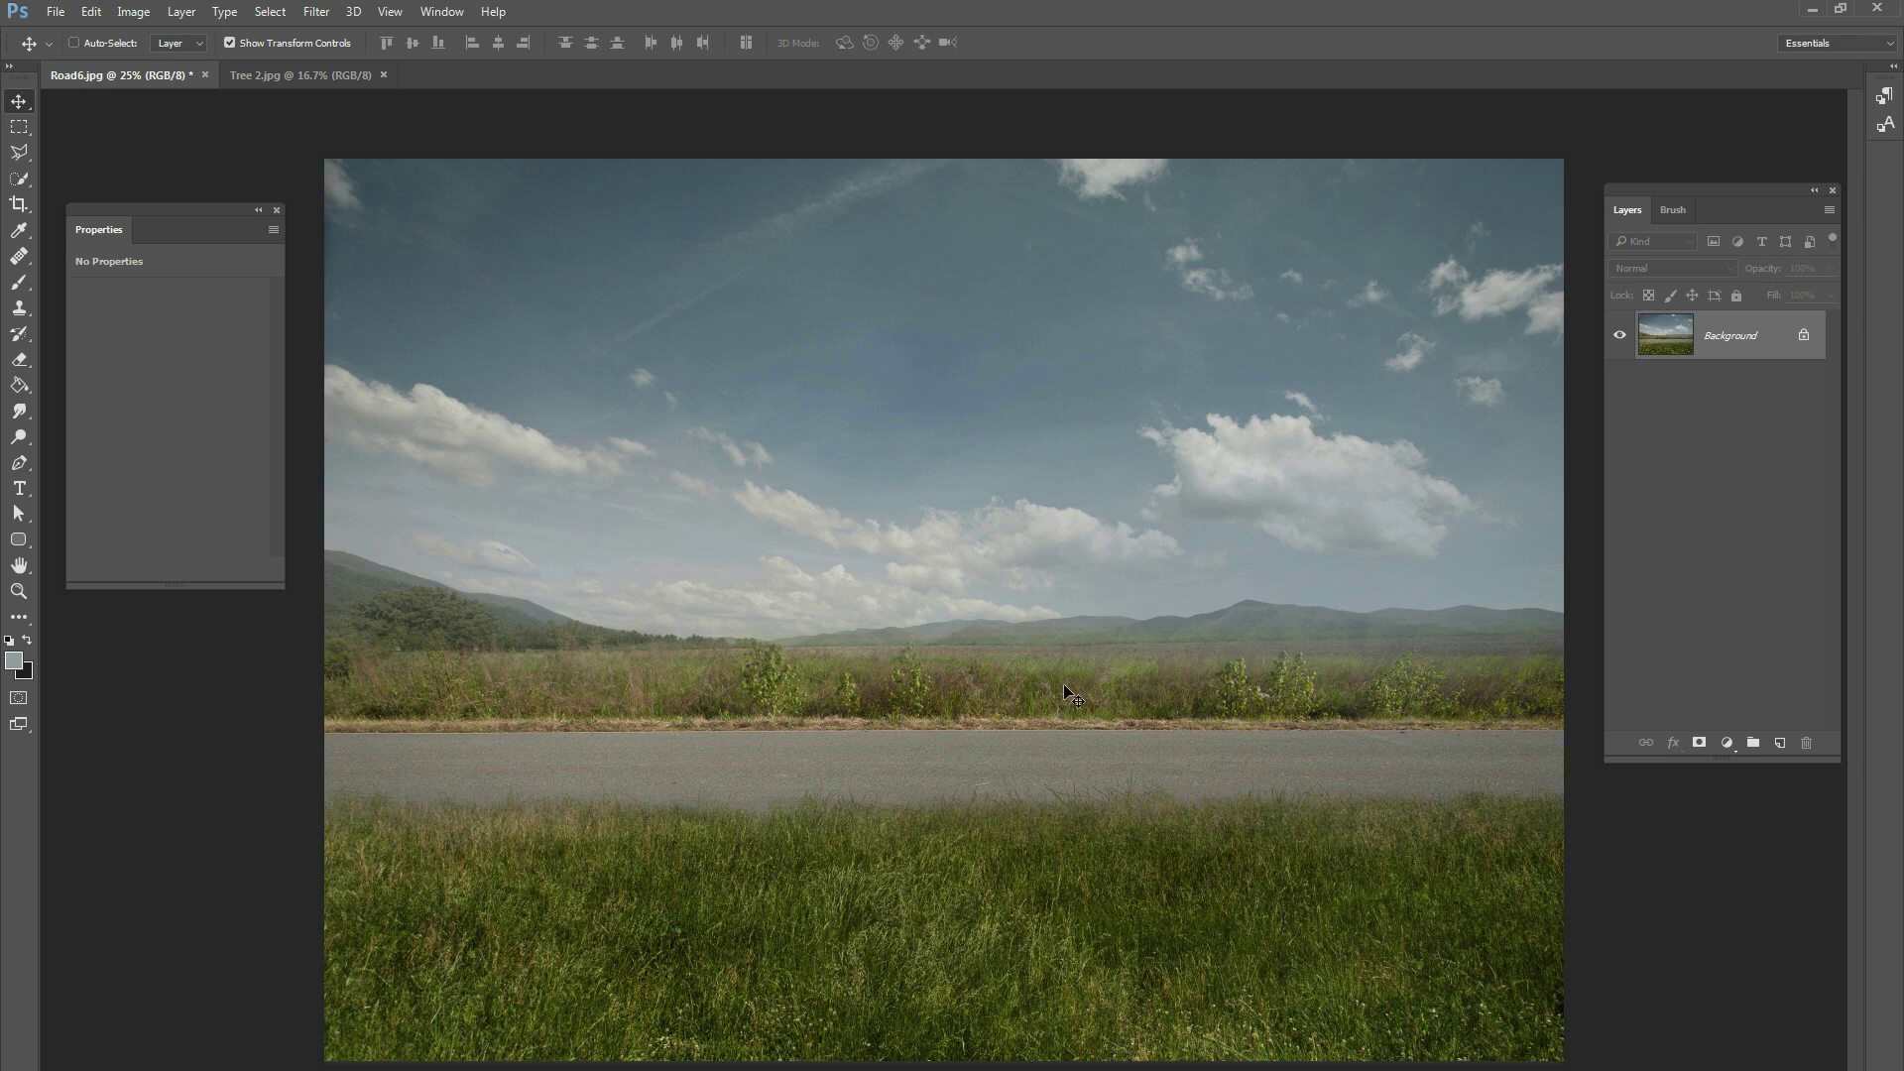
# - View the Tree 2.jpg photo and return to the Road6.jpg document
pyautogui.click(337, 75)
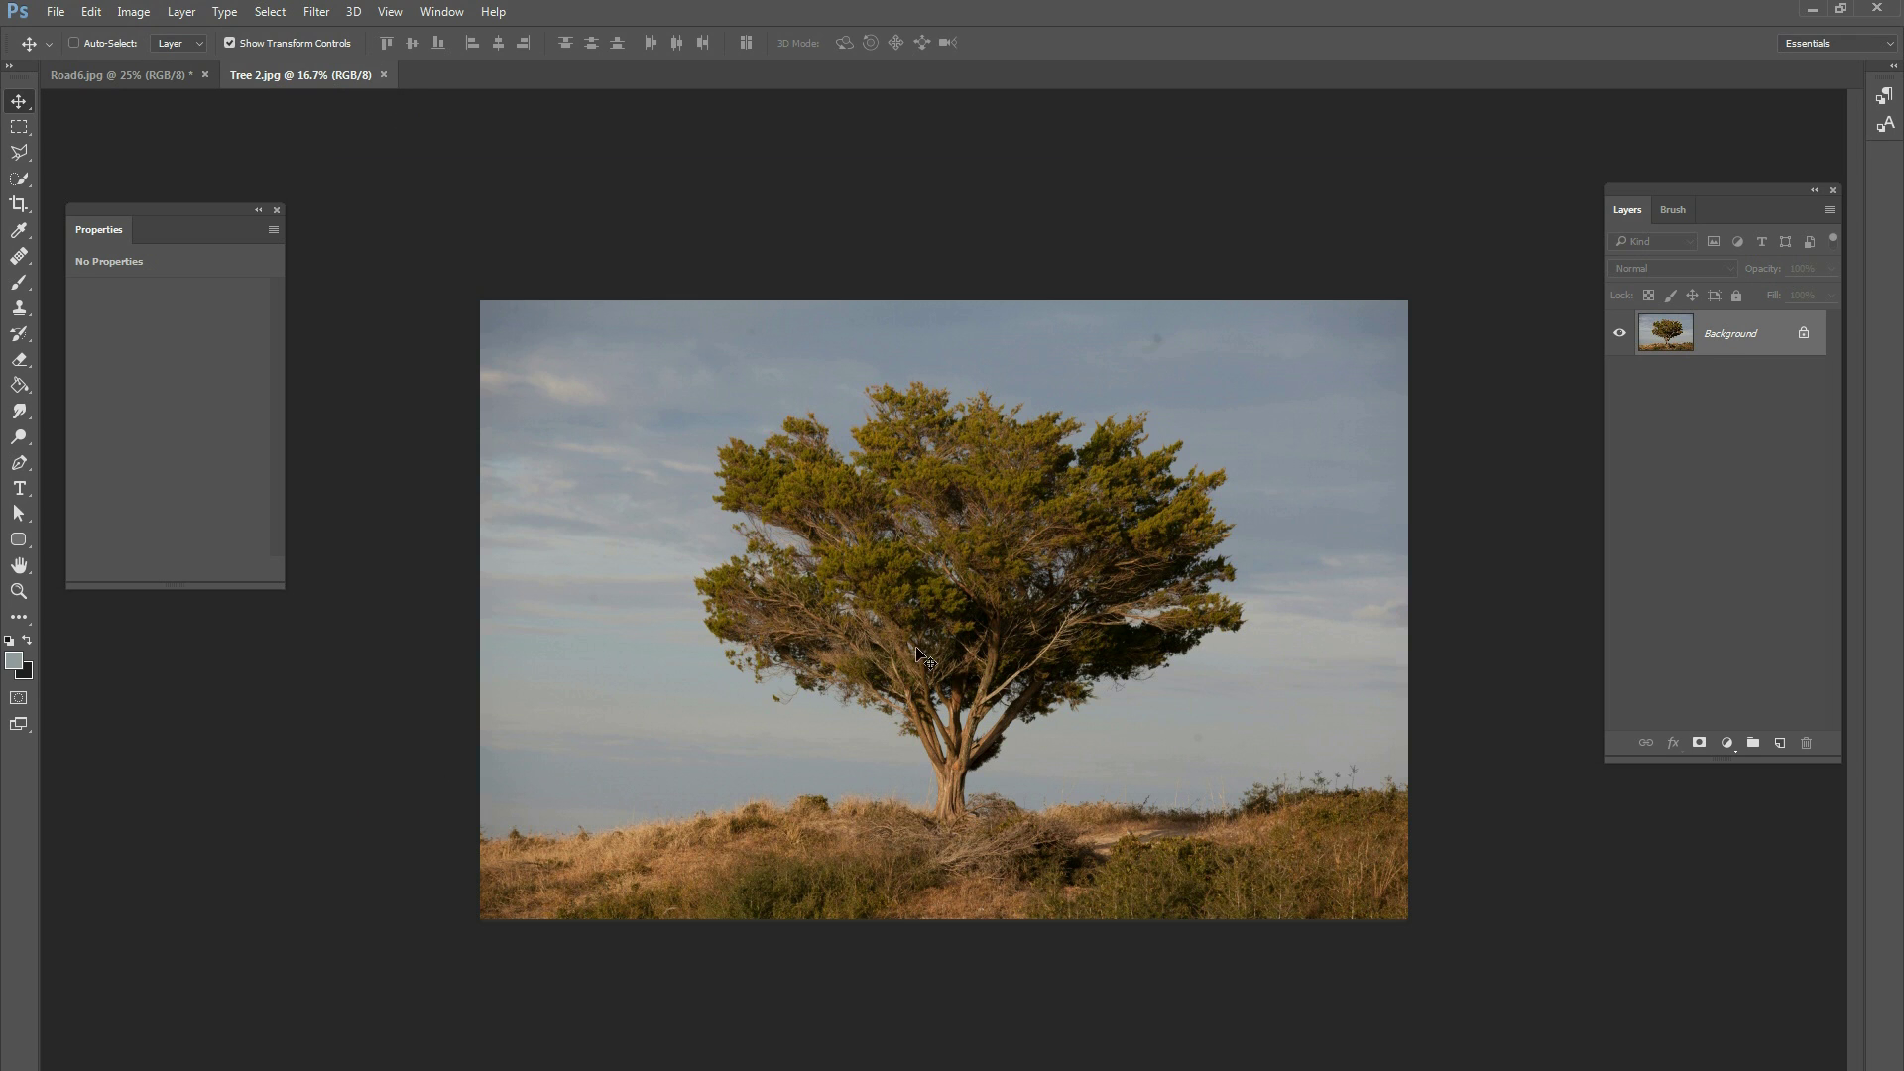
pyautogui.click(176, 78)
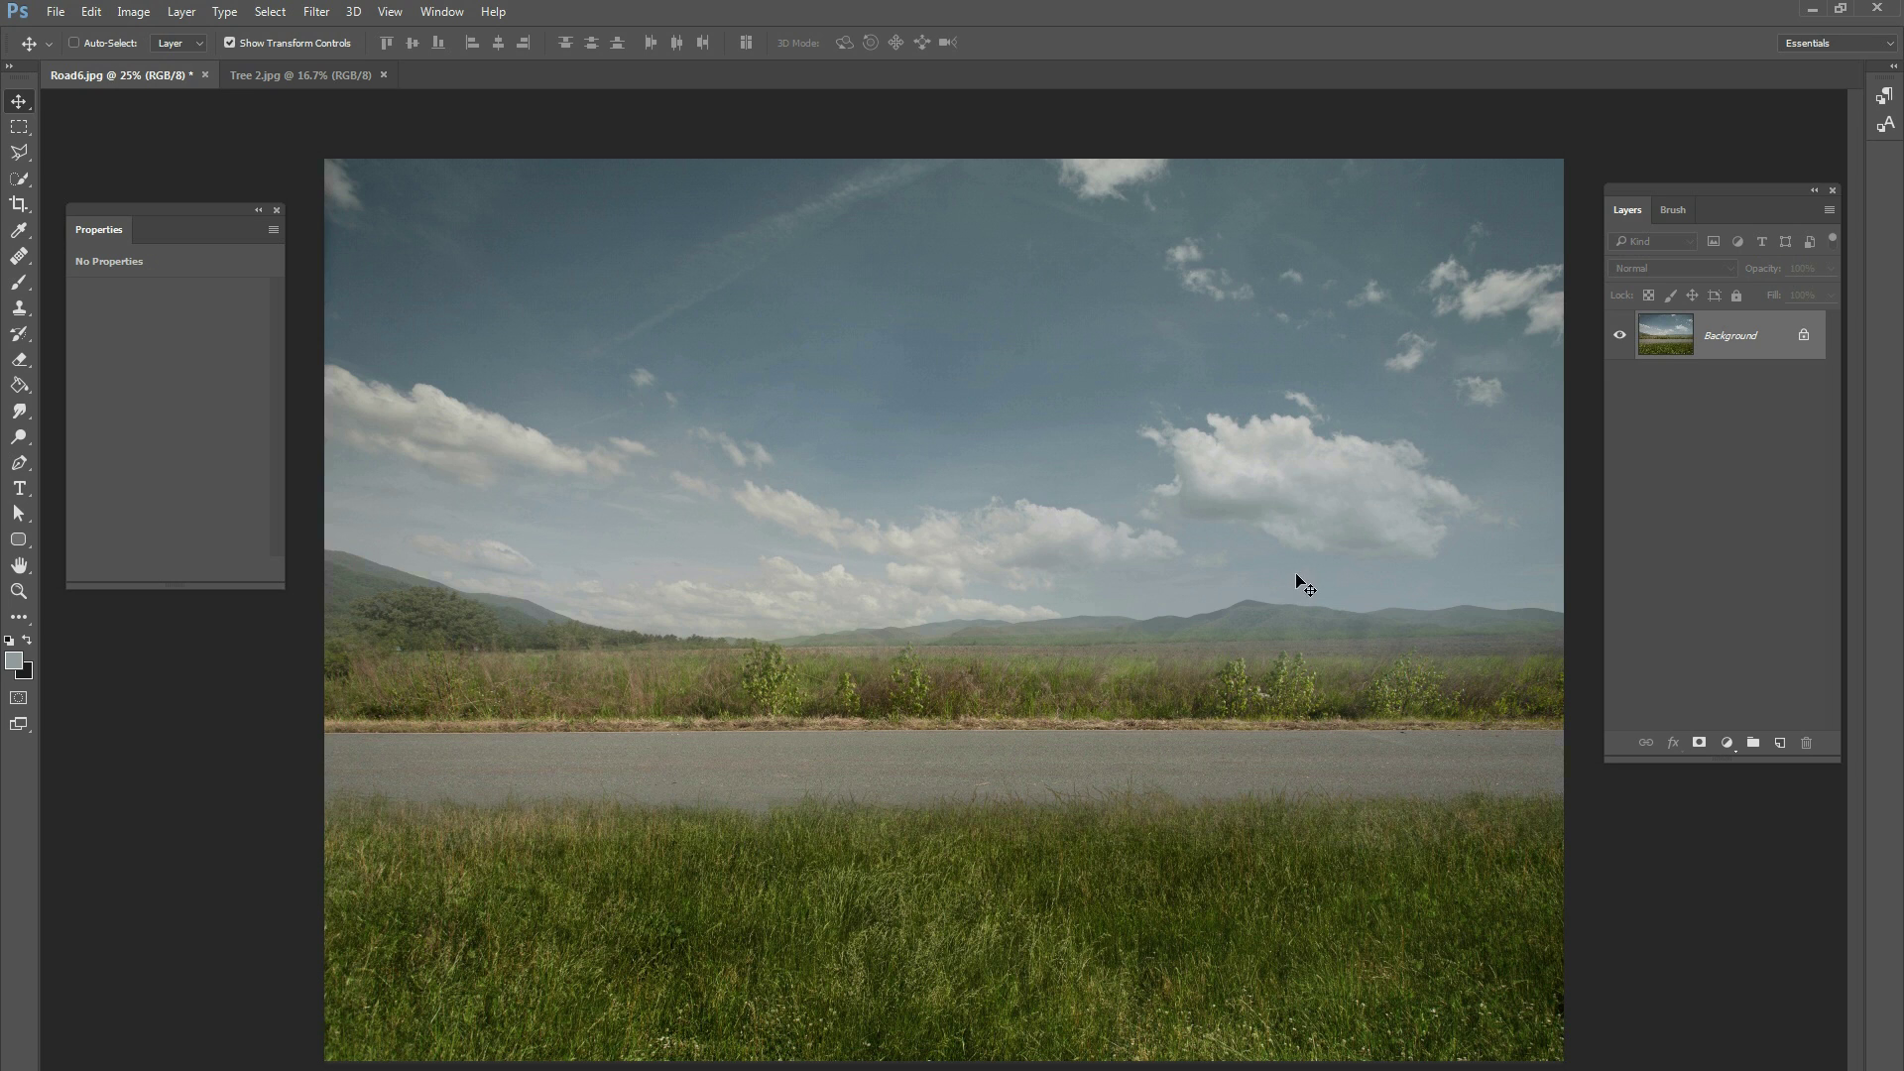
pyautogui.moveTo(1665, 195); pyautogui.dragTo(1645, 231)
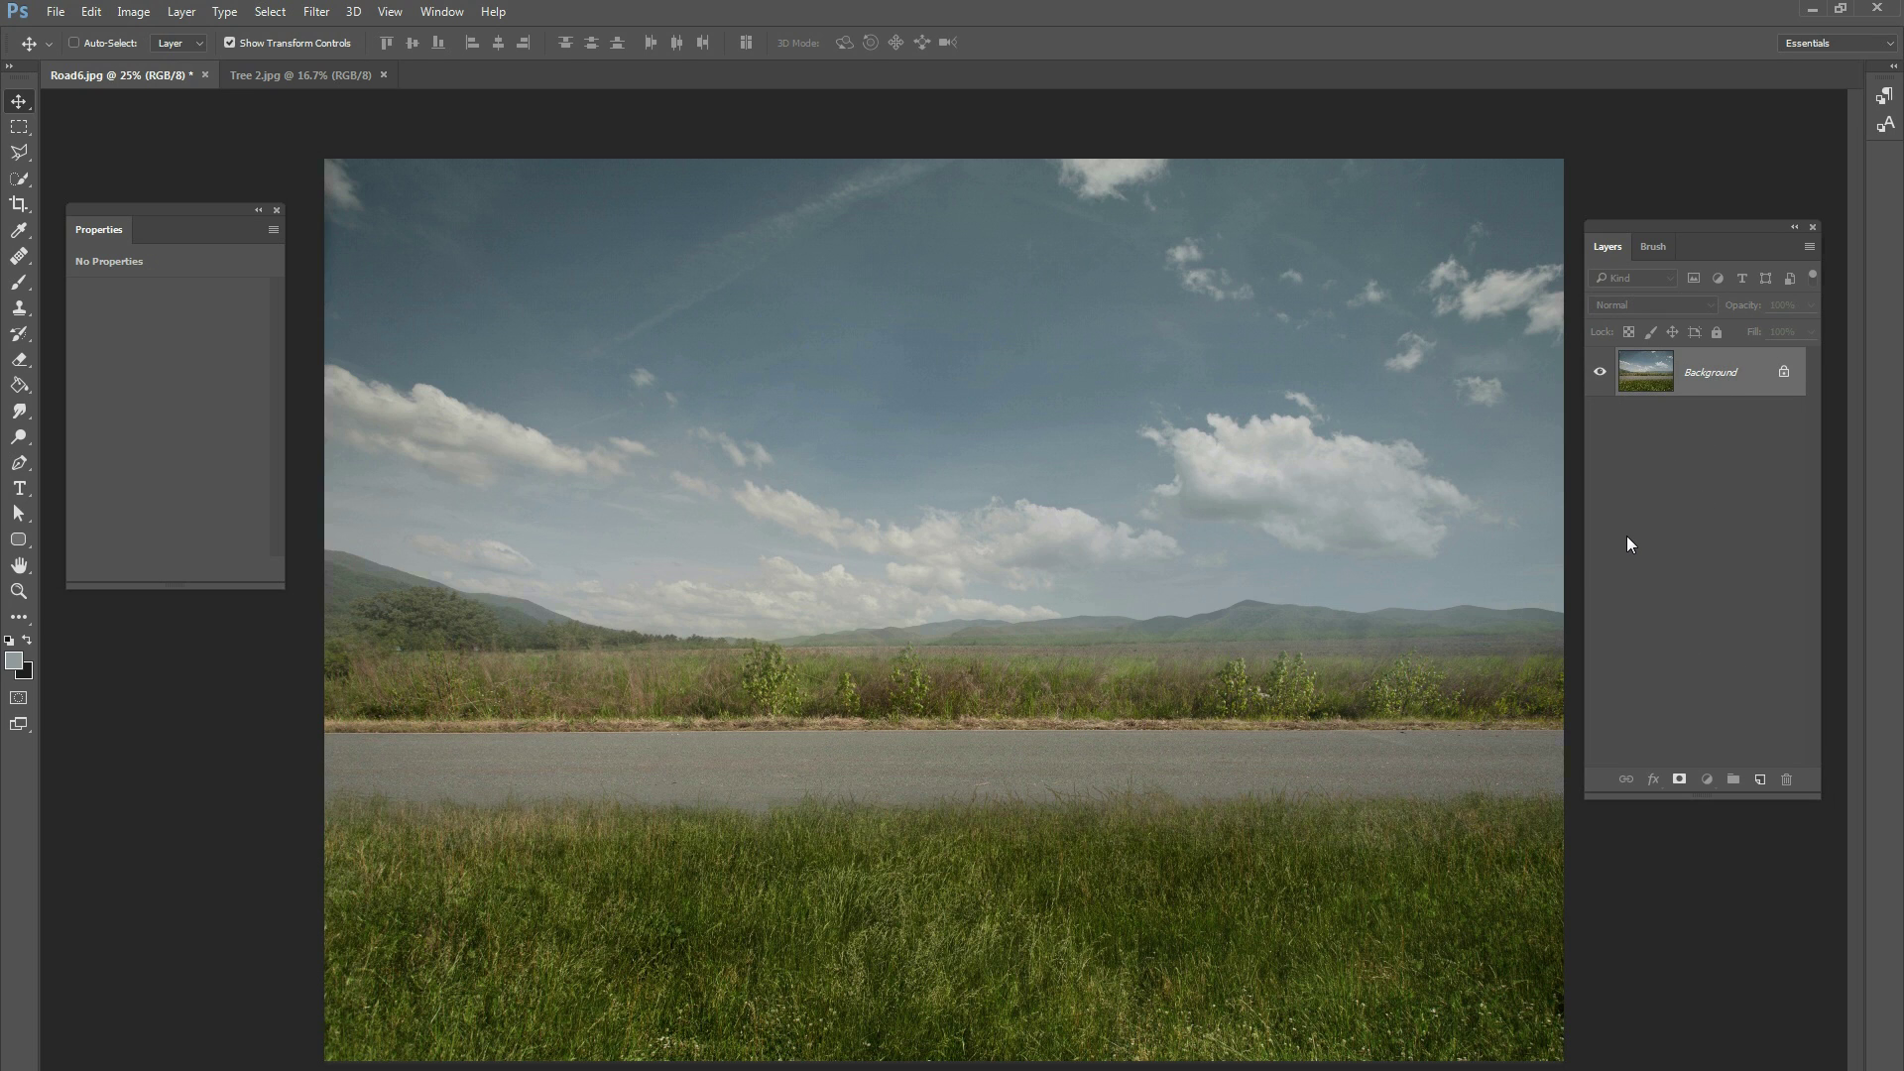
# - Duplicate the Background layer and delete the original locked layer
pyautogui.hotkey('ctrl', 'j')
pyautogui.click(1735, 441)
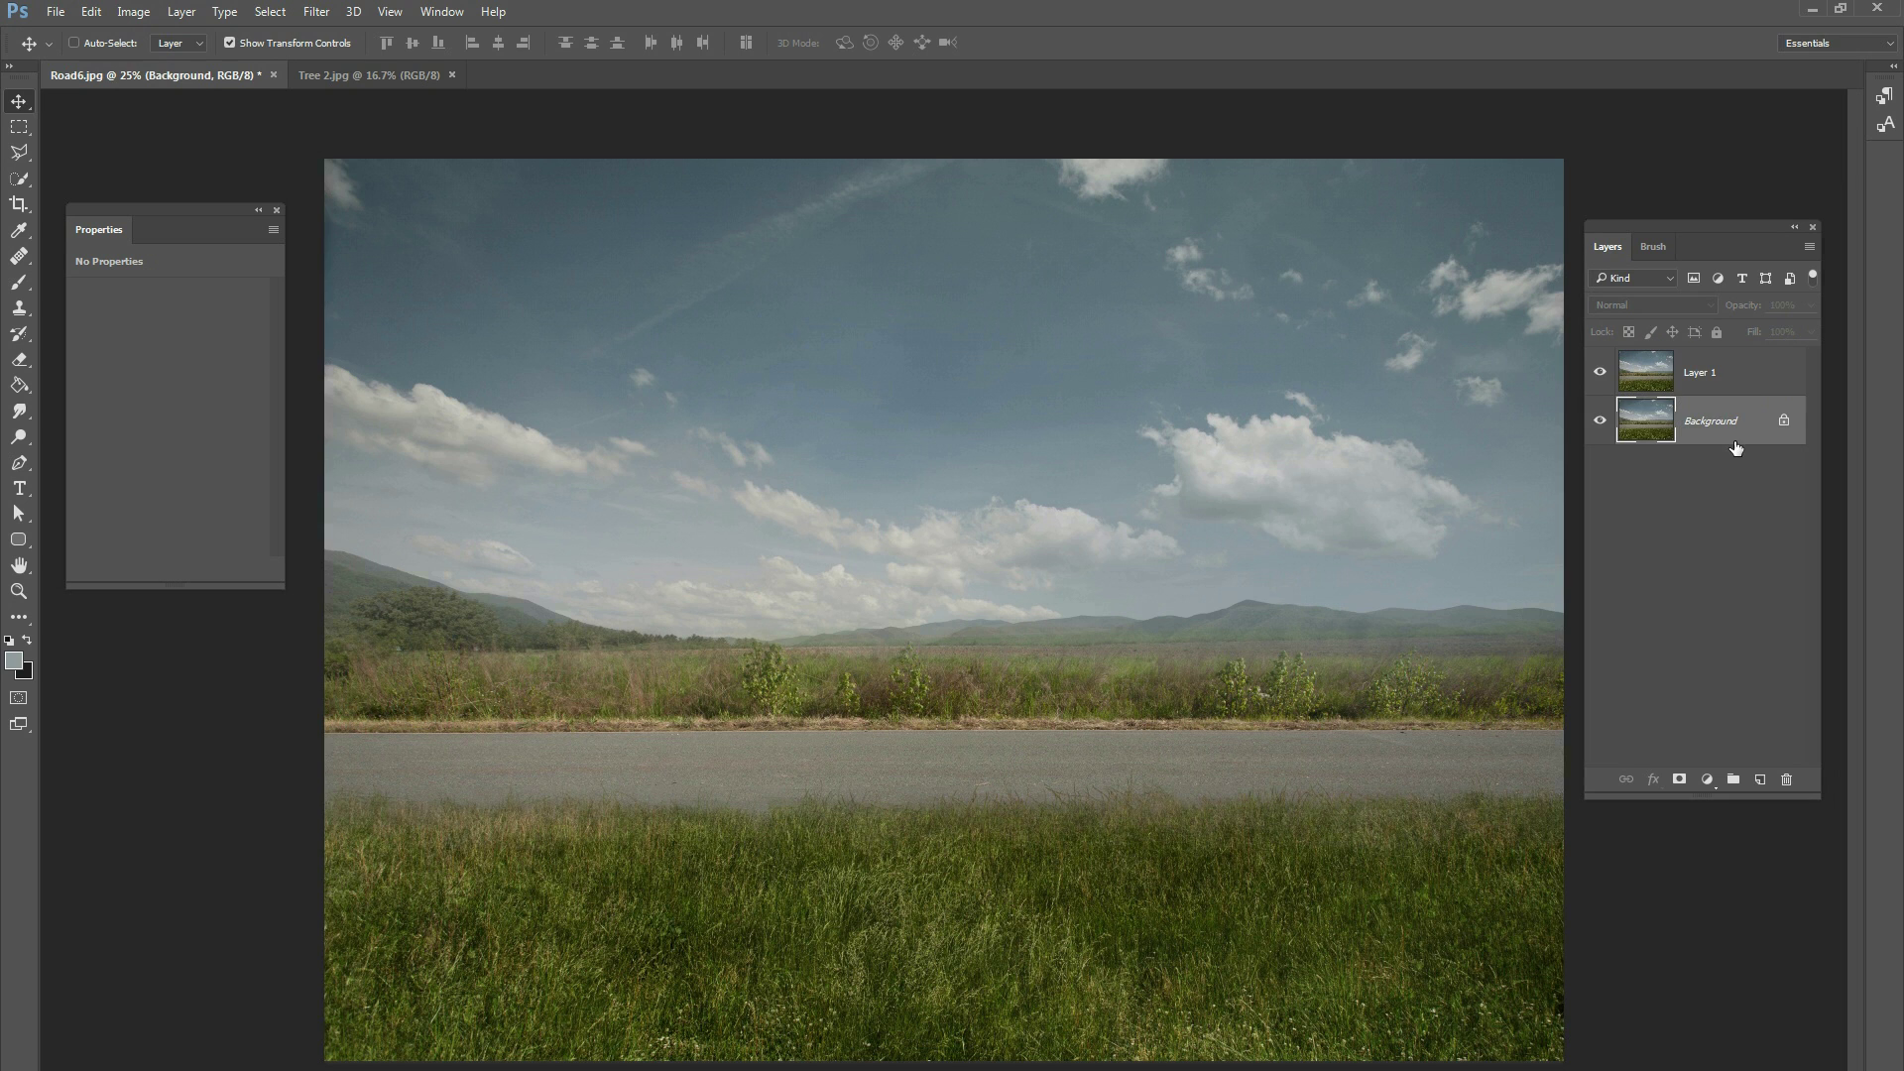
pyautogui.press('Delete')
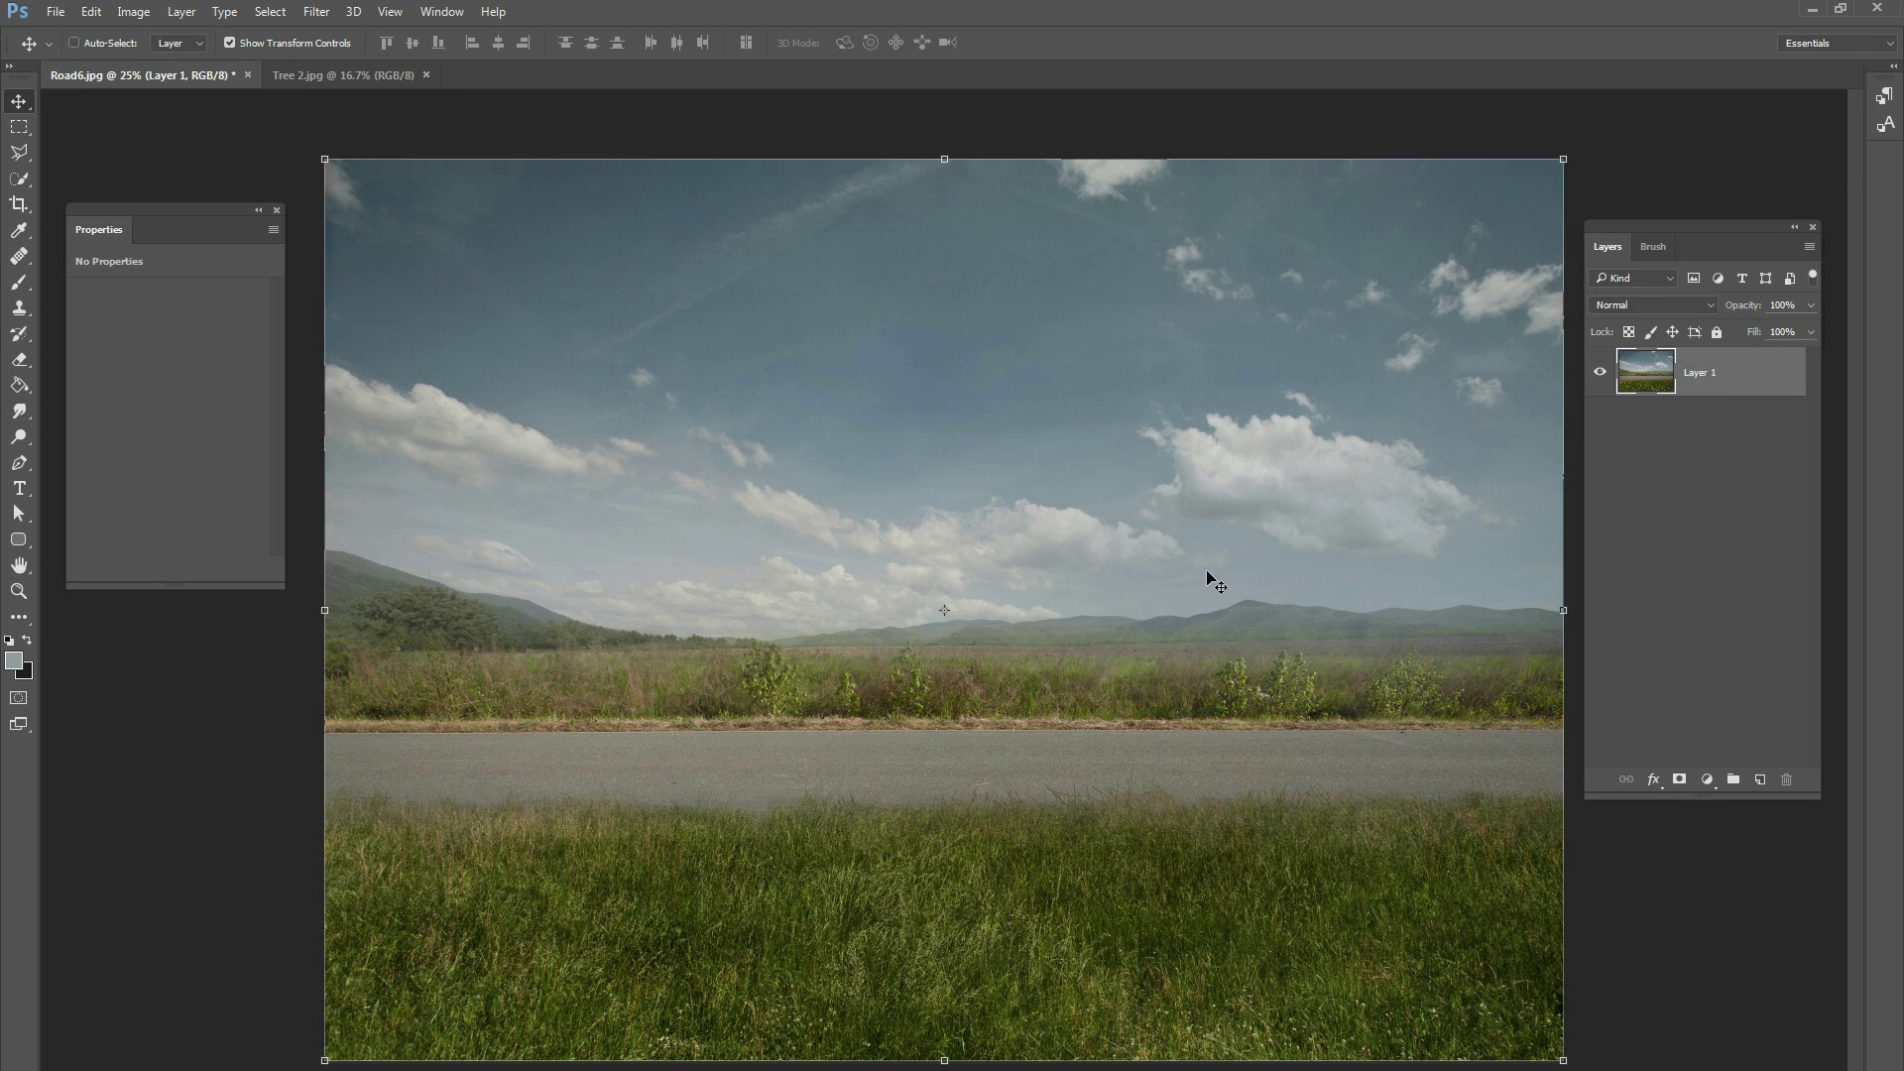
# - Duplicate the unlocked road layer twice so that three identical layers are stacked
pyautogui.moveTo(1088, 651)
pyautogui.mouseDown()
pyautogui.moveTo(1178, 516)
pyautogui.moveTo(1109, 669)
pyautogui.mouseUp()
pyautogui.hotkey('ctrl', 'j')
pyautogui.hotkey('ctrl', 'j')
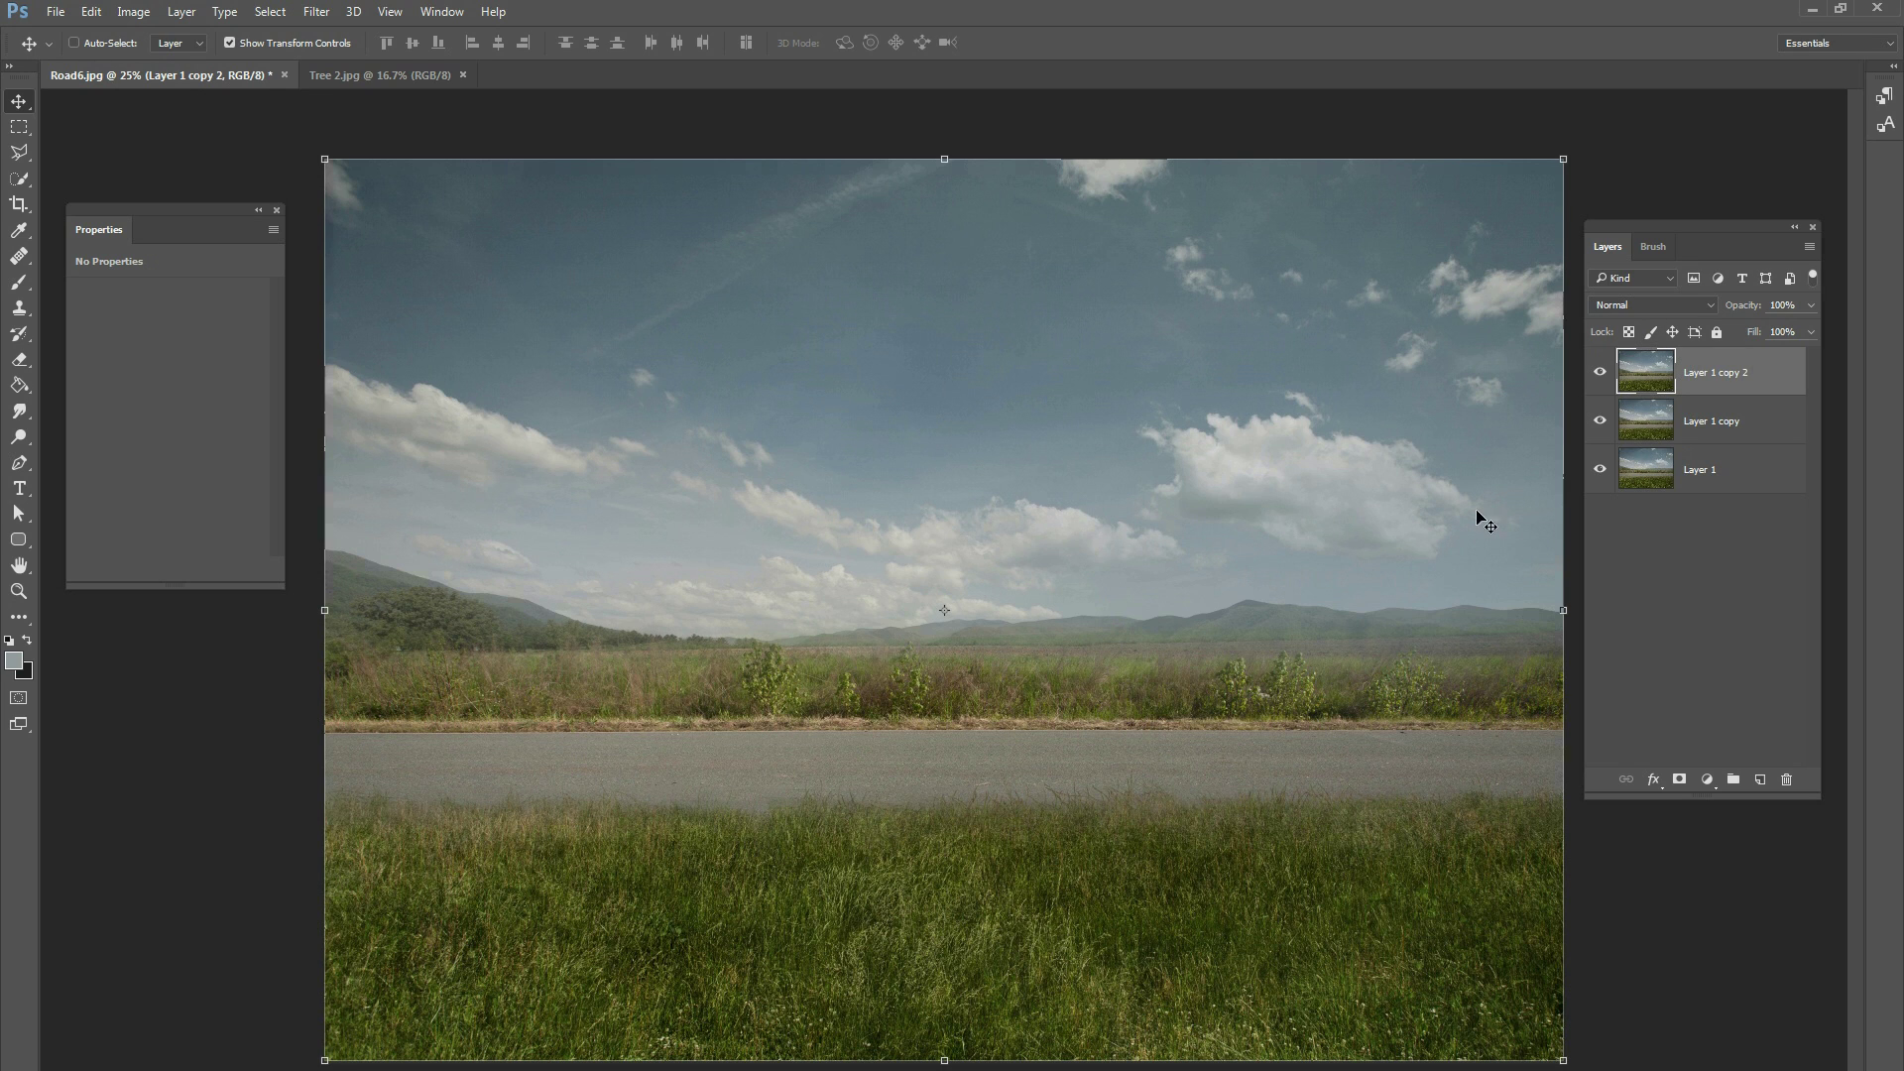
# - Rename the three layers, from the lowest to the highest in the stack, as base1, base2 and base3
pyautogui.doubleClick(1701, 470)
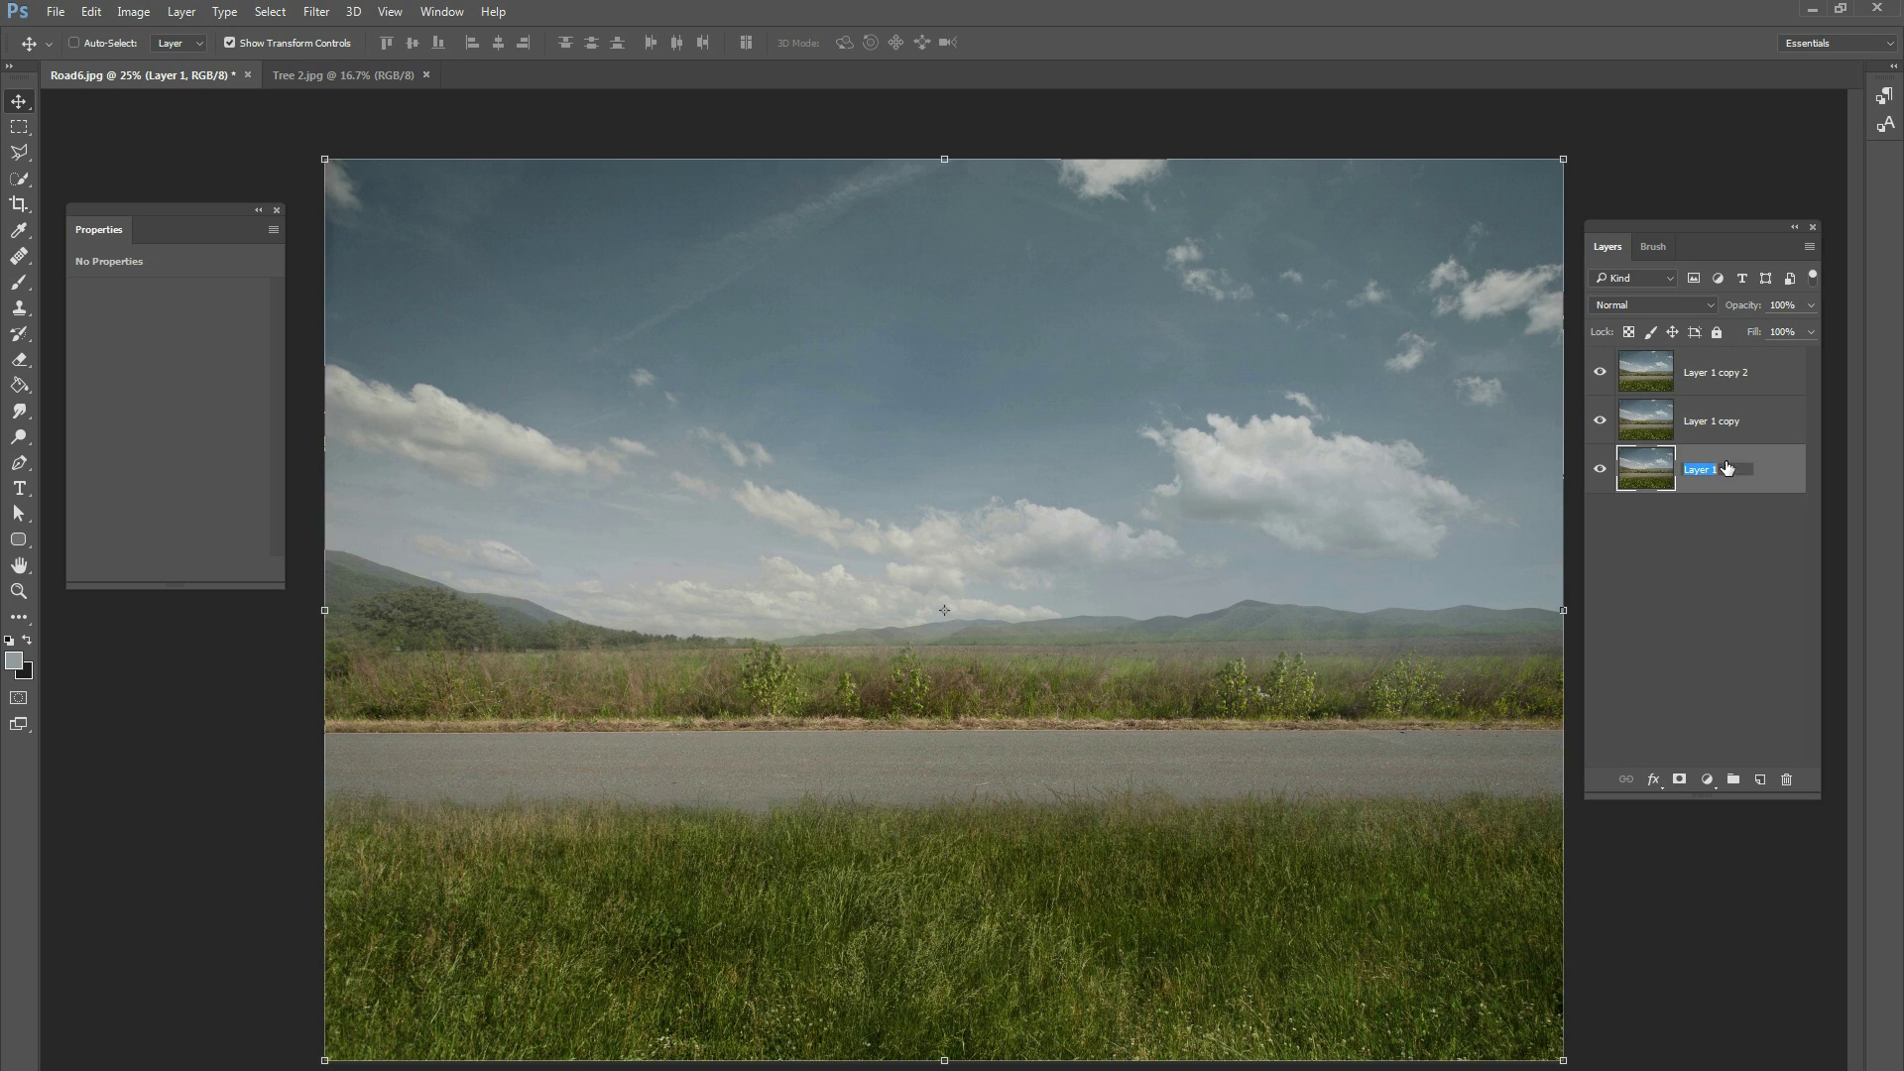
pyautogui.write('base1')
pyautogui.press('Return')
pyautogui.doubleClick(1727, 422)
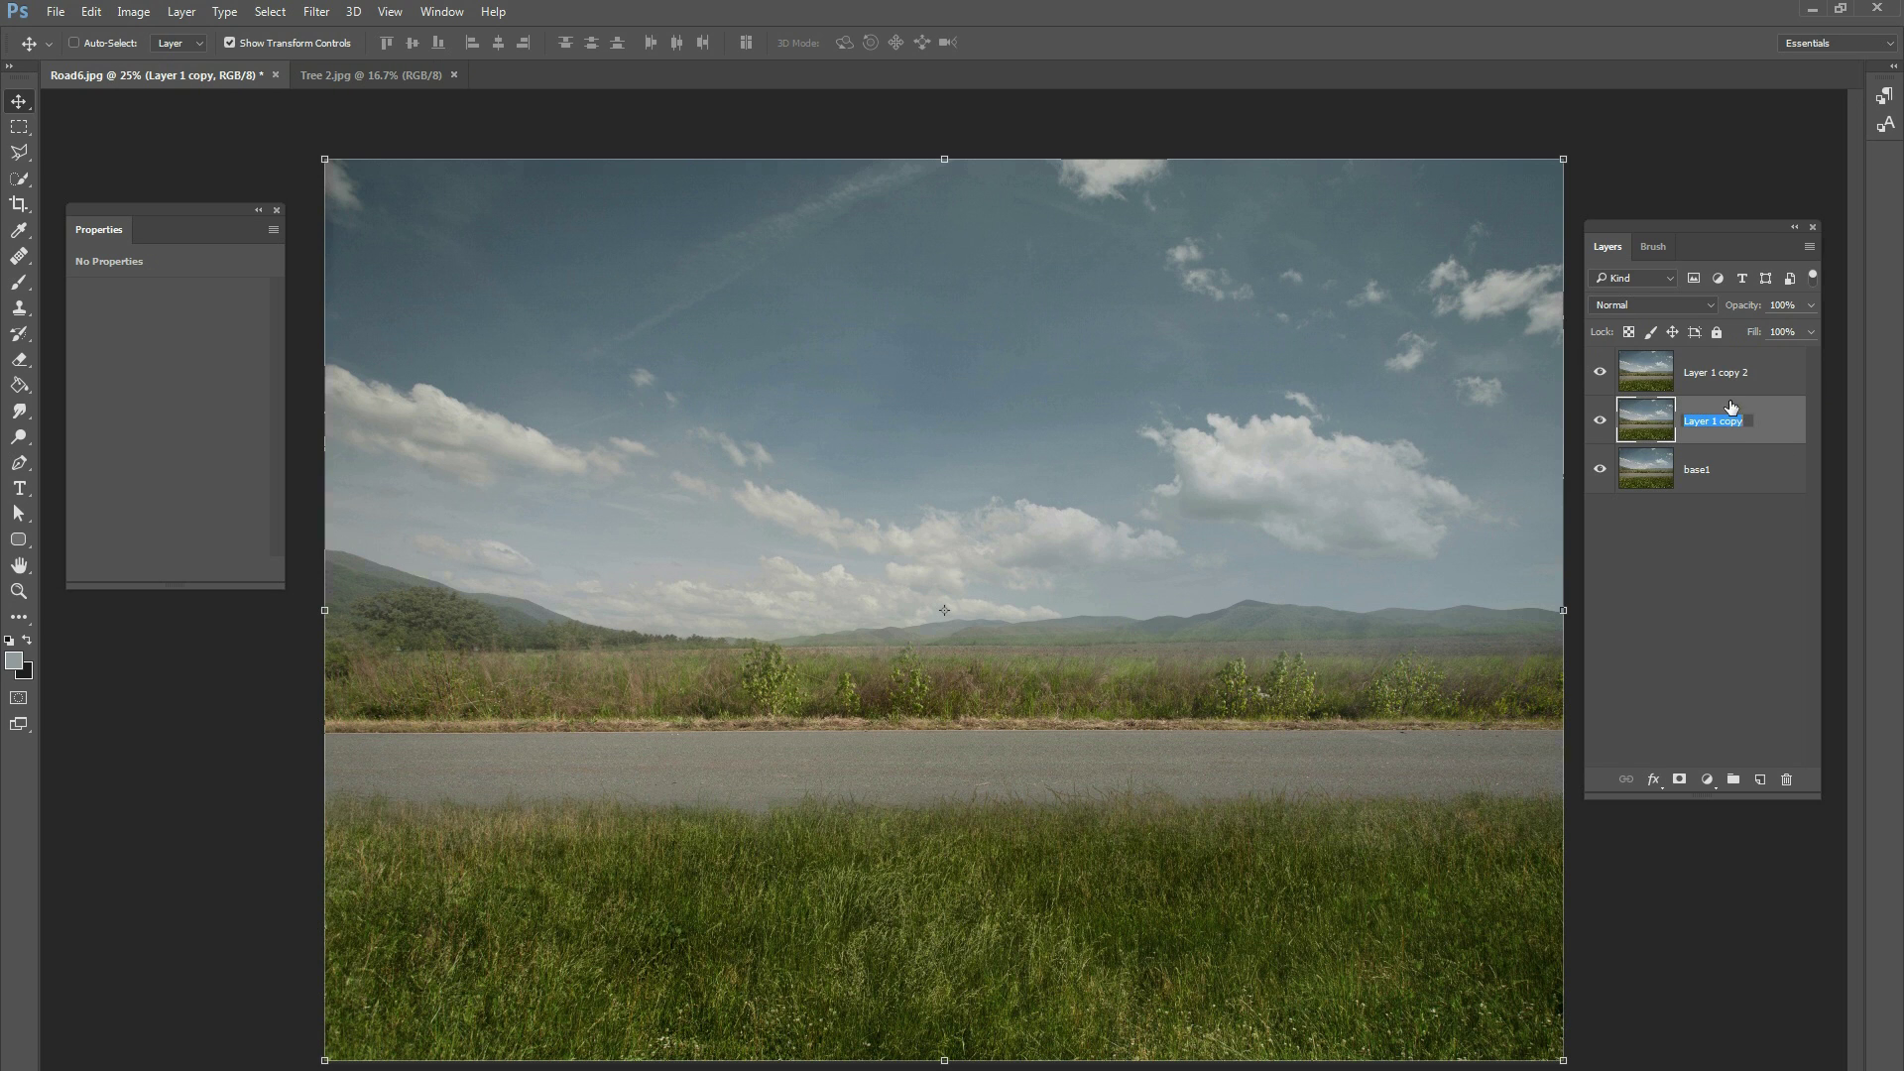
pyautogui.write('base2')
pyautogui.press('Return')
pyautogui.doubleClick(1722, 382)
pyautogui.write('bas')
pyautogui.press('Return')
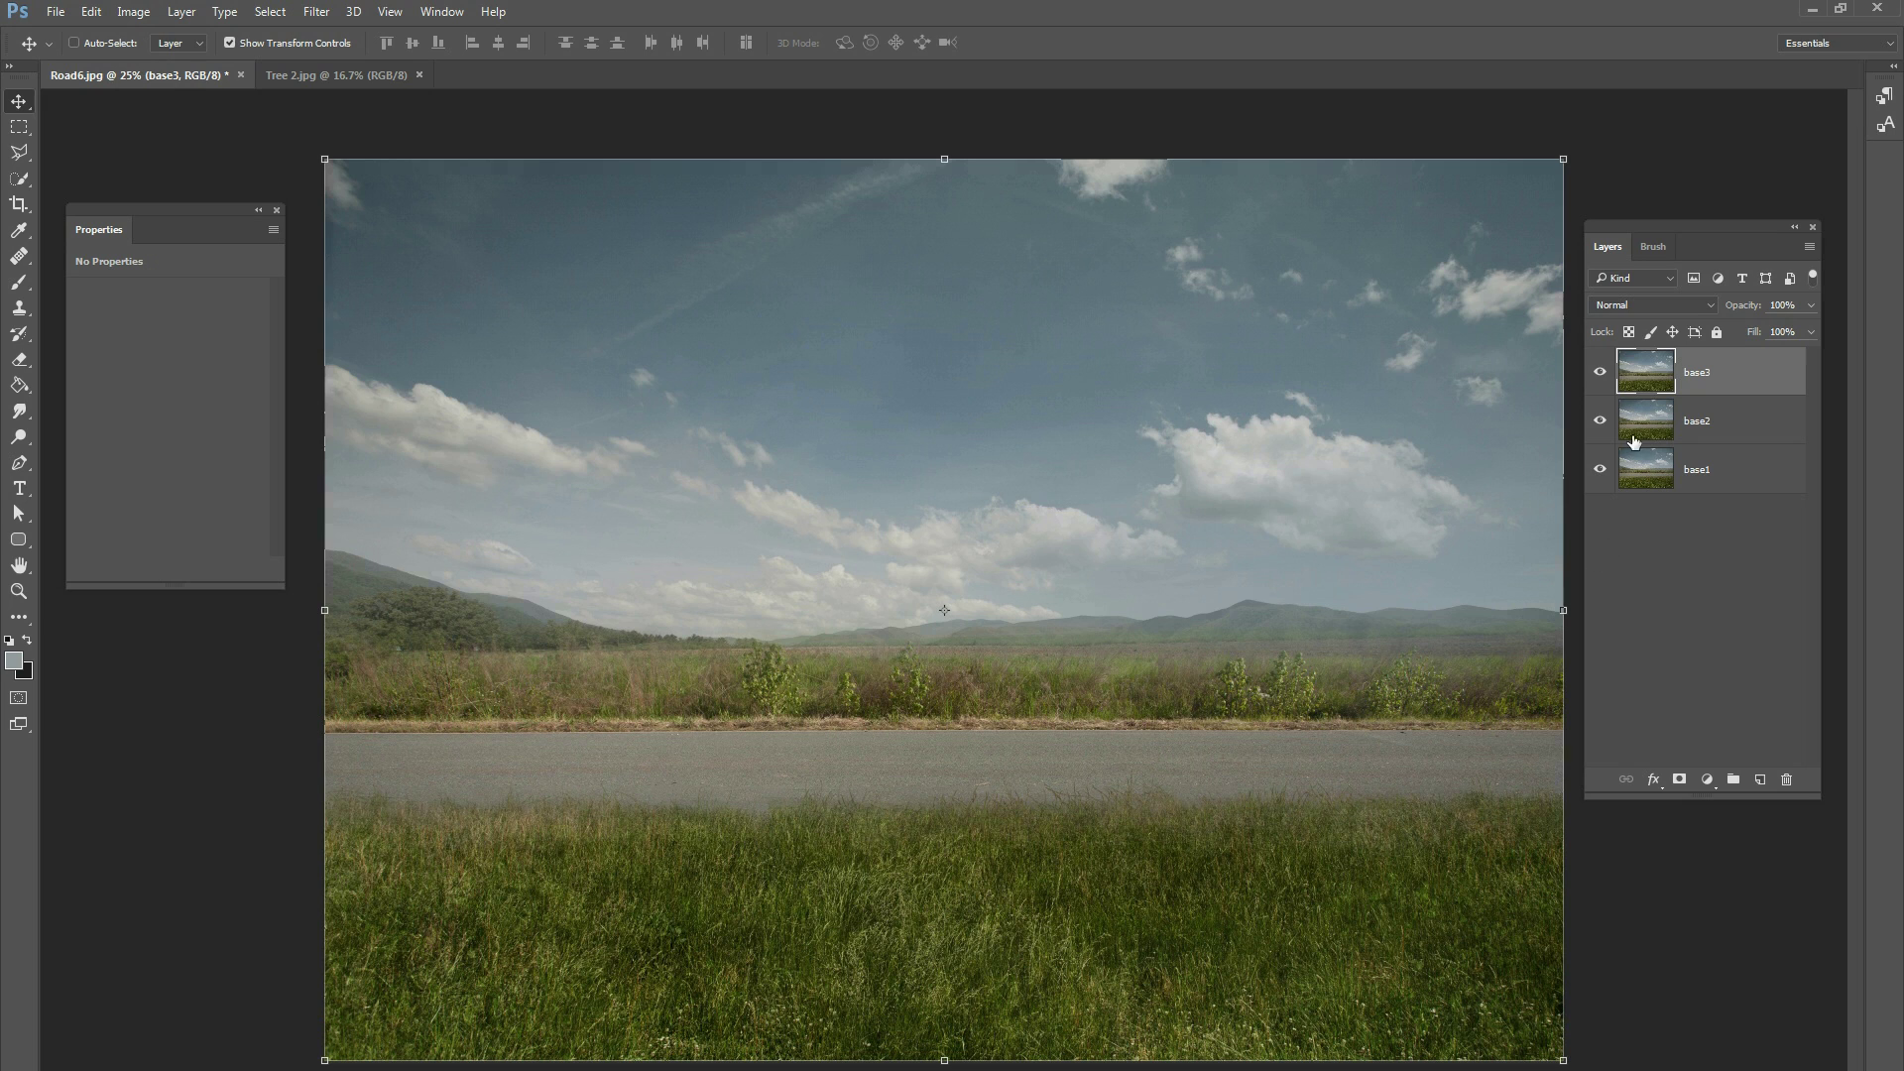
# - Hide the base3 and base2 layers and add a white layer mask to base1
pyautogui.click(1600, 374)
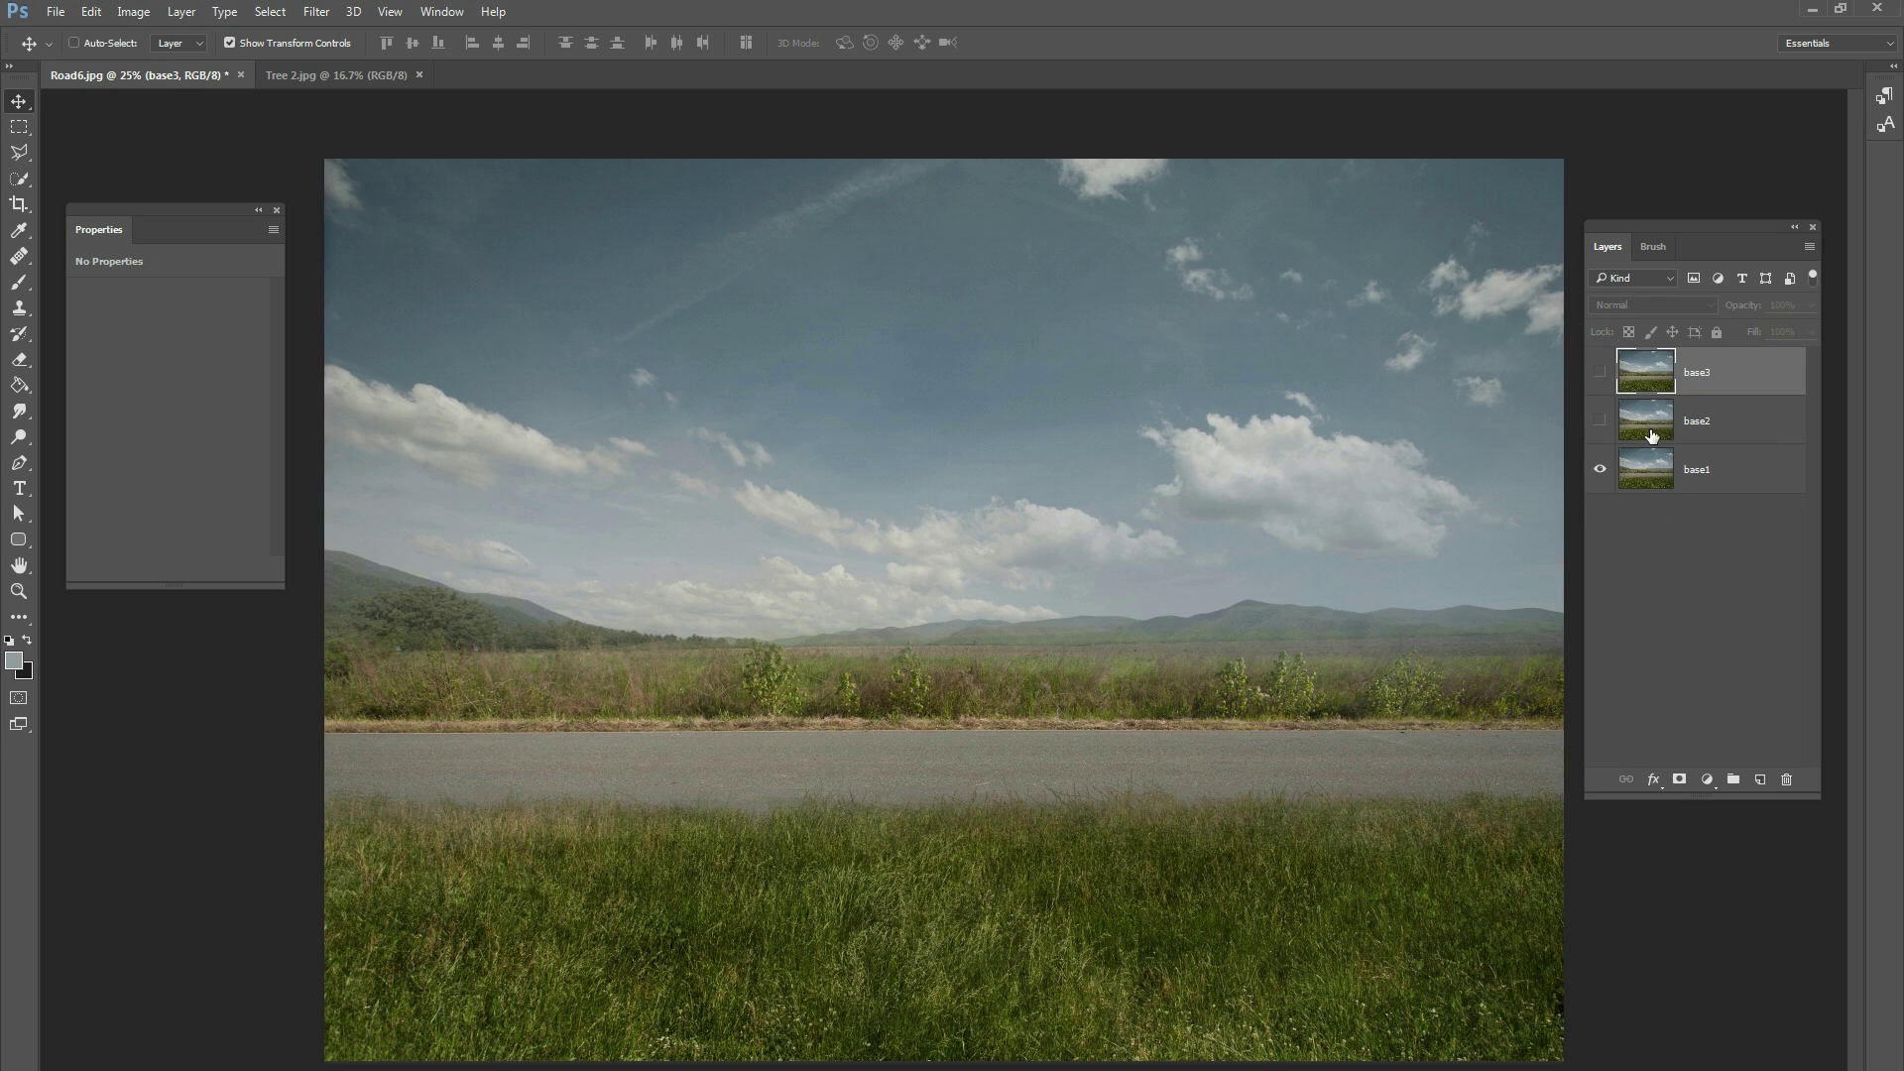
pyautogui.click(1696, 479)
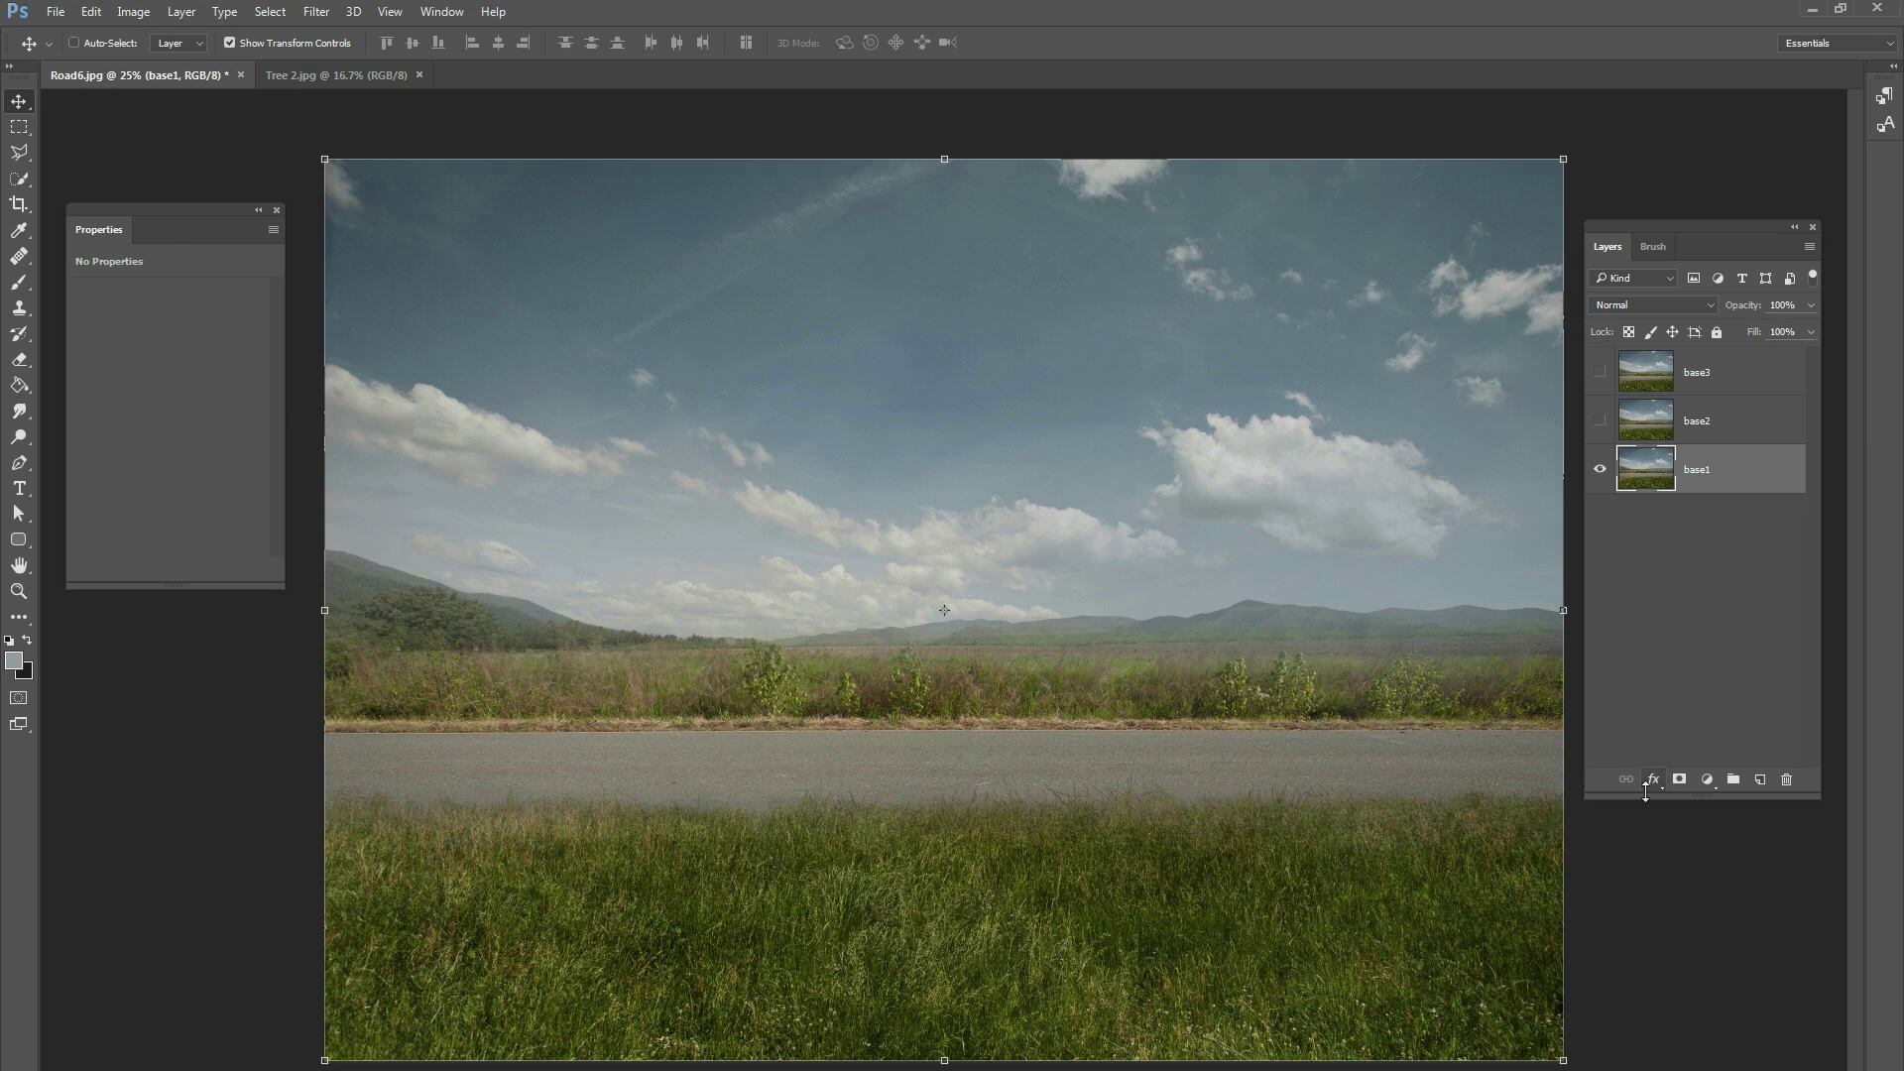
pyautogui.click(1679, 780)
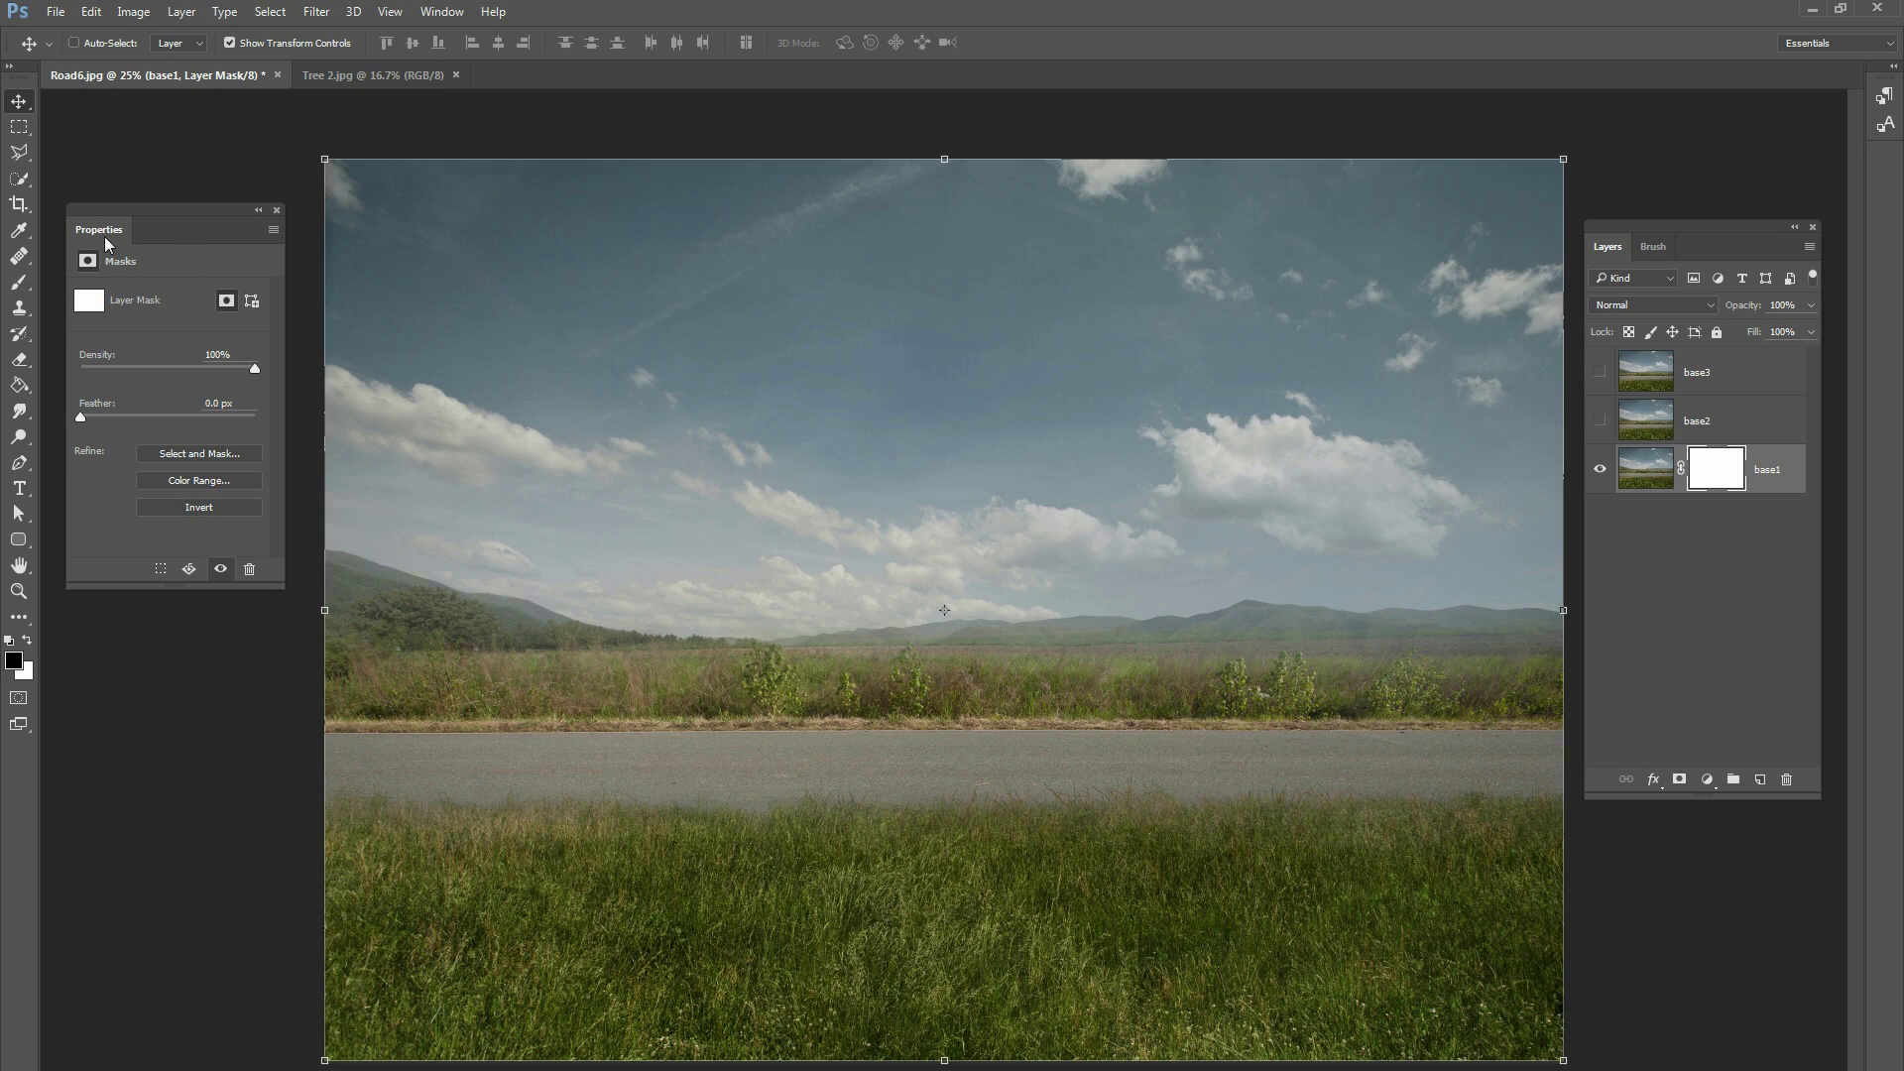
# - With the Polygonal Lasso, select the image's lower-right area, bounded by a diagonal from the bottom edge and a line just above the hills
pyautogui.click(21, 154)
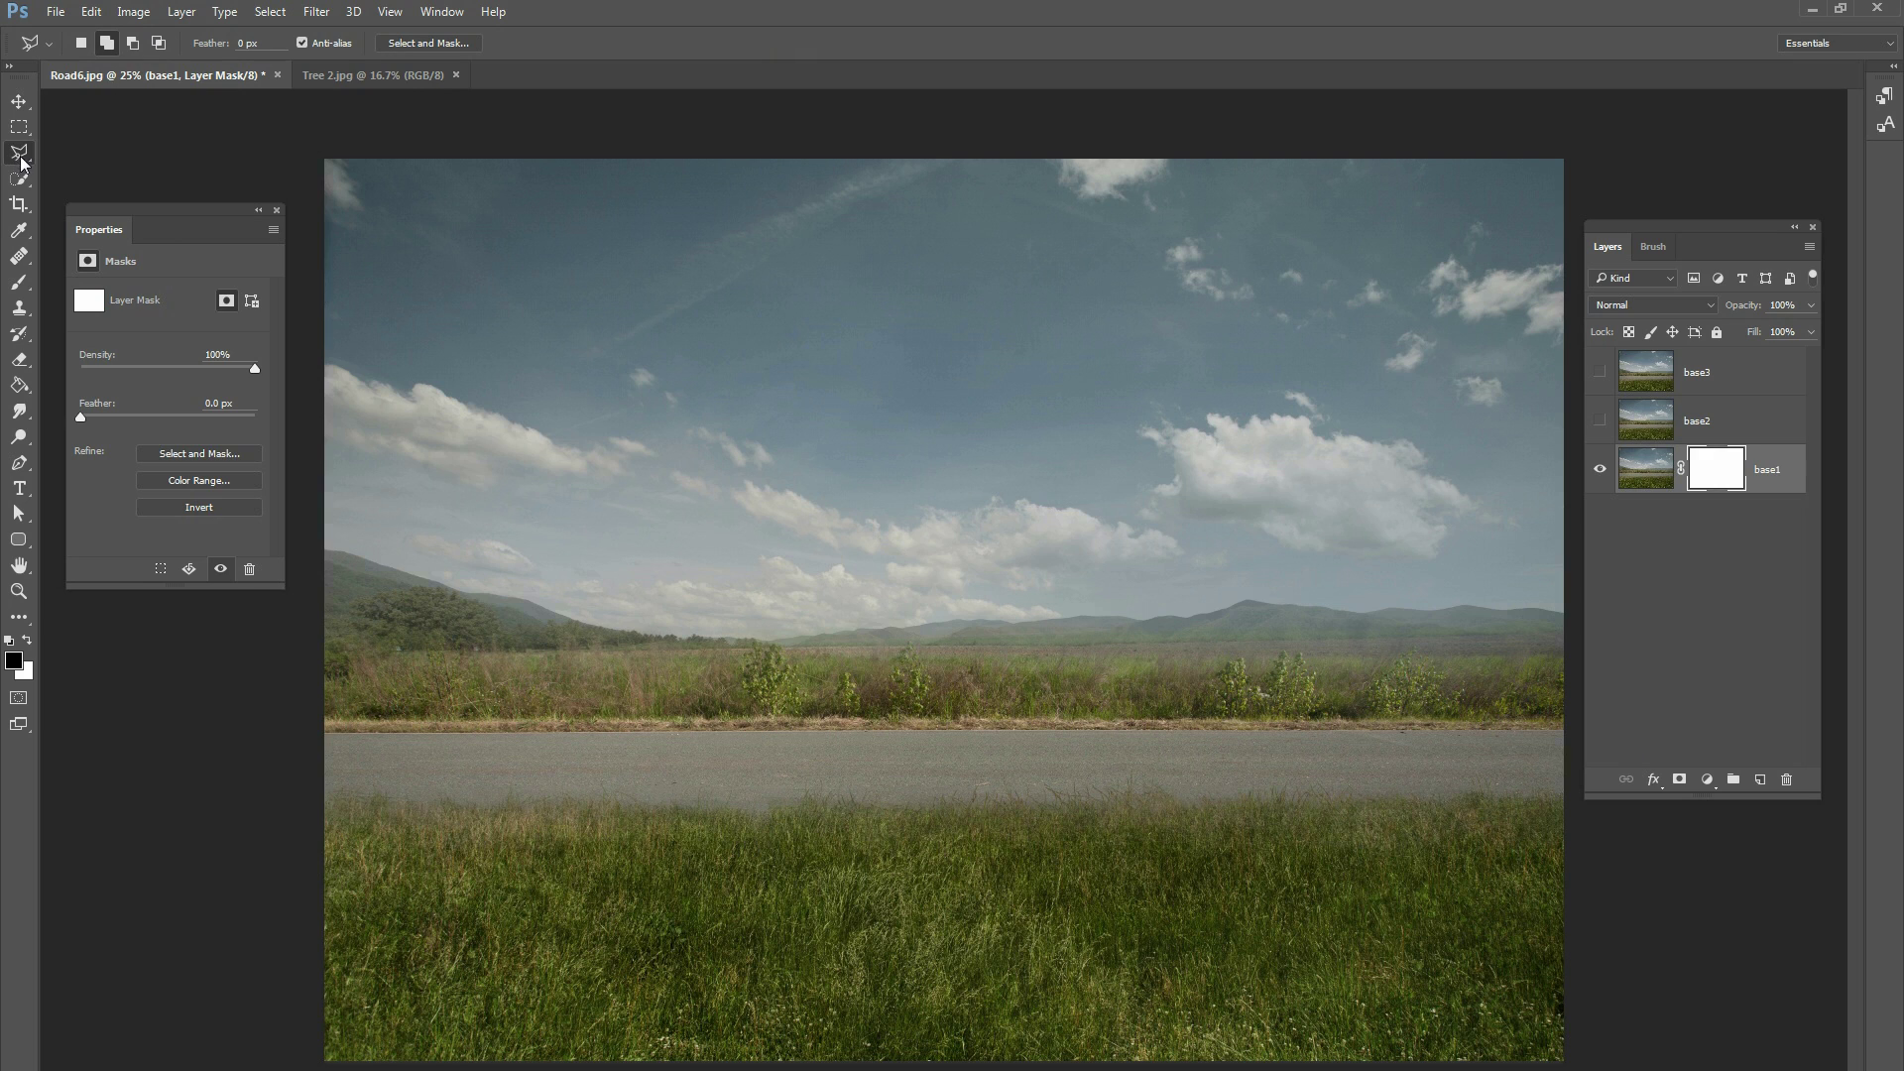
pyautogui.rightClick(19, 151)
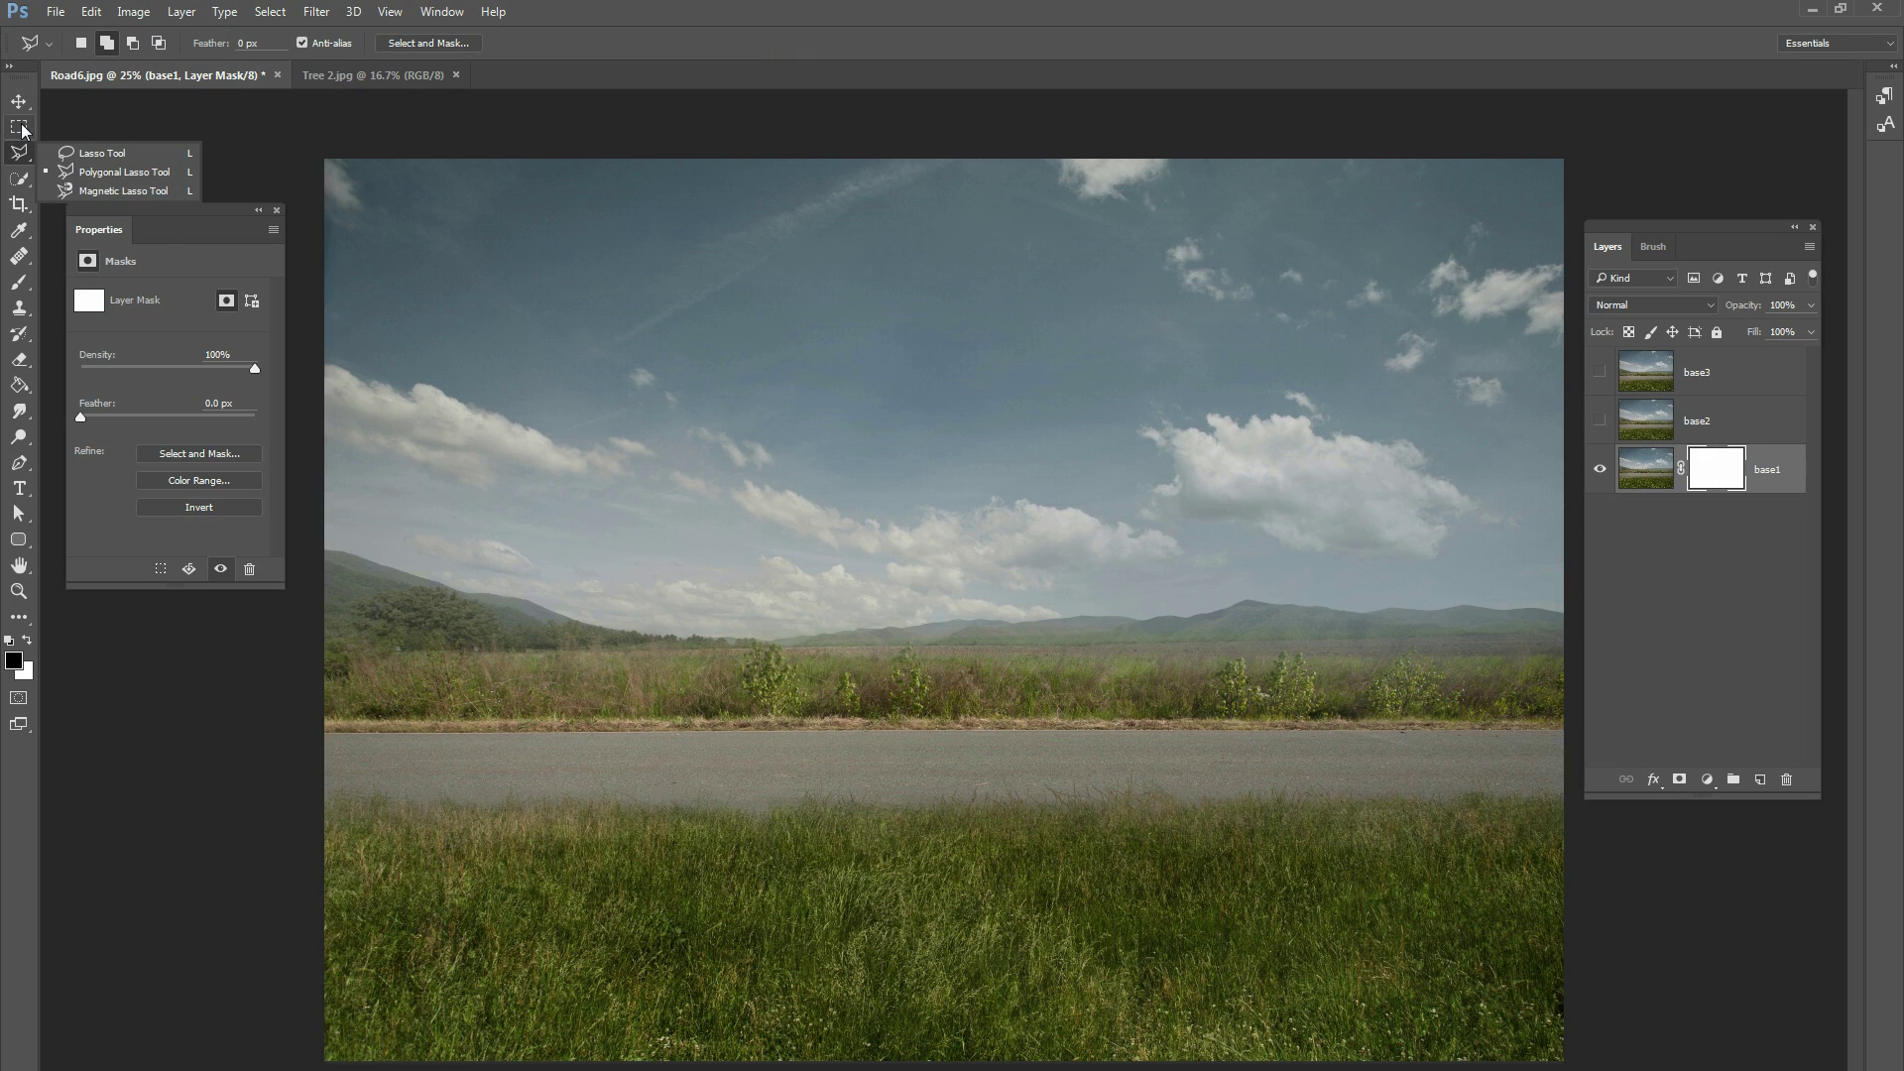
pyautogui.click(144, 176)
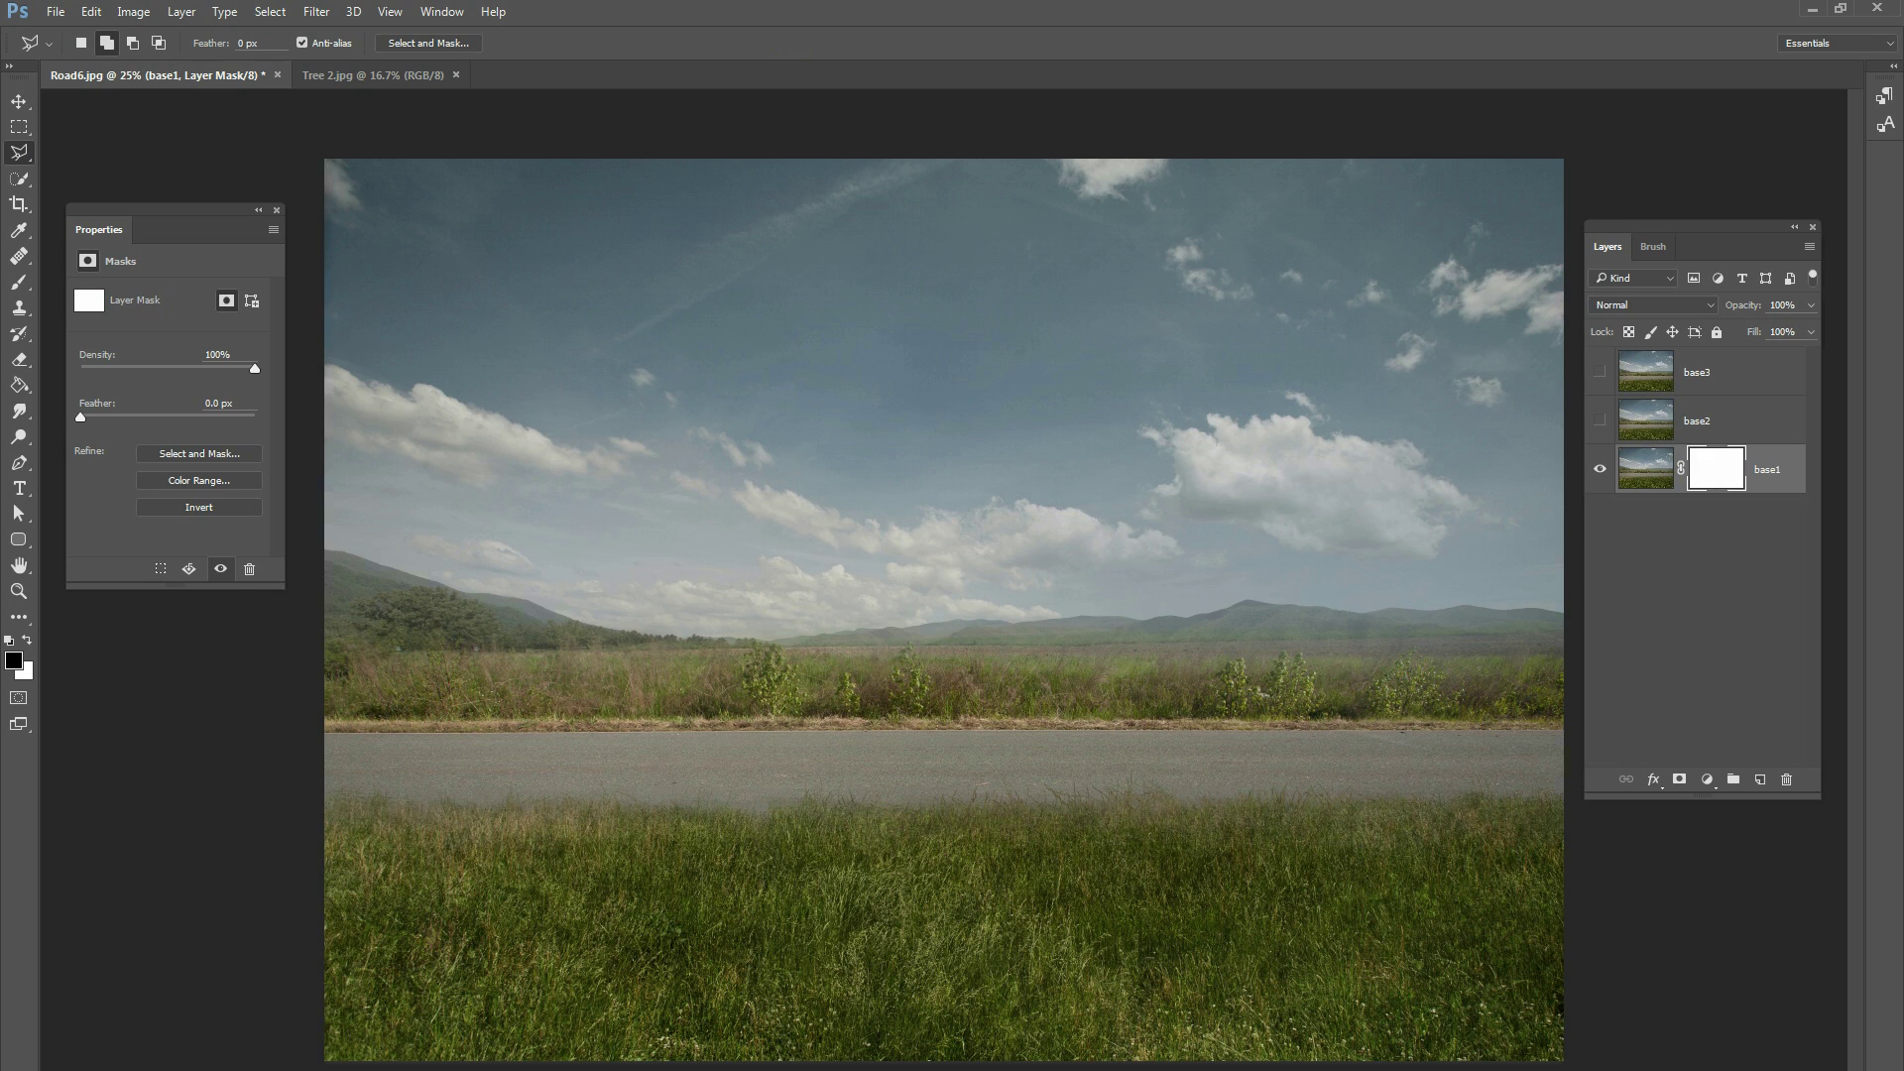
pyautogui.click(523, 1069)
pyautogui.click(989, 593)
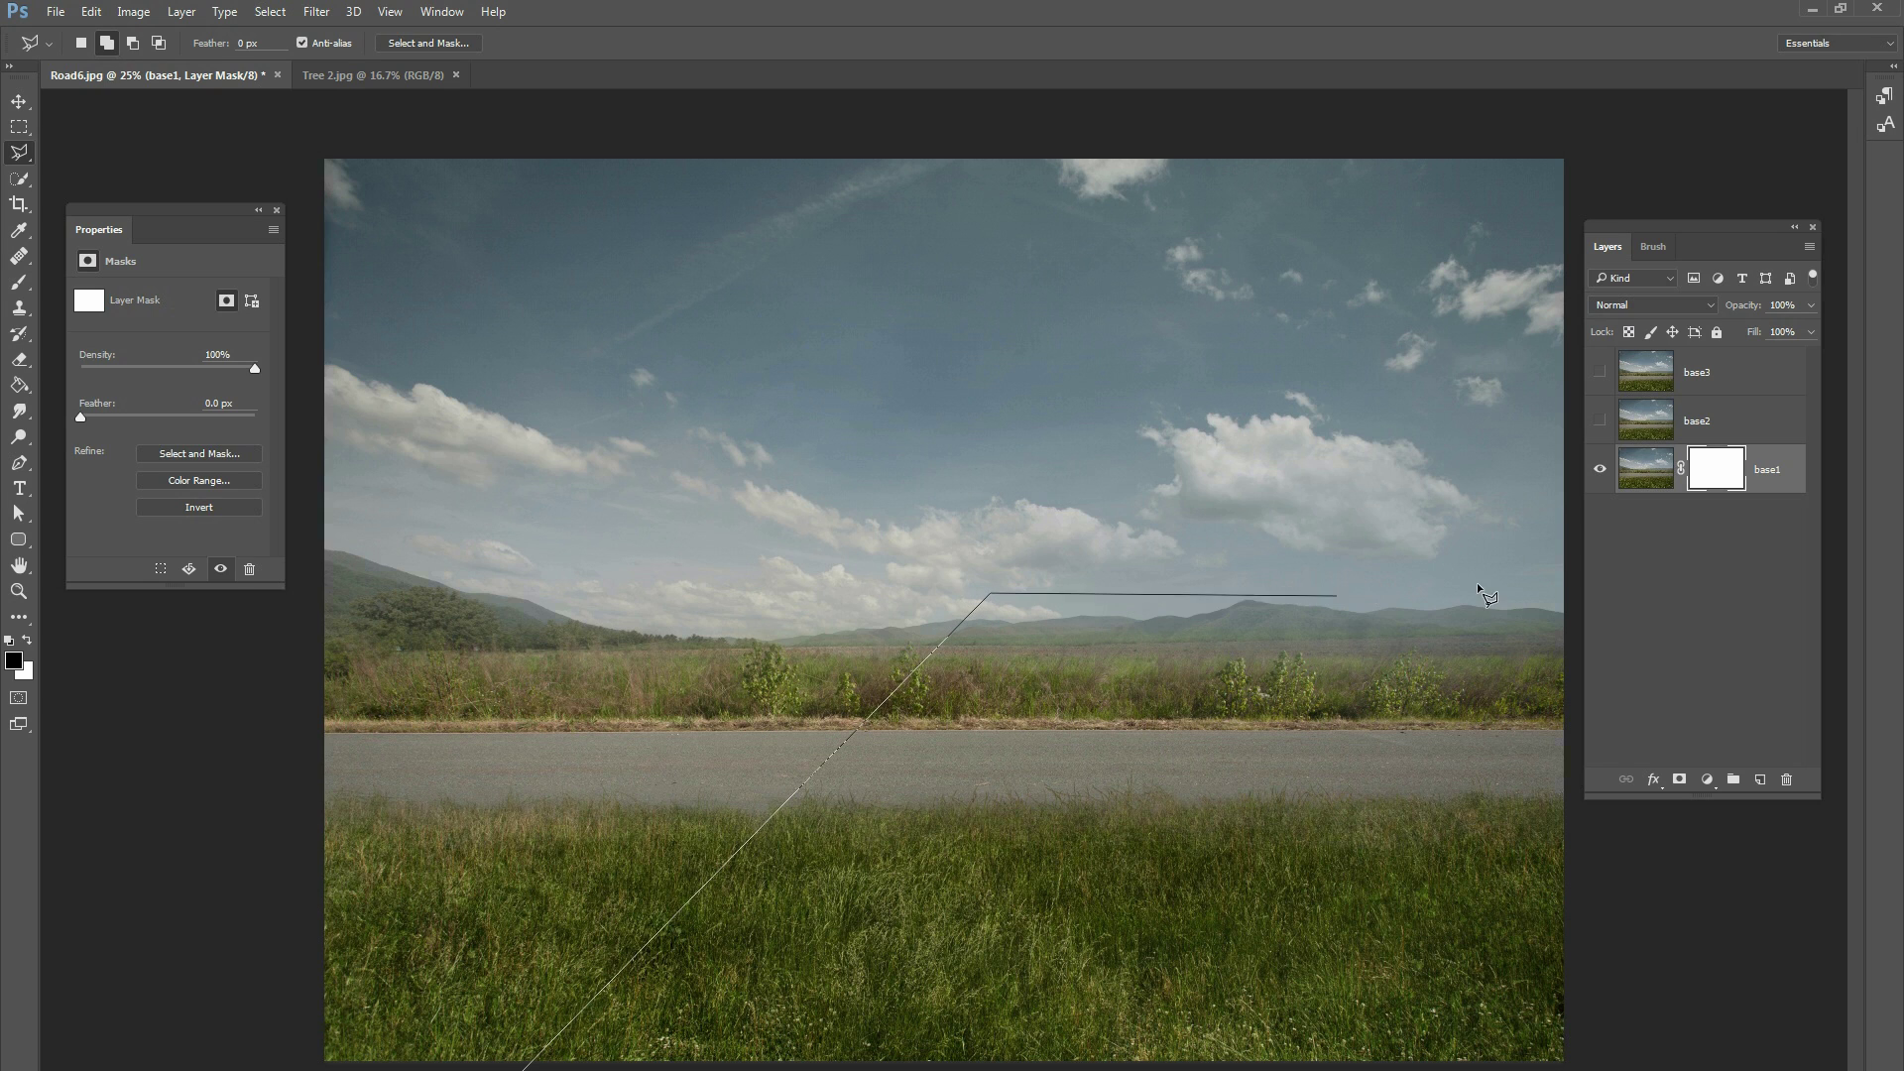
pyautogui.click(1573, 585)
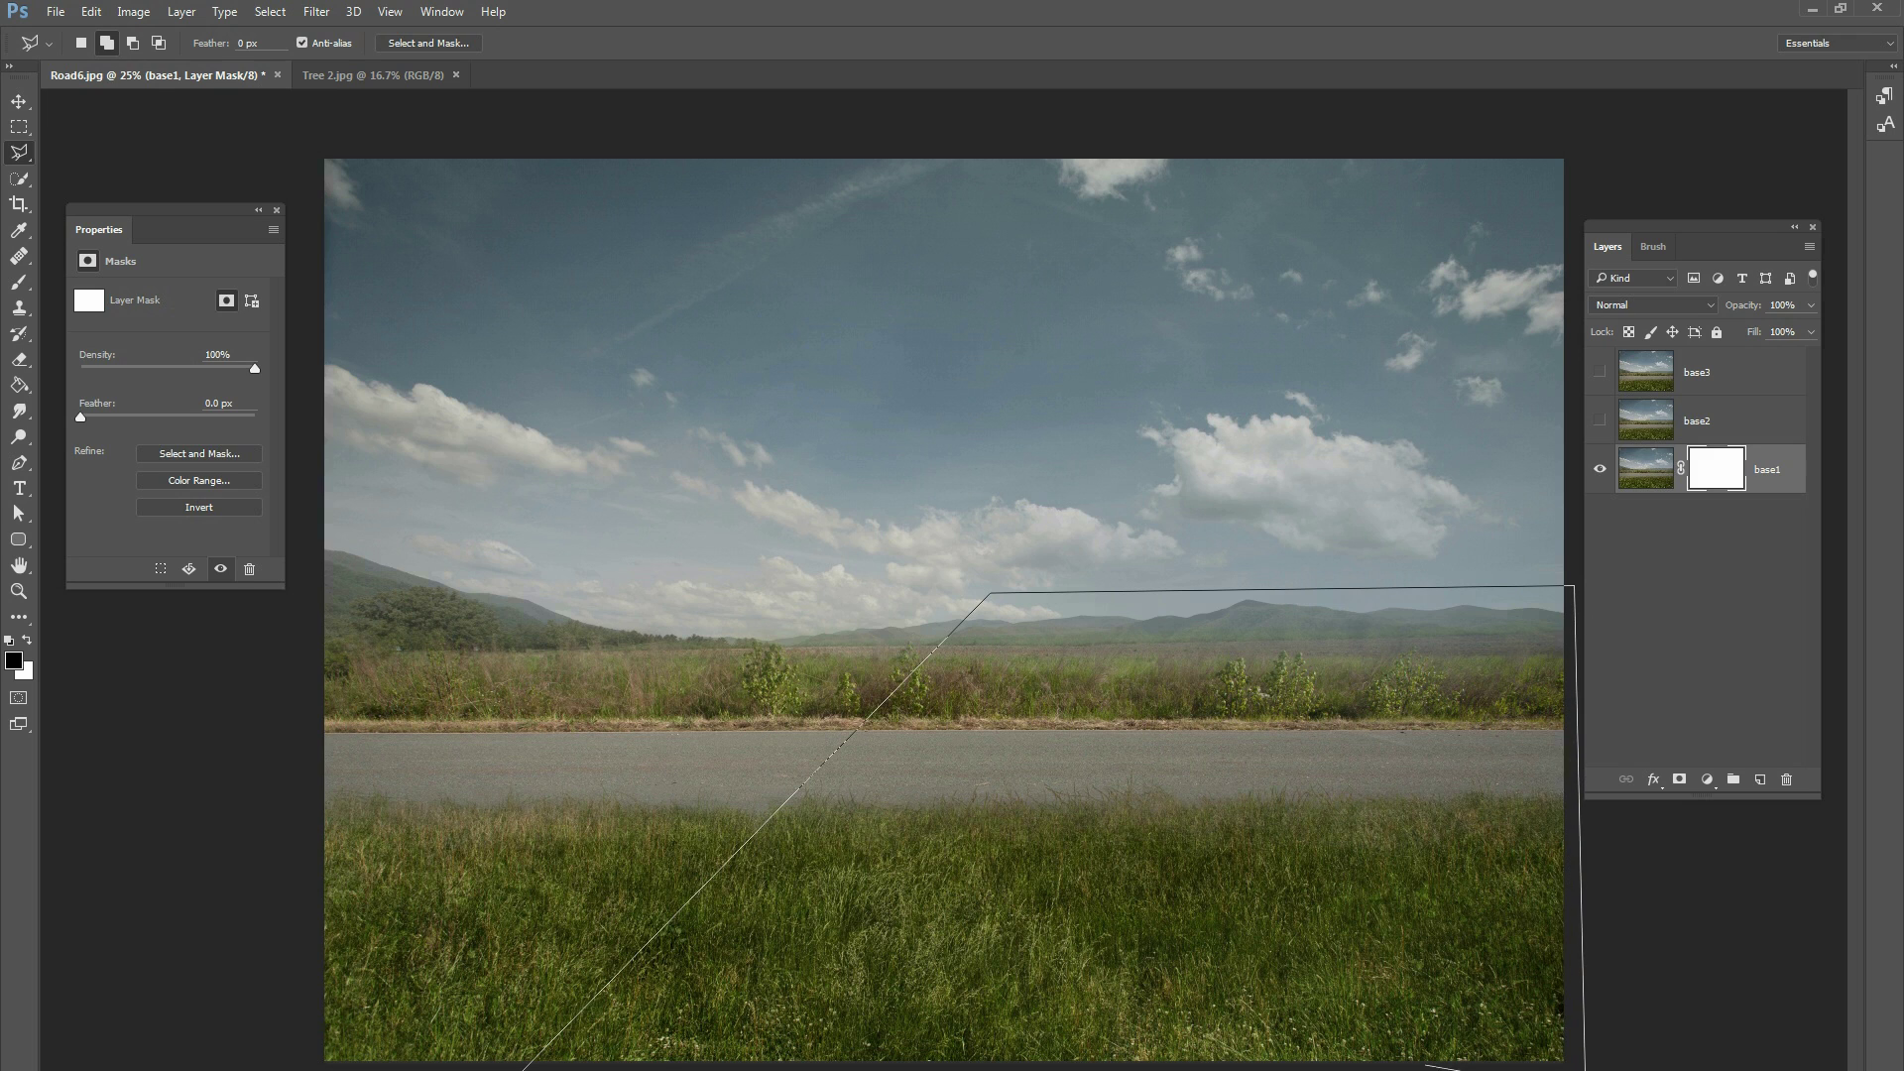
pyautogui.doubleClick(1585, 1069)
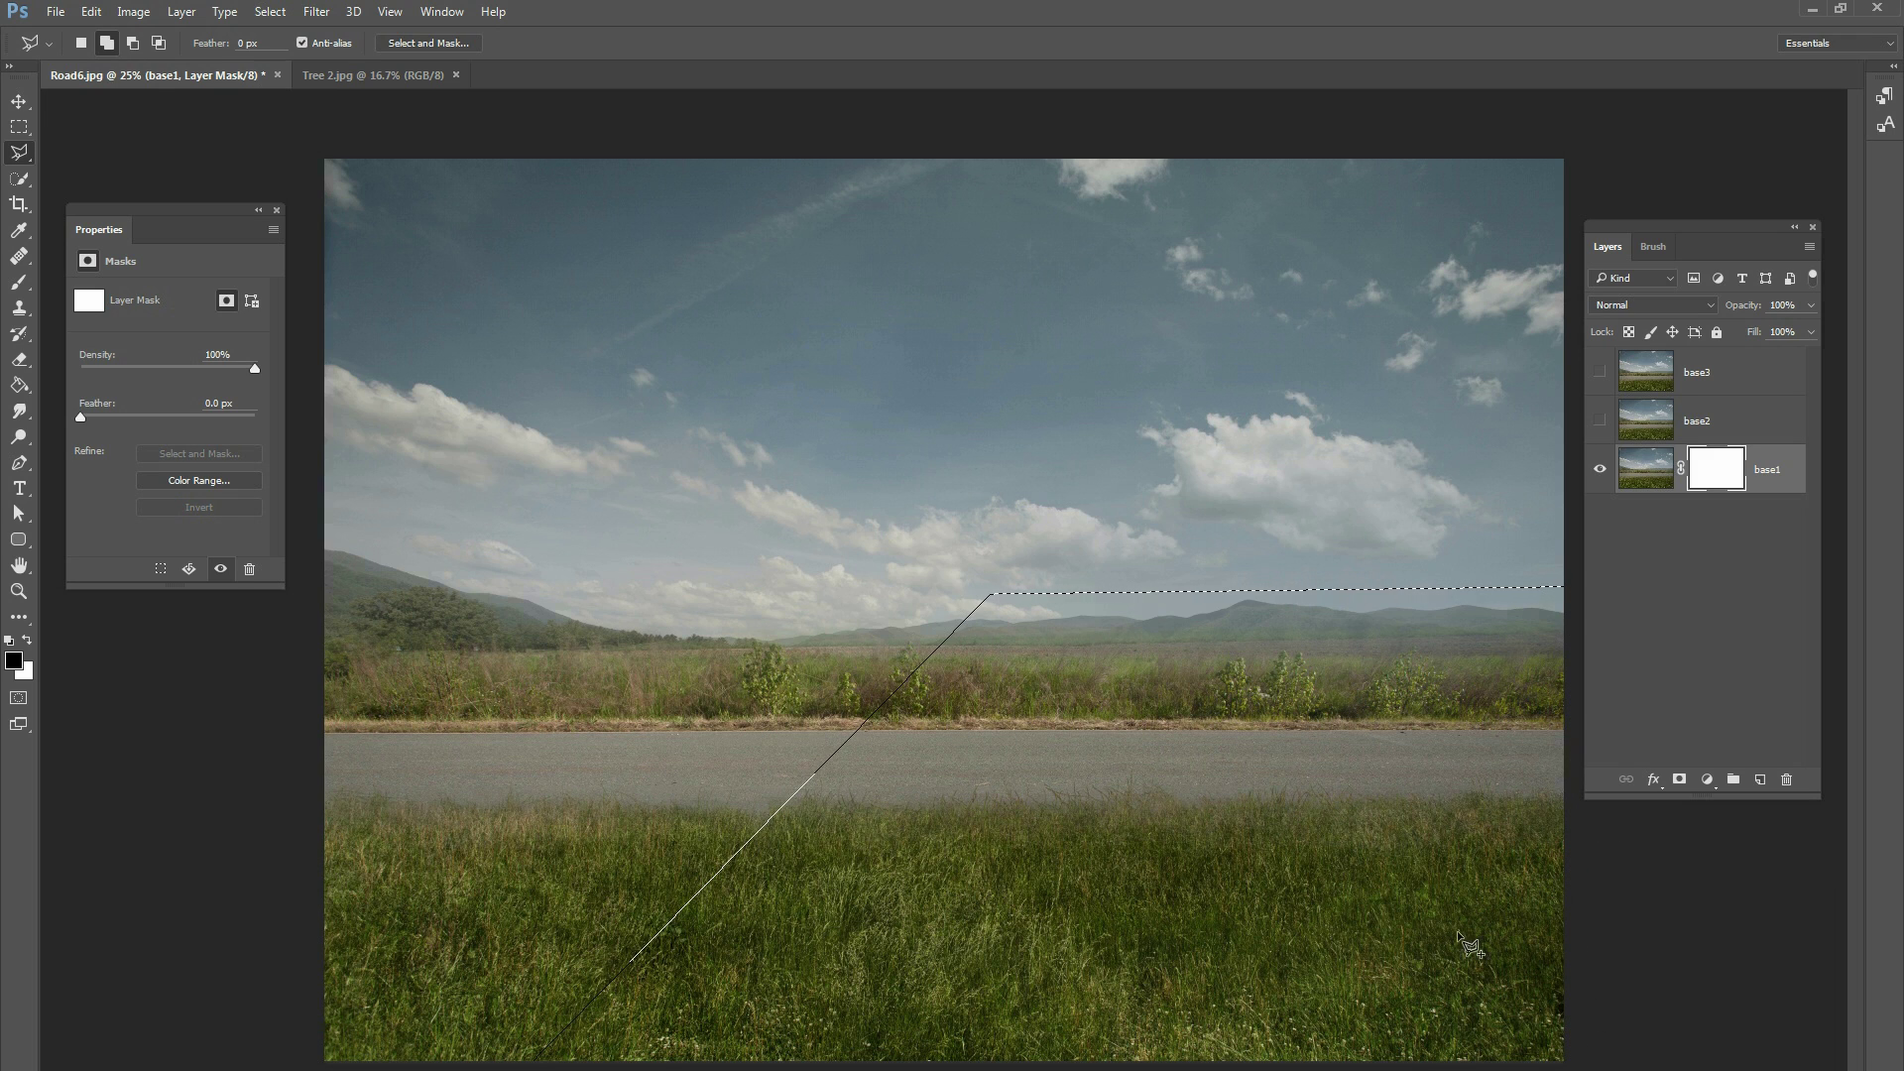
# - Fill the selected area with black on base1's mask using the Paint Bucket, and deselect
pyautogui.click(19, 385)
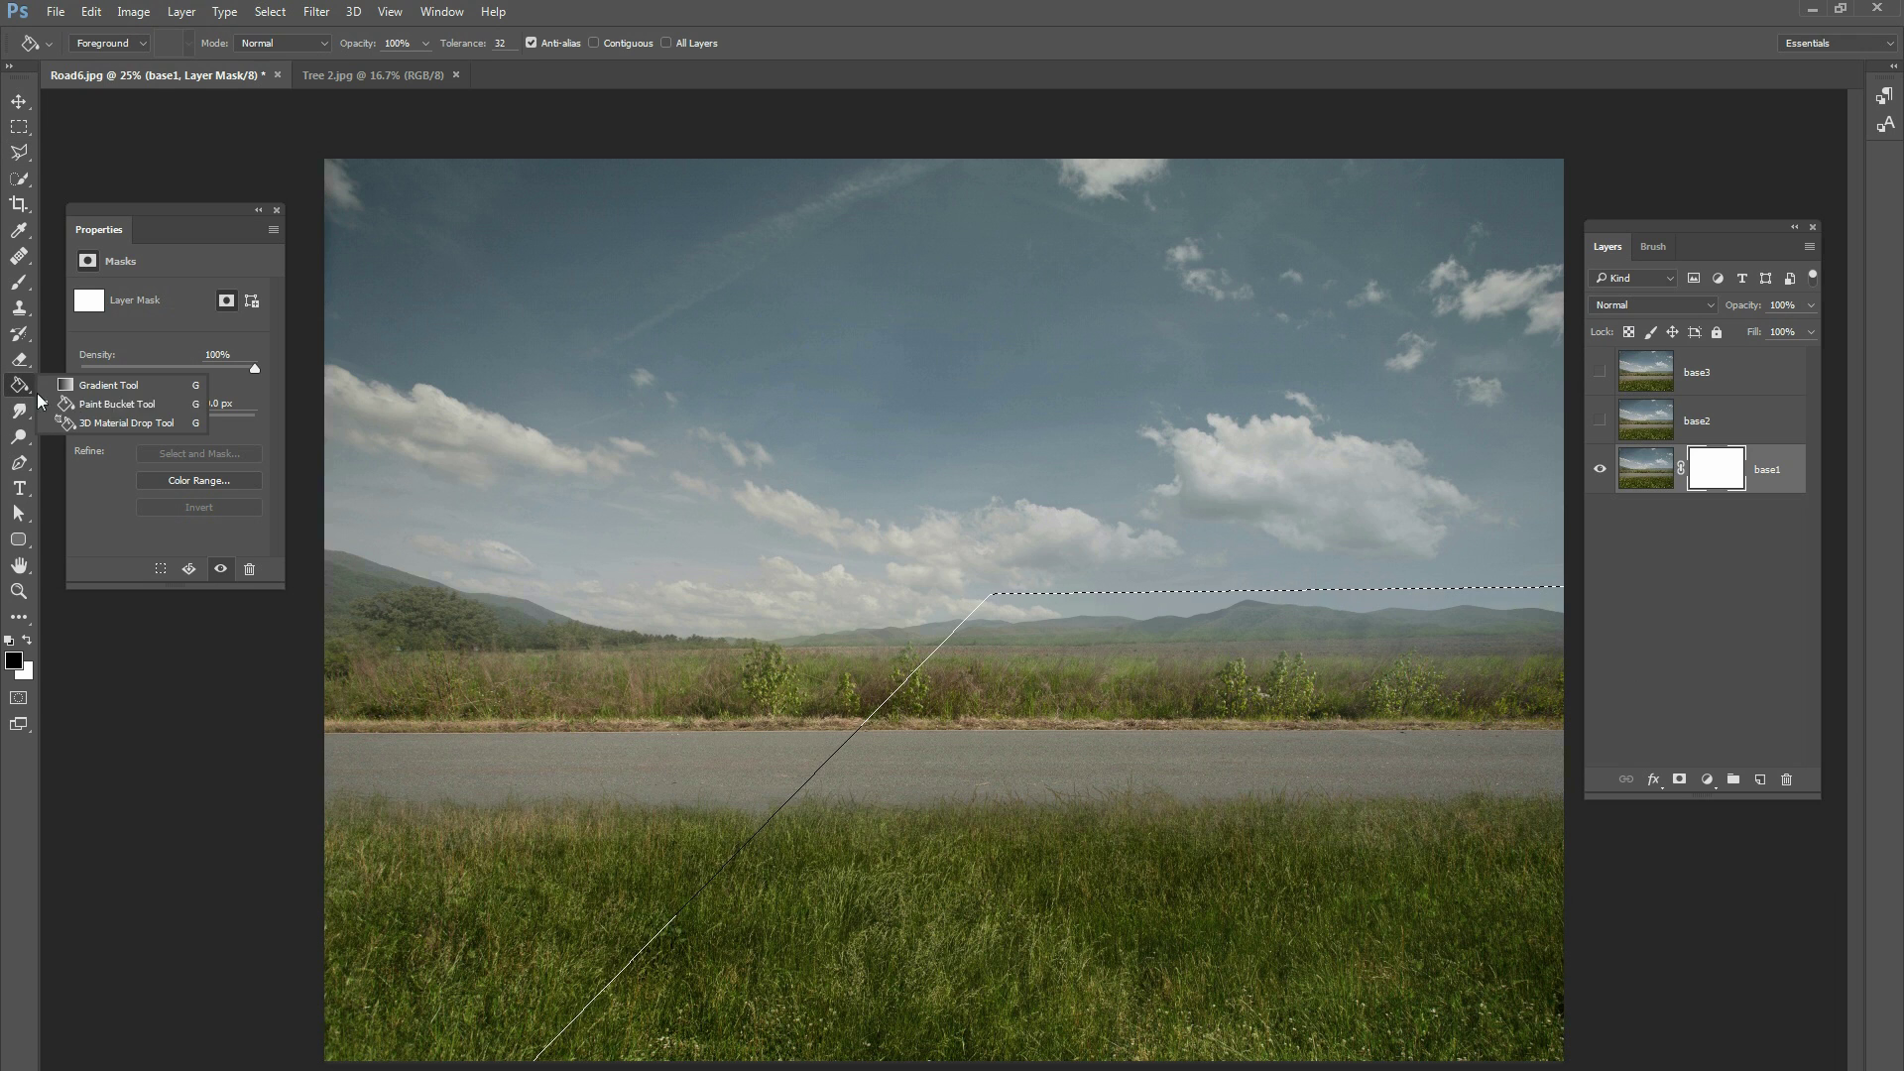
pyautogui.click(1032, 694)
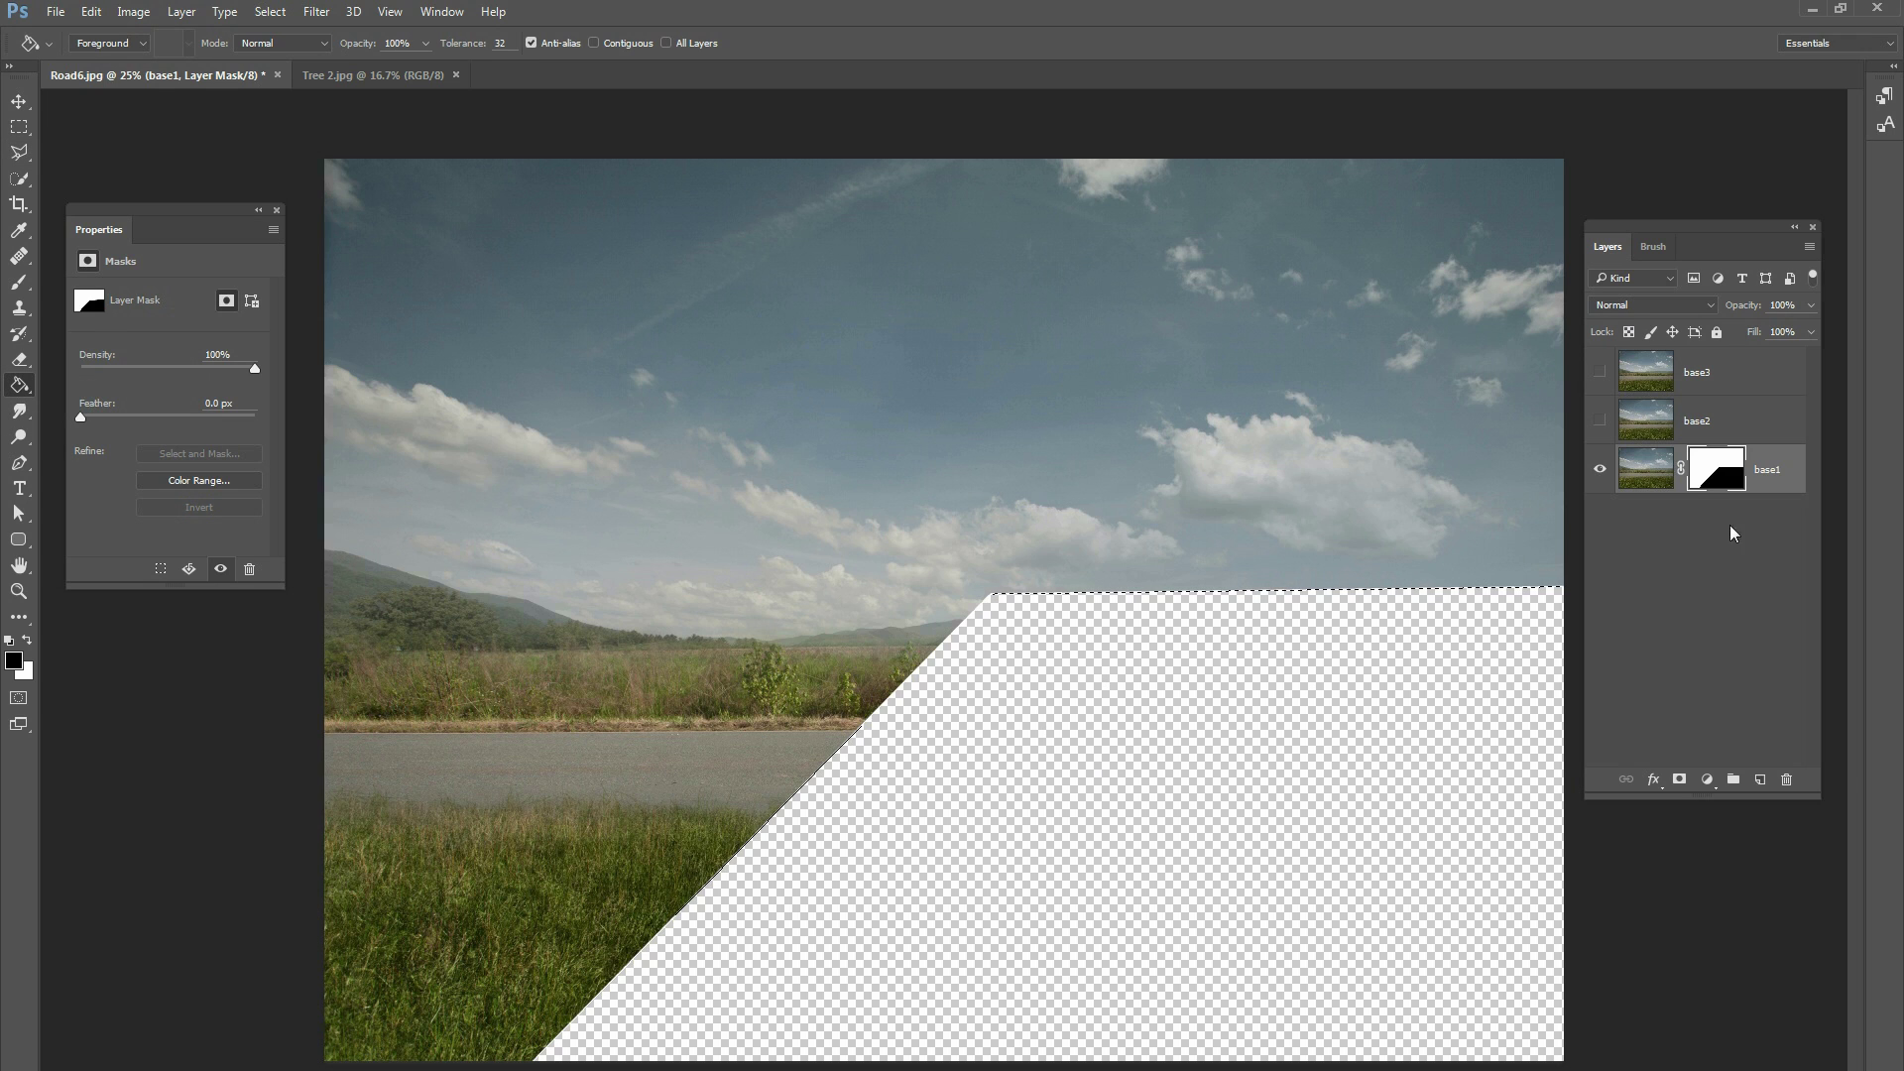
pyautogui.click(270, 11)
pyautogui.click(282, 52)
# - Make the base2 layer visible and active, with the Move tool ready
pyautogui.click(1702, 424)
pyautogui.click(1601, 422)
pyautogui.click(19, 101)
pyautogui.click(1019, 656)
pyautogui.moveTo(1020, 657)
pyautogui.mouseDown()
pyautogui.moveTo(1097, 496)
pyautogui.moveTo(1009, 629)
pyautogui.mouseUp()
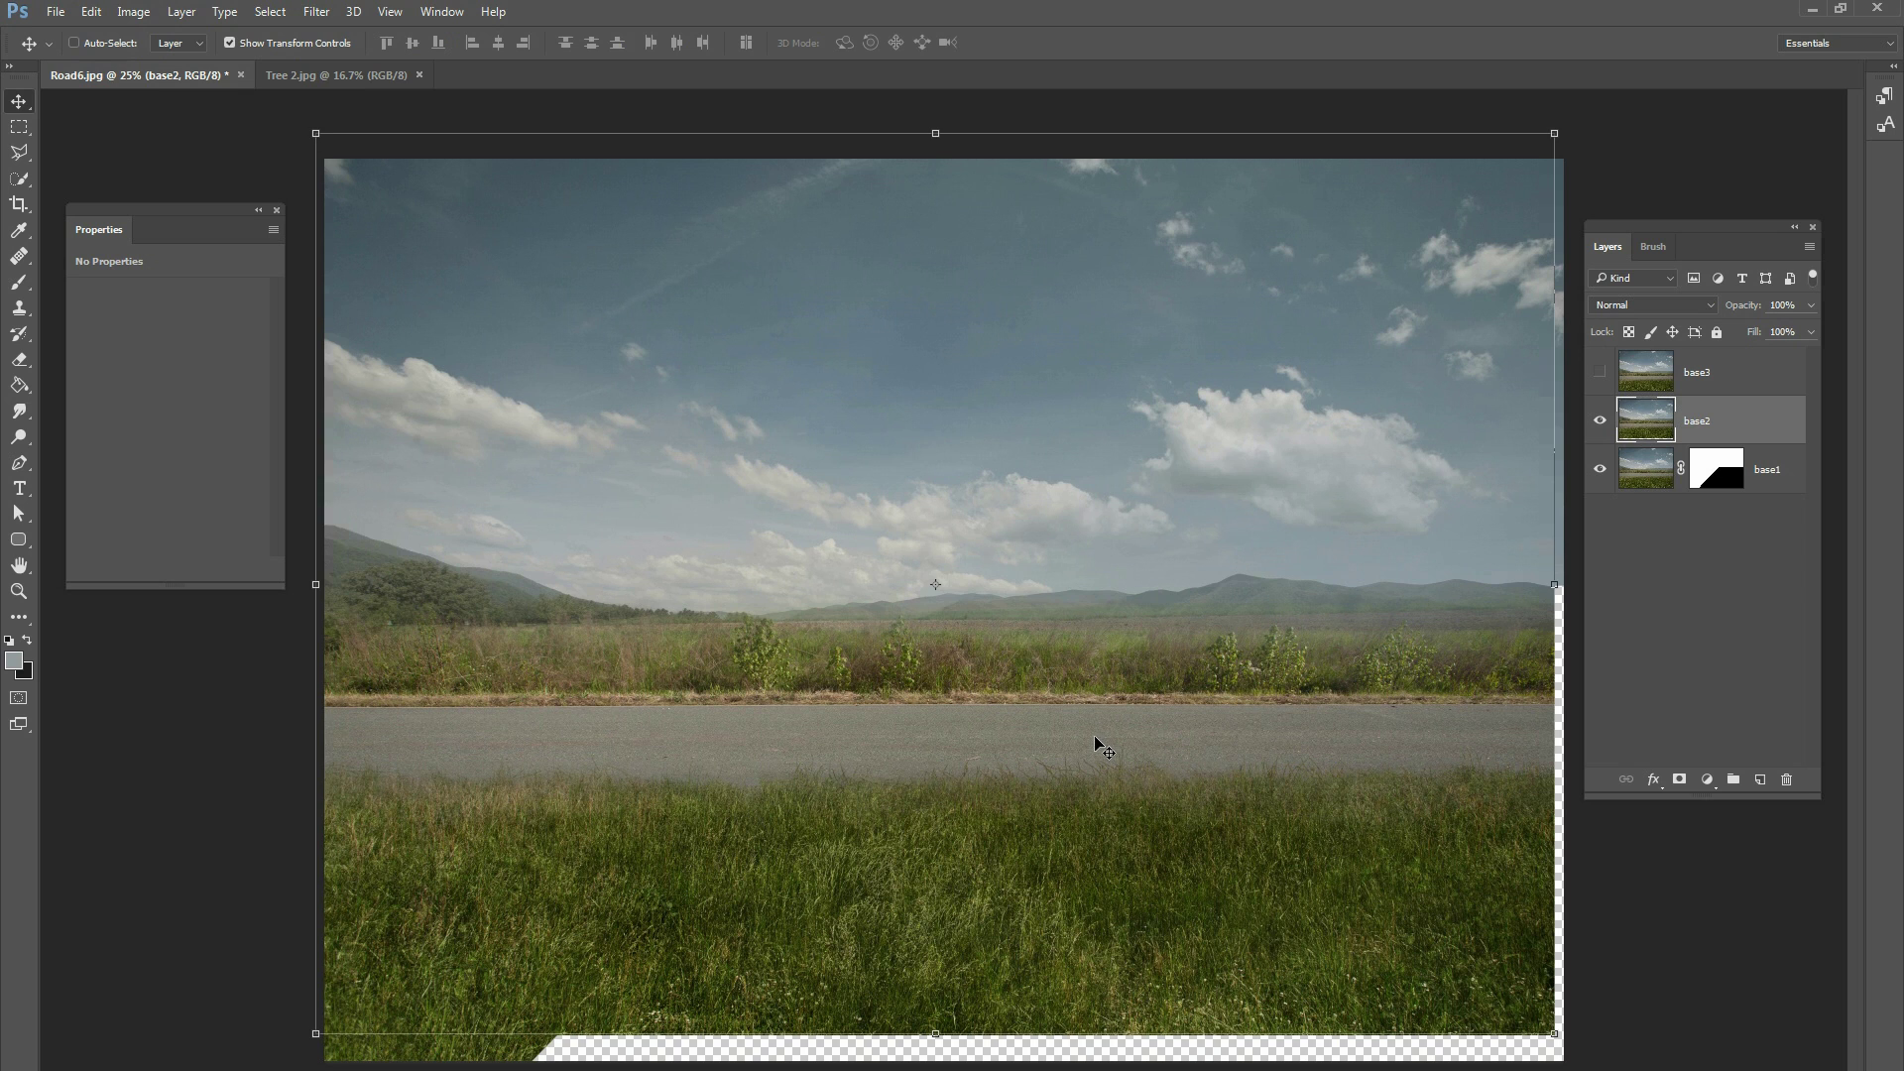
pyautogui.hotkey('ctrl', 'z')
# - Place base2 beneath base1 in the layer stack and shift its image down and to the right within the masked-out area
pyautogui.moveTo(1700, 467); pyautogui.dragTo(1662, 512)
pyautogui.moveTo(960, 631); pyautogui.dragTo(1134, 607)
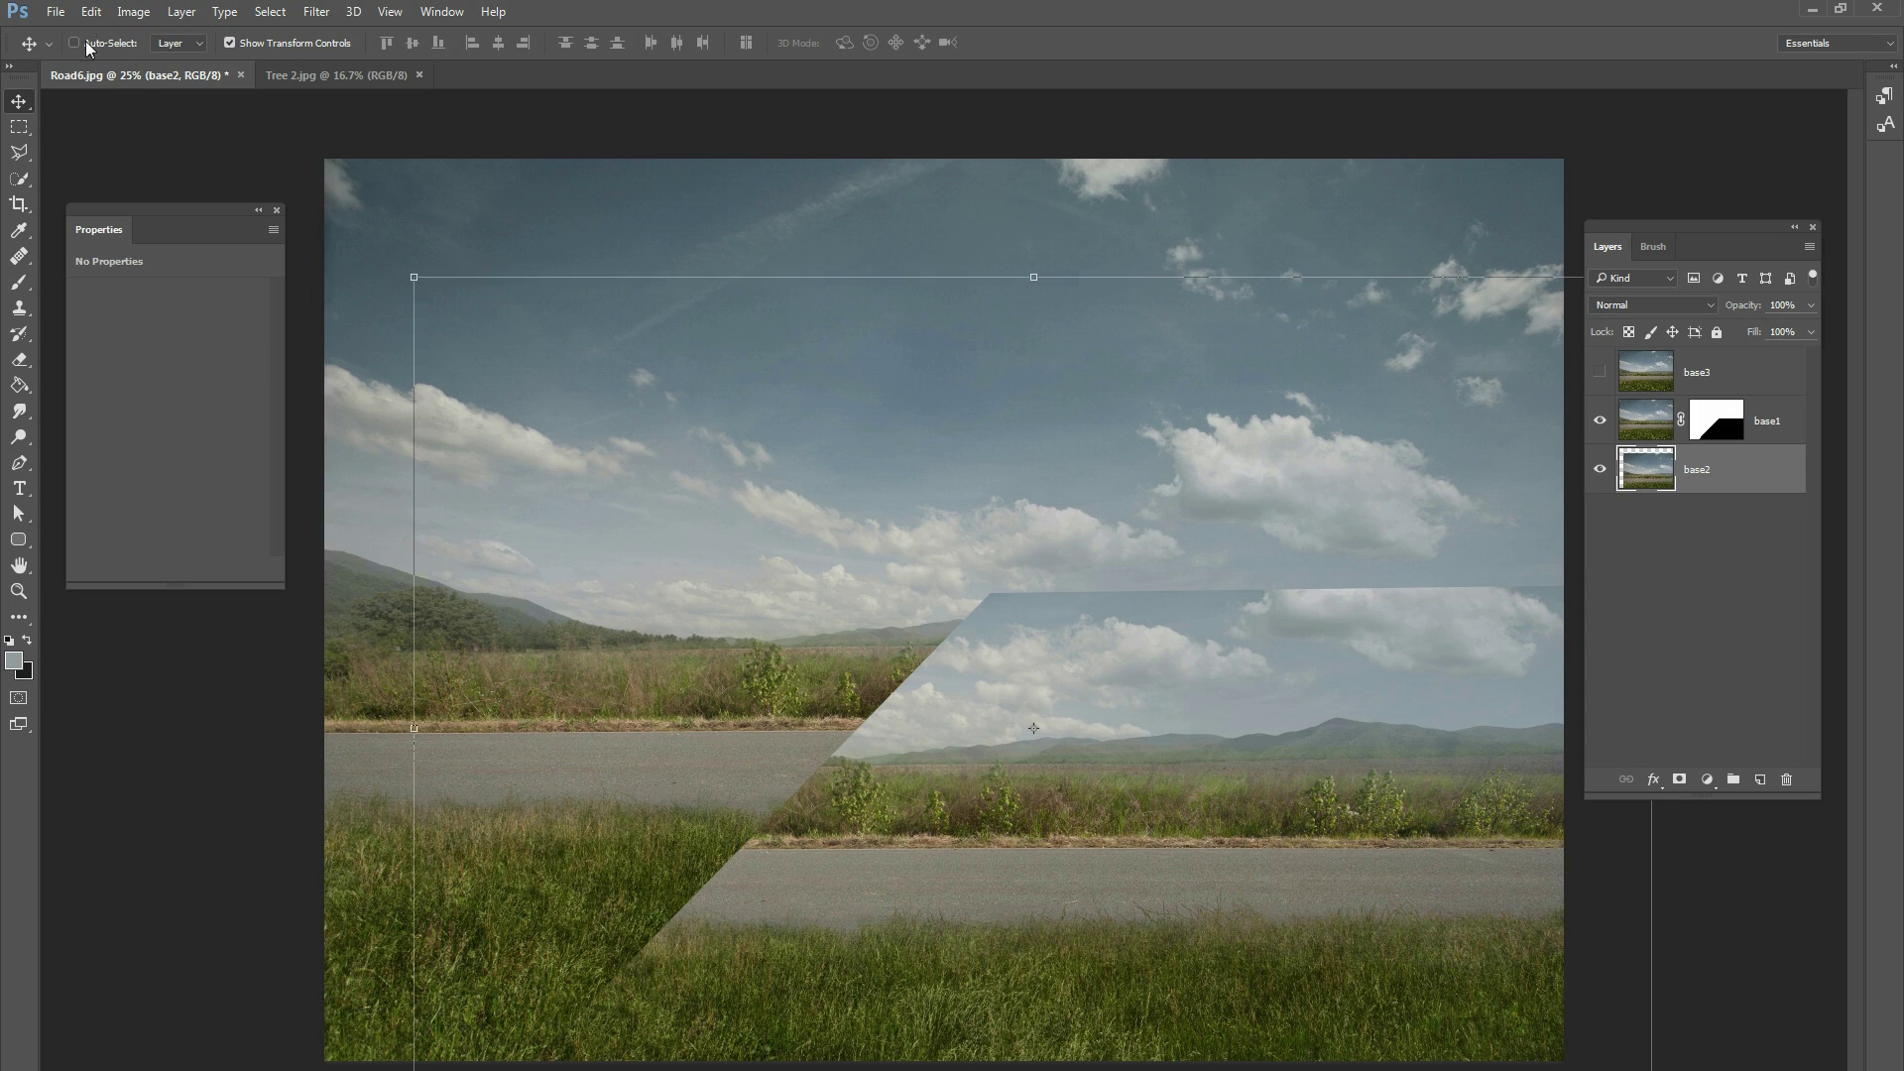
# - Rotate the base2 layer 90° clockwise
pyautogui.click(90, 11)
pyautogui.moveTo(144, 426)
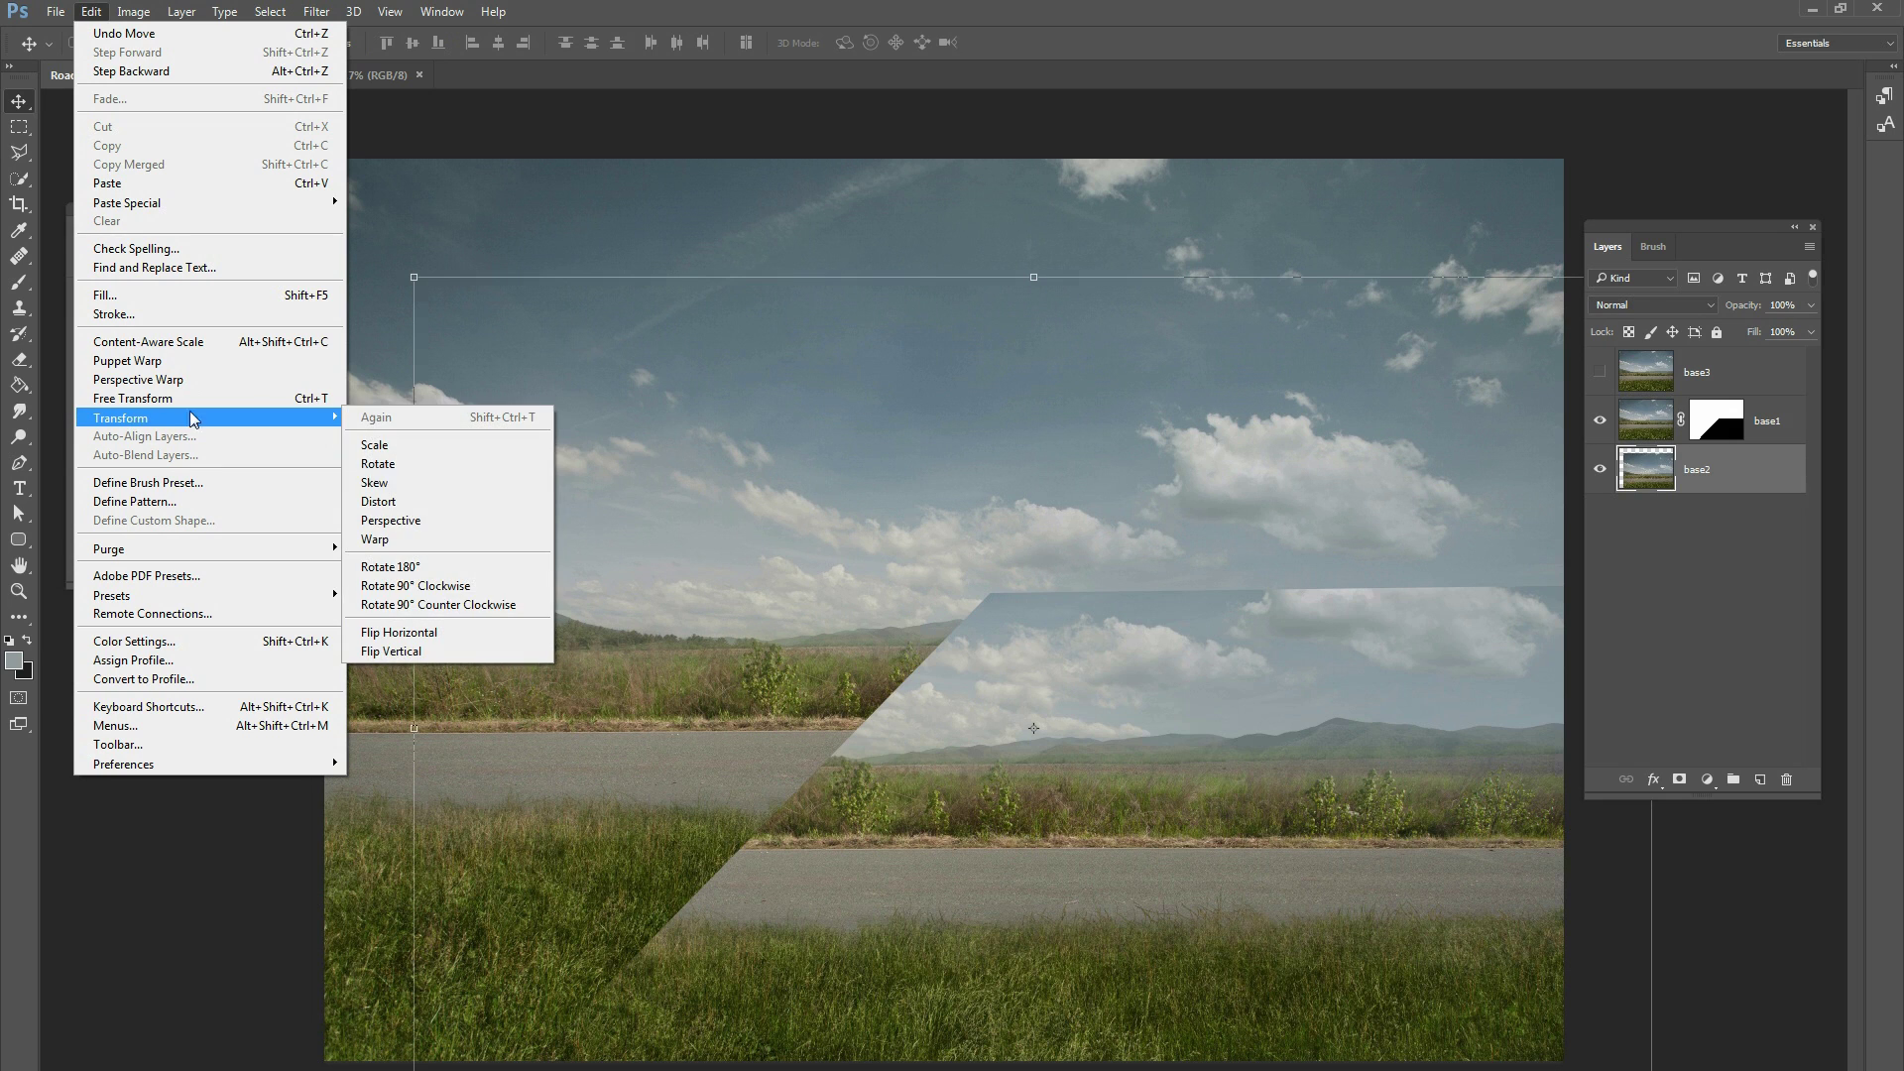
pyautogui.click(468, 588)
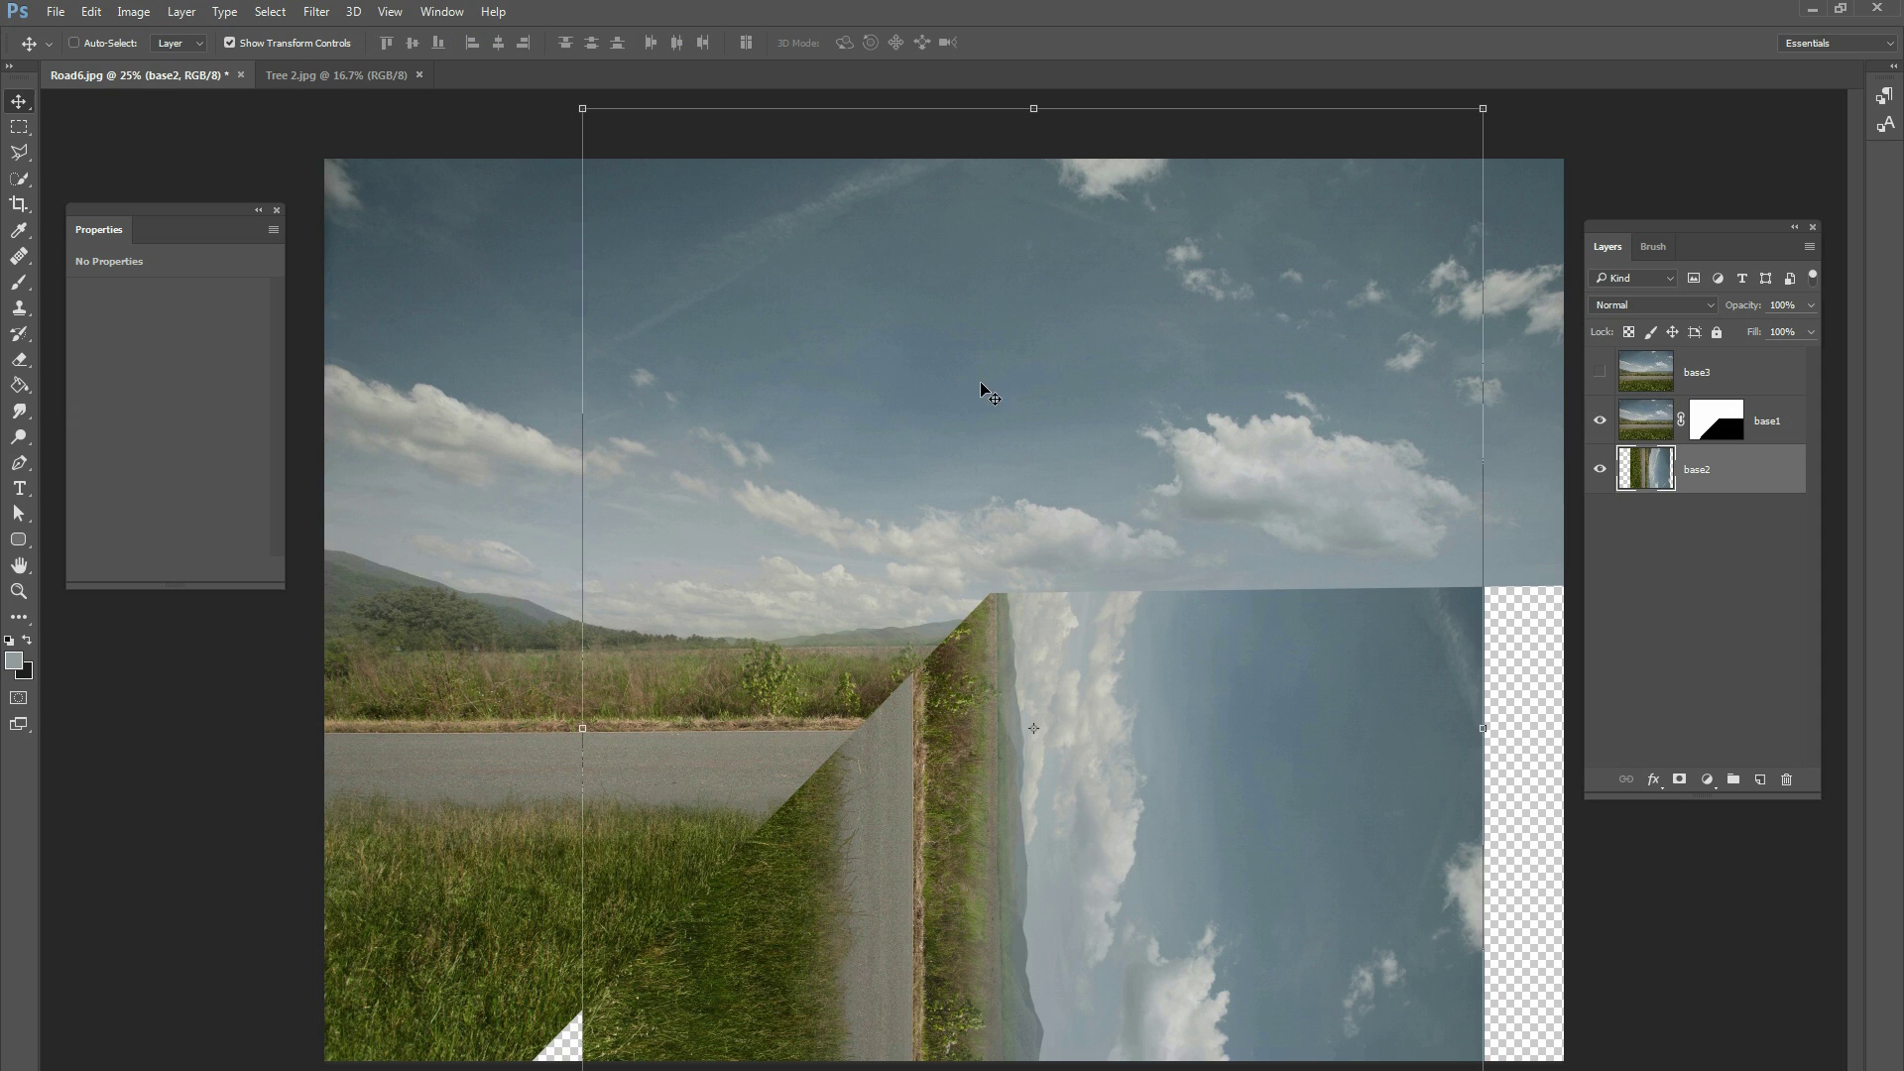
# - Position the rotated base2 layer so its road, grass verge and hills meet those of base1 along the diagonal mask edge
pyautogui.hotkey('ctrl', '+')
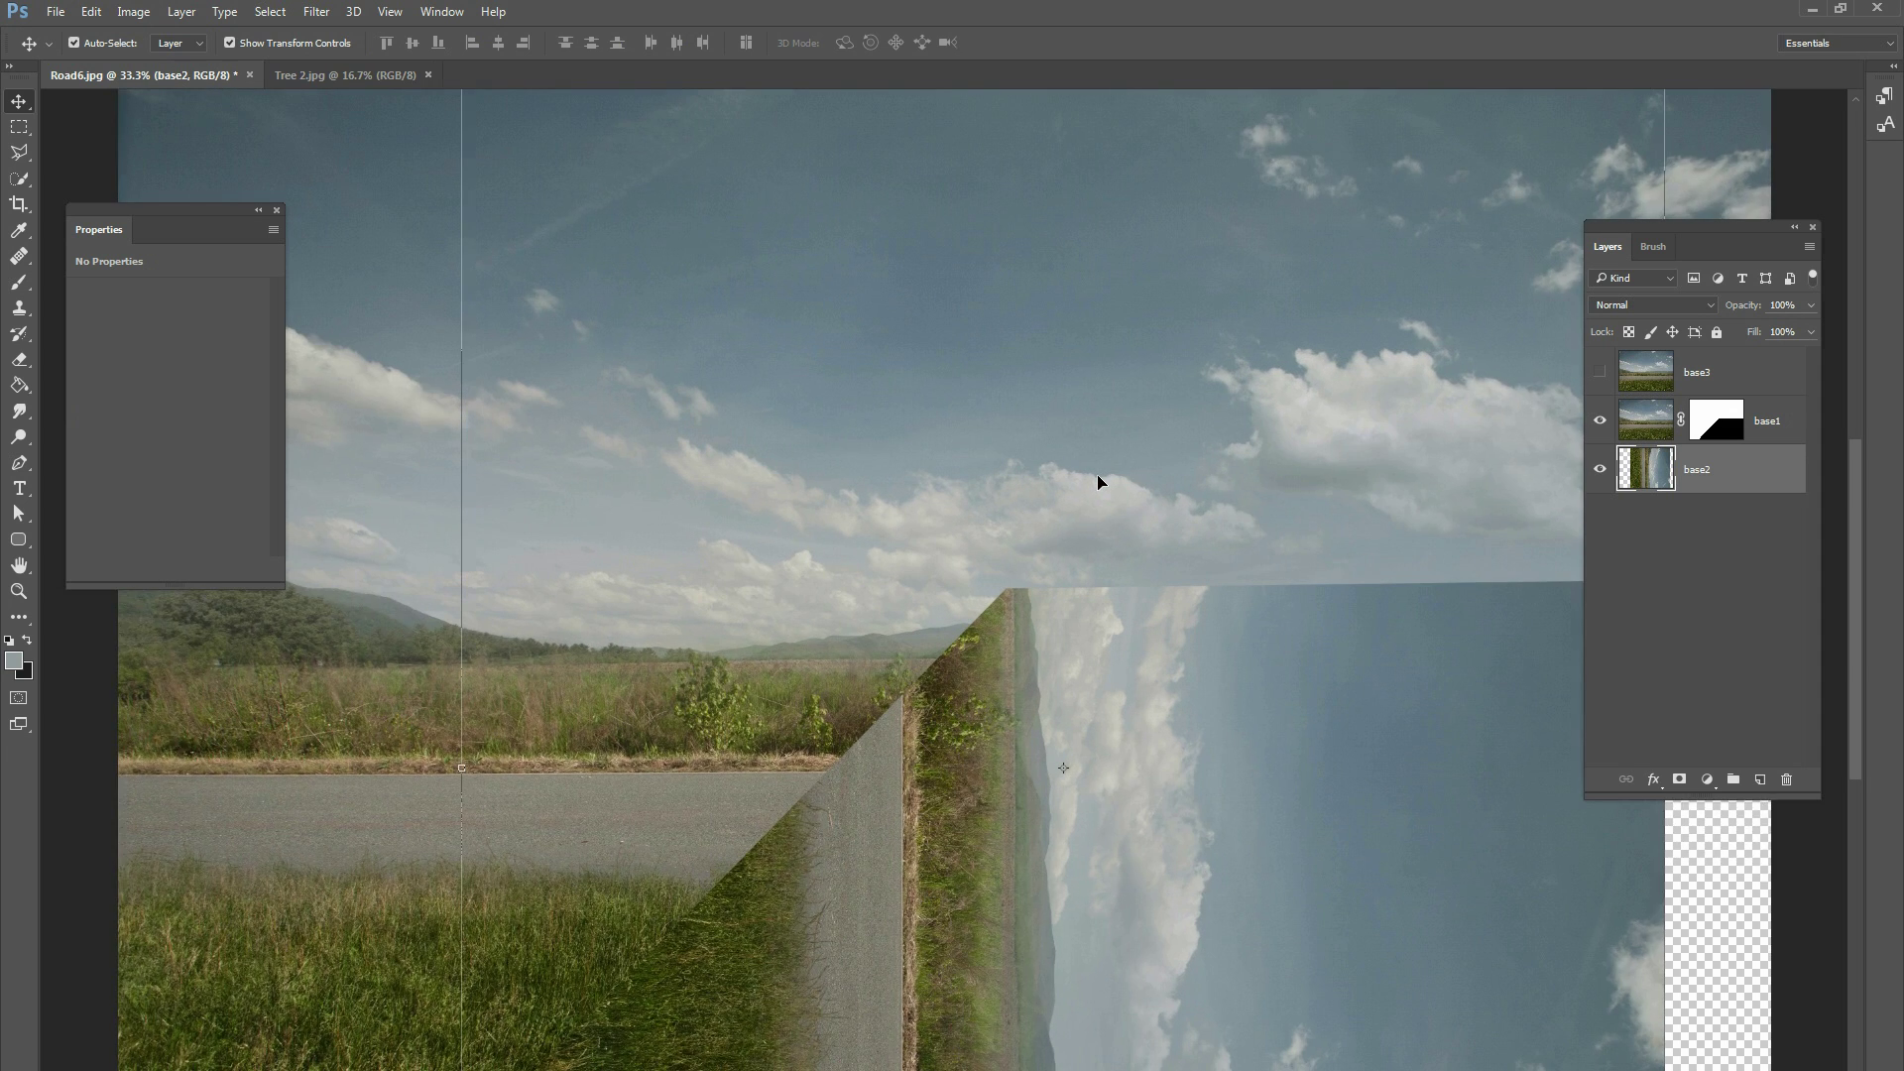
pyautogui.moveTo(1194, 705); pyautogui.dragTo(1137, 845)
pyautogui.moveTo(920, 927); pyautogui.dragTo(1071, 727)
pyautogui.hotkey('ctrl', '-')
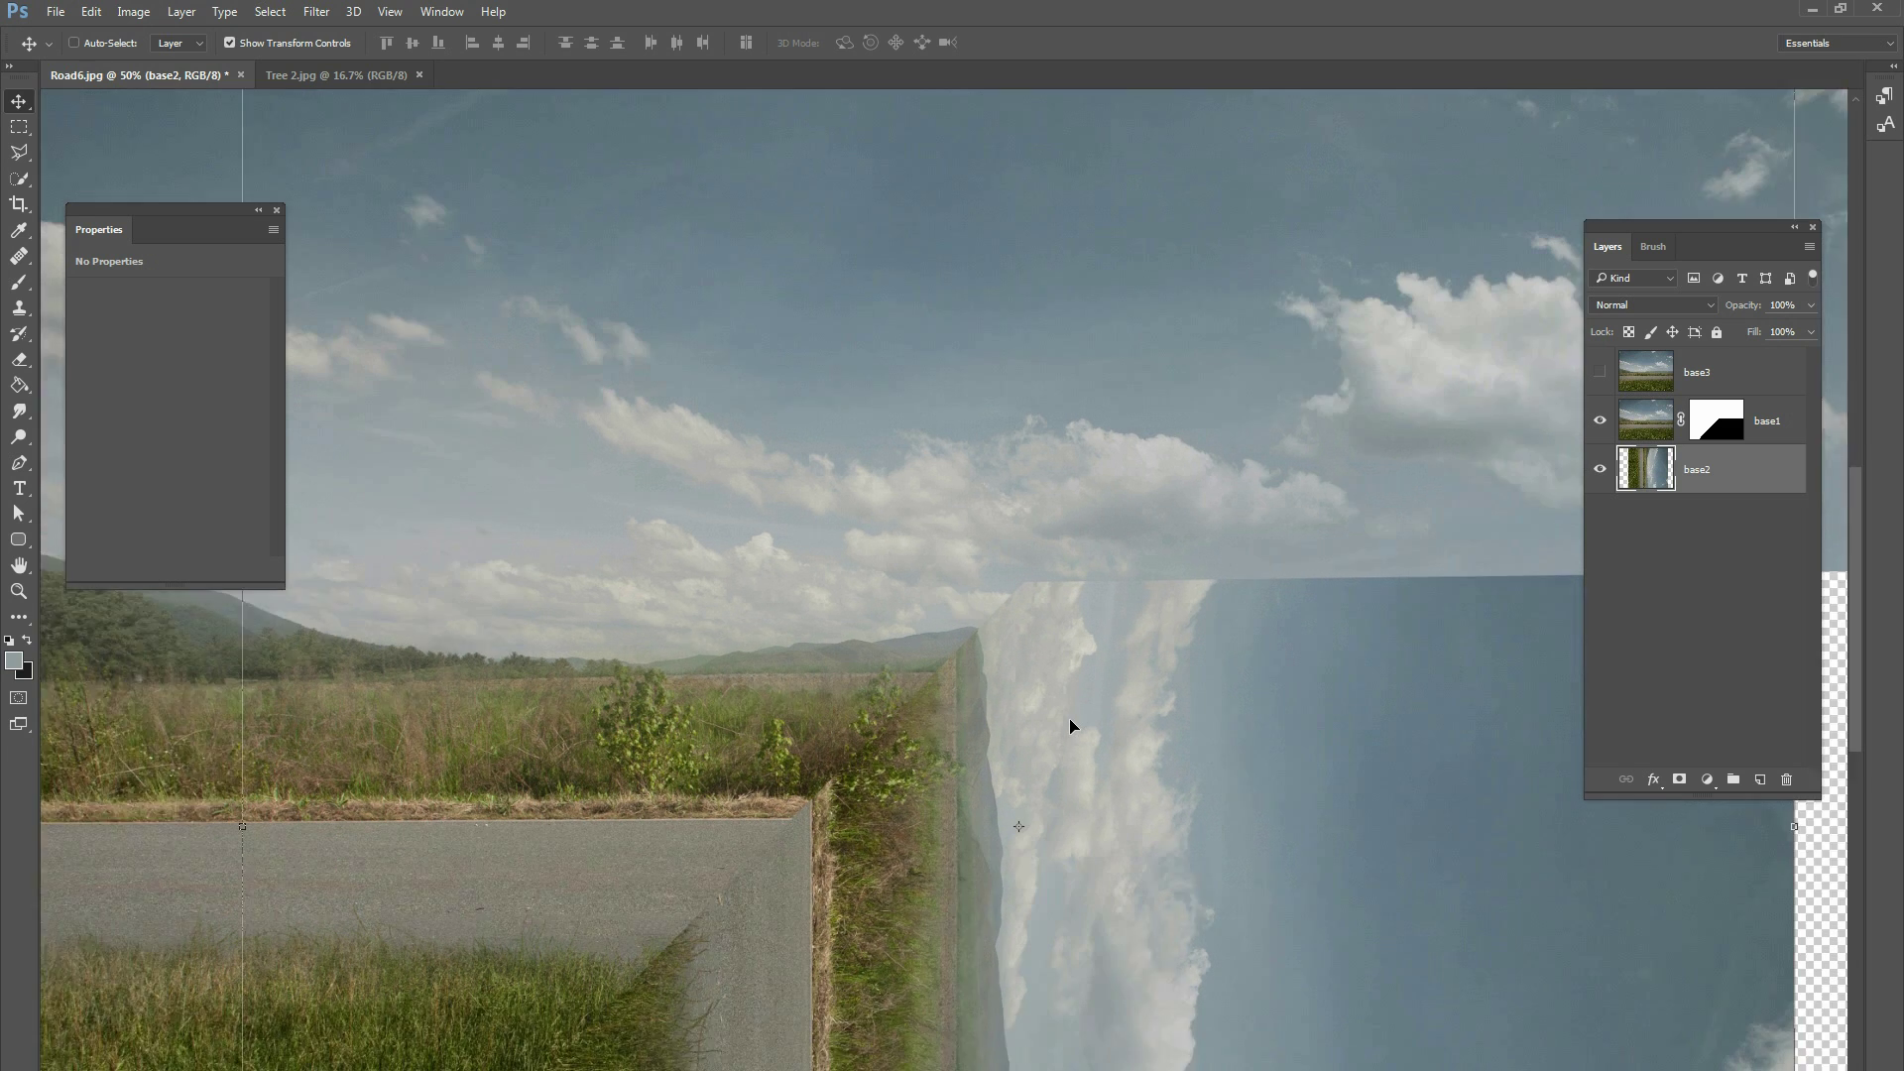
pyautogui.moveTo(1108, 806); pyautogui.dragTo(1091, 839)
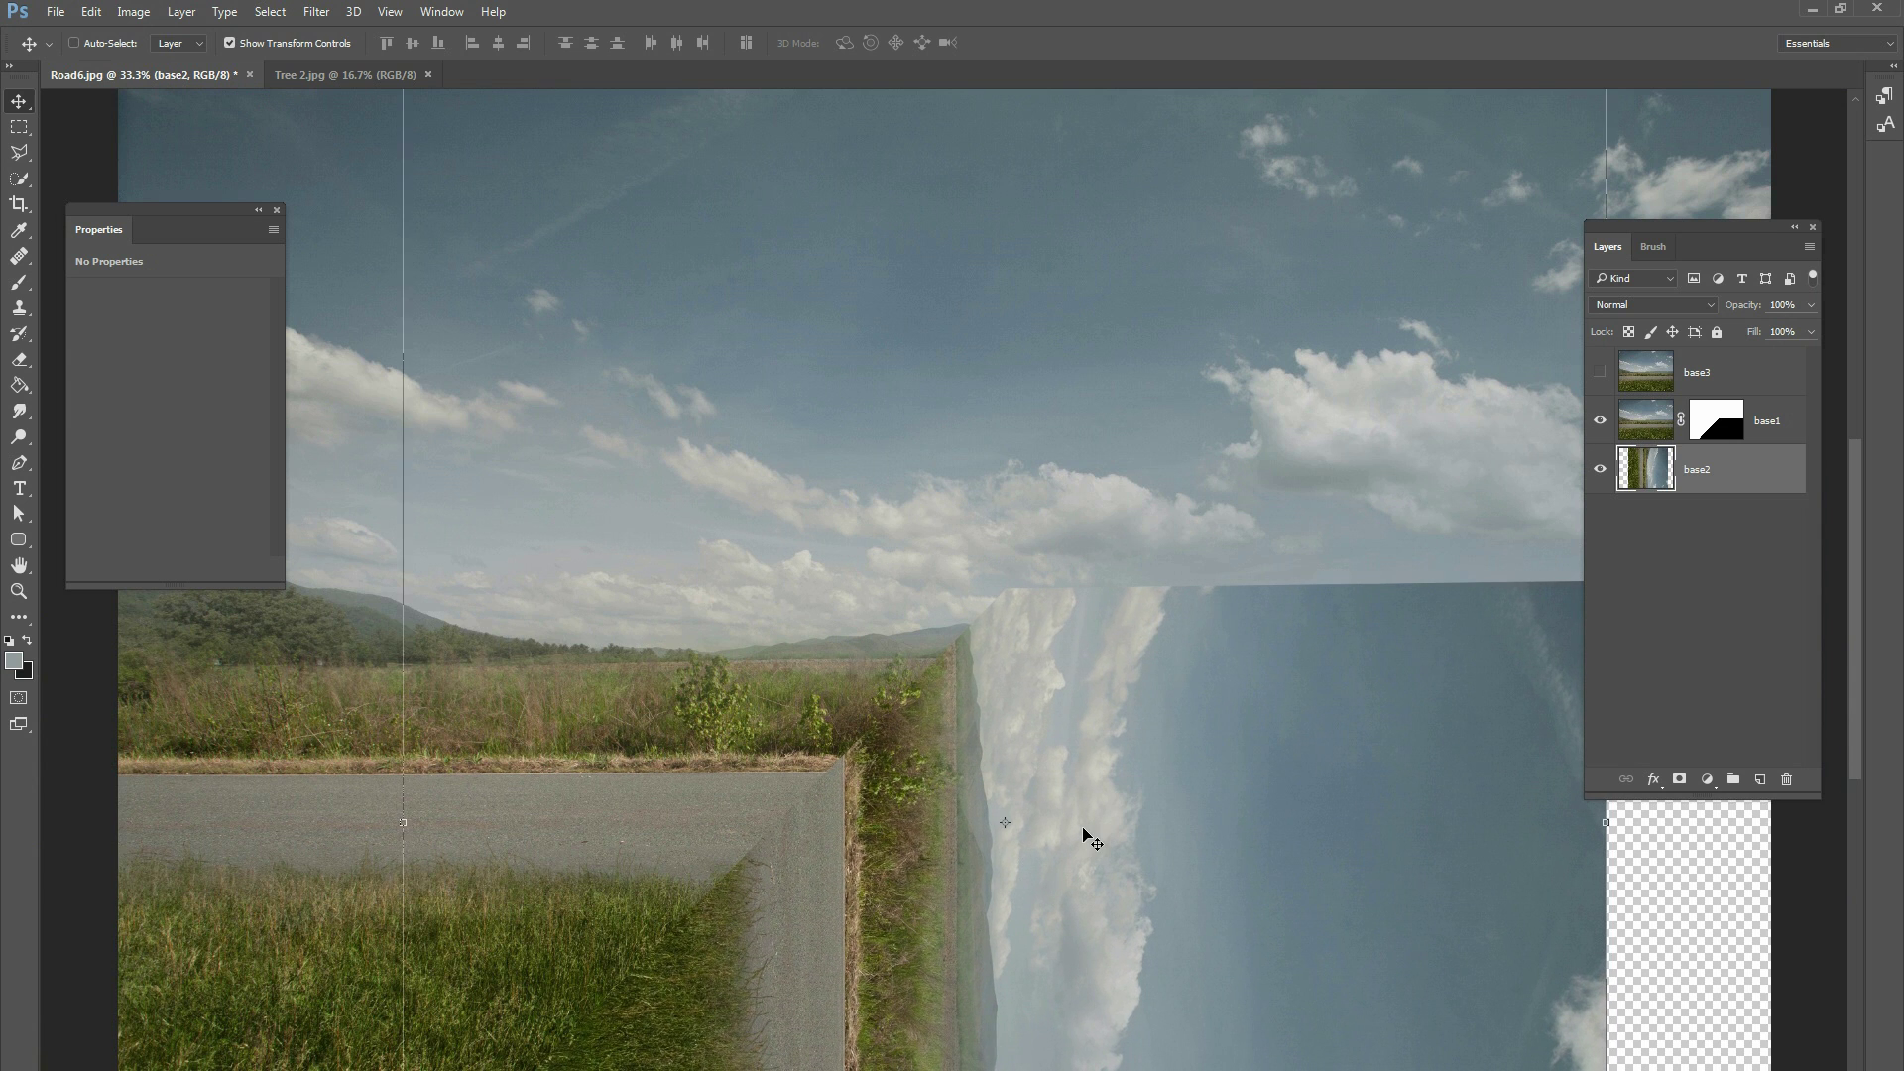
pyautogui.hotkey('ctrl', '+')
pyautogui.moveTo(1006, 808); pyautogui.dragTo(1003, 694)
pyautogui.moveTo(1021, 764)
pyautogui.mouseDown()
pyautogui.moveTo(1016, 731)
pyautogui.moveTo(1024, 823)
pyautogui.moveTo(1022, 742)
pyautogui.mouseUp()
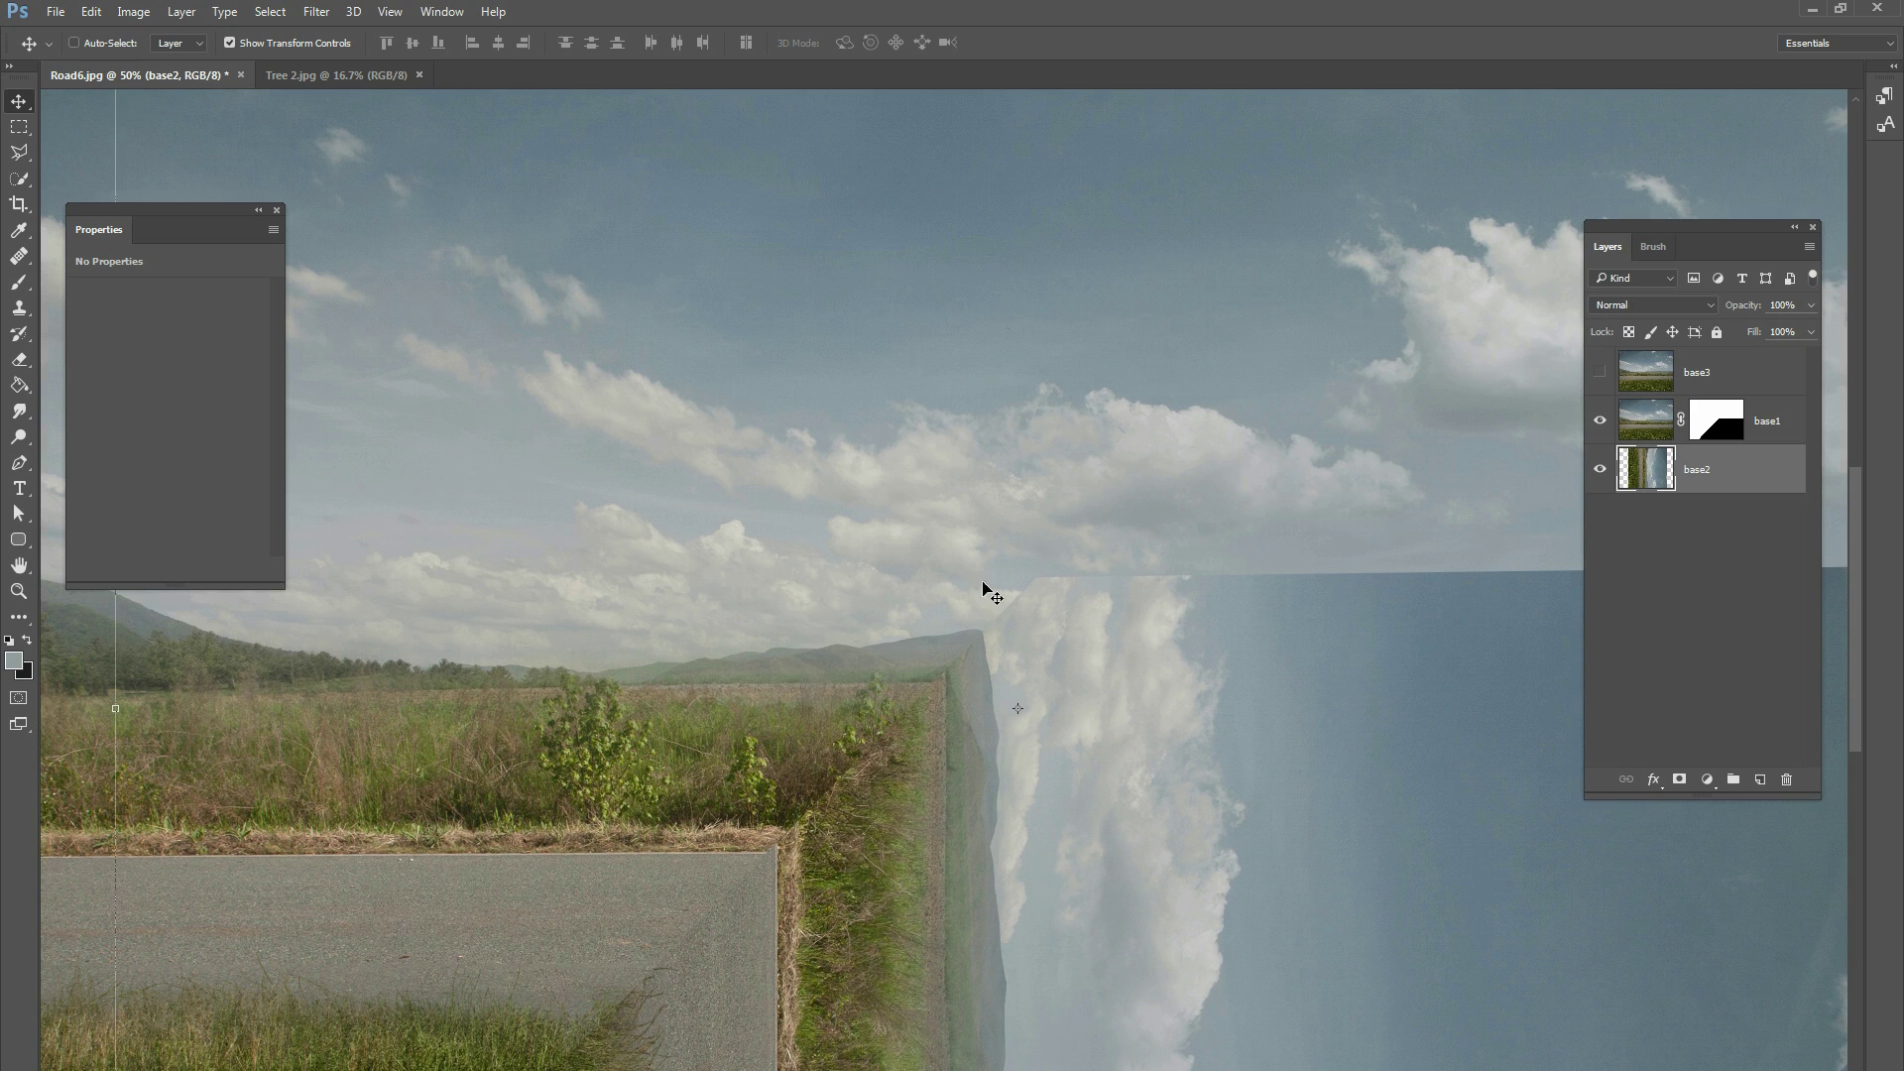
pyautogui.hotkey('ctrl', '+')
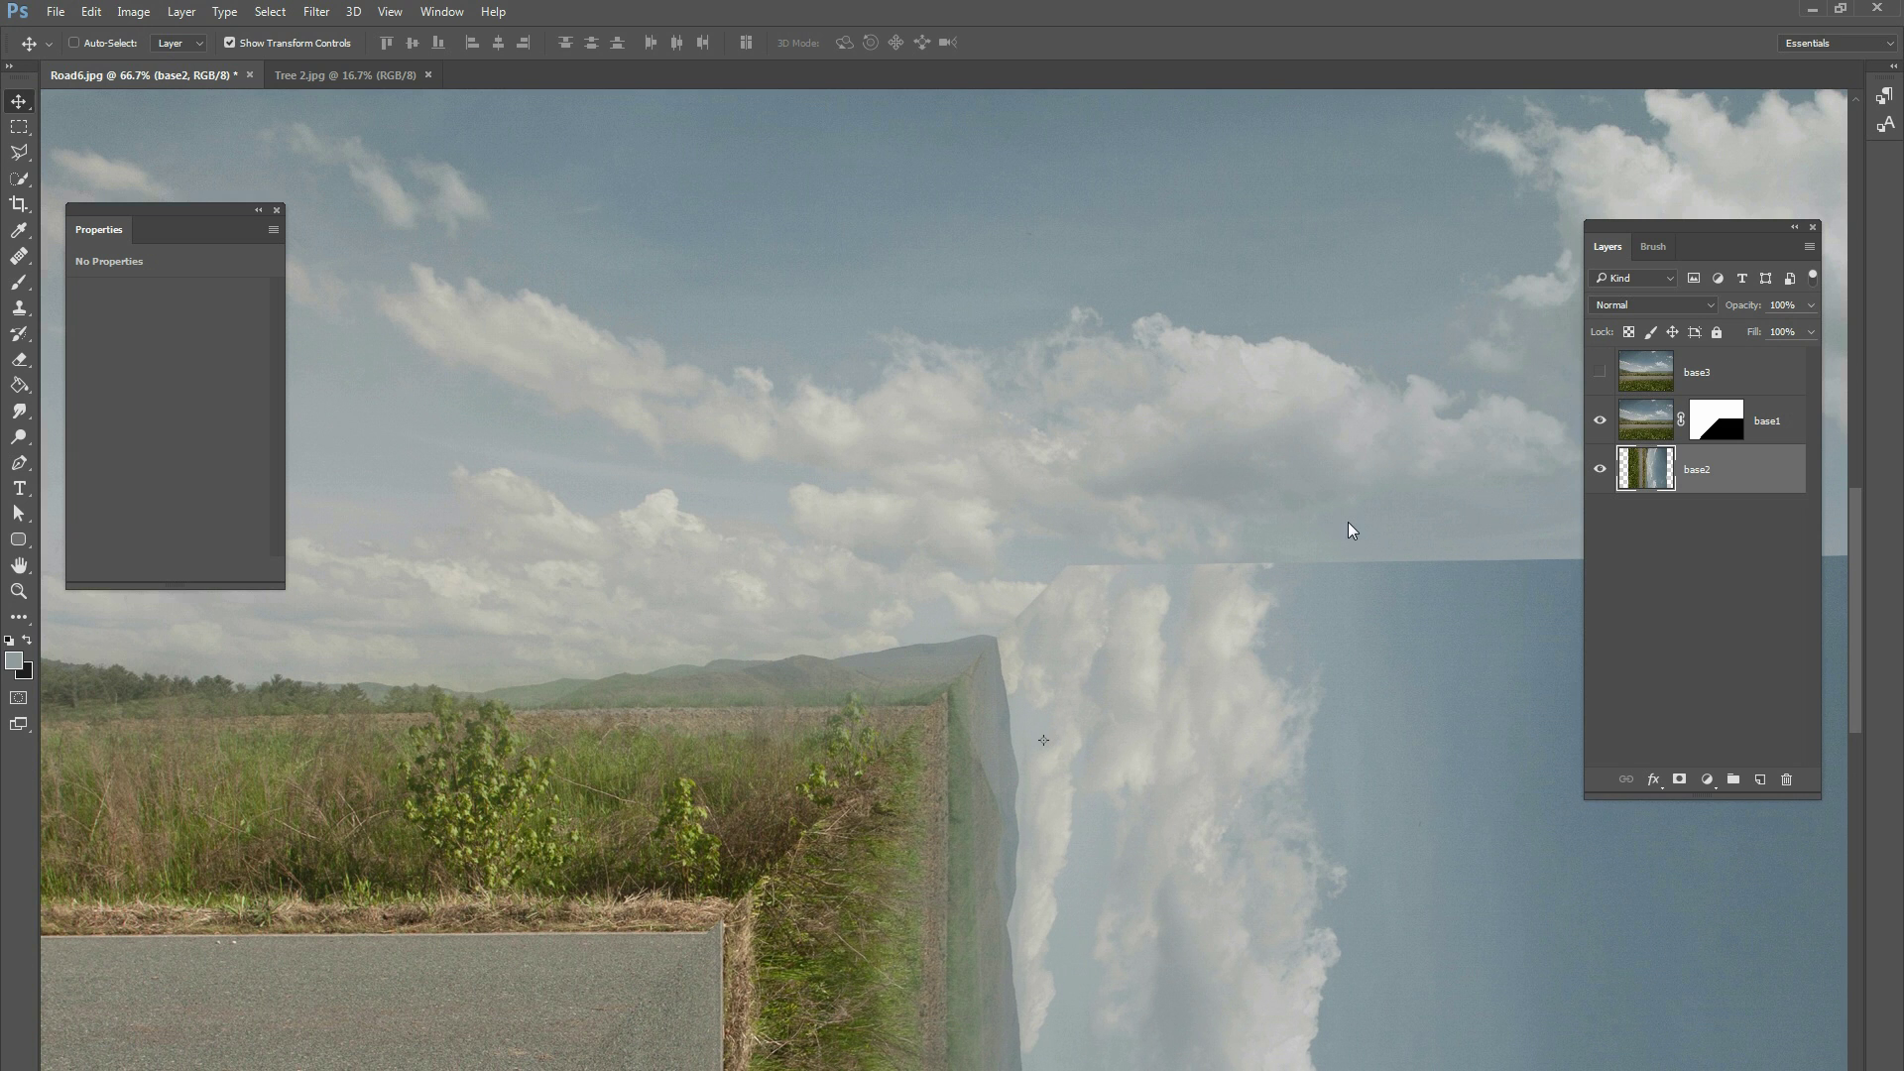
pyautogui.hotkey('ctrl', '-')
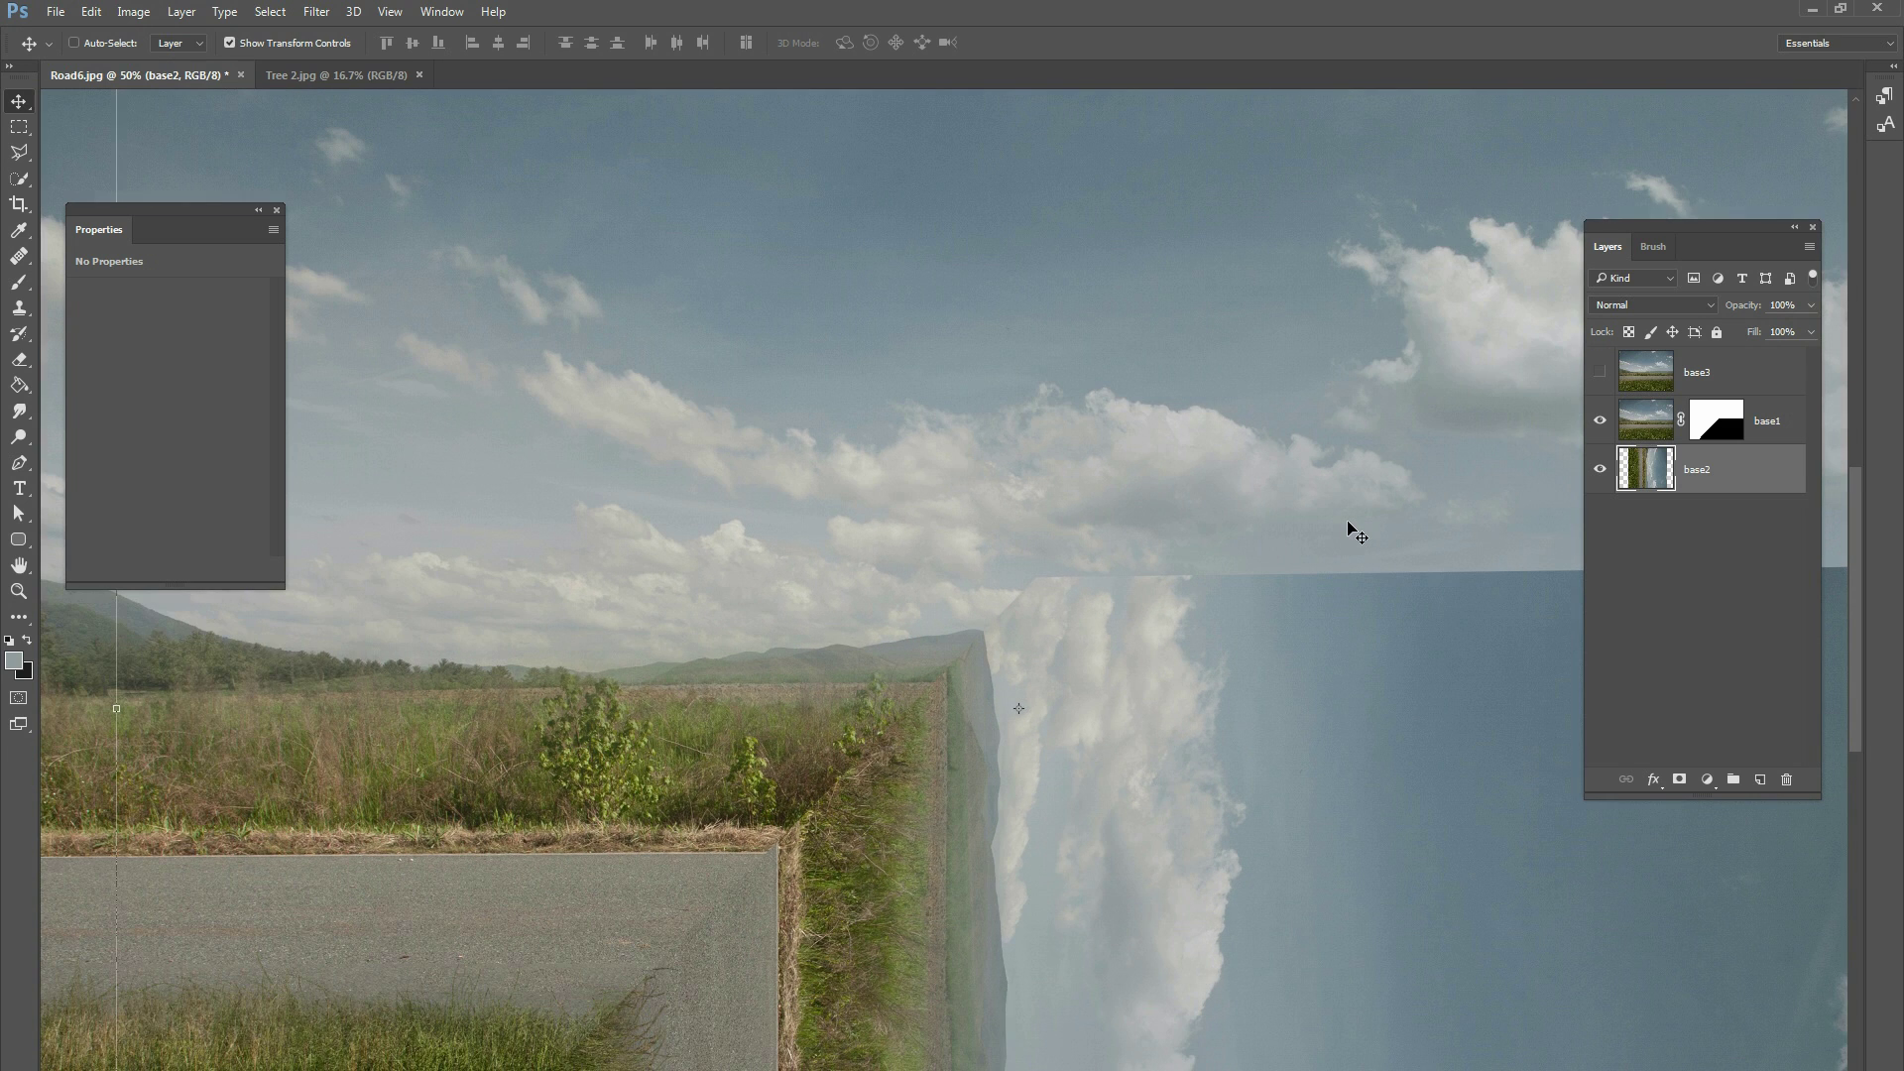
pyautogui.hotkey('ctrl', '-')
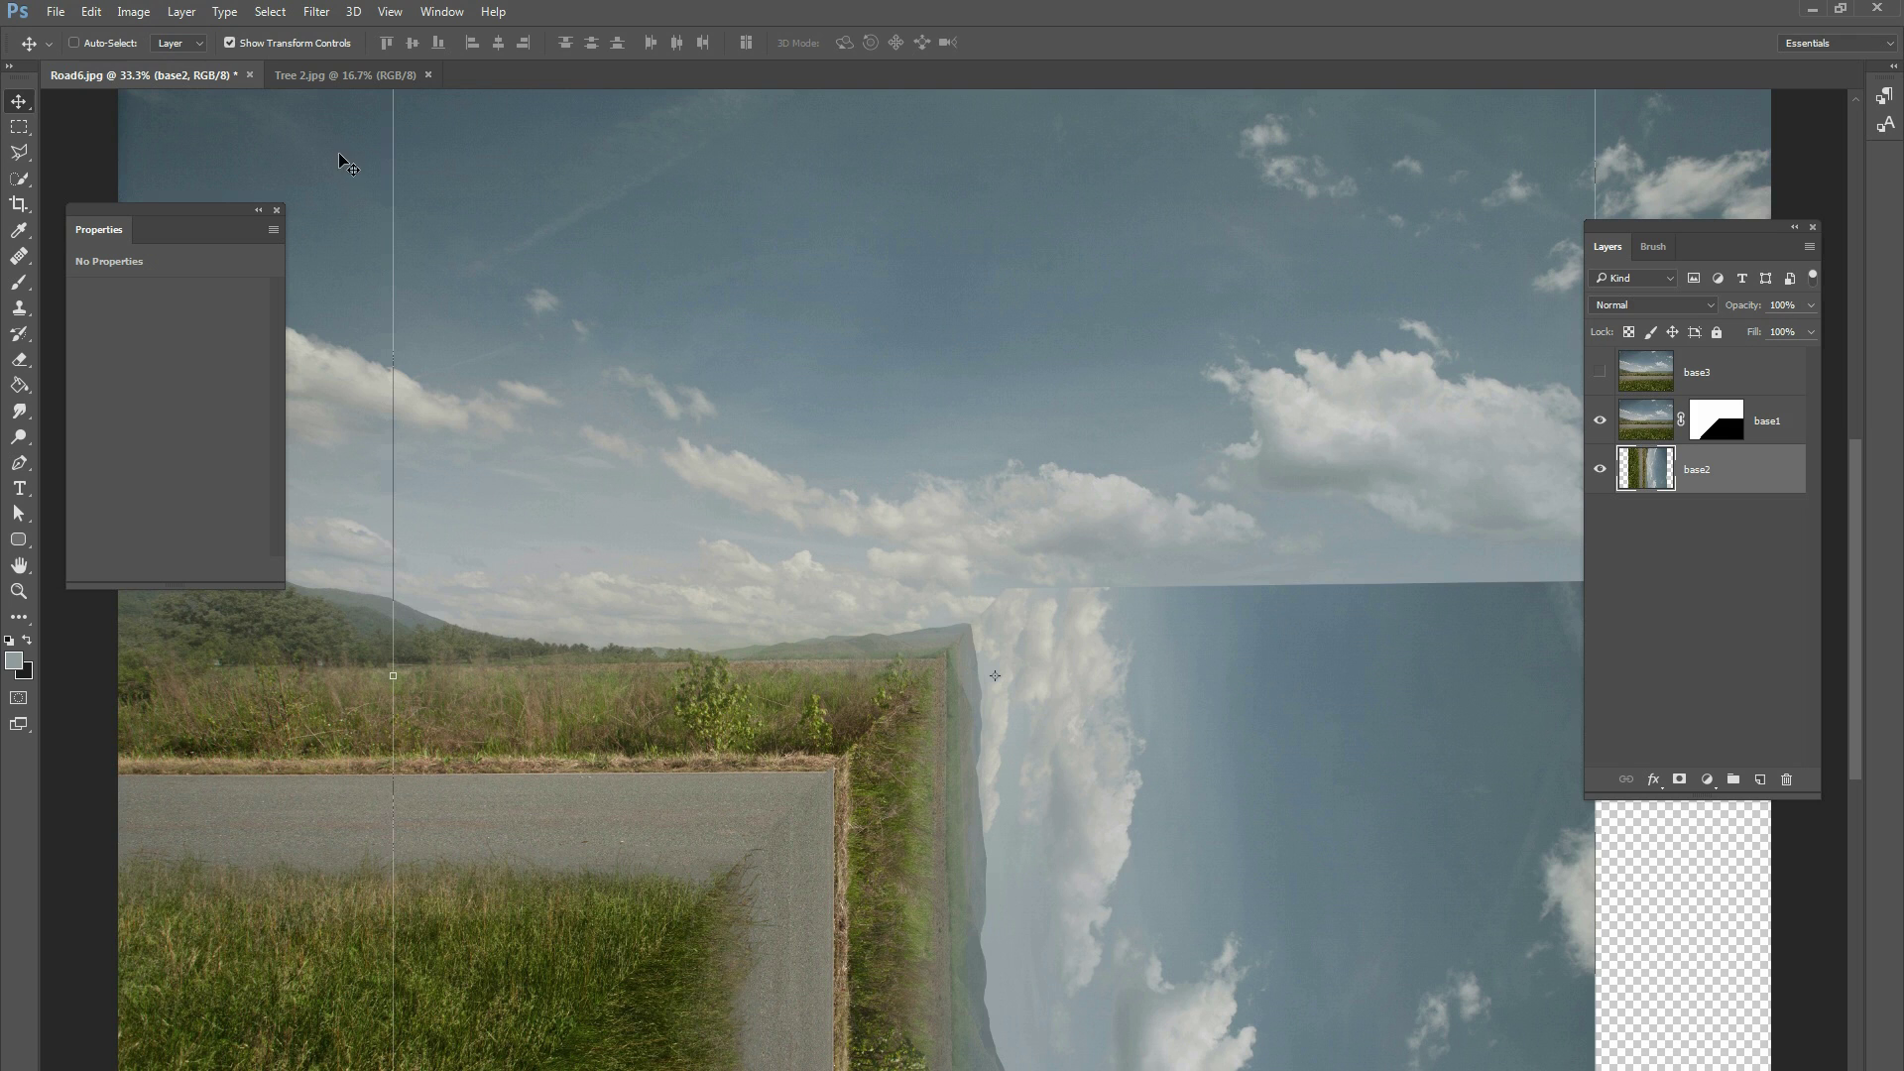
# - Warp the base2 layer slightly so its road edge, grass verge and hills line up with base1 at the corner, and apply the warp
pyautogui.click(90, 11)
pyautogui.moveTo(182, 425)
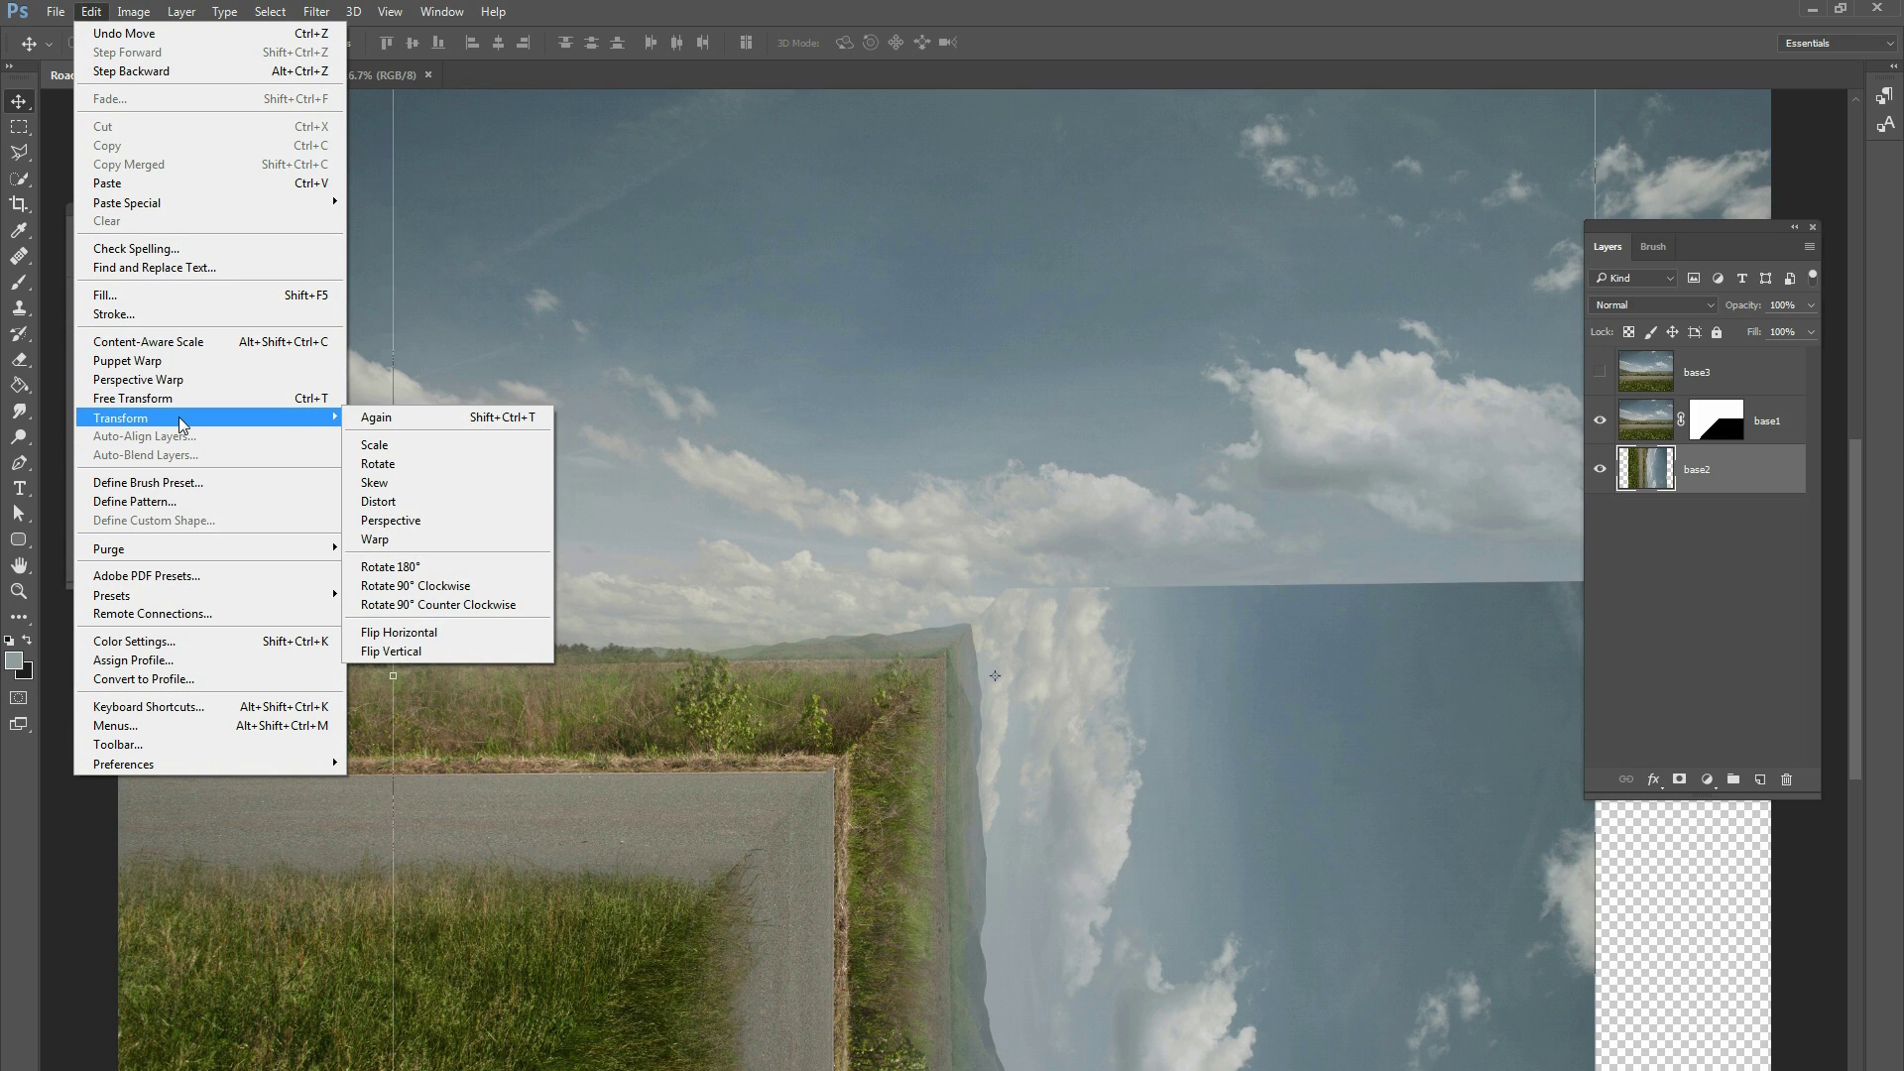
pyautogui.click(446, 539)
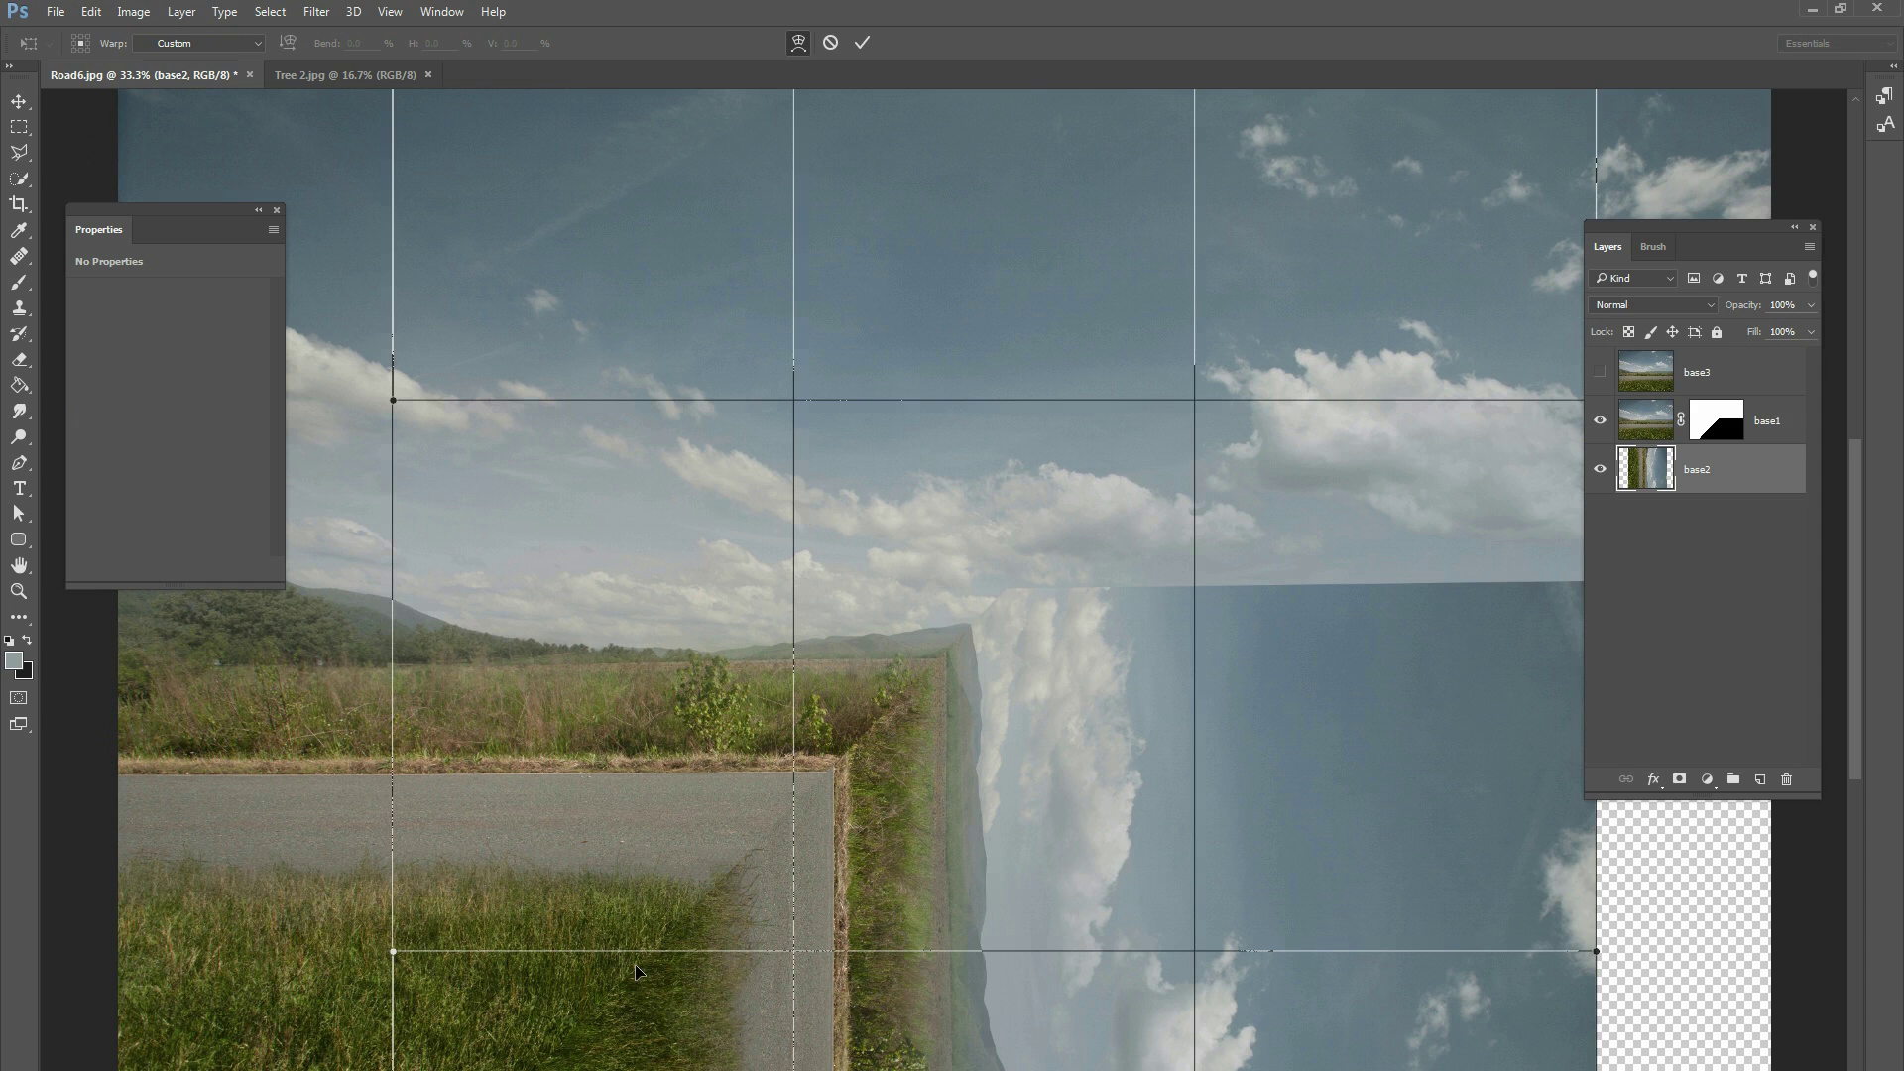
pyautogui.moveTo(716, 888); pyautogui.dragTo(710, 886)
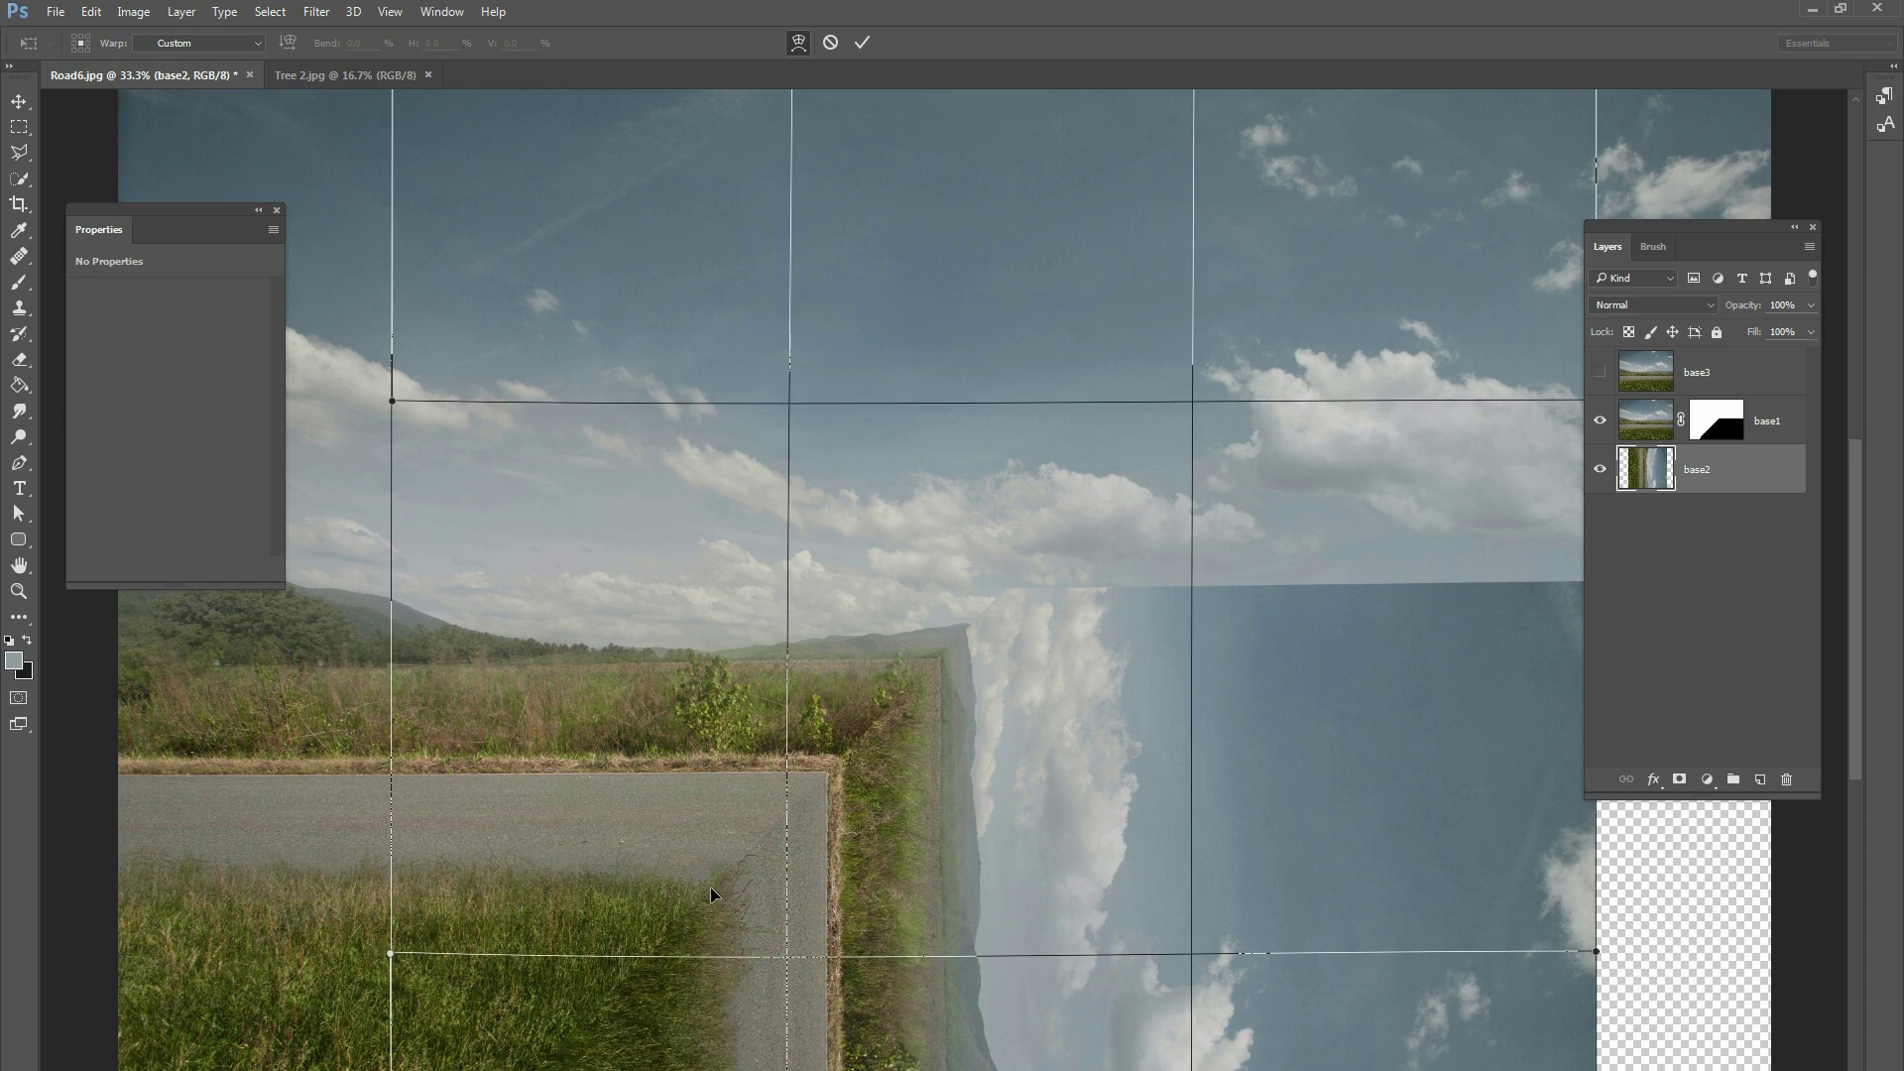
pyautogui.moveTo(646, 1007); pyautogui.dragTo(638, 1014)
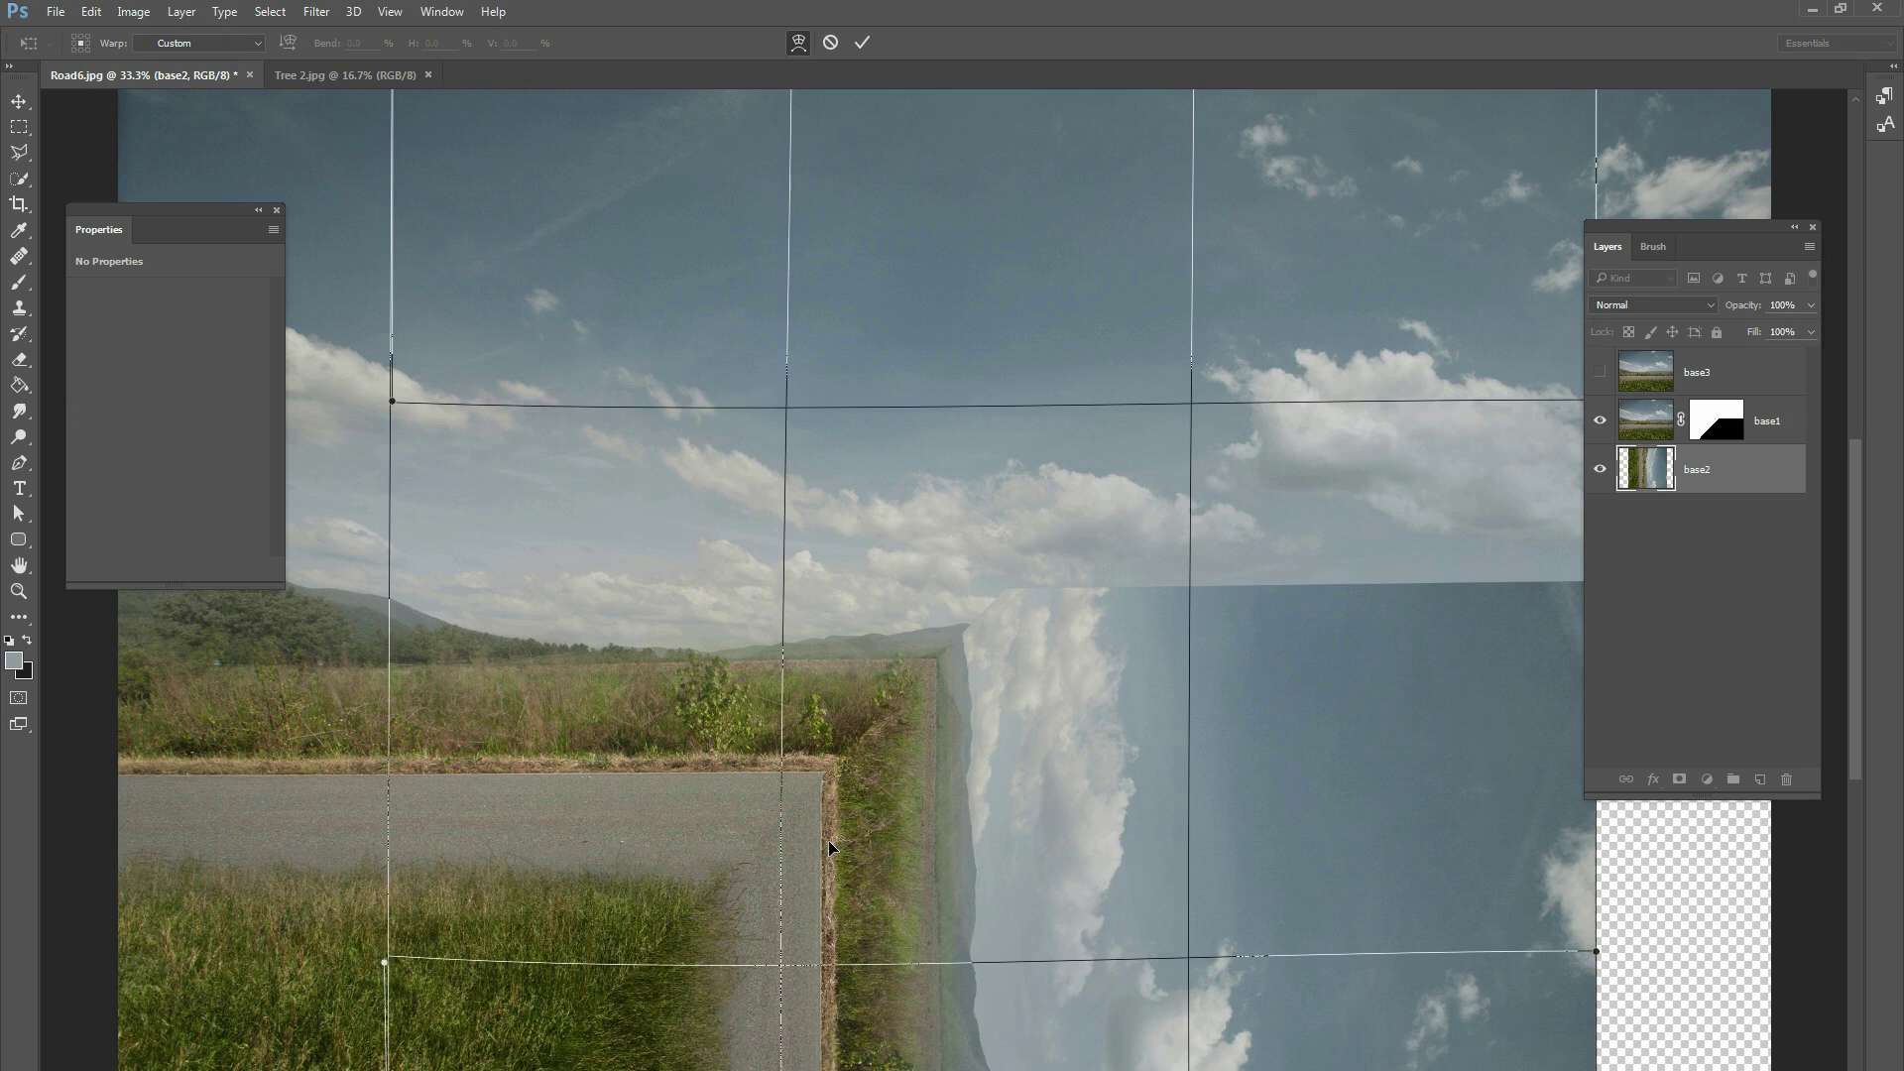
pyautogui.moveTo(829, 846); pyautogui.dragTo(835, 845)
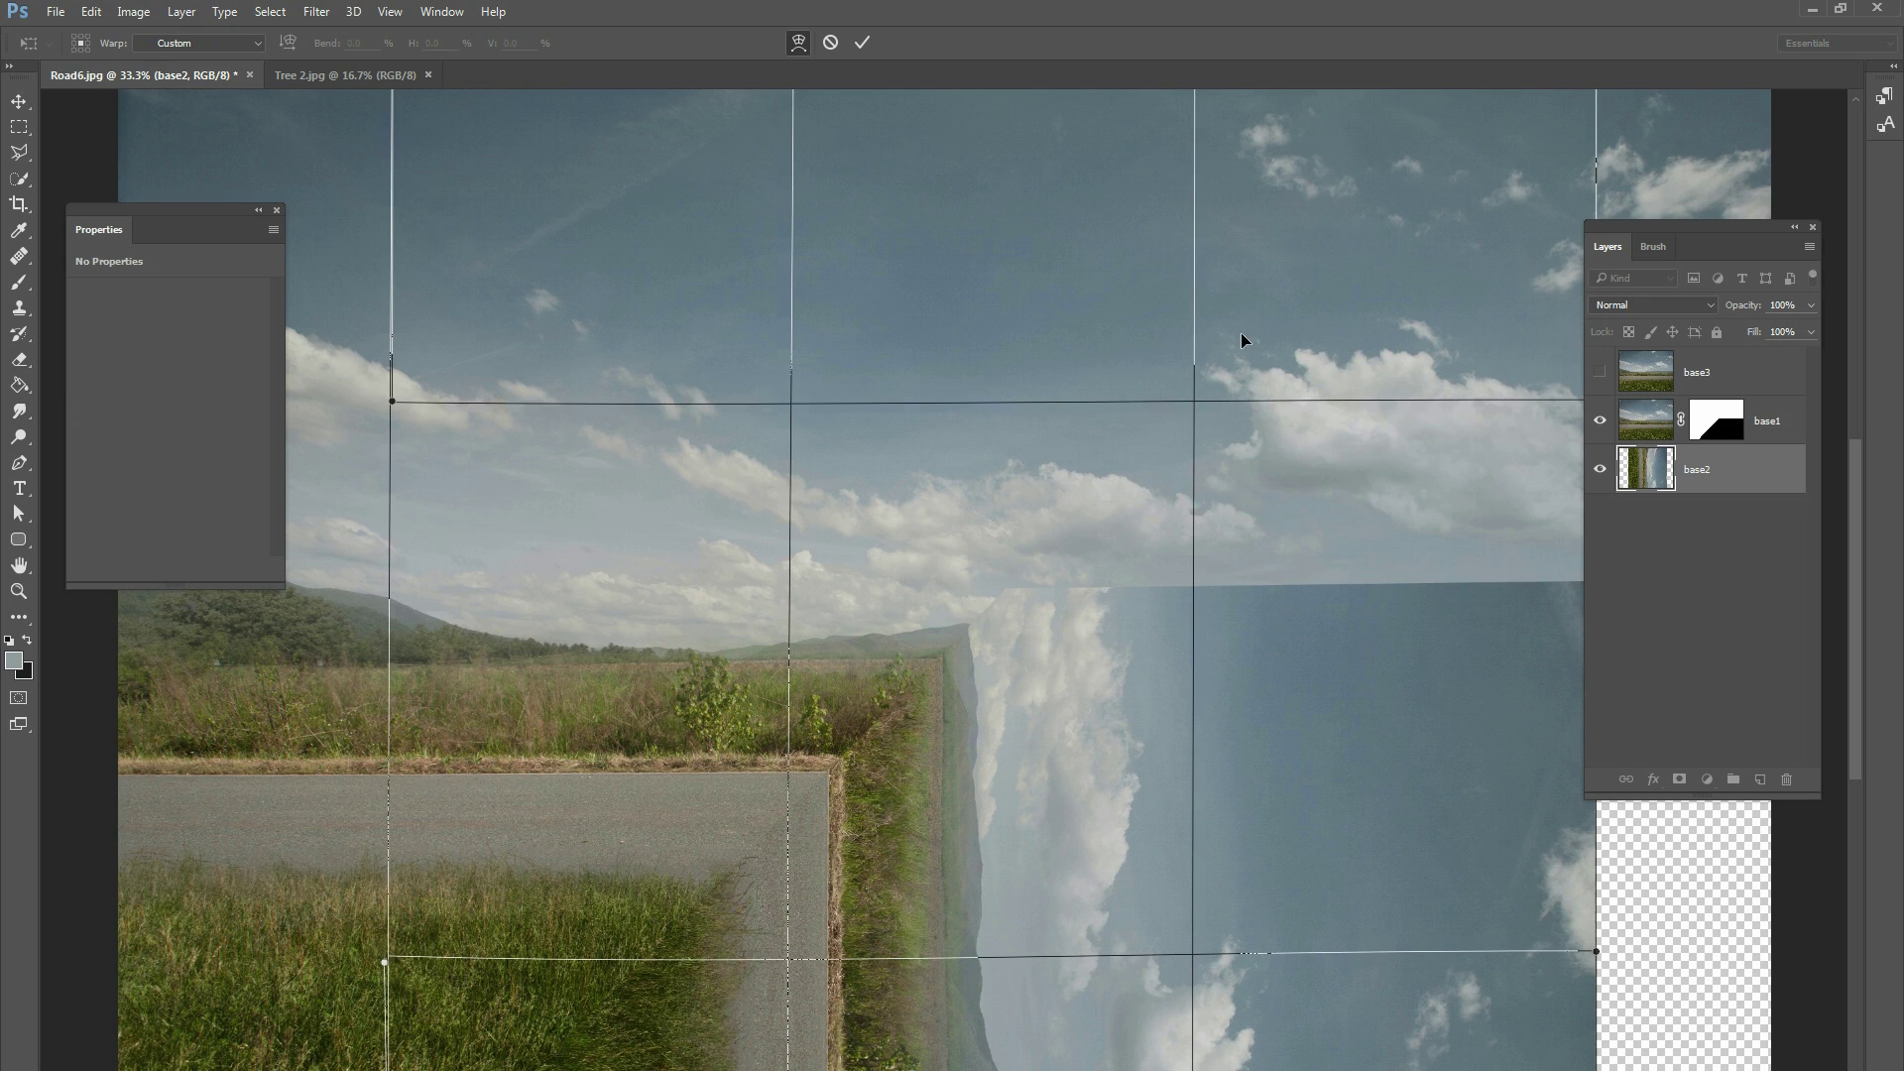
pyautogui.moveTo(1248, 346); pyautogui.dragTo(1252, 353)
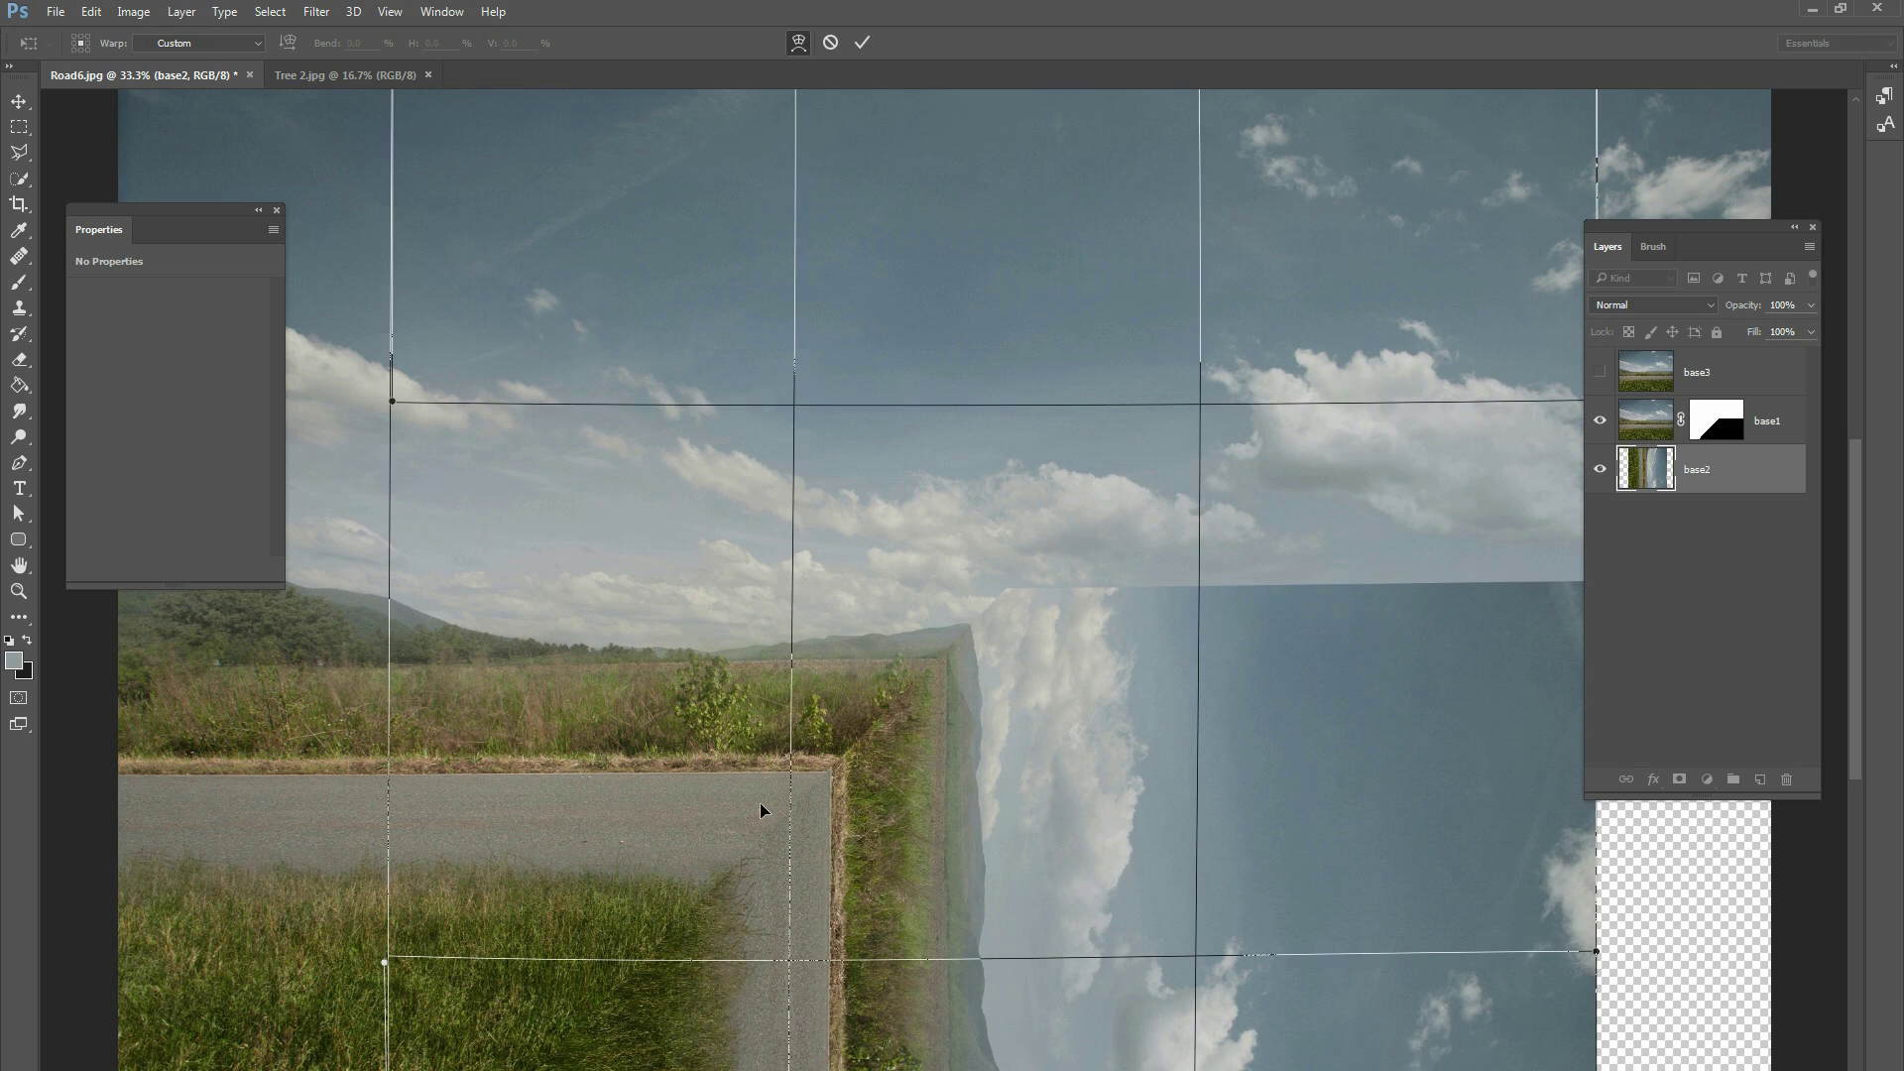
pyautogui.moveTo(767, 745); pyautogui.dragTo(760, 753)
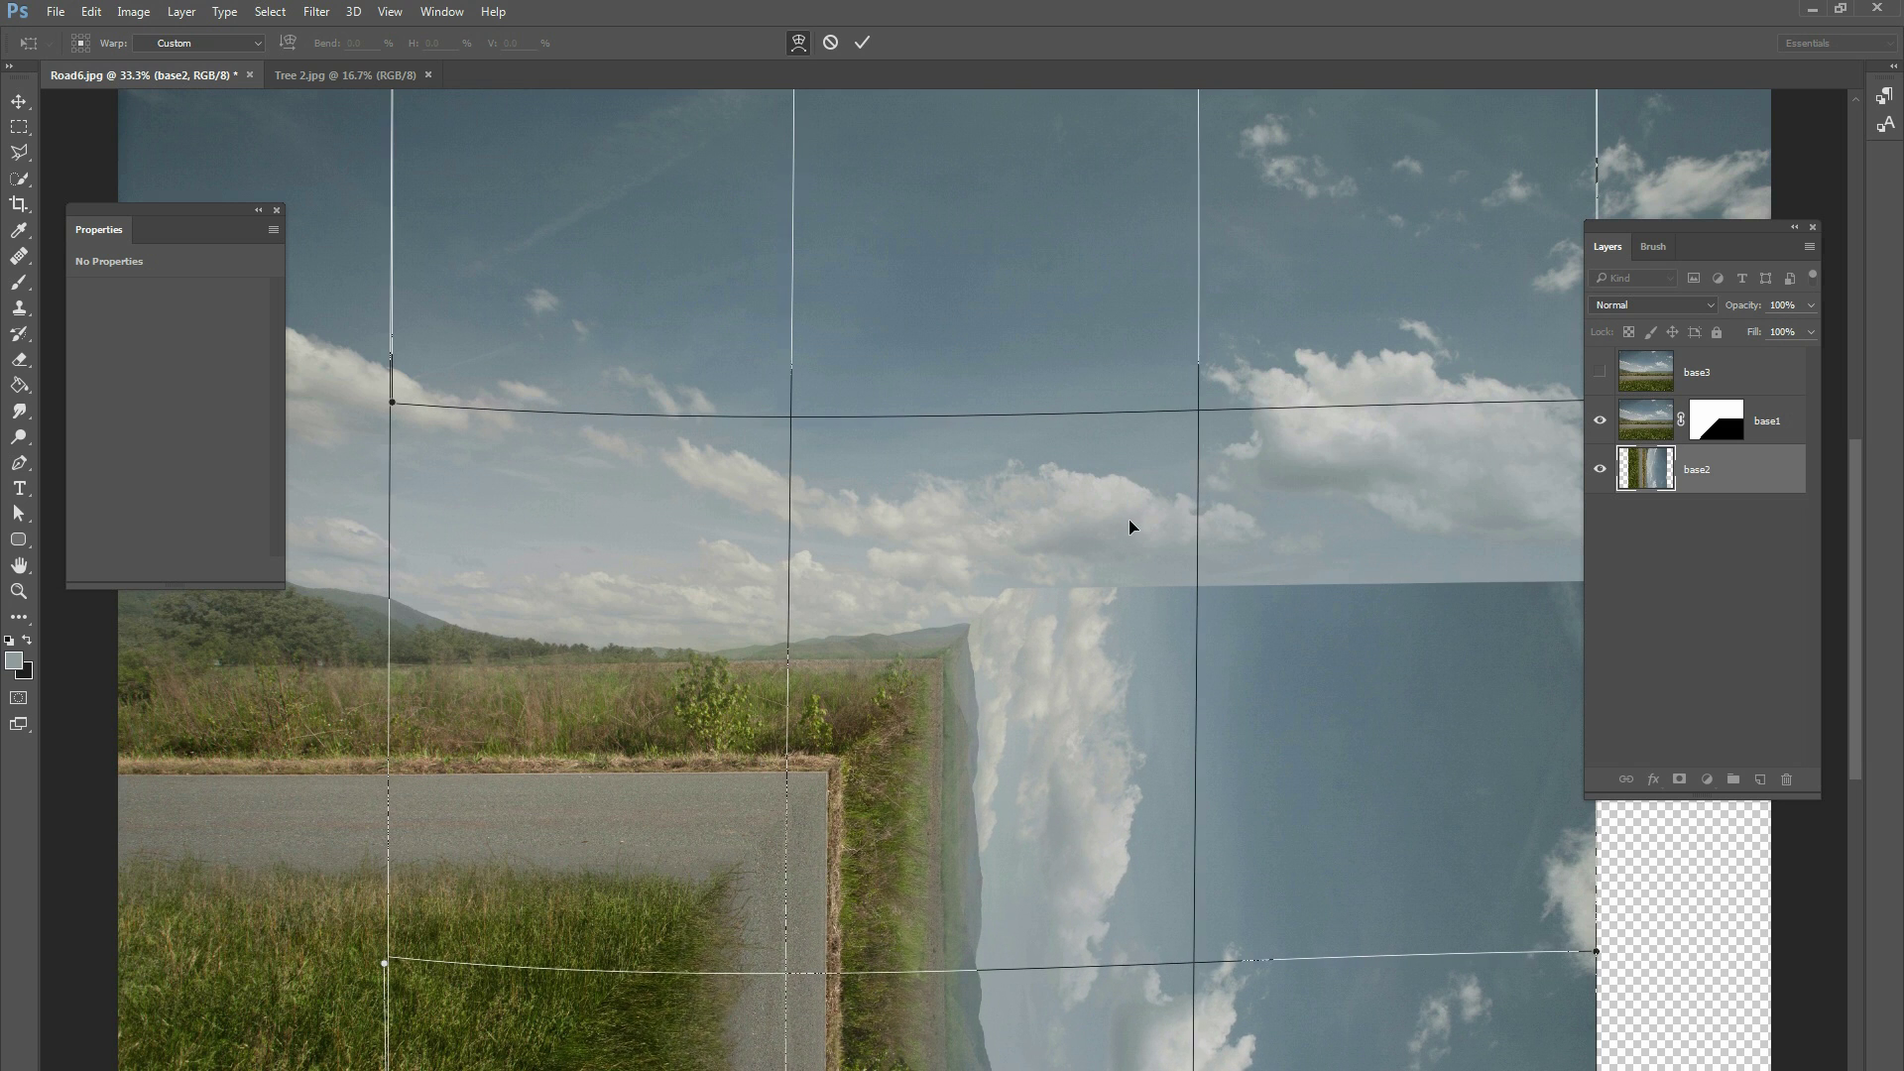
pyautogui.moveTo(1133, 519); pyautogui.dragTo(1127, 534)
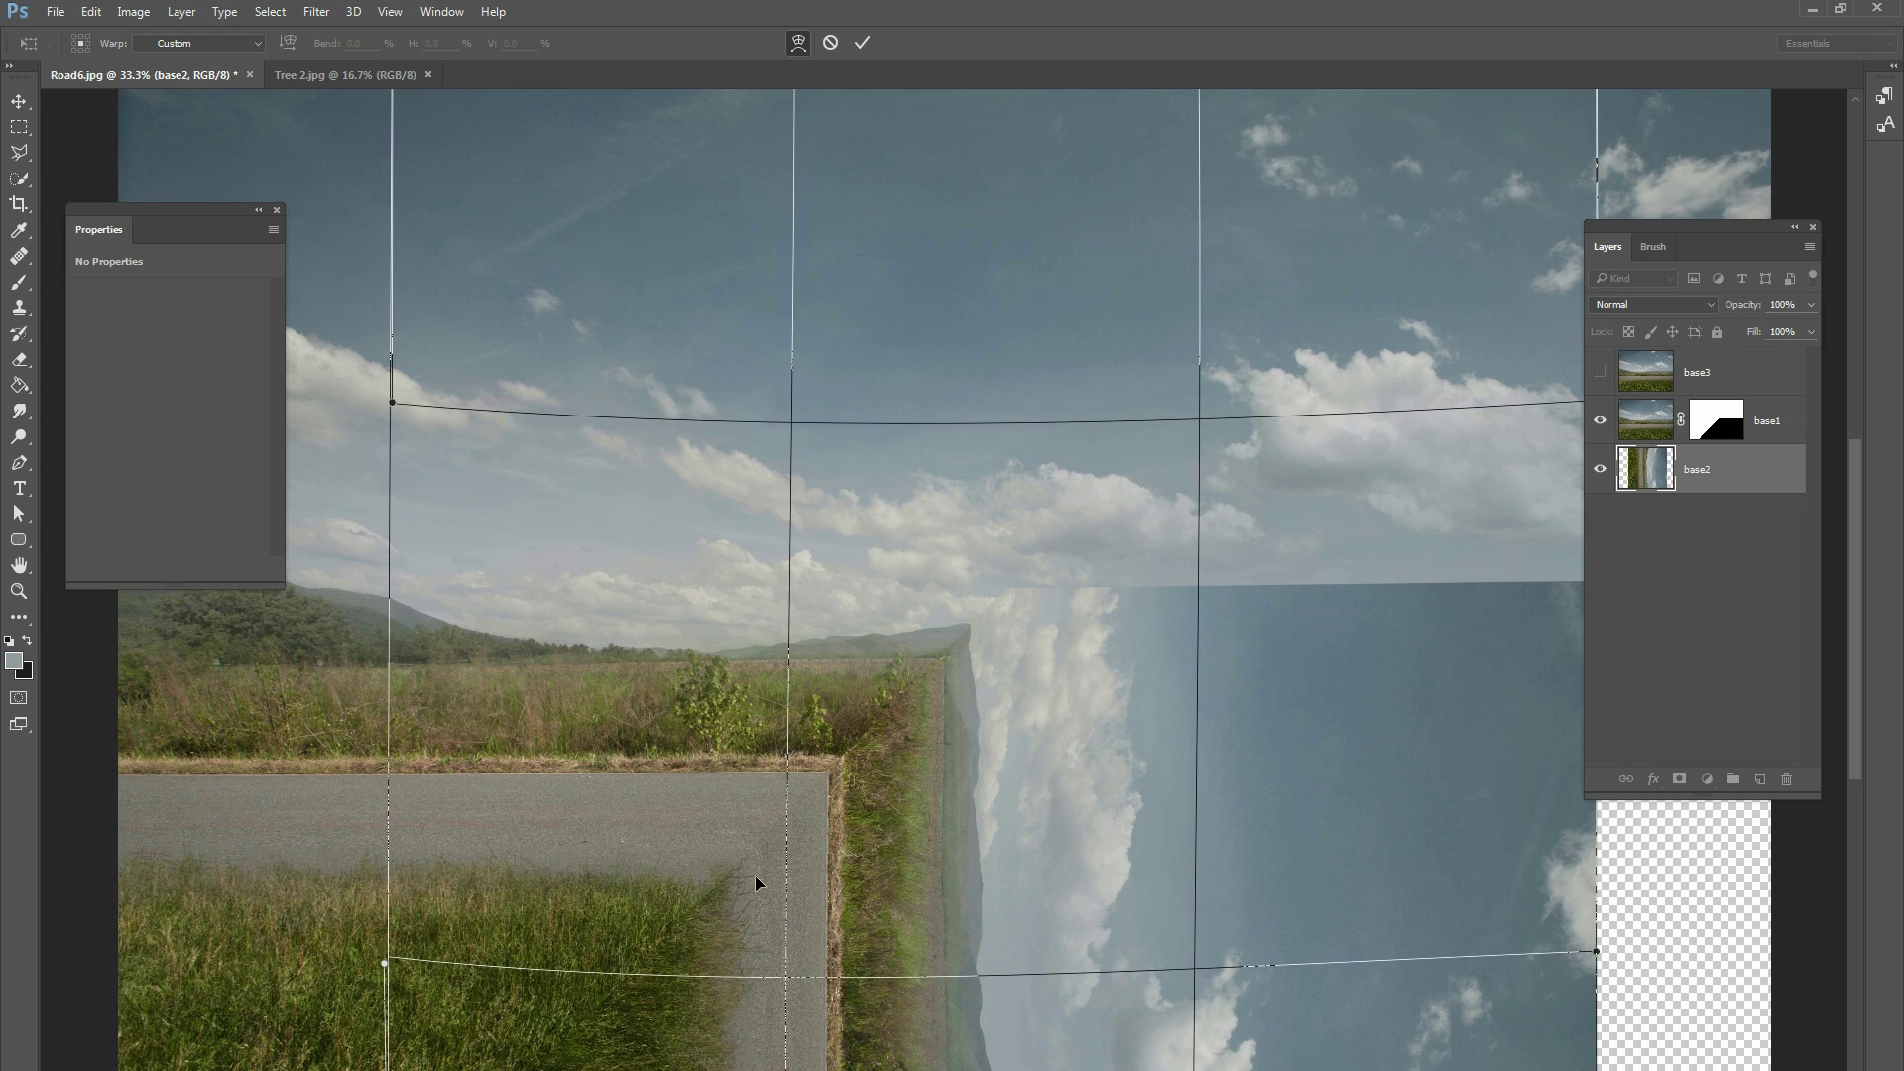
pyautogui.click(861, 45)
# - Show the base3 layer, select its full-width sky above the horizon with a rectangular marquee, and copy the selection to a new layer
pyautogui.hotkey('ctrl', '-')
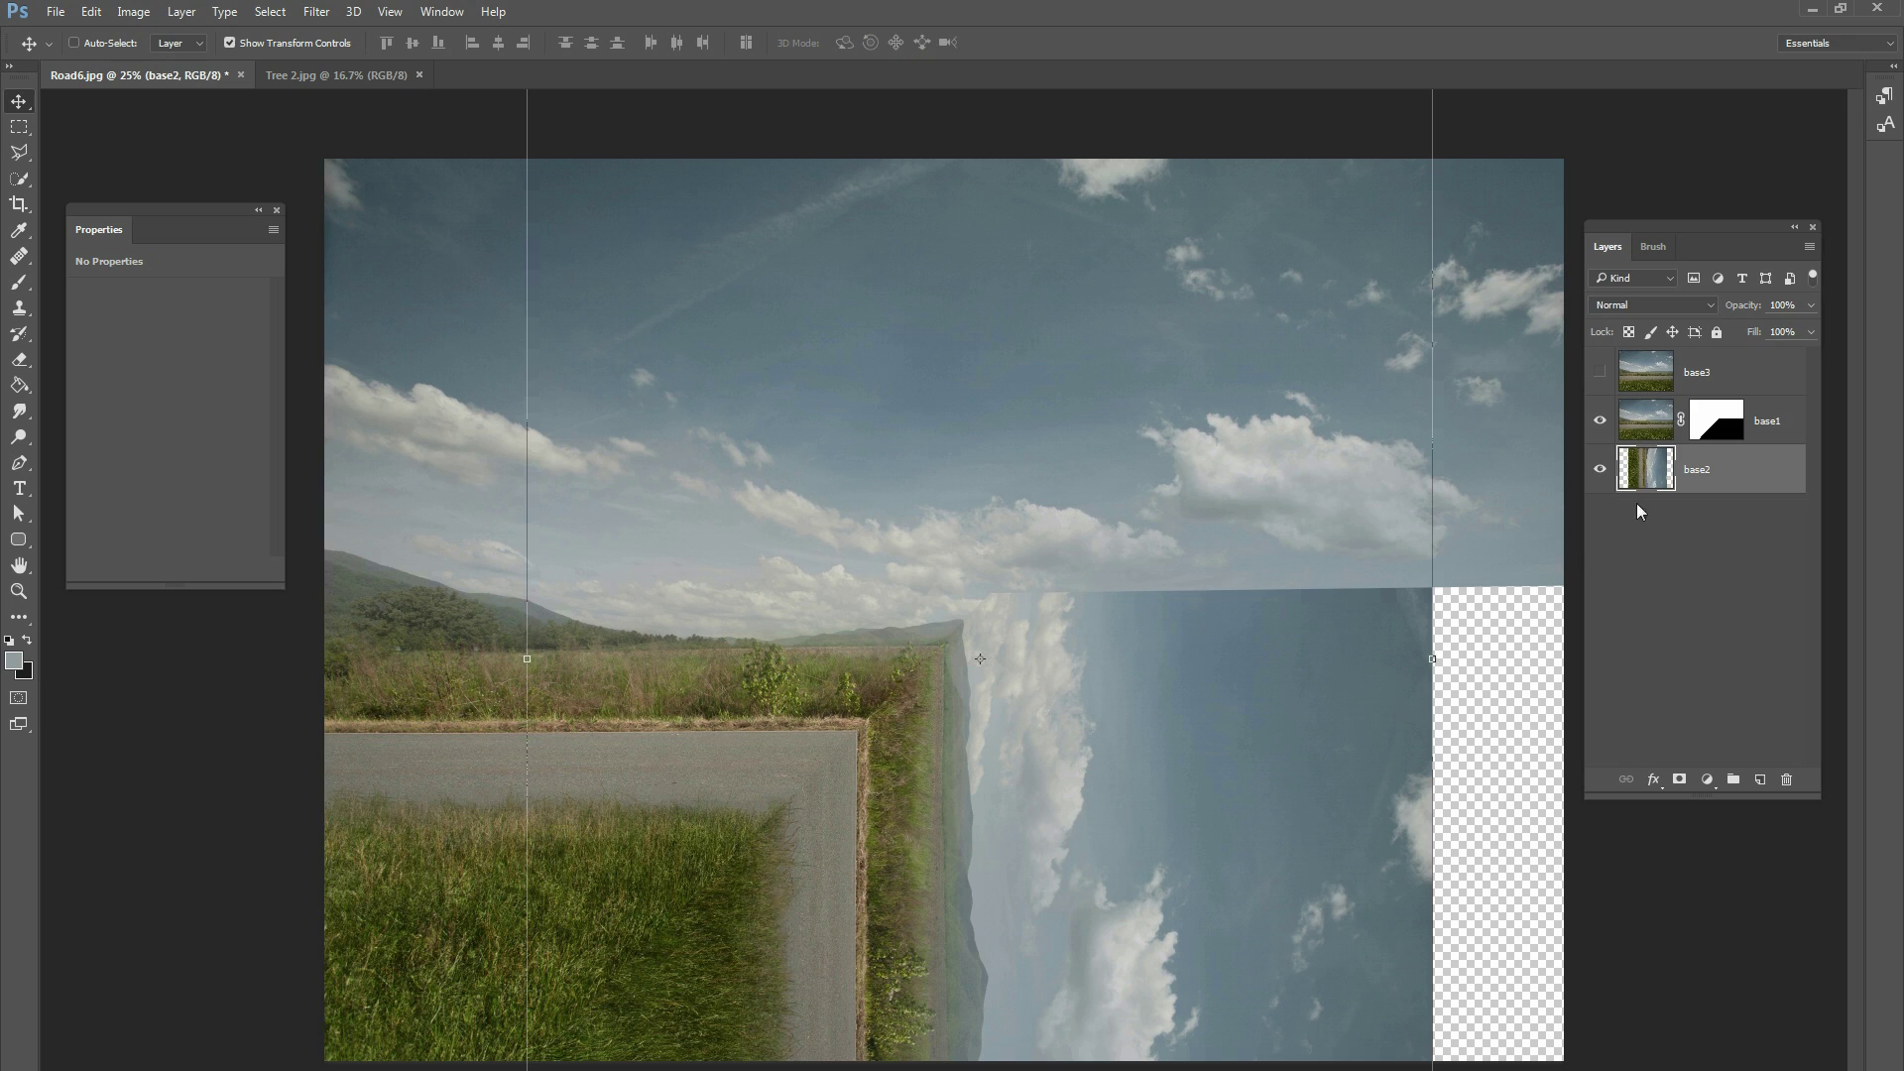
pyautogui.click(1742, 369)
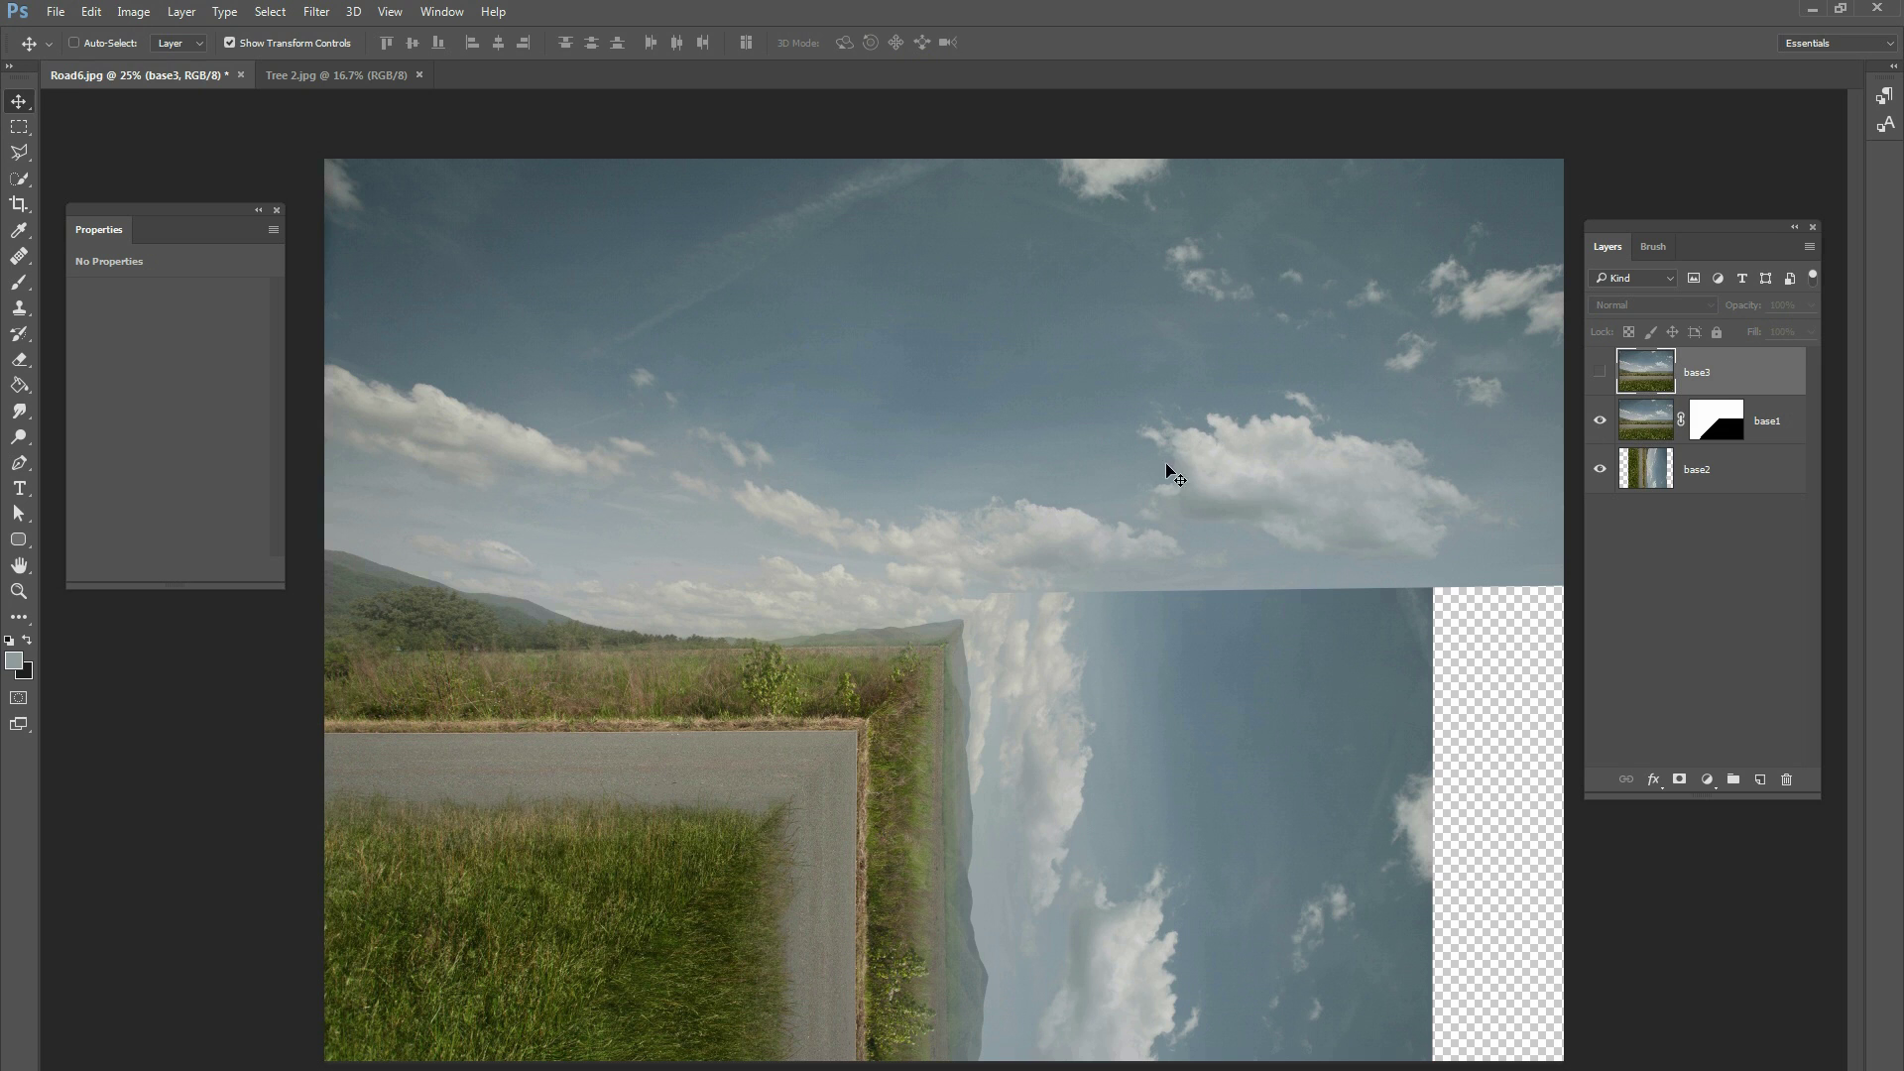
pyautogui.click(1600, 374)
pyautogui.moveTo(1077, 567)
pyautogui.mouseDown()
pyautogui.moveTo(1115, 532)
pyautogui.moveTo(1141, 397)
pyautogui.moveTo(1068, 531)
pyautogui.mouseUp()
pyautogui.hotkey('ctrl', 'z')
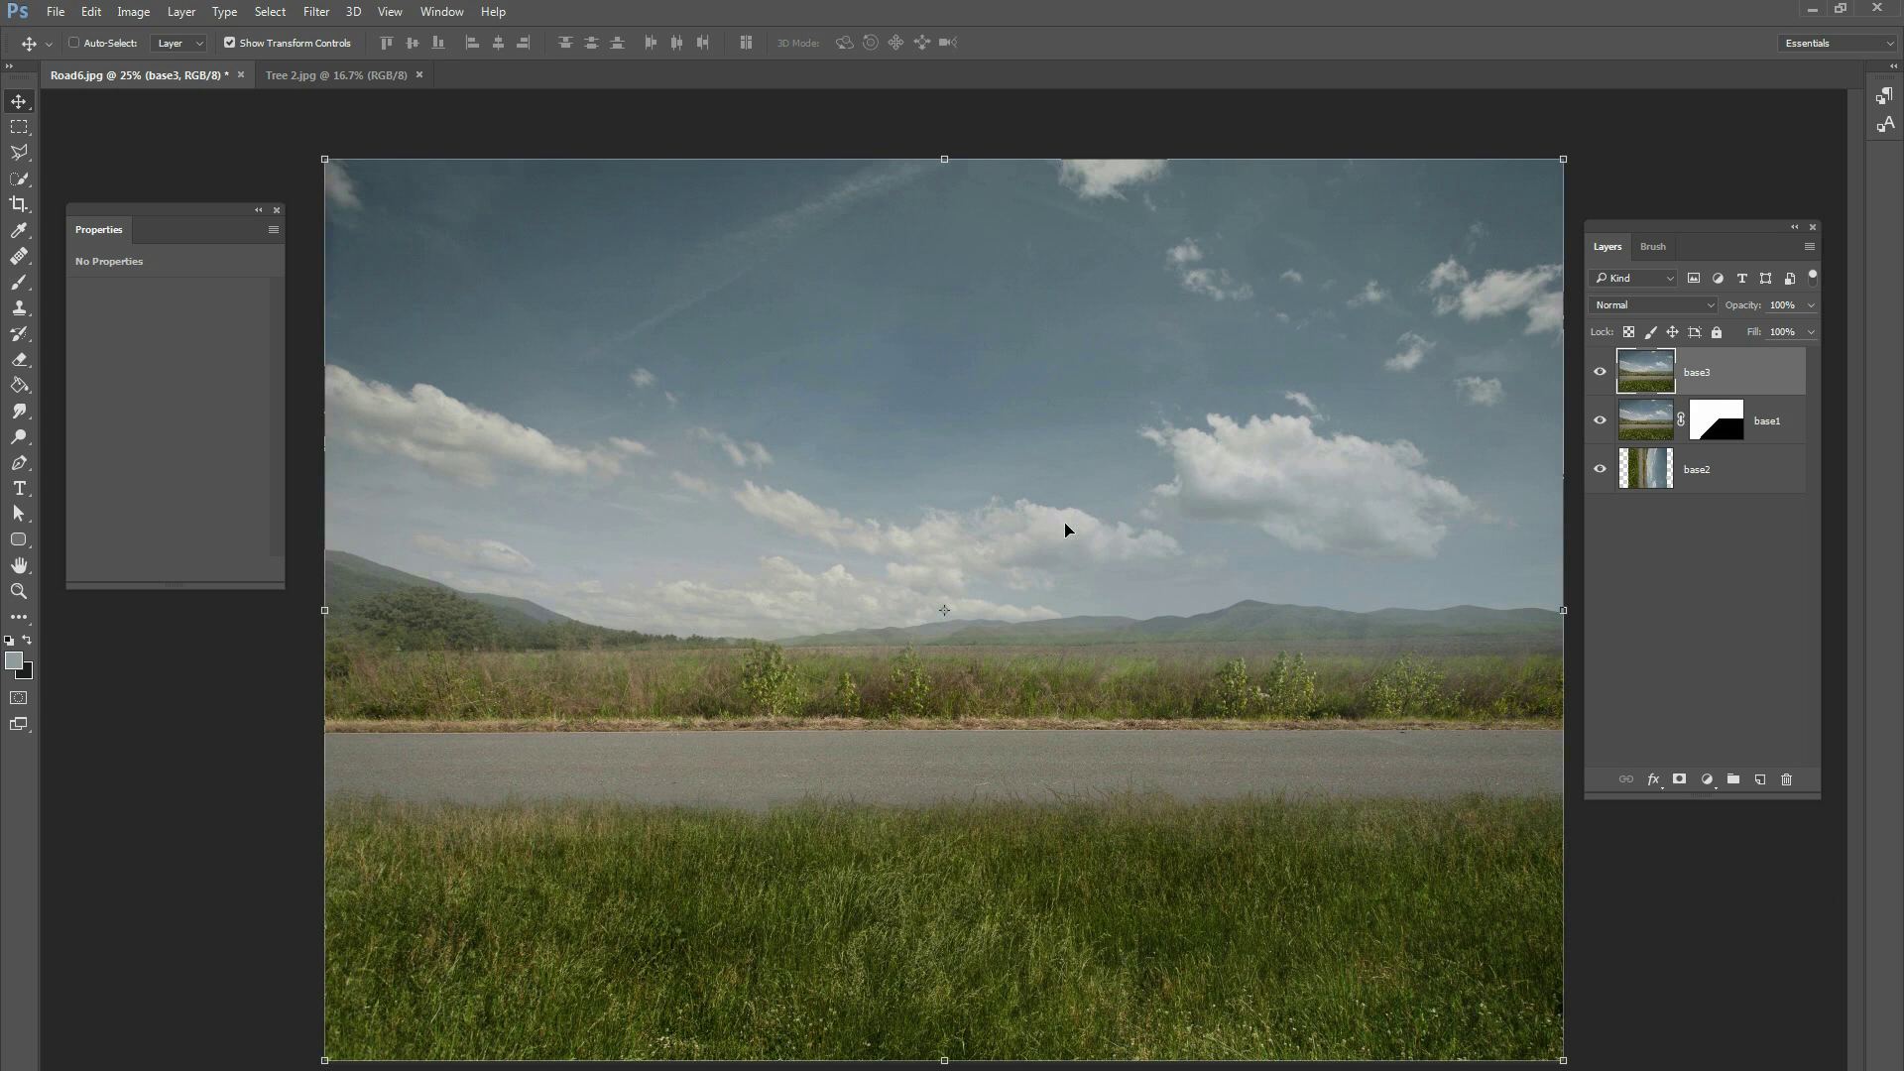
pyautogui.click(14, 127)
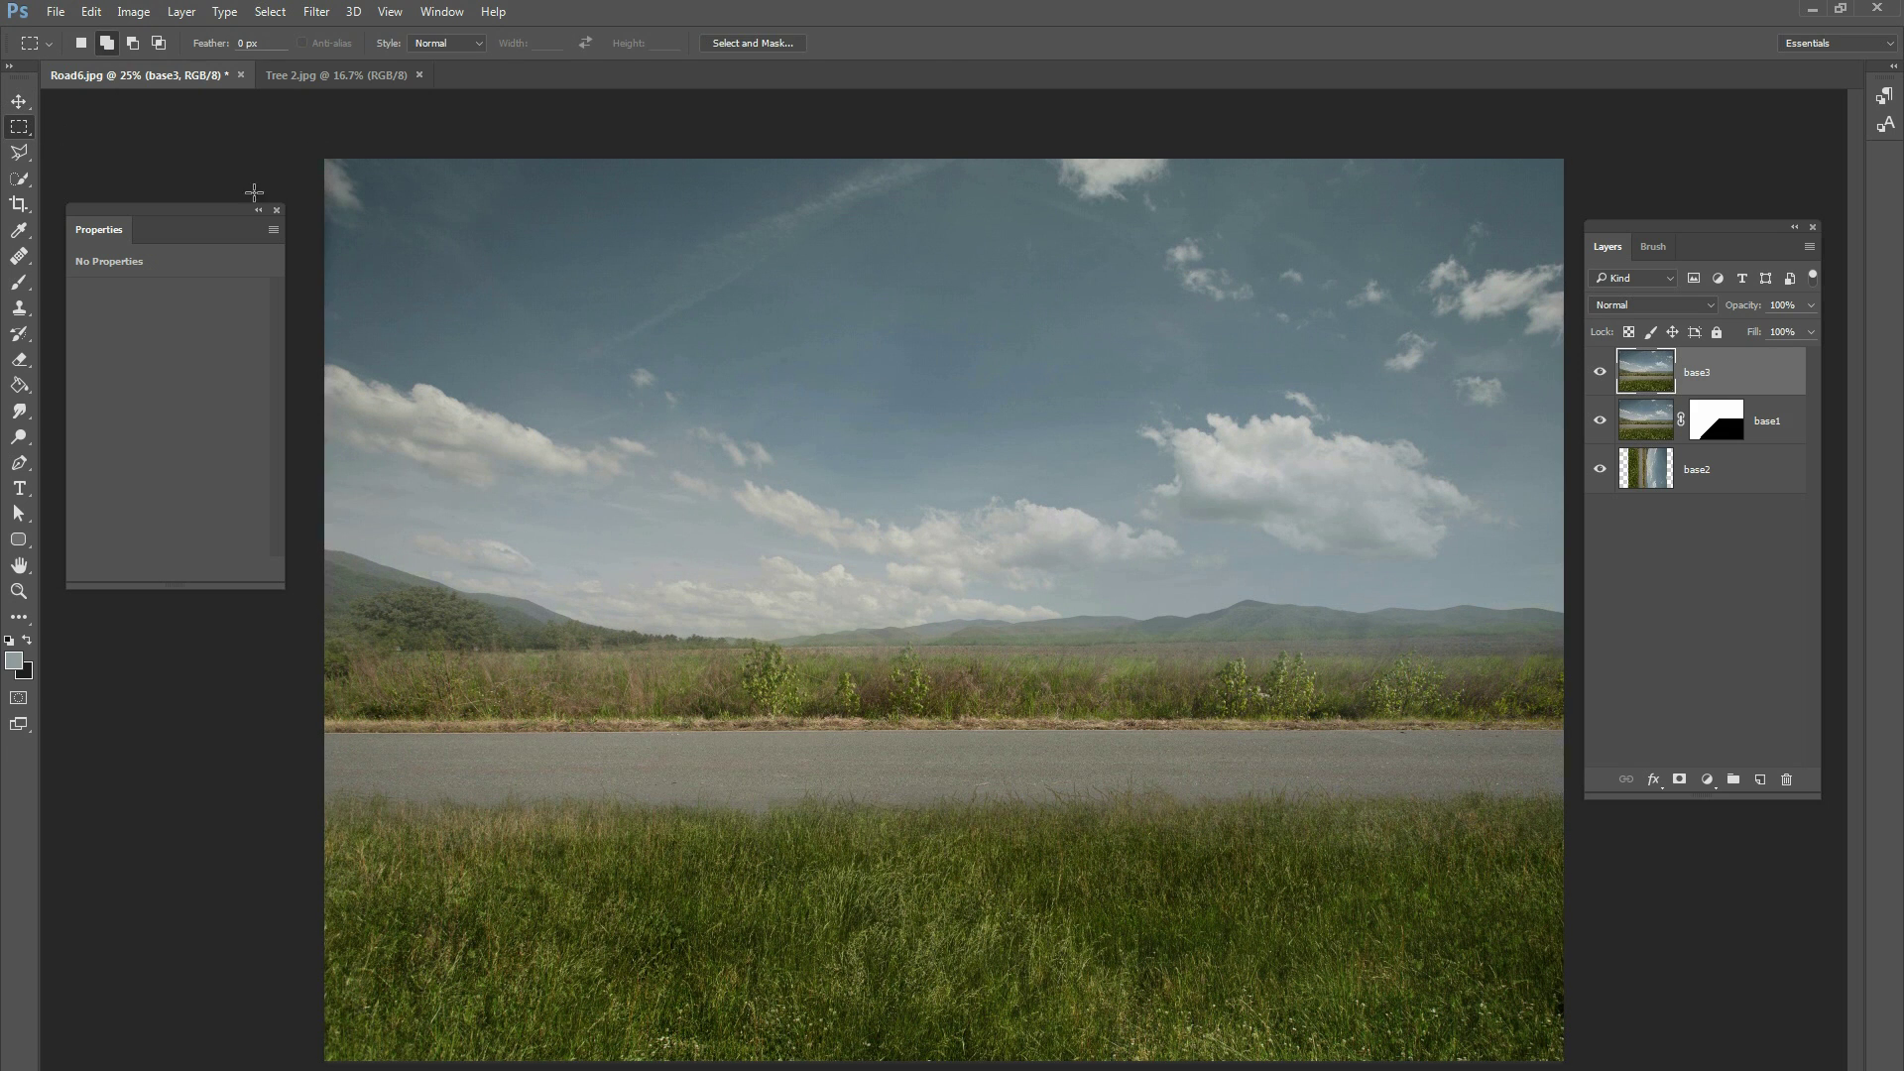
pyautogui.moveTo(560, 360); pyautogui.dragTo(1362, 611)
pyautogui.moveTo(1518, 594); pyautogui.dragTo(1580, 593)
pyautogui.hotkey('ctrl', 'j')
# - Hide the base3 layer and rename the copied sky layer as clouds
pyautogui.click(1601, 418)
pyautogui.doubleClick(1704, 374)
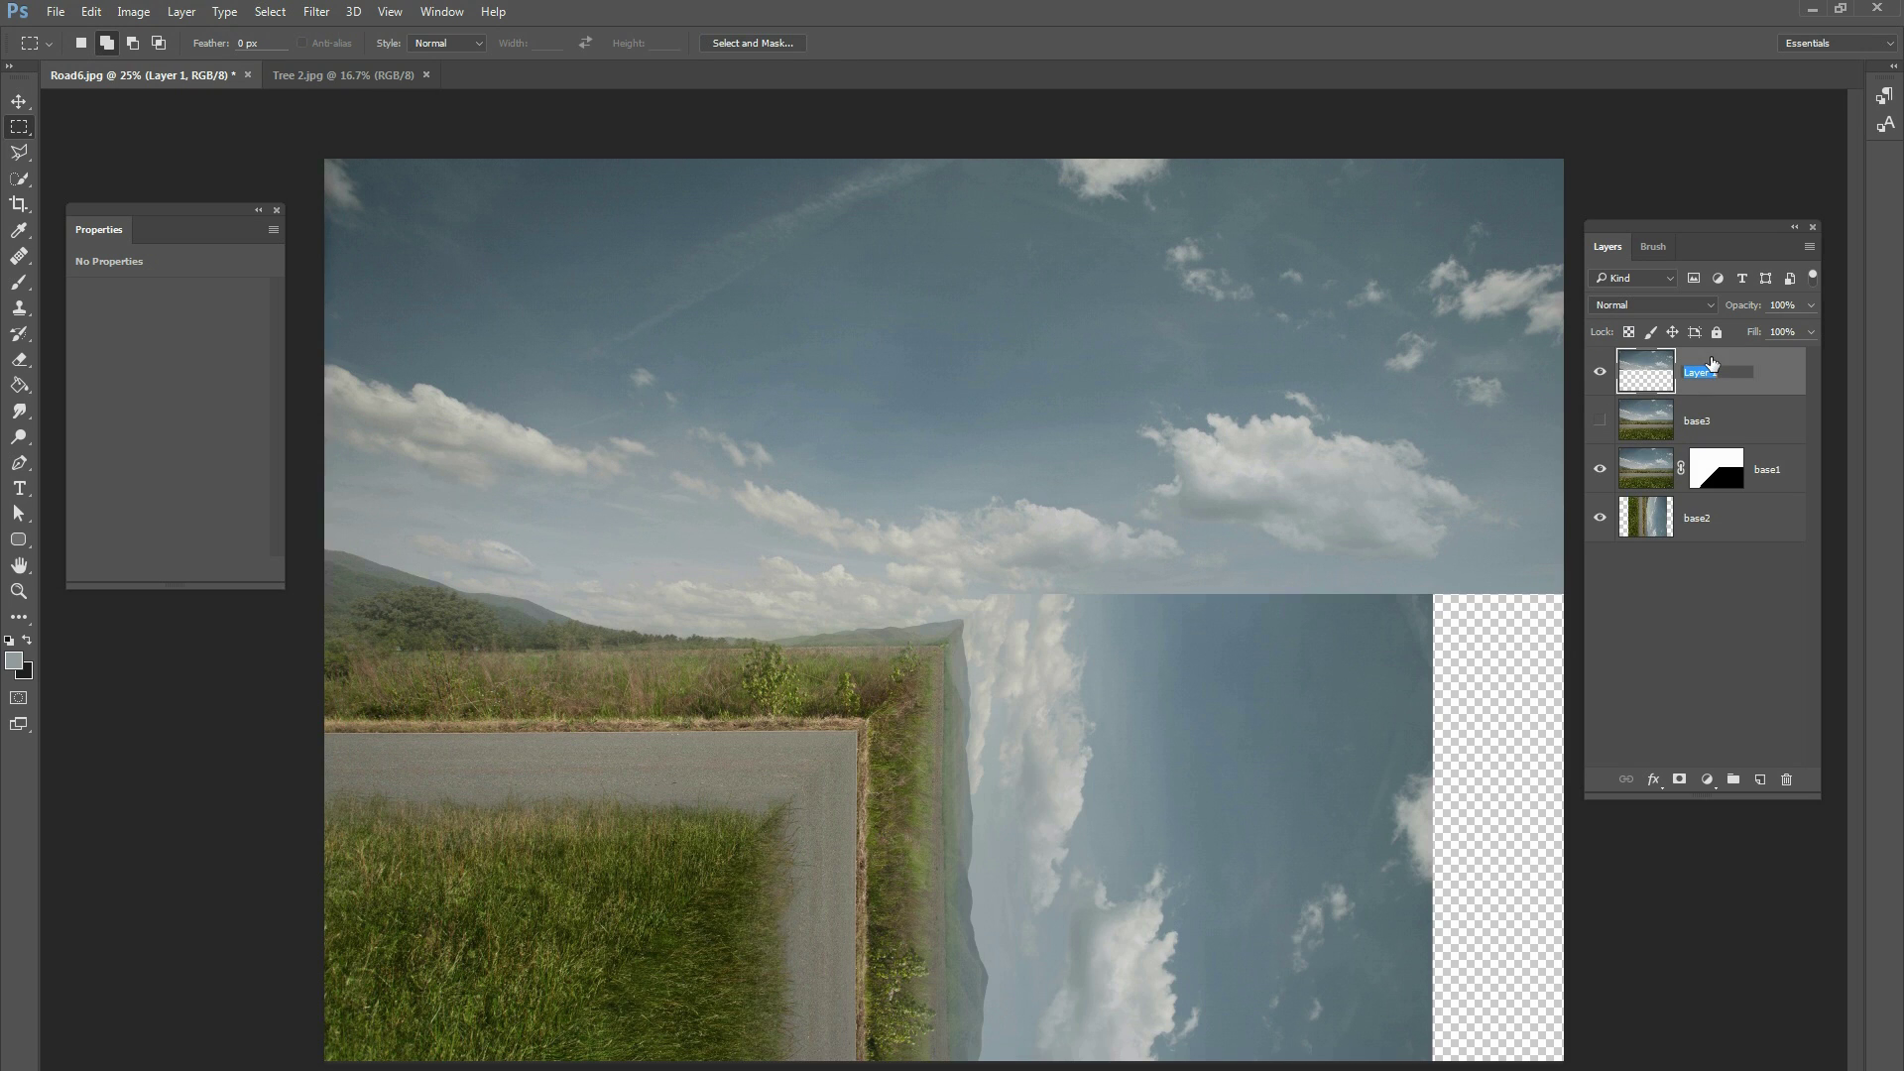
pyautogui.write('clouds')
pyautogui.press('Return')
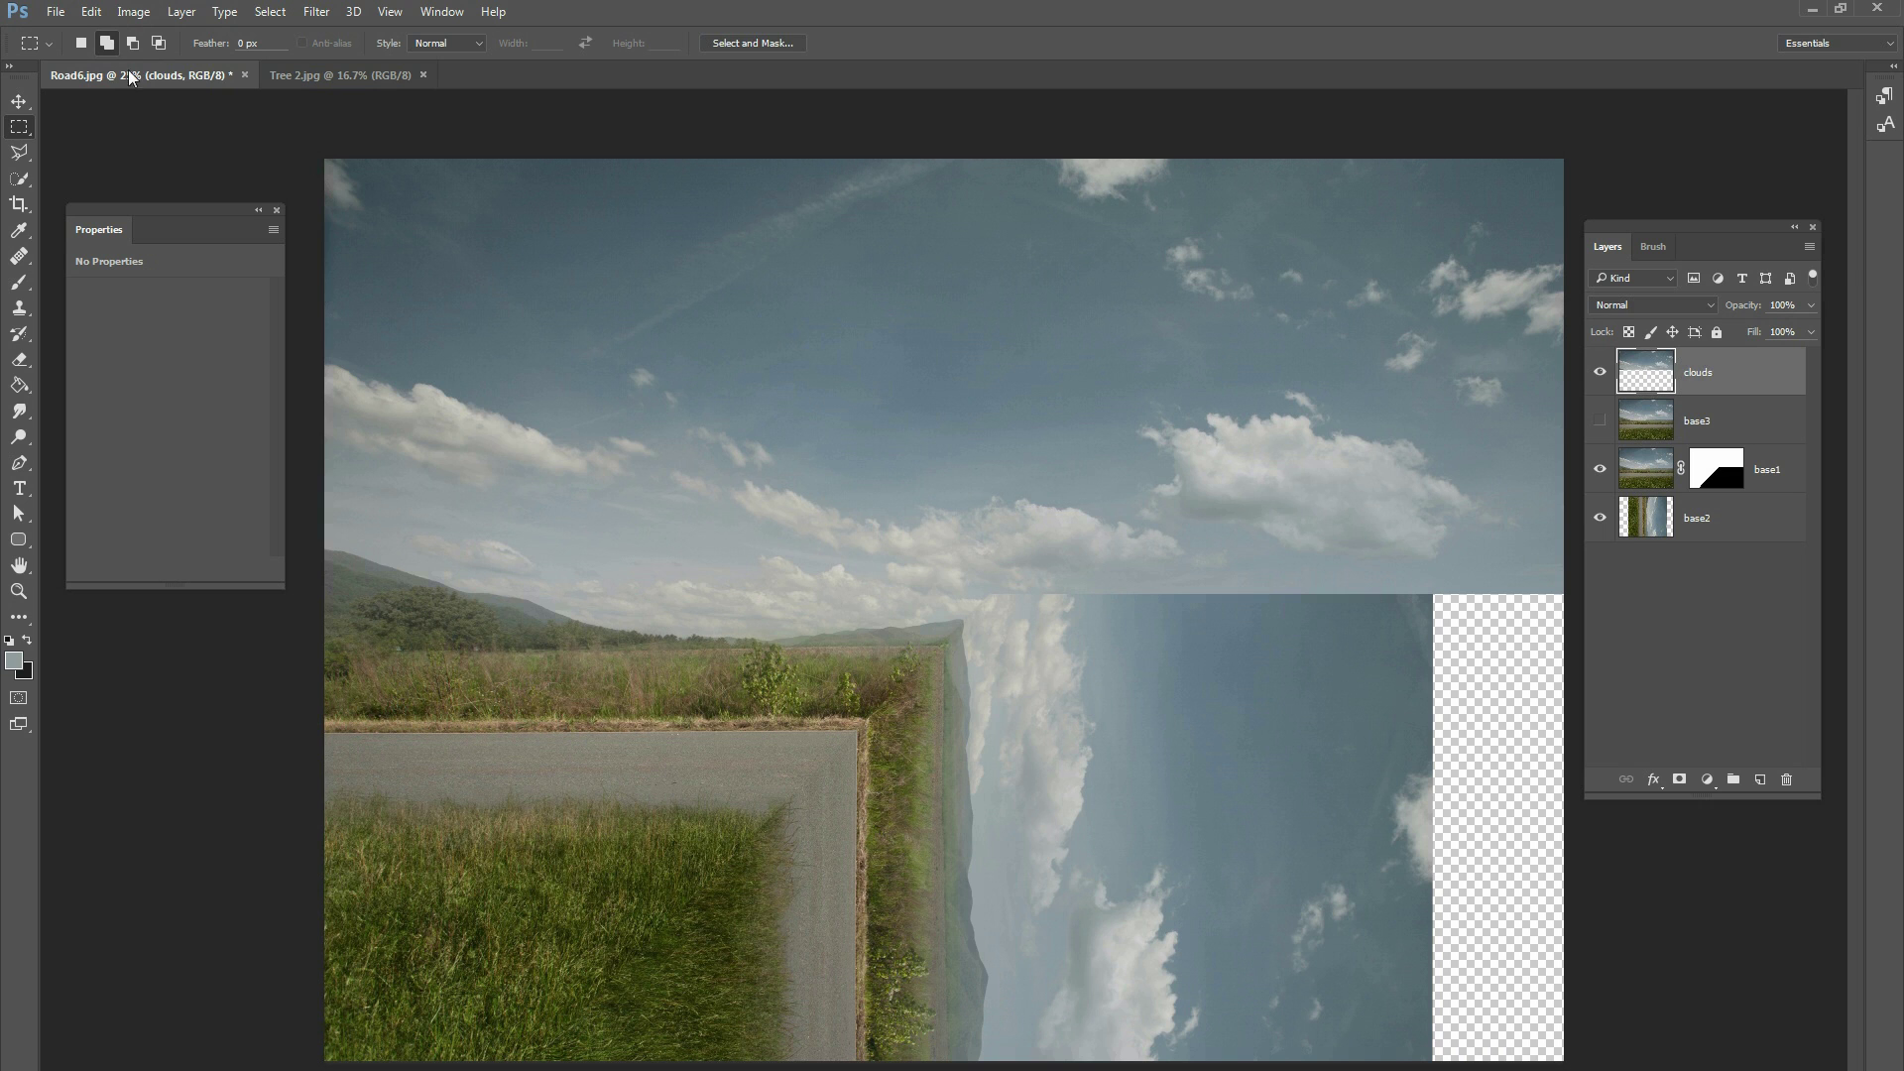
# - Start Puppet Warp on the clouds layer and anchor its left side with four pins from the horizon up to the upper corner
pyautogui.press('v')
pyautogui.moveTo(1022, 585)
pyautogui.mouseDown()
pyautogui.moveTo(1075, 717)
pyautogui.moveTo(1041, 508)
pyautogui.moveTo(1042, 595)
pyautogui.mouseUp()
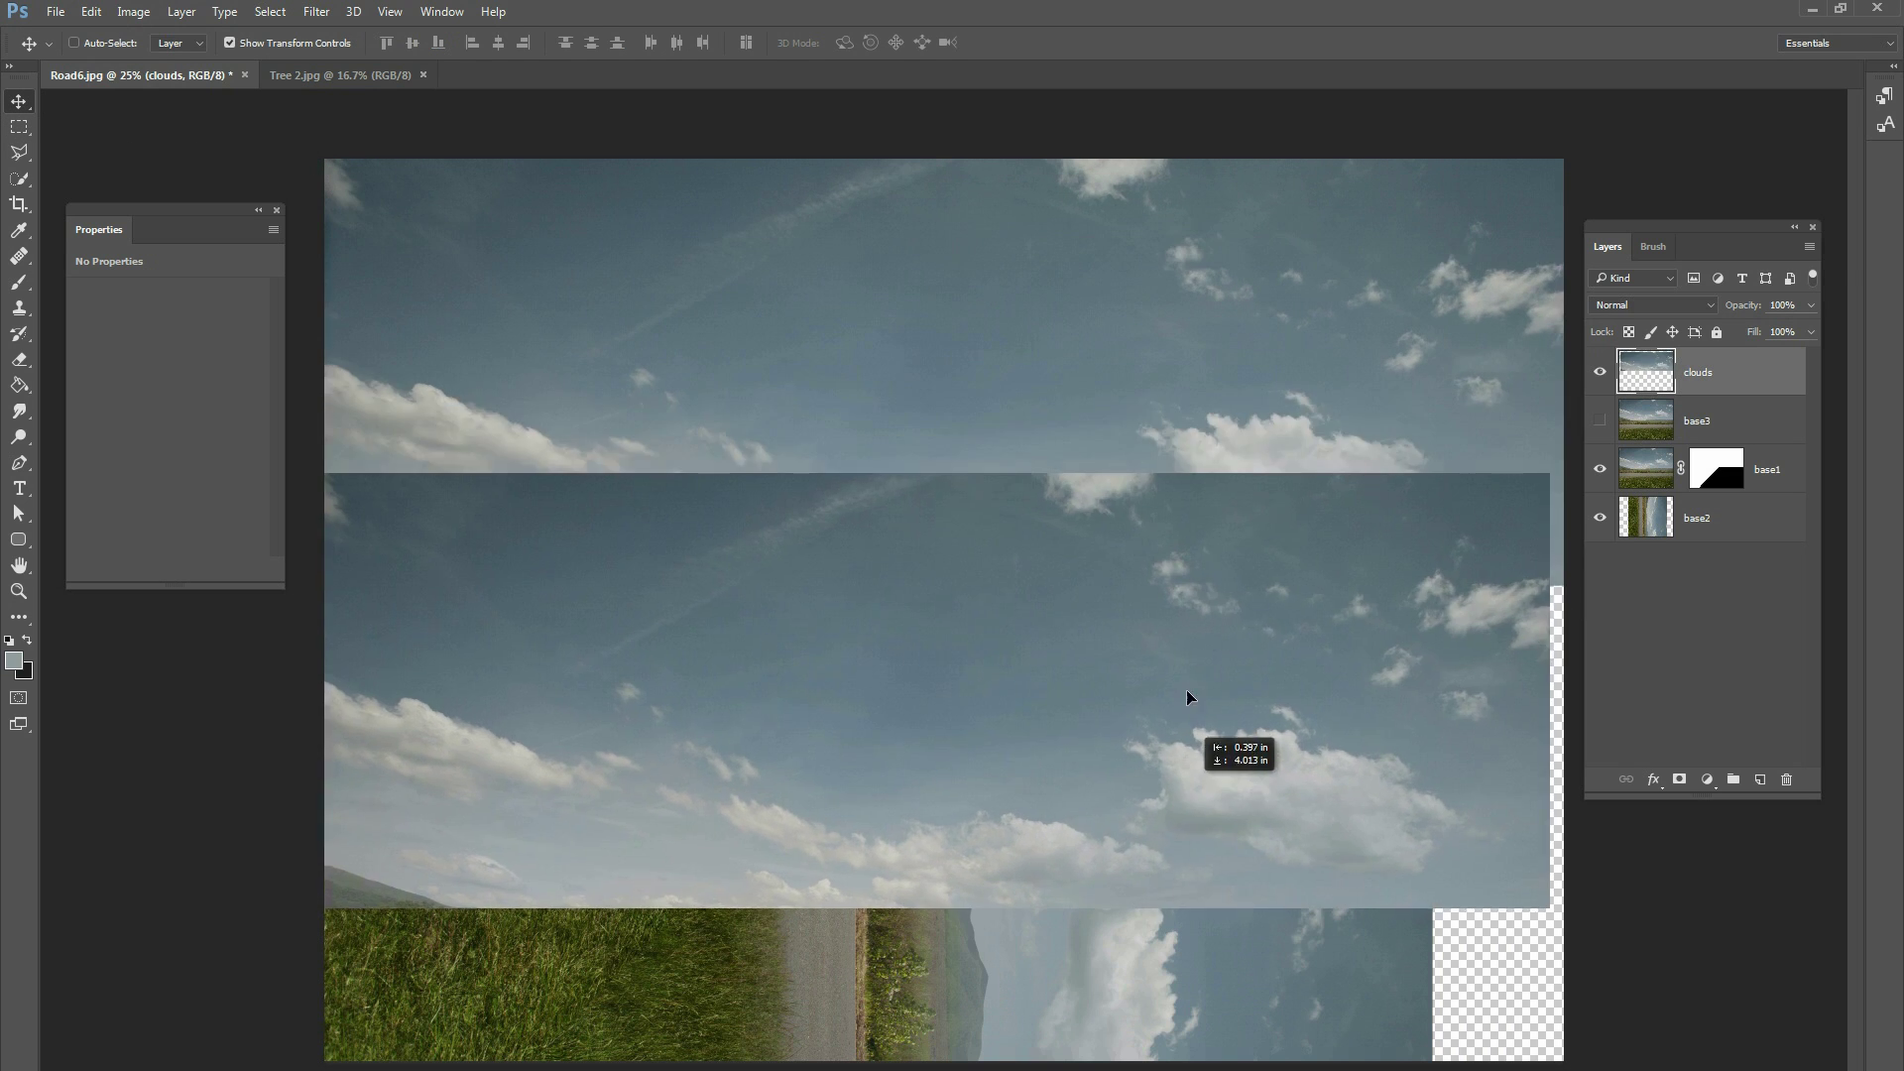
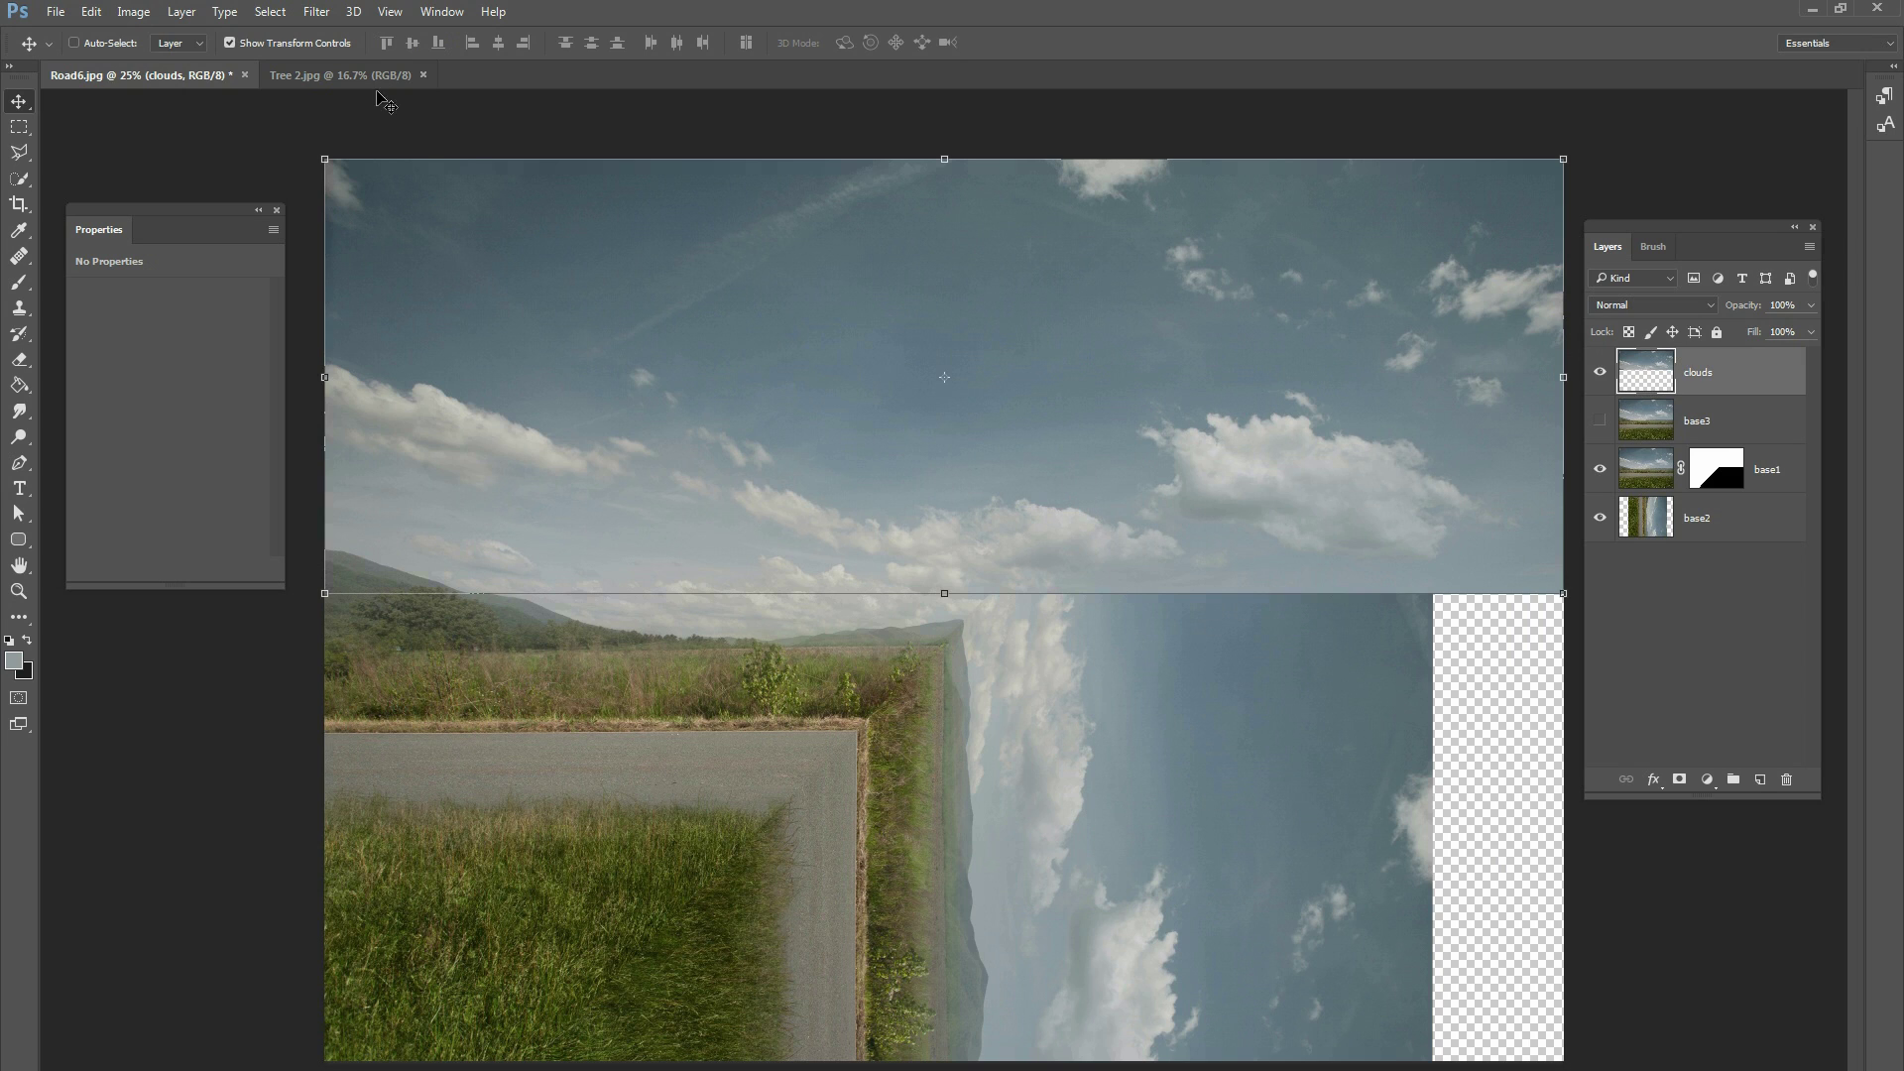
pyautogui.click(91, 12)
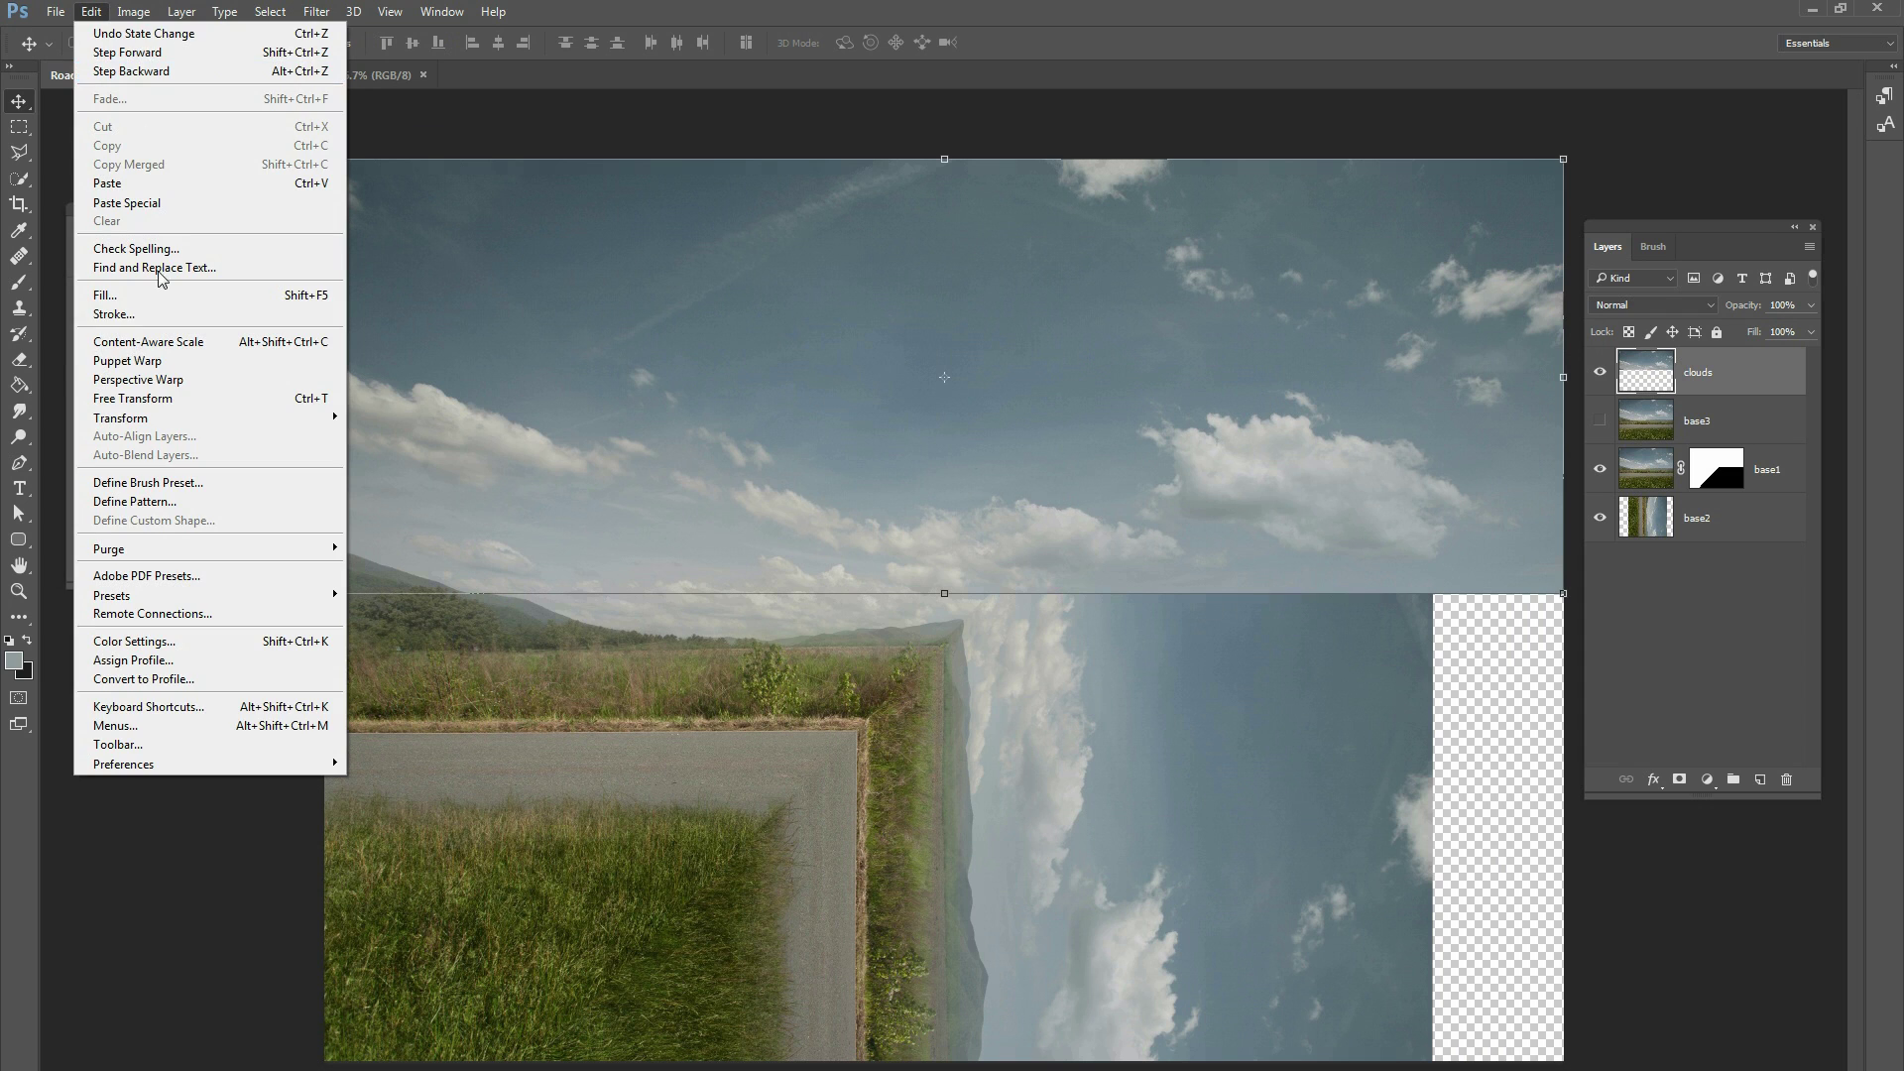
pyautogui.click(134, 361)
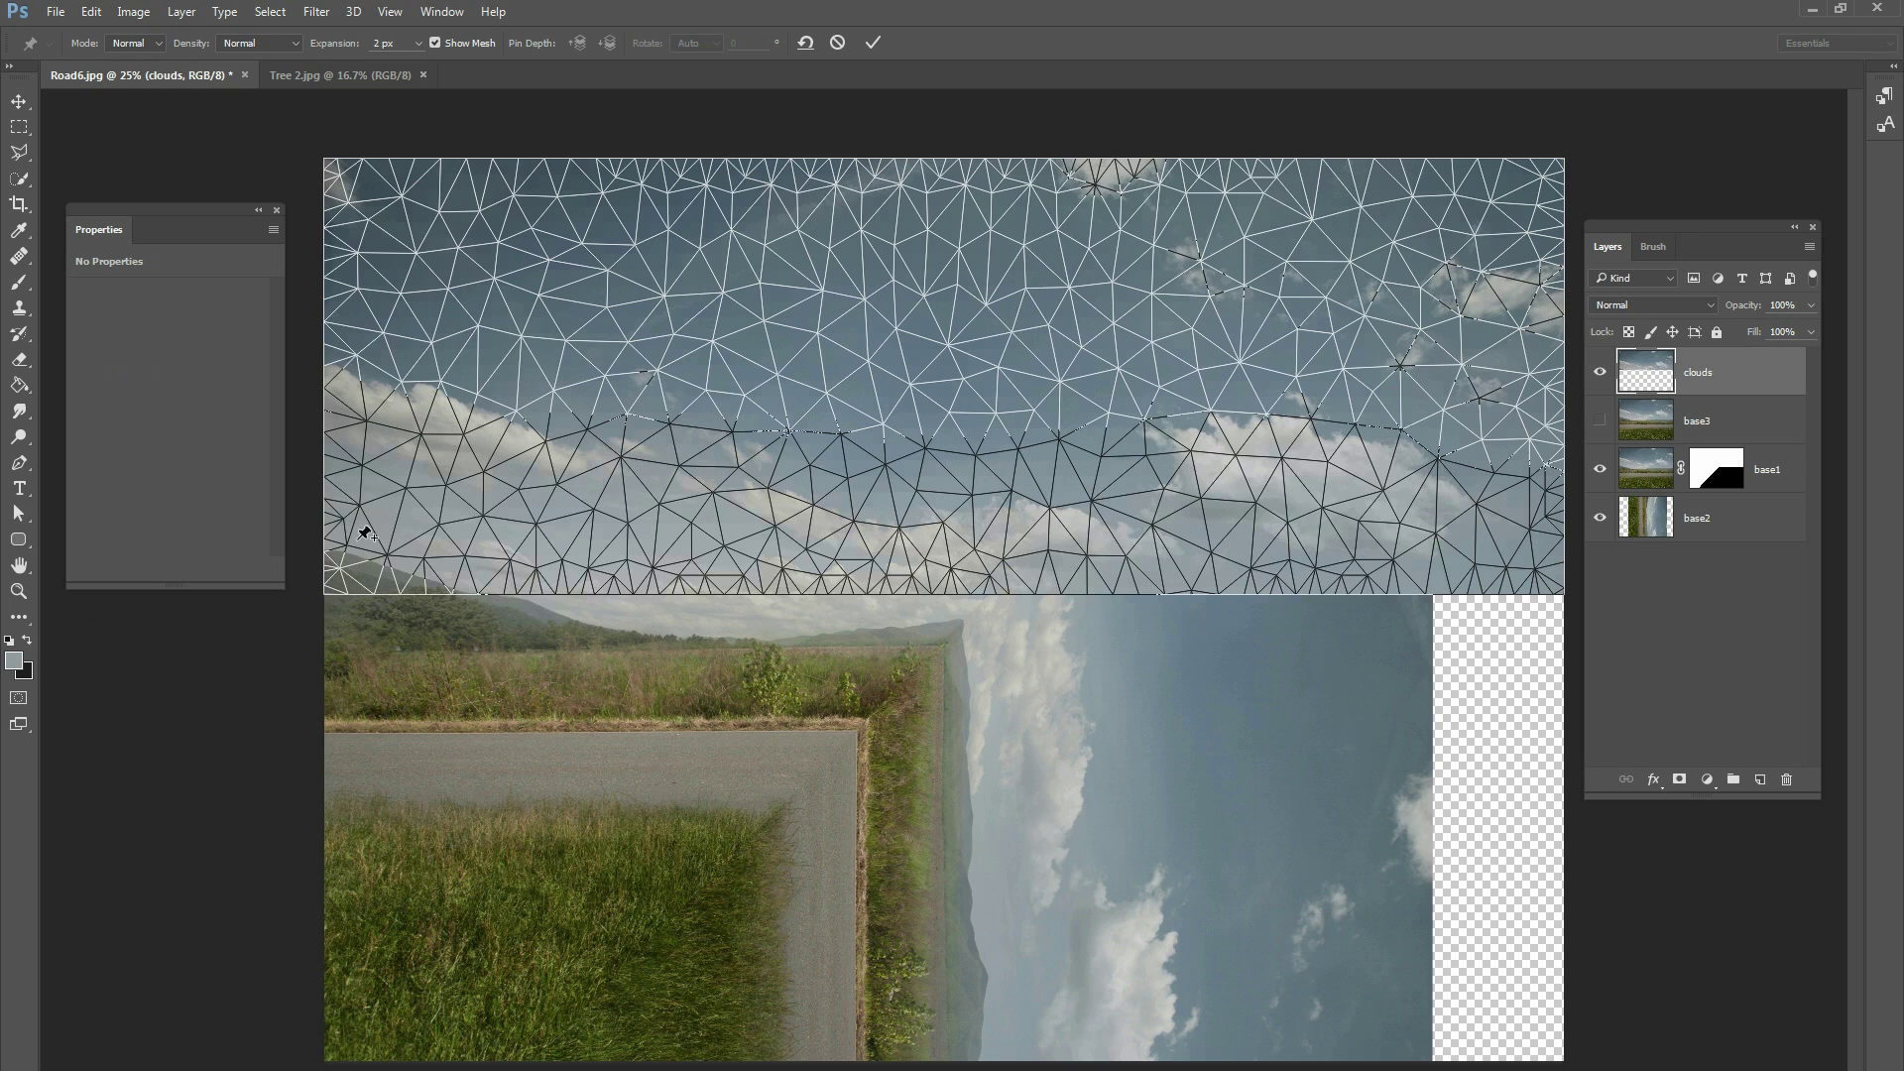
pyautogui.click(340, 569)
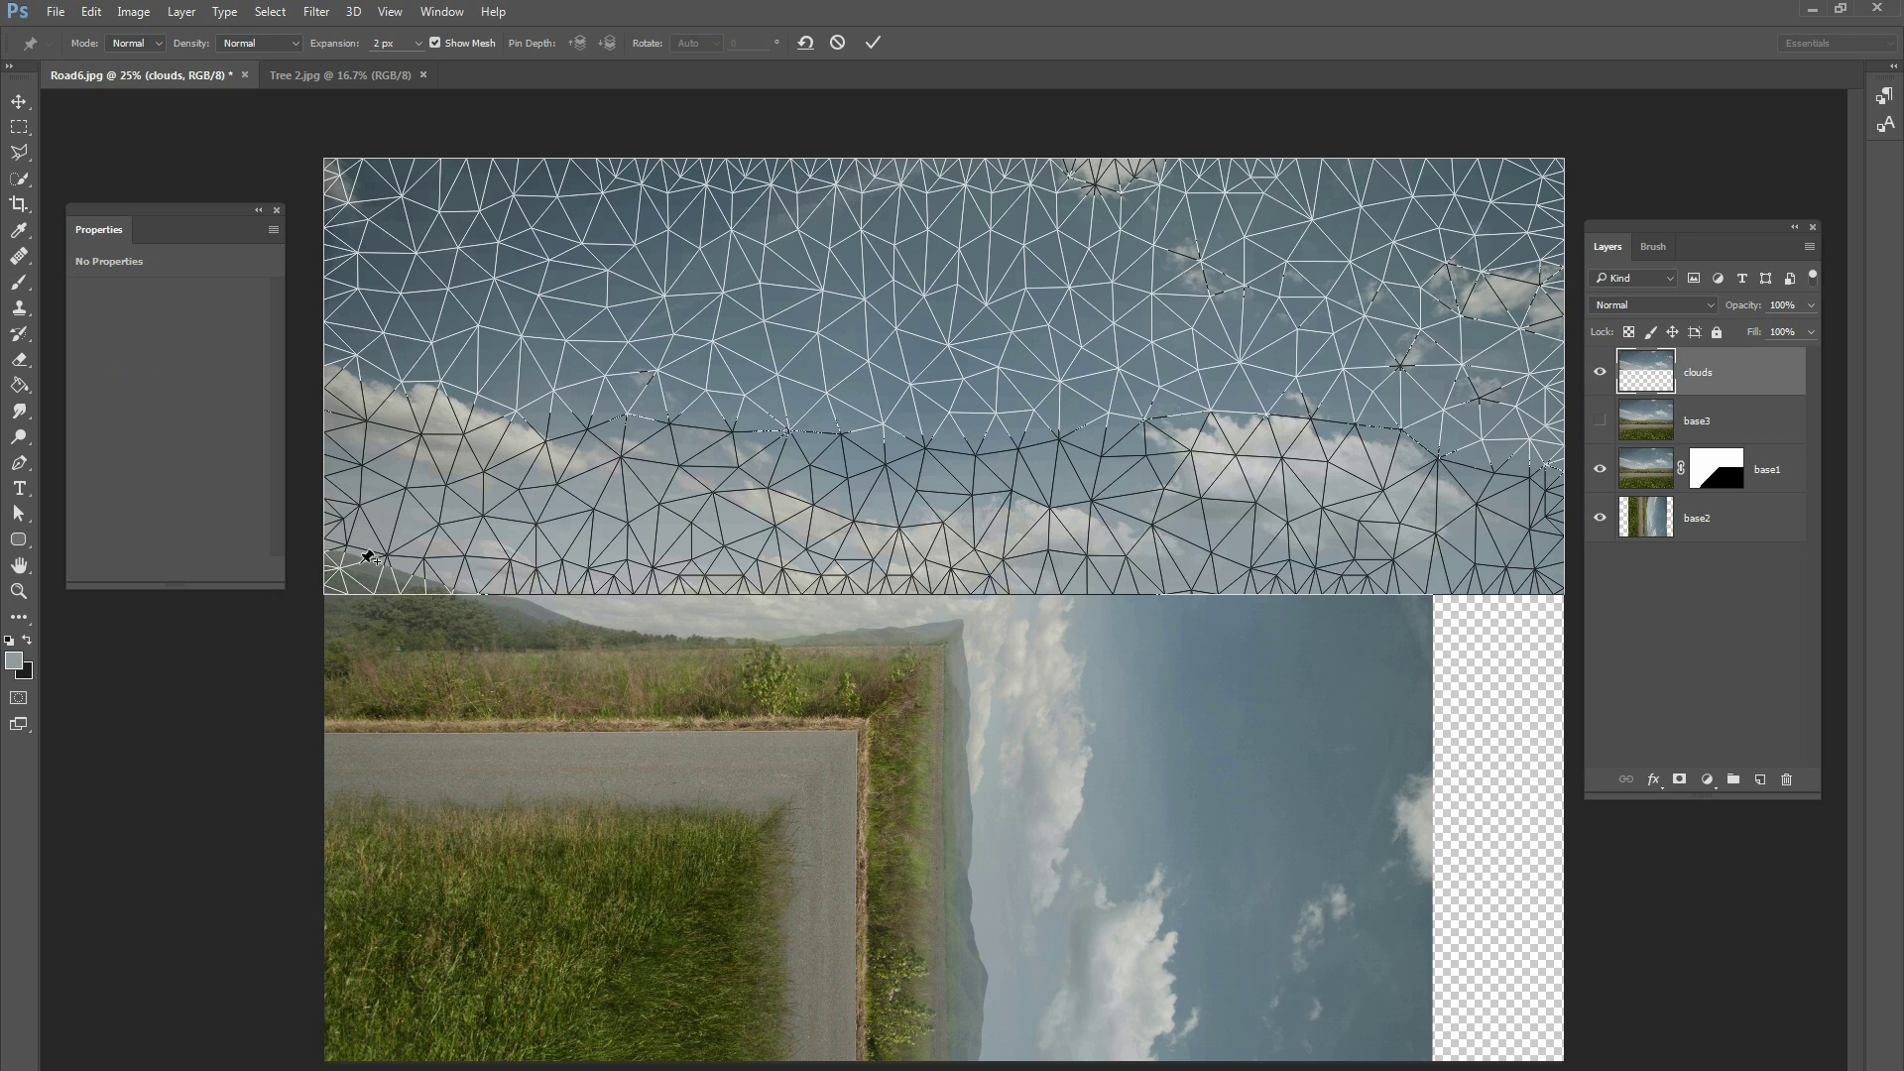
pyautogui.click(326, 430)
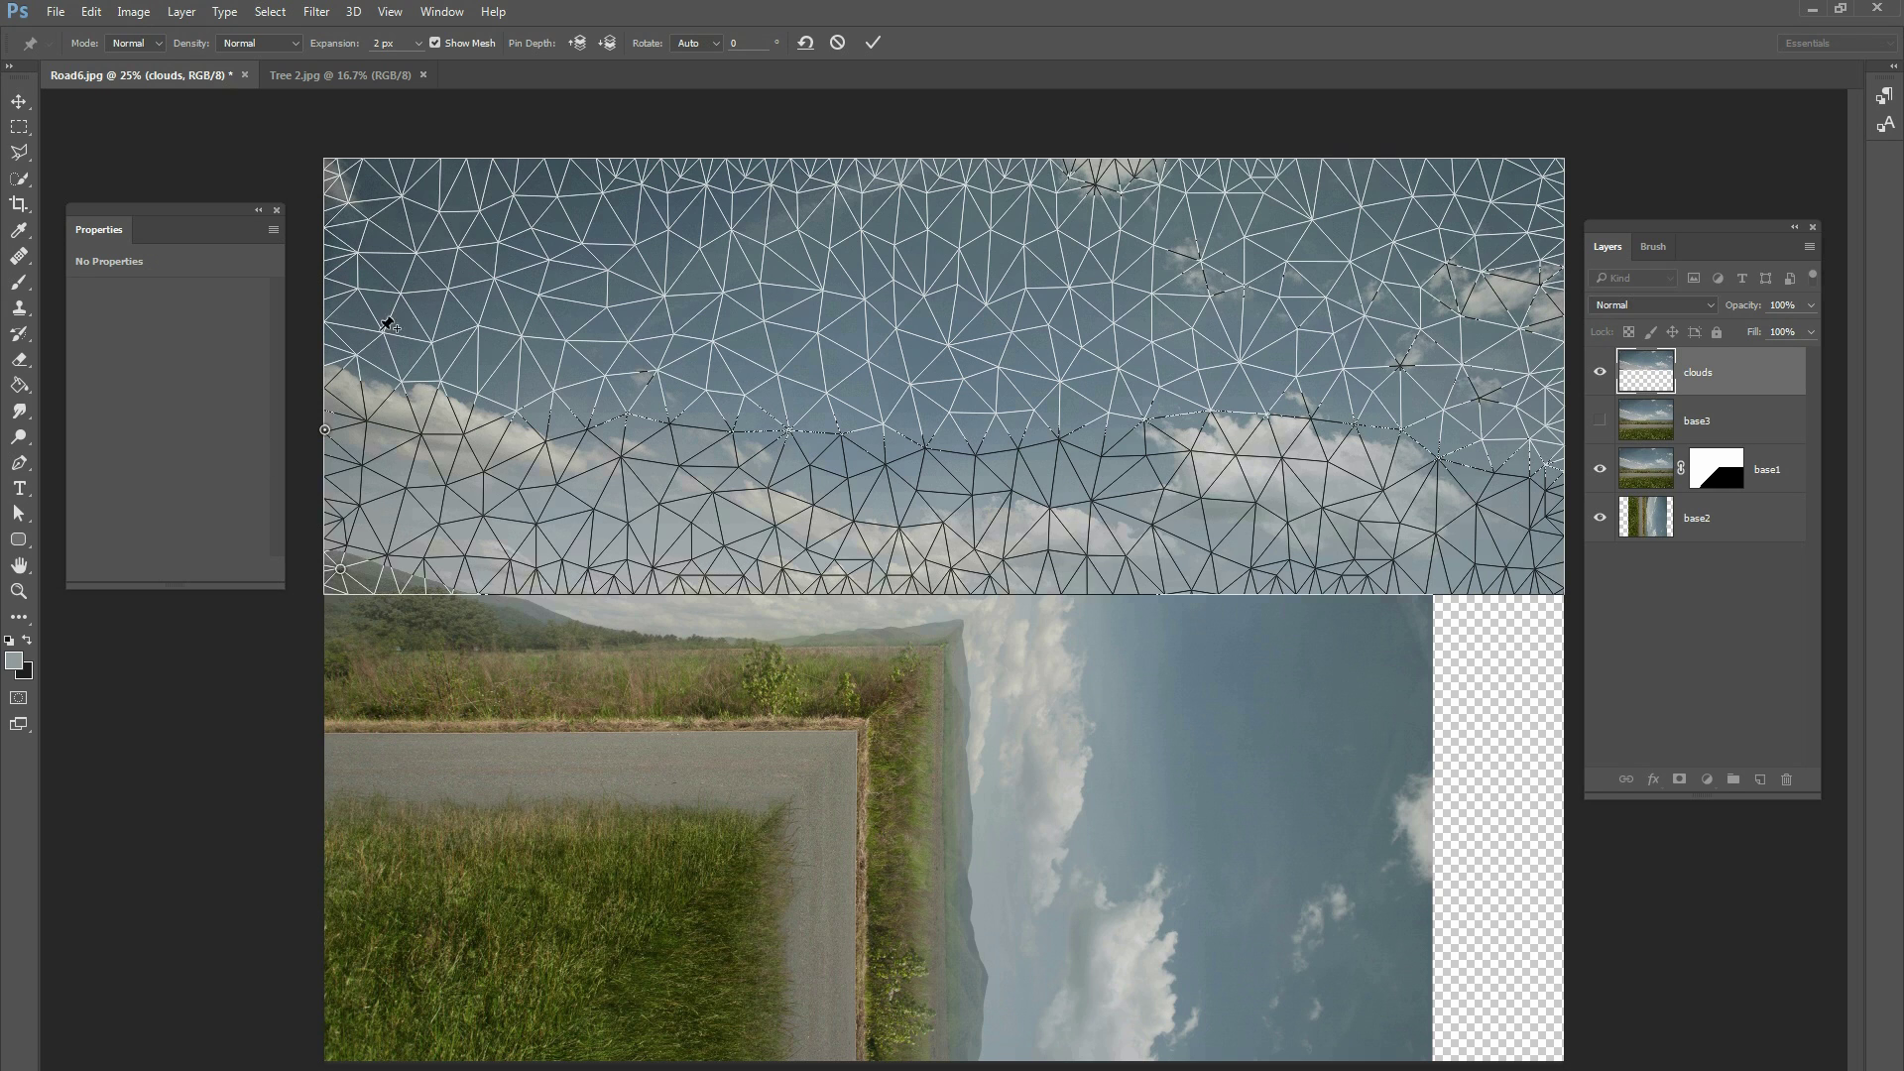
pyautogui.click(356, 250)
pyautogui.click(344, 199)
# - Add pins across the middle and right of the clouds, and pull the far-right pin down to the image's lower edge to bend the sky
pyautogui.click(590, 570)
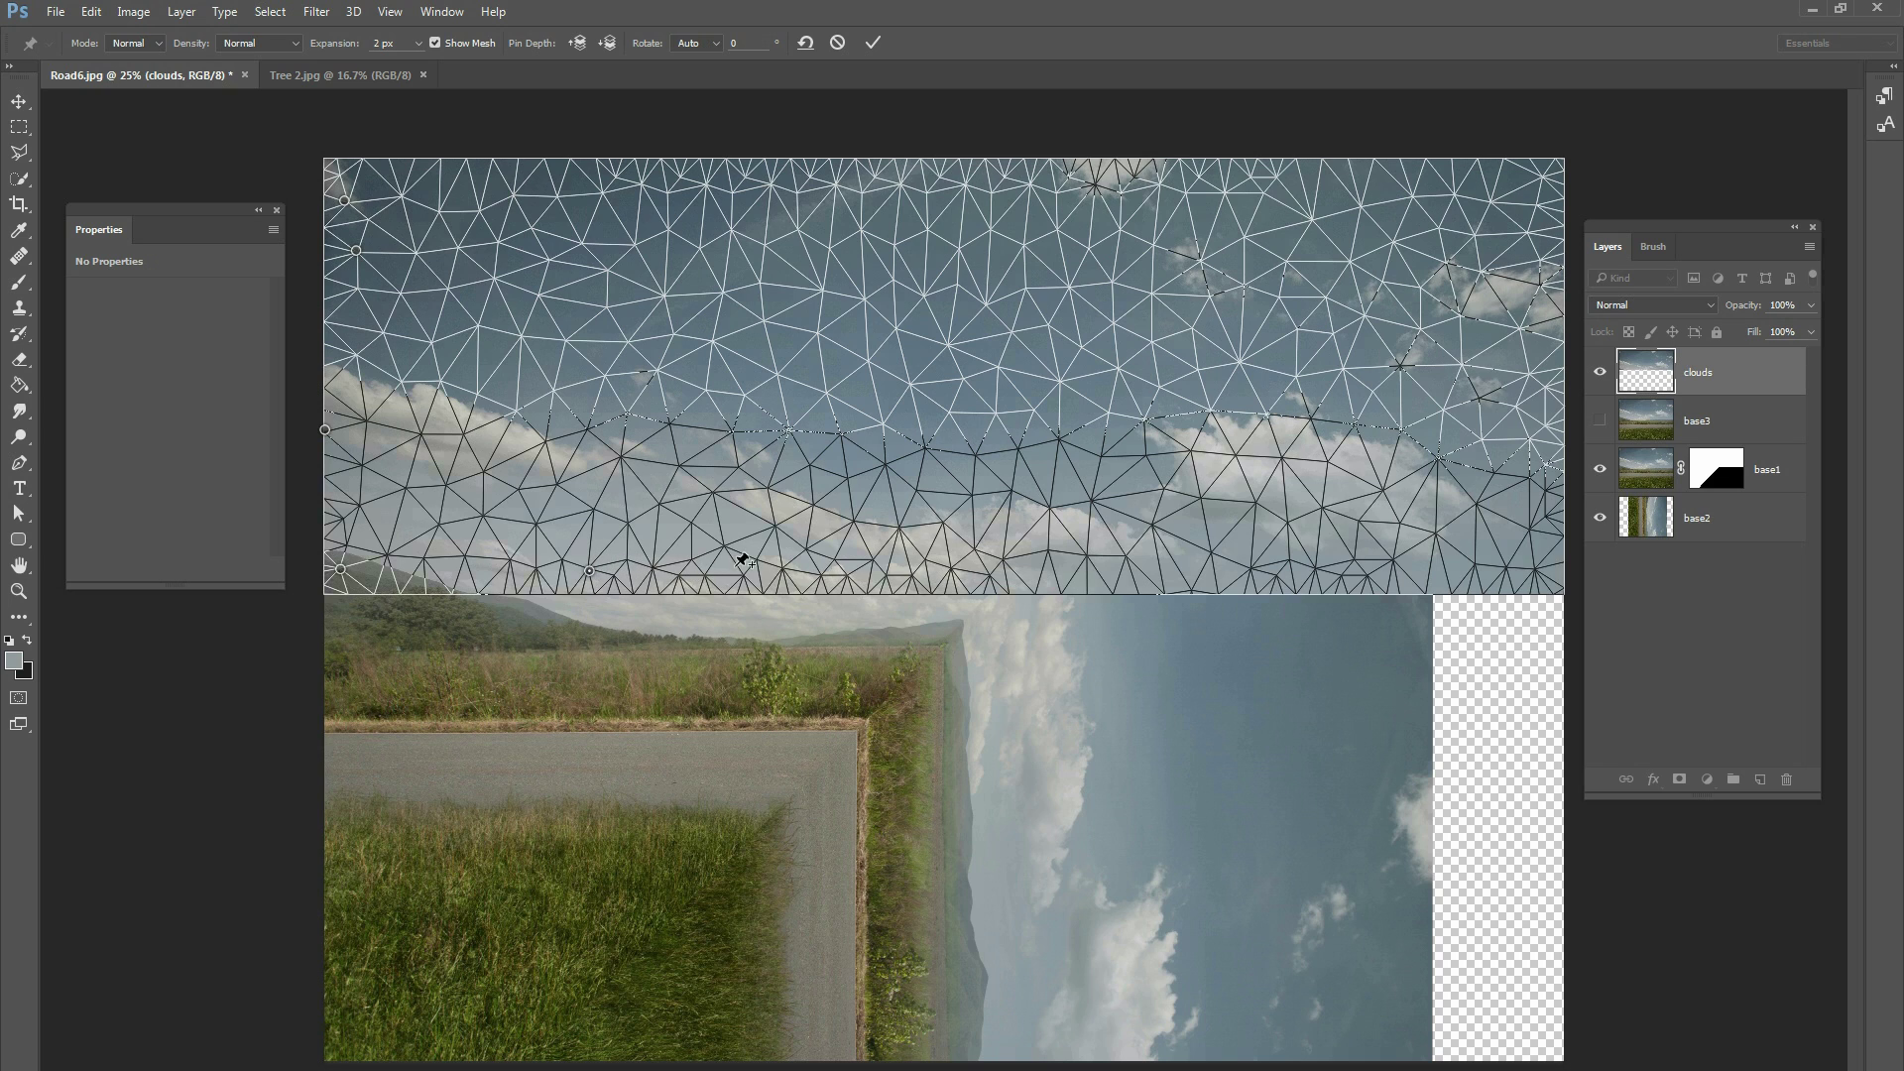
pyautogui.click(623, 415)
pyautogui.click(986, 303)
pyautogui.click(1528, 230)
pyautogui.moveTo(1528, 230); pyautogui.dragTo(1400, 1061)
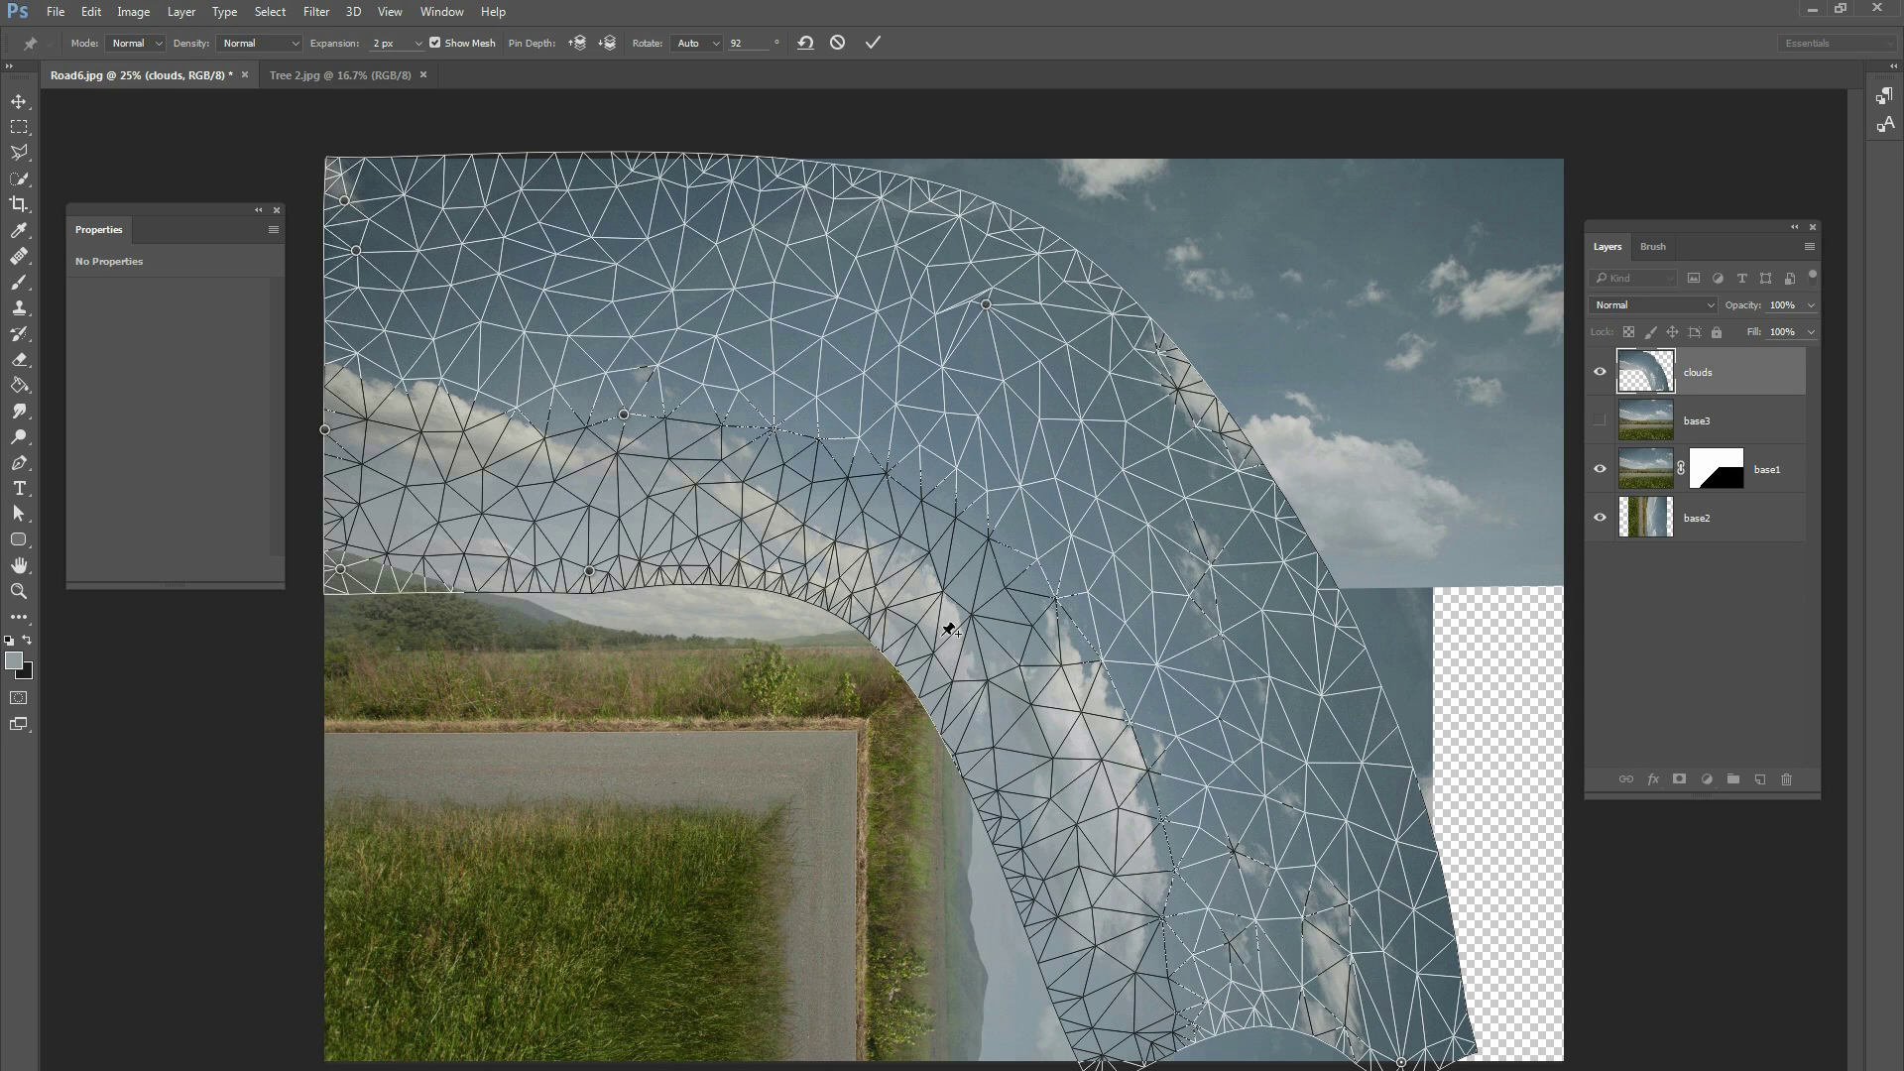
# - Pin the inner edge of the bent clouds and shape it to follow the horizon and the hills' corner
pyautogui.click(916, 623)
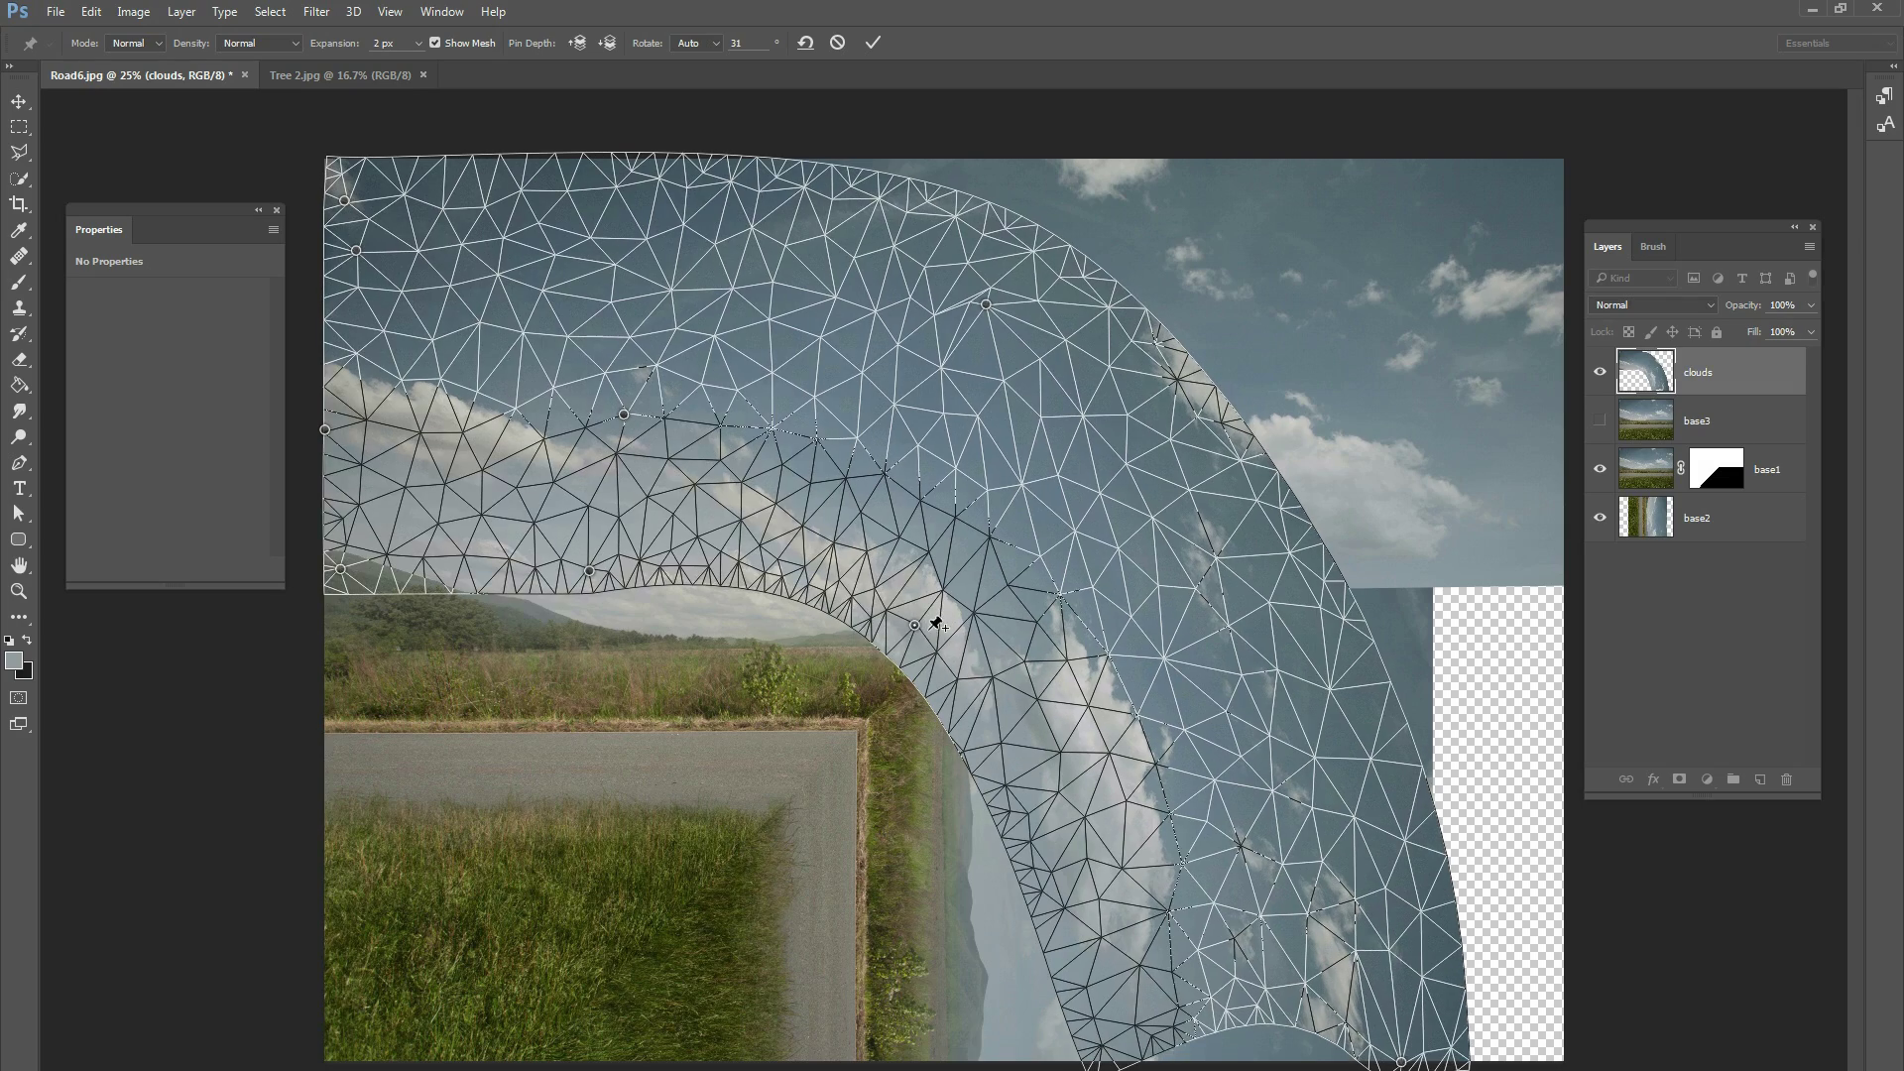
pyautogui.moveTo(918, 627); pyautogui.dragTo(983, 581)
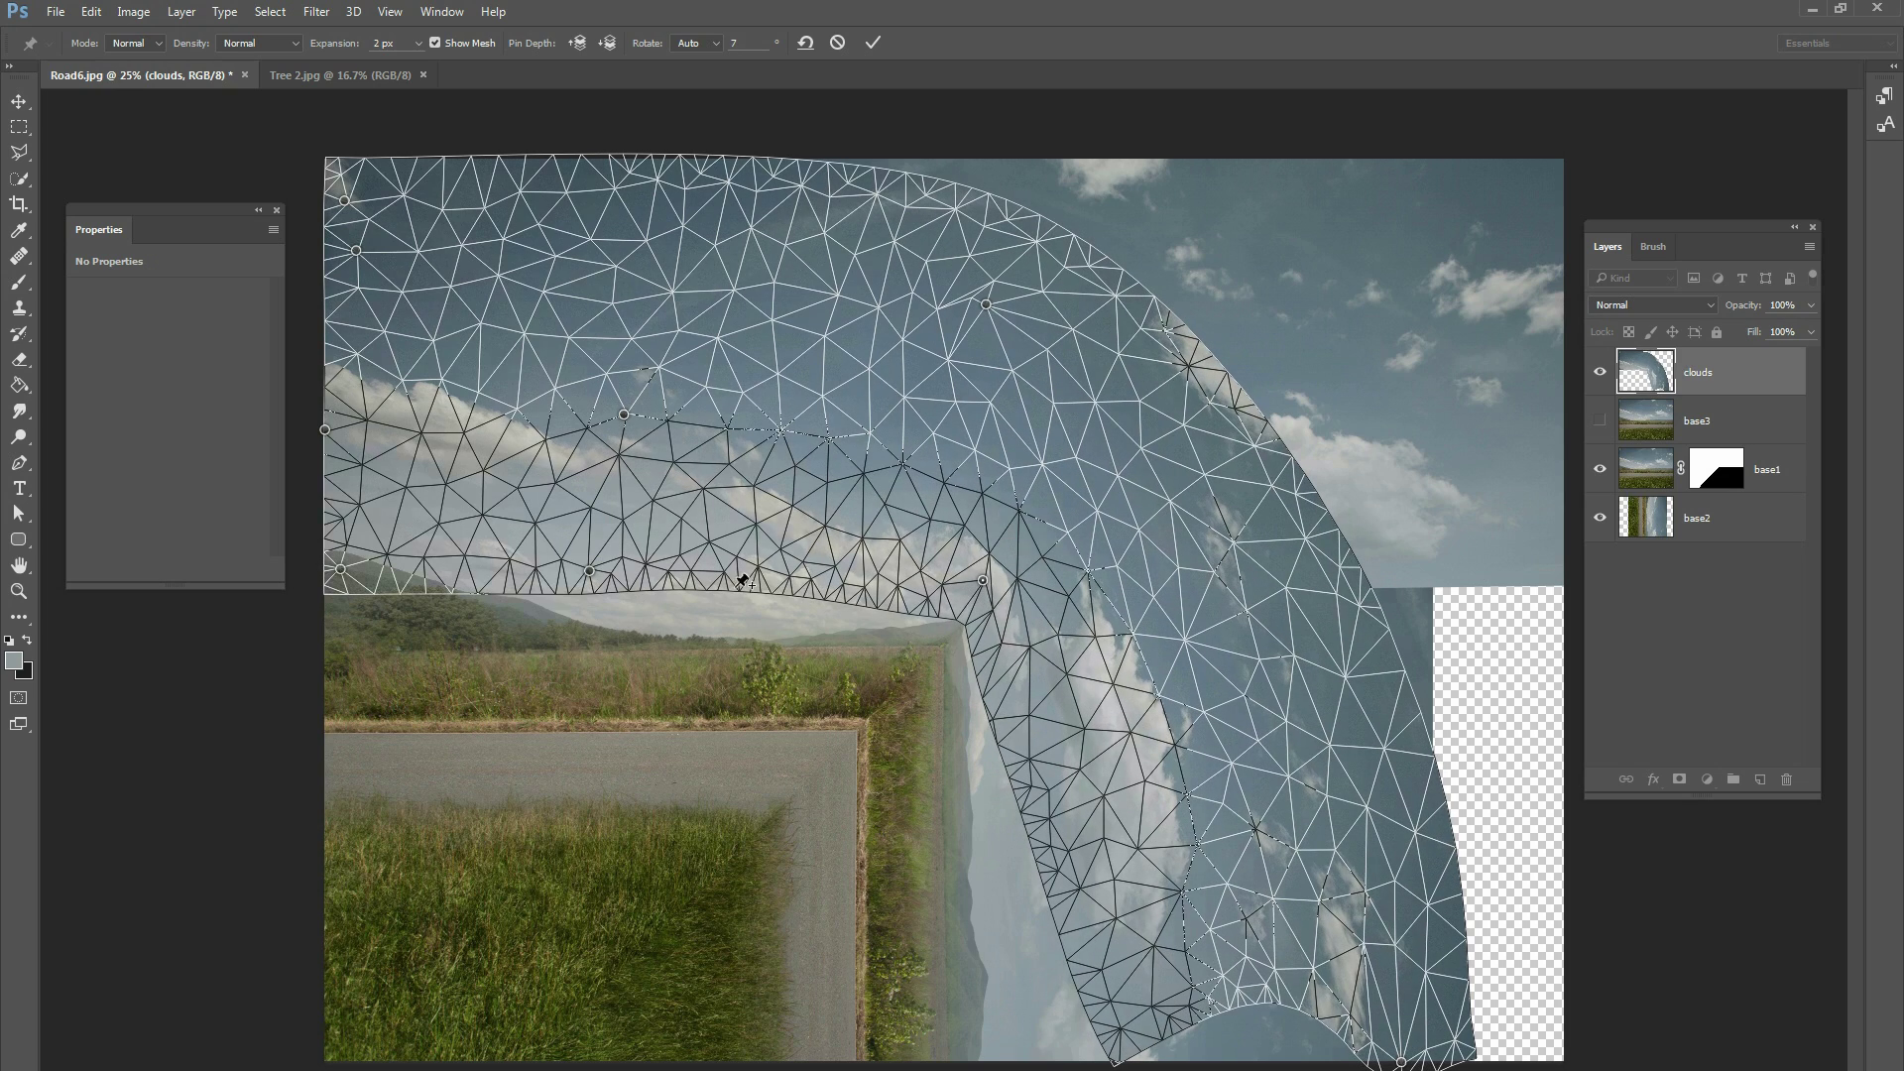
pyautogui.moveTo(758, 569); pyautogui.dragTo(748, 614)
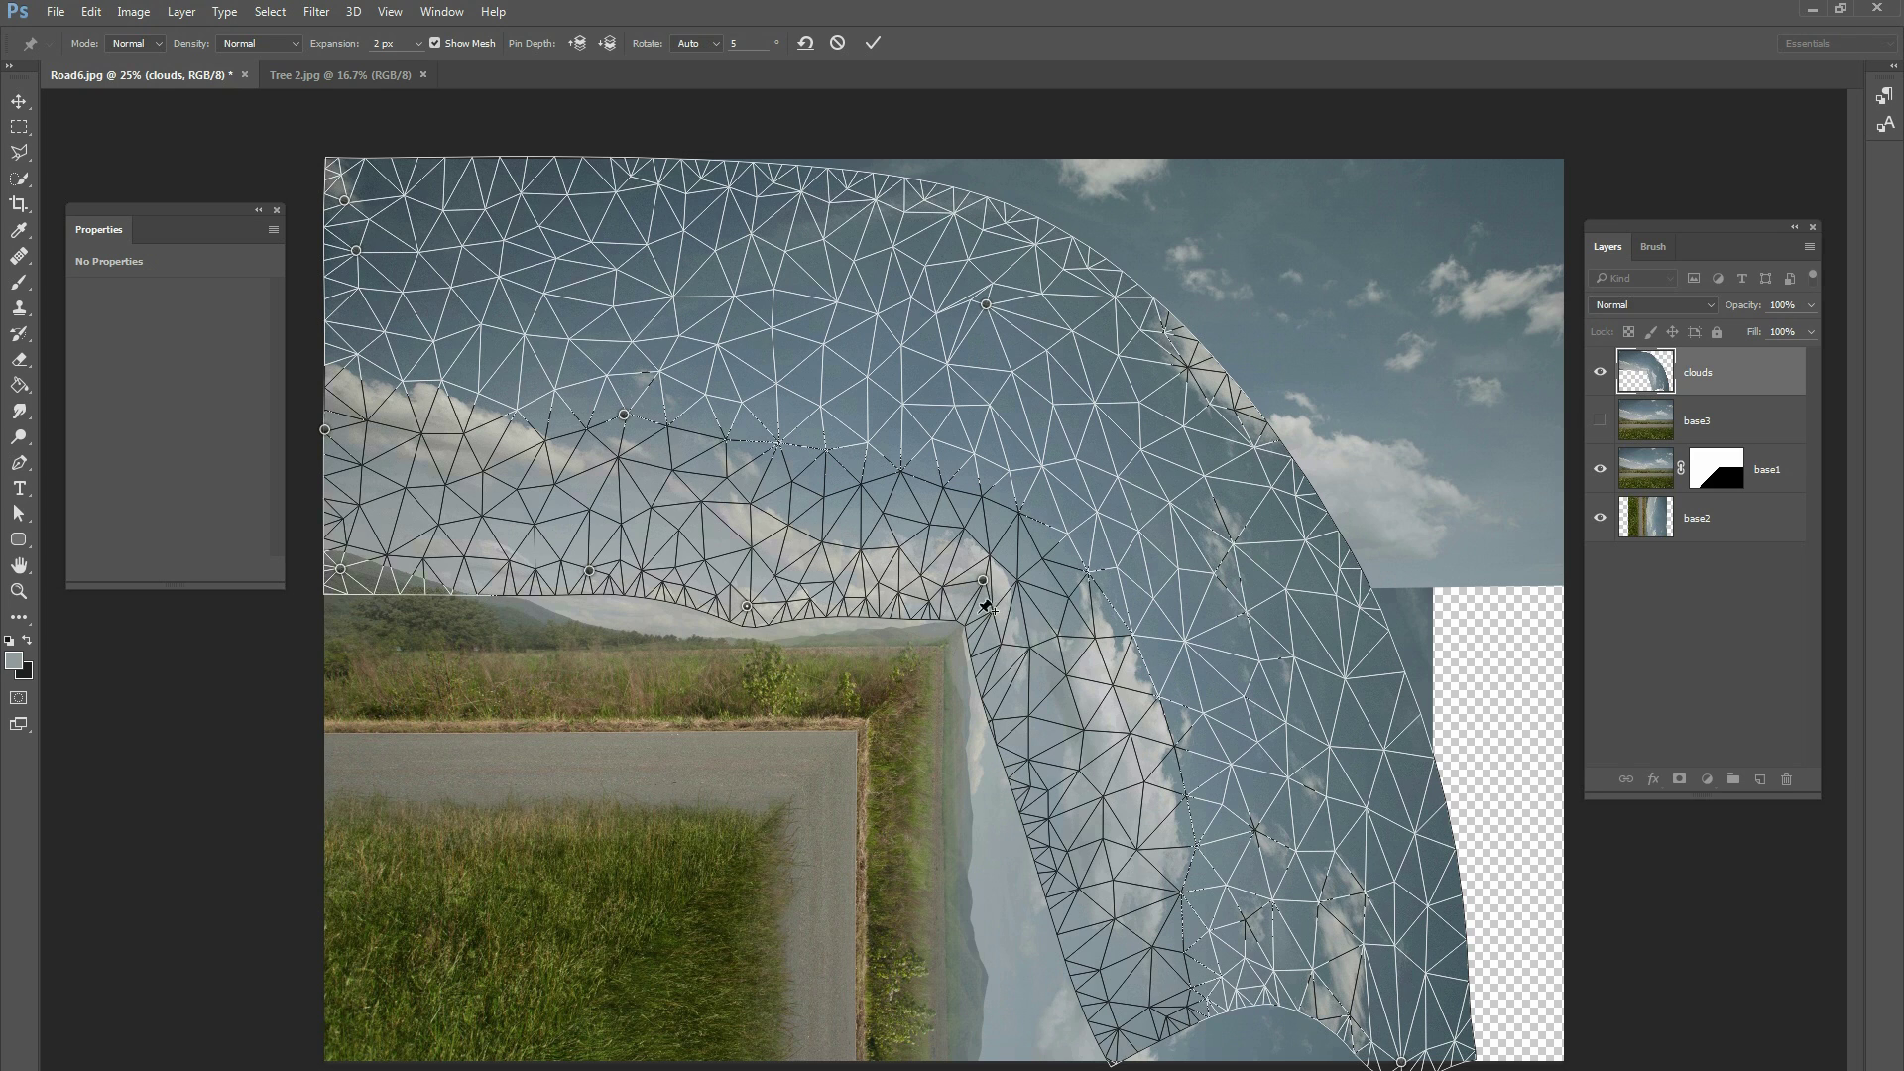
pyautogui.moveTo(990, 578); pyautogui.dragTo(1000, 571)
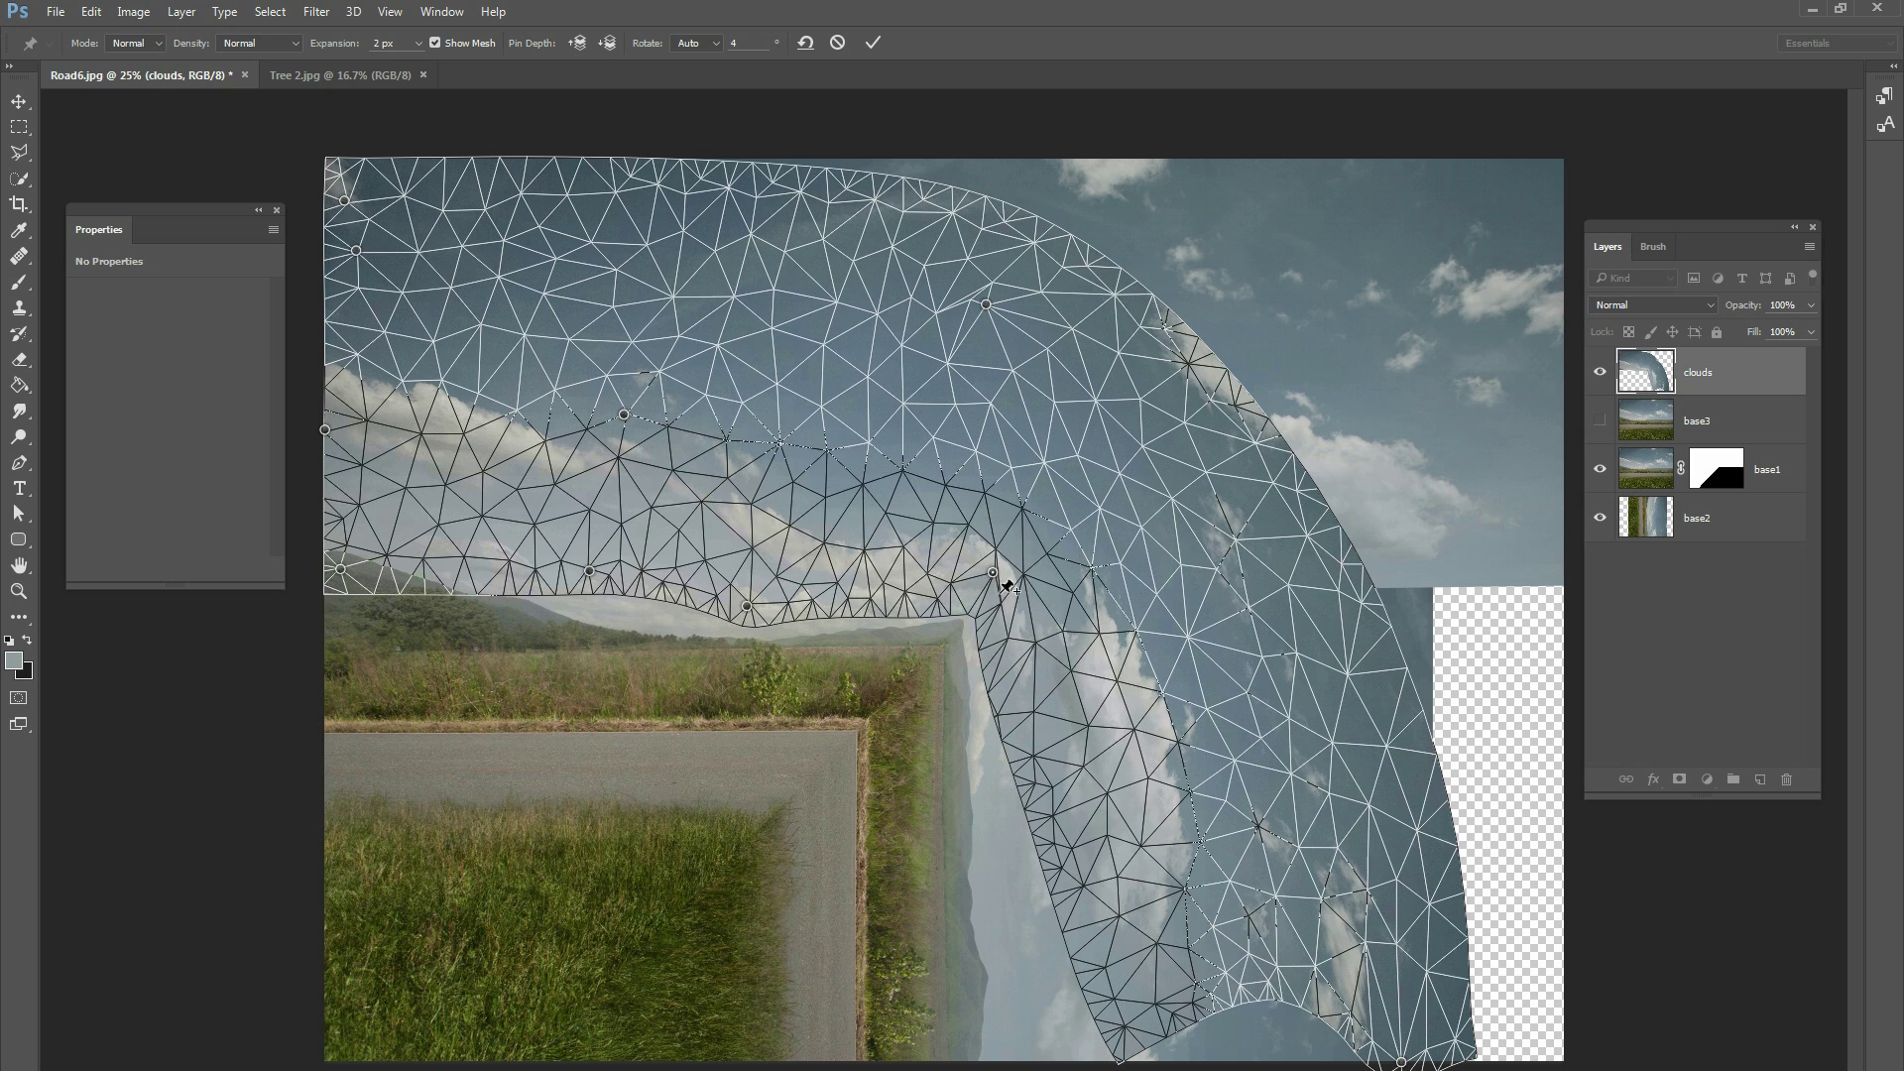
# - Pull the descending clouds' inner edge against the vertical hills and even out their lower end along the image's bottom edge
pyautogui.moveTo(1131, 1051); pyautogui.dragTo(997, 1066)
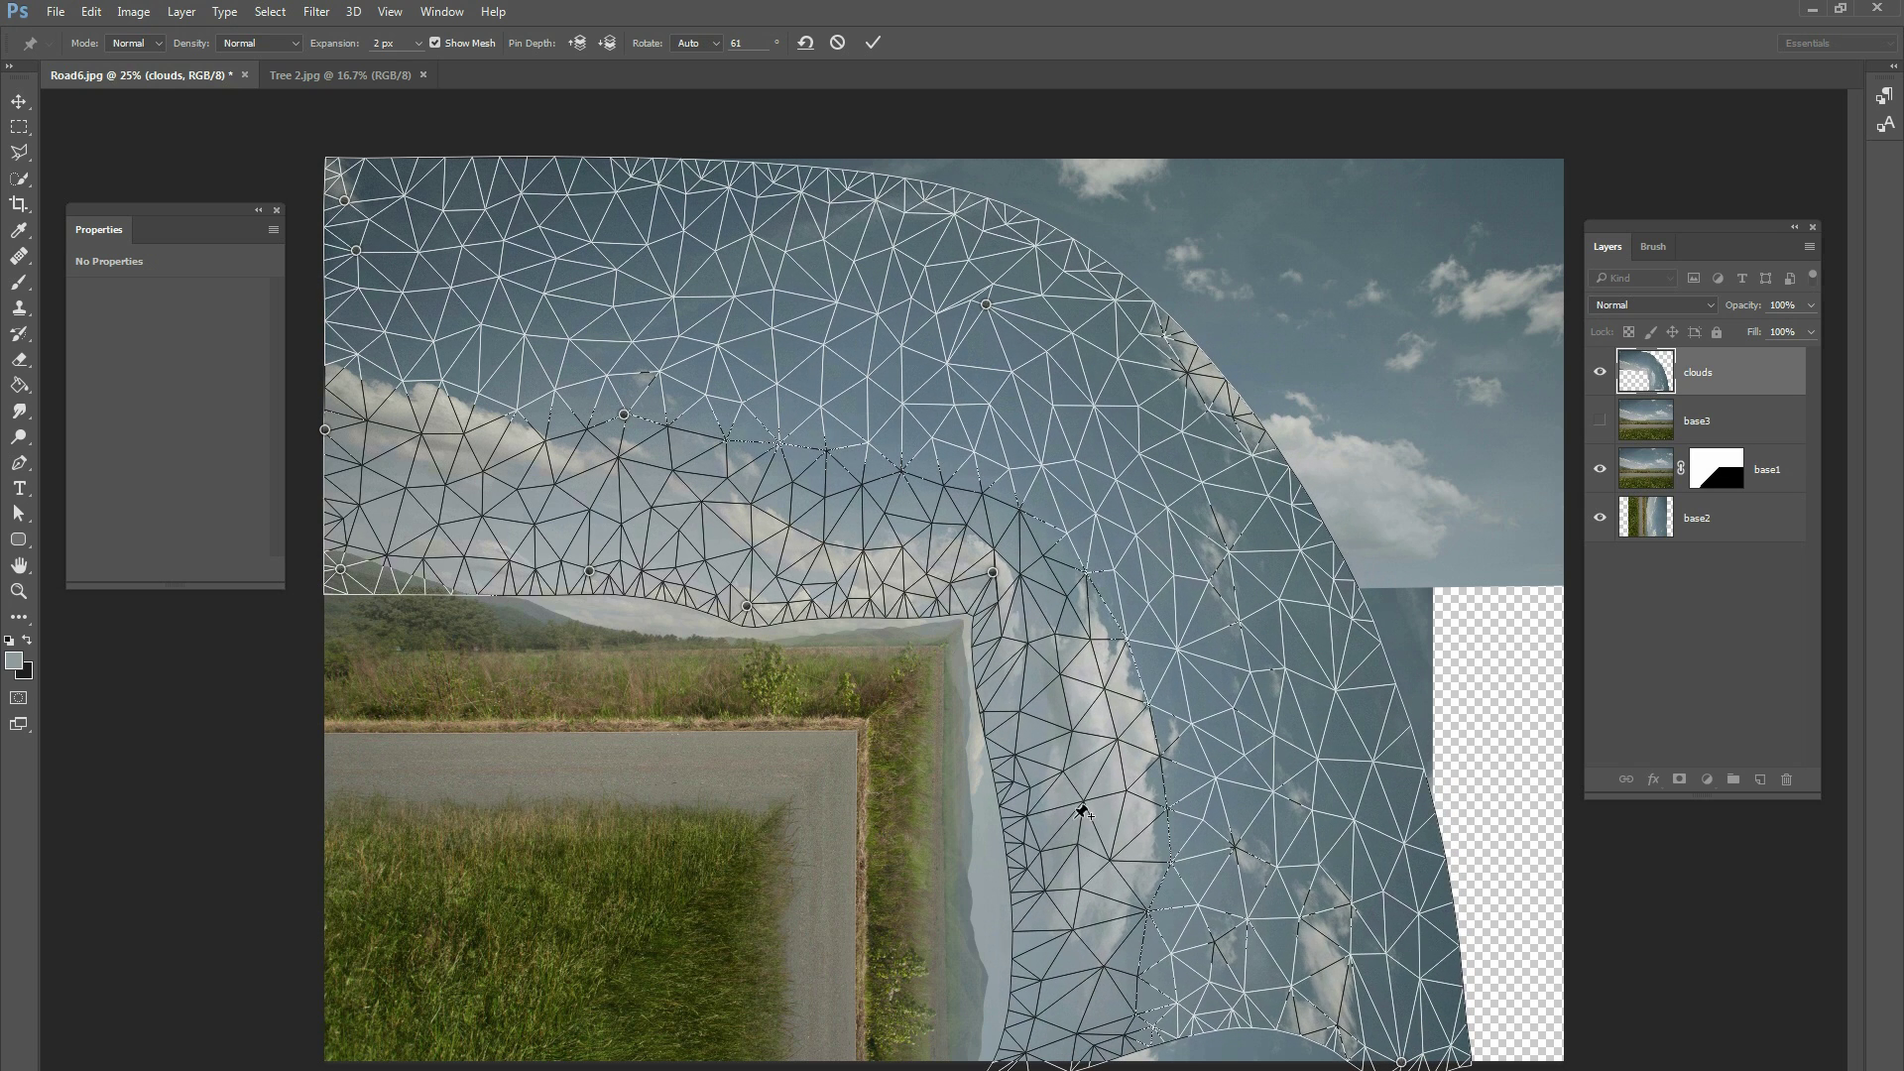
pyautogui.moveTo(1061, 856); pyautogui.dragTo(1041, 859)
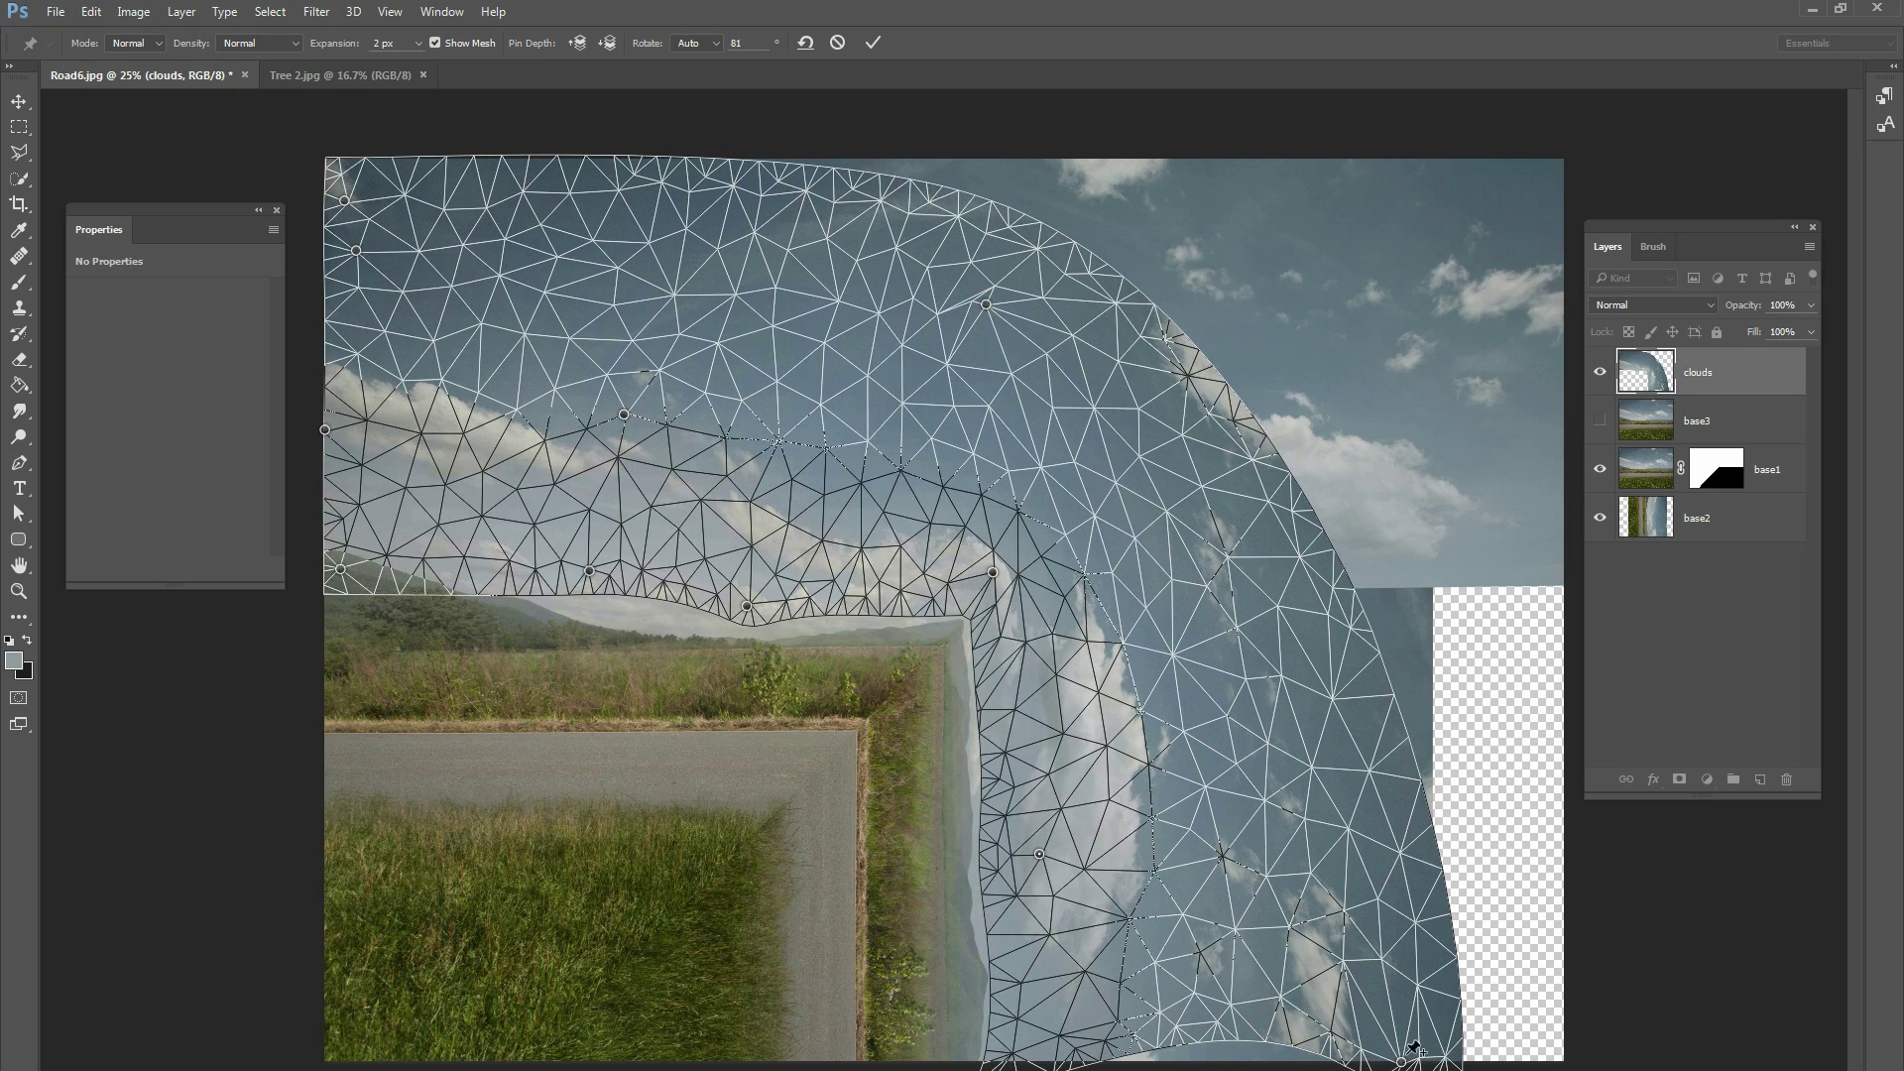
pyautogui.moveTo(1401, 1061); pyautogui.dragTo(1387, 1066)
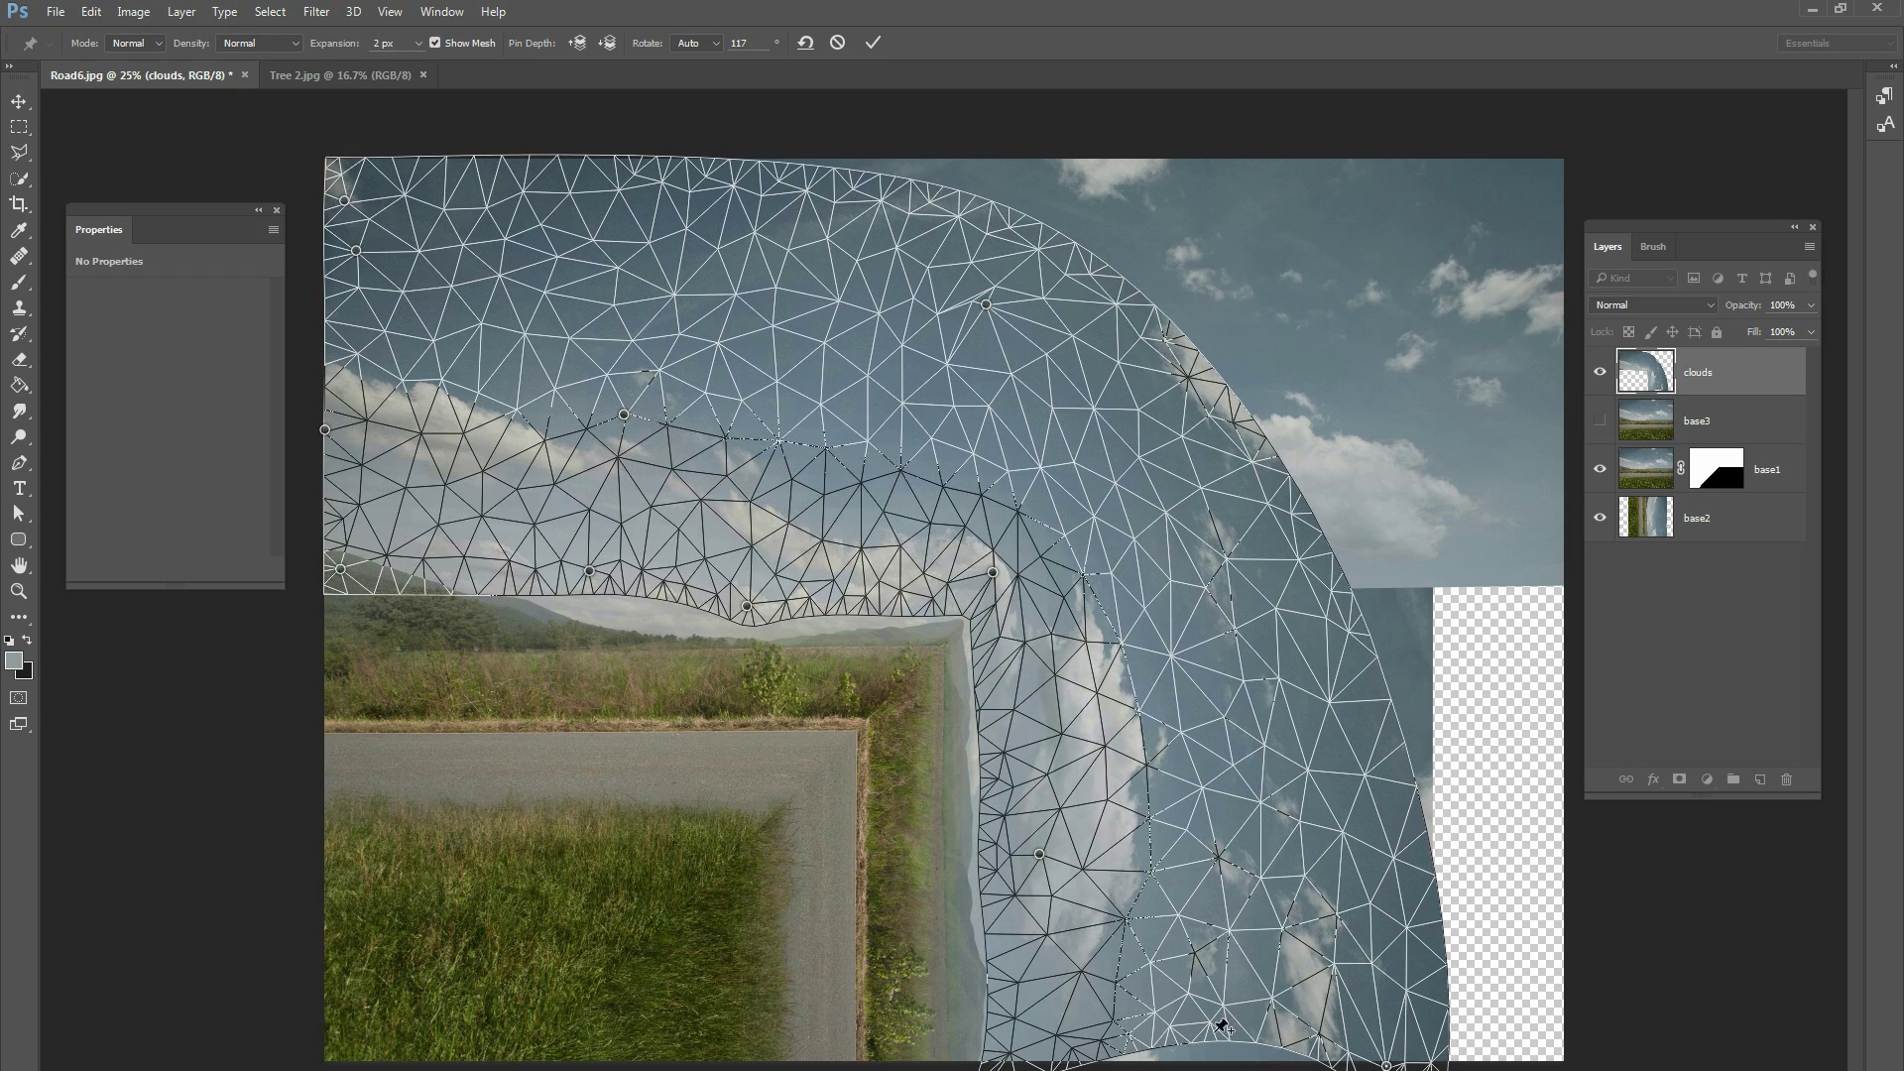
pyautogui.moveTo(1212, 1053); pyautogui.dragTo(1200, 1059)
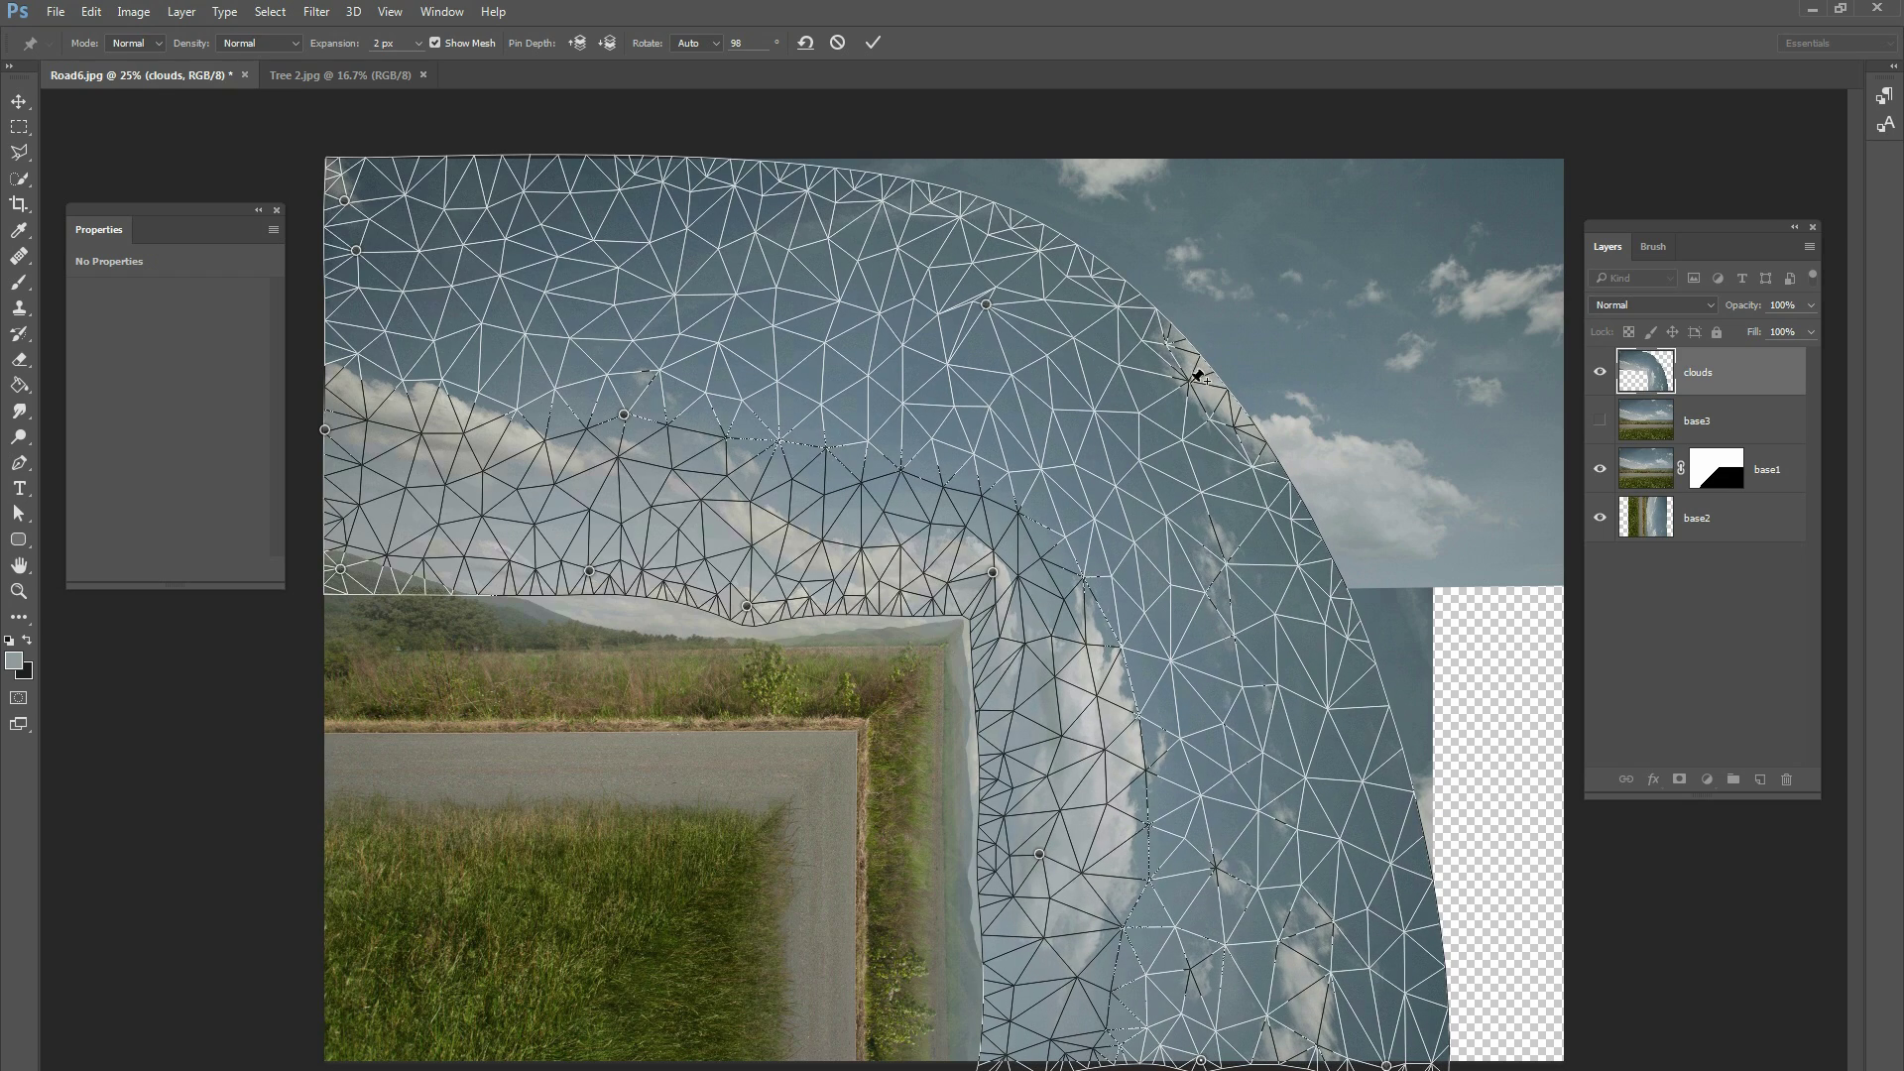
# - Pull the outer corner of the bent clouds outward and refine their inner edge along the horizon and upper vertical hills
pyautogui.moveTo(1203, 383); pyautogui.dragTo(1271, 328)
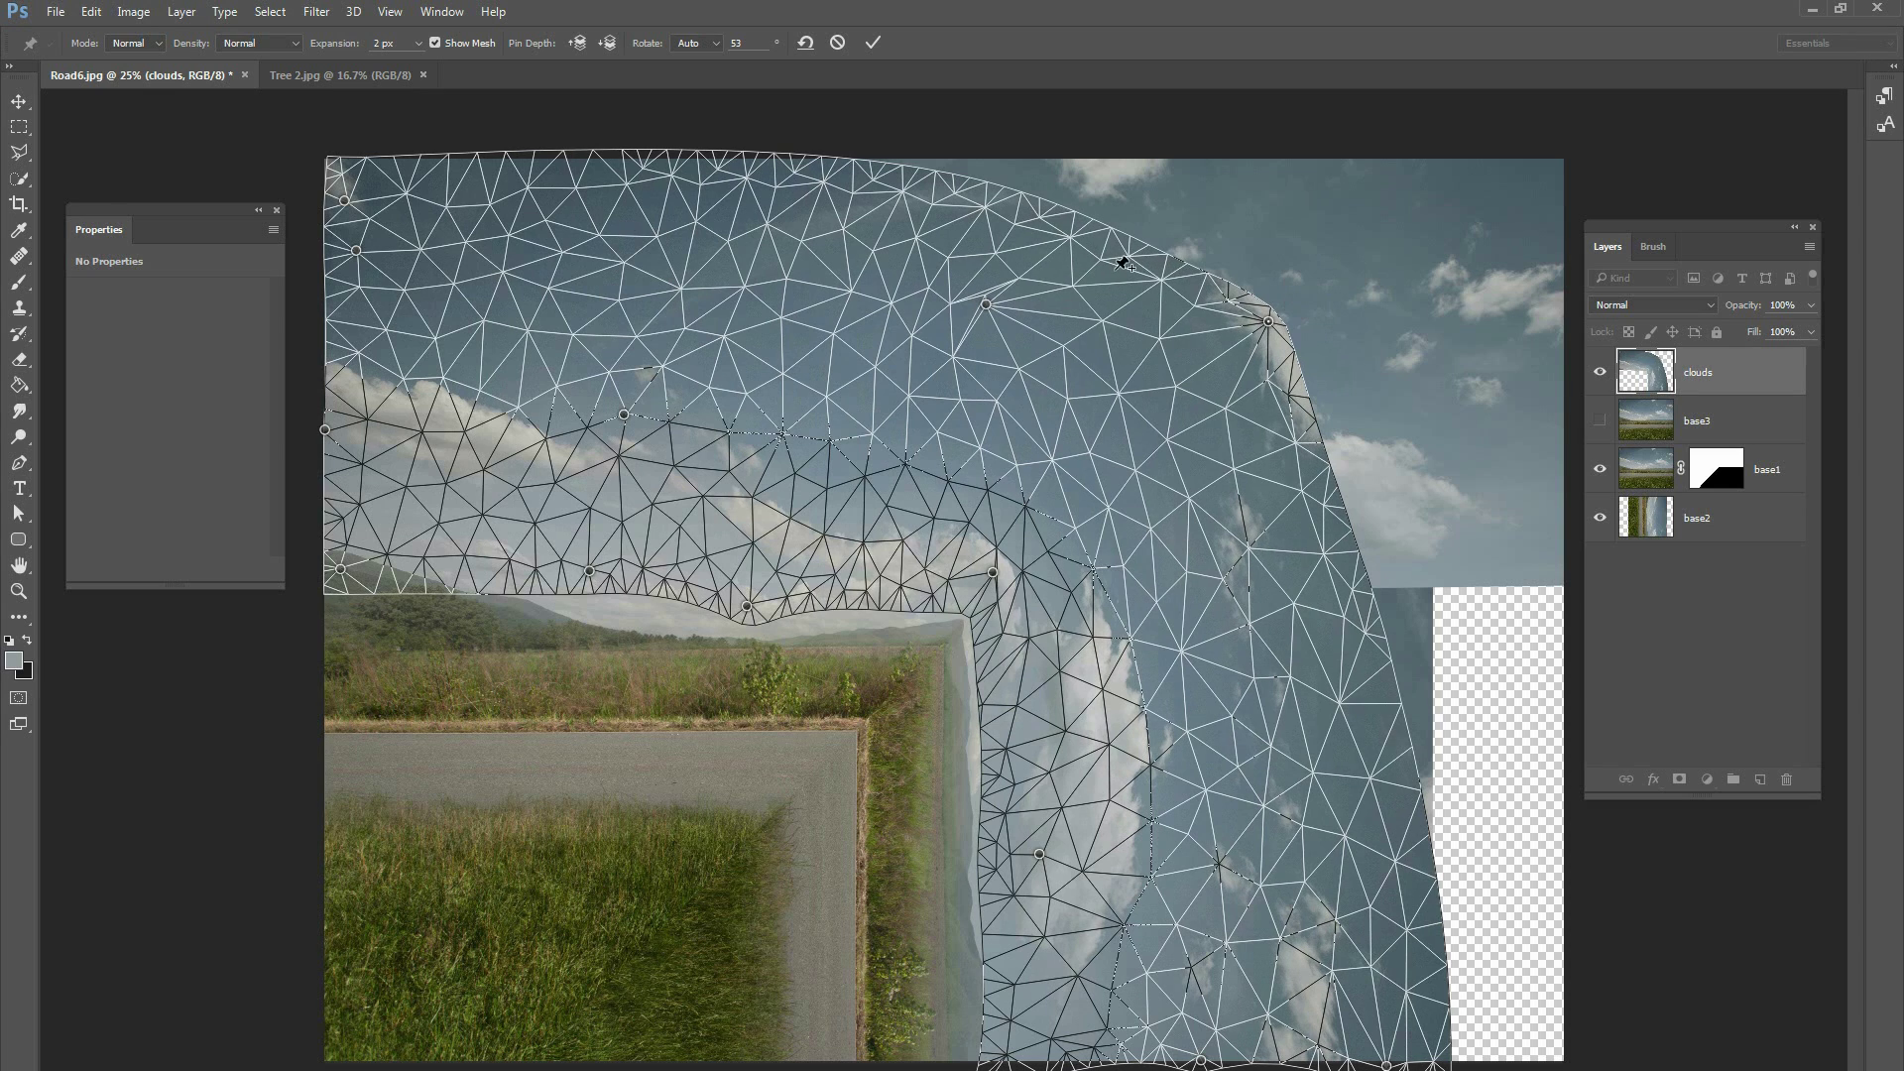
pyautogui.moveTo(1111, 239); pyautogui.dragTo(1125, 210)
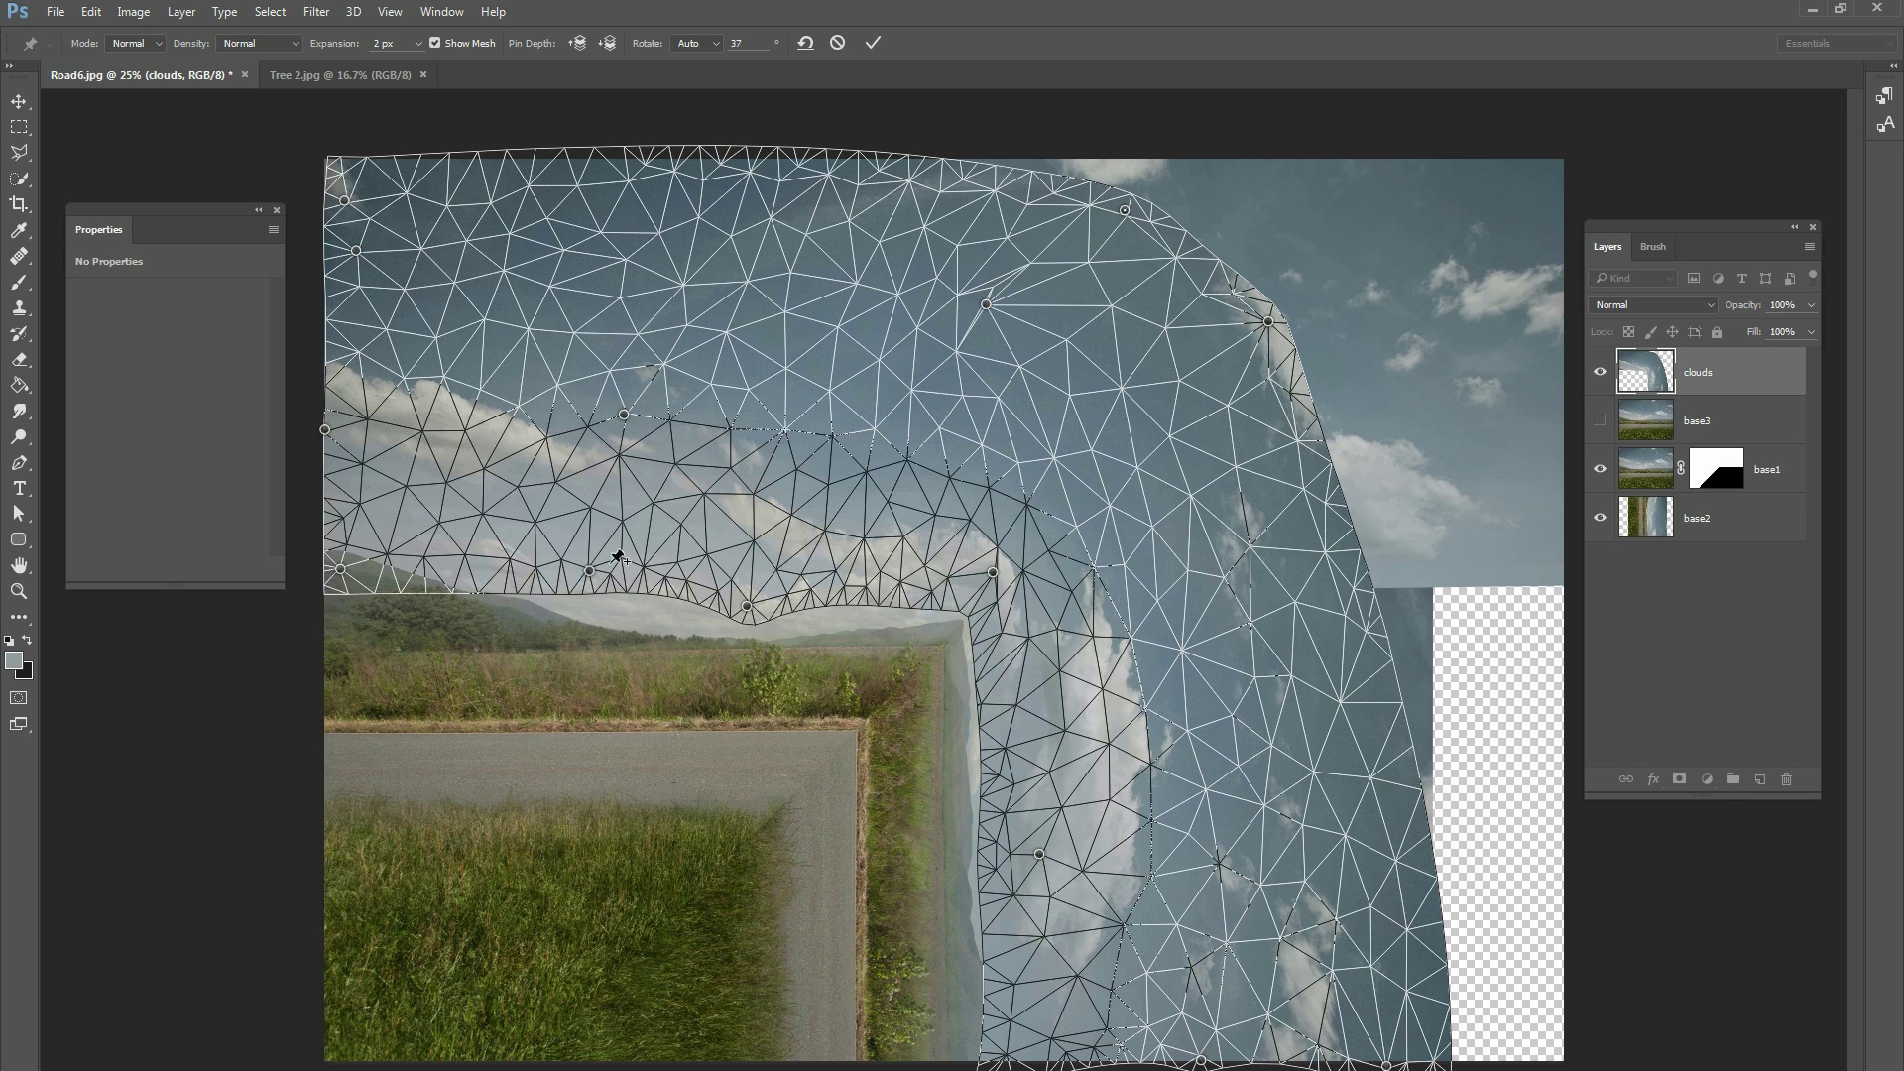
pyautogui.moveTo(589, 571); pyautogui.dragTo(808, 391)
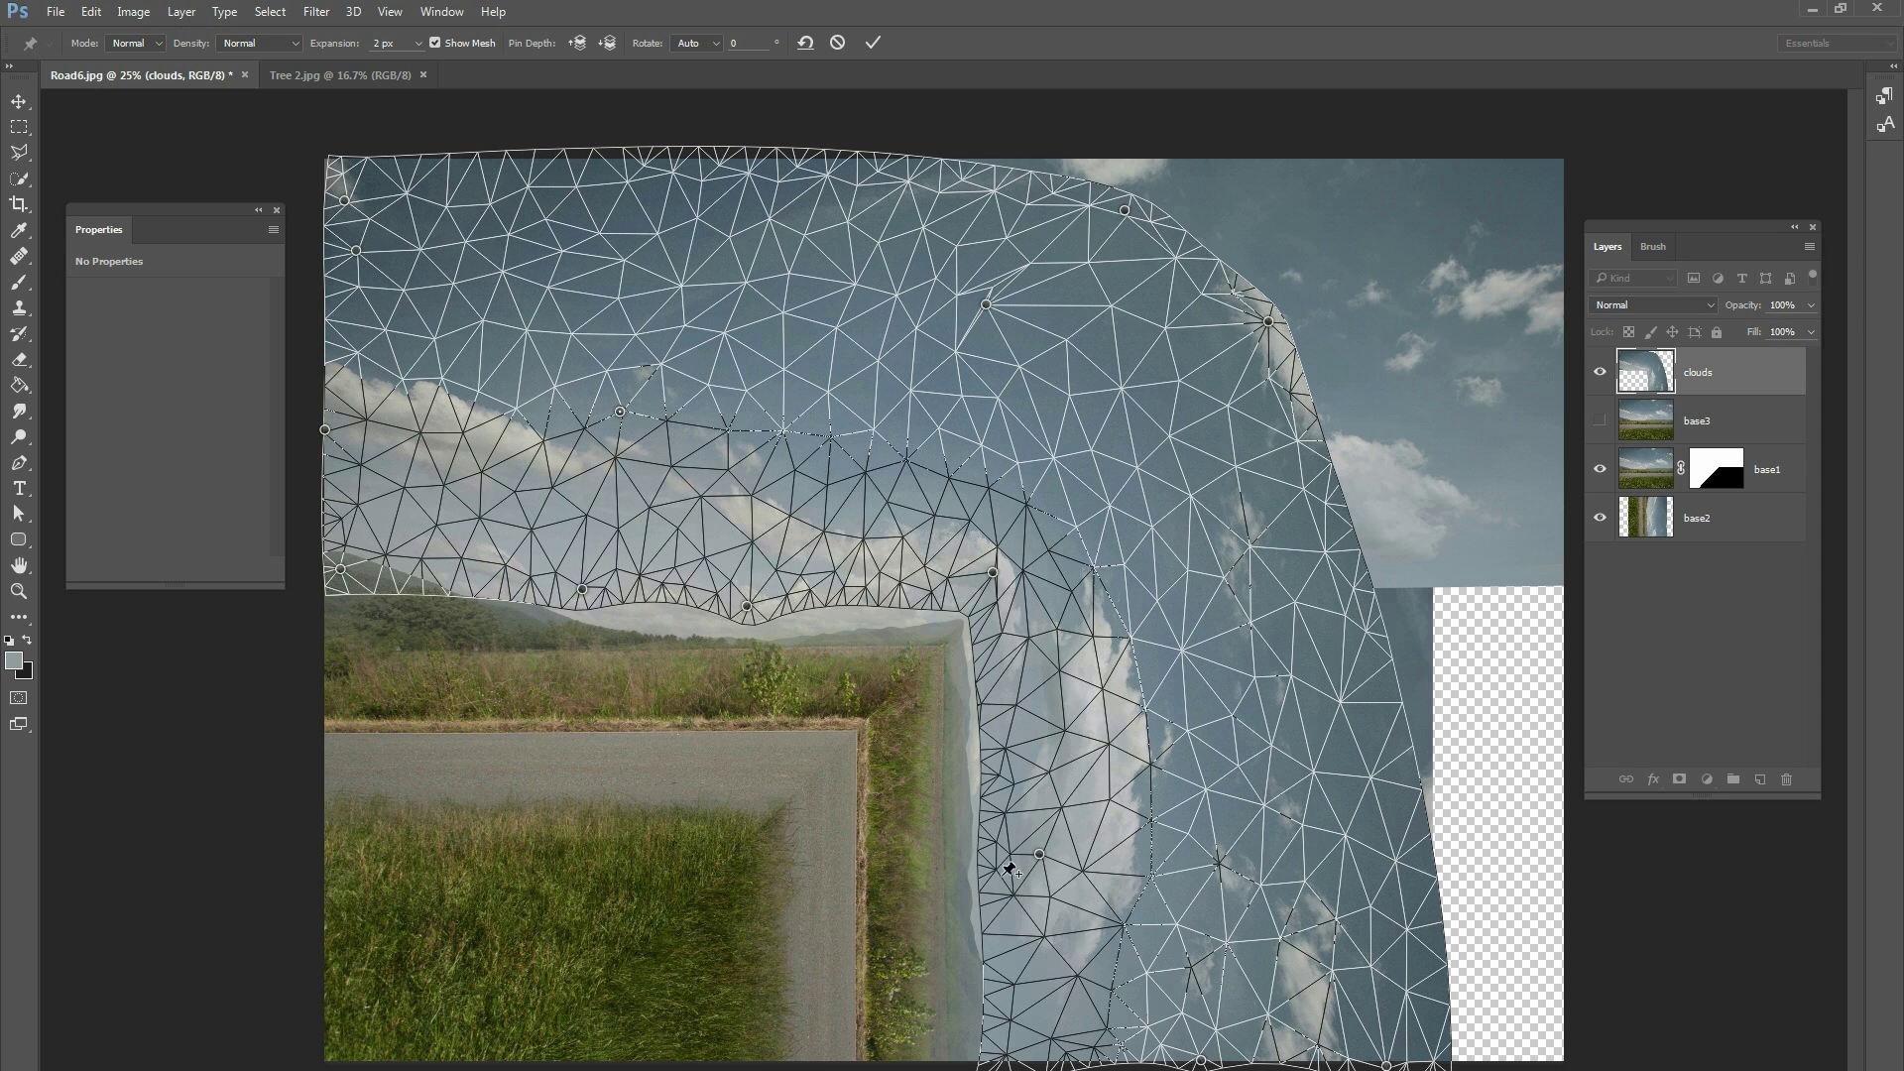
pyautogui.moveTo(993, 575)
pyautogui.mouseDown()
pyautogui.moveTo(1007, 536)
pyautogui.moveTo(1016, 551)
pyautogui.mouseUp()
pyautogui.moveTo(1010, 749); pyautogui.dragTo(1002, 747)
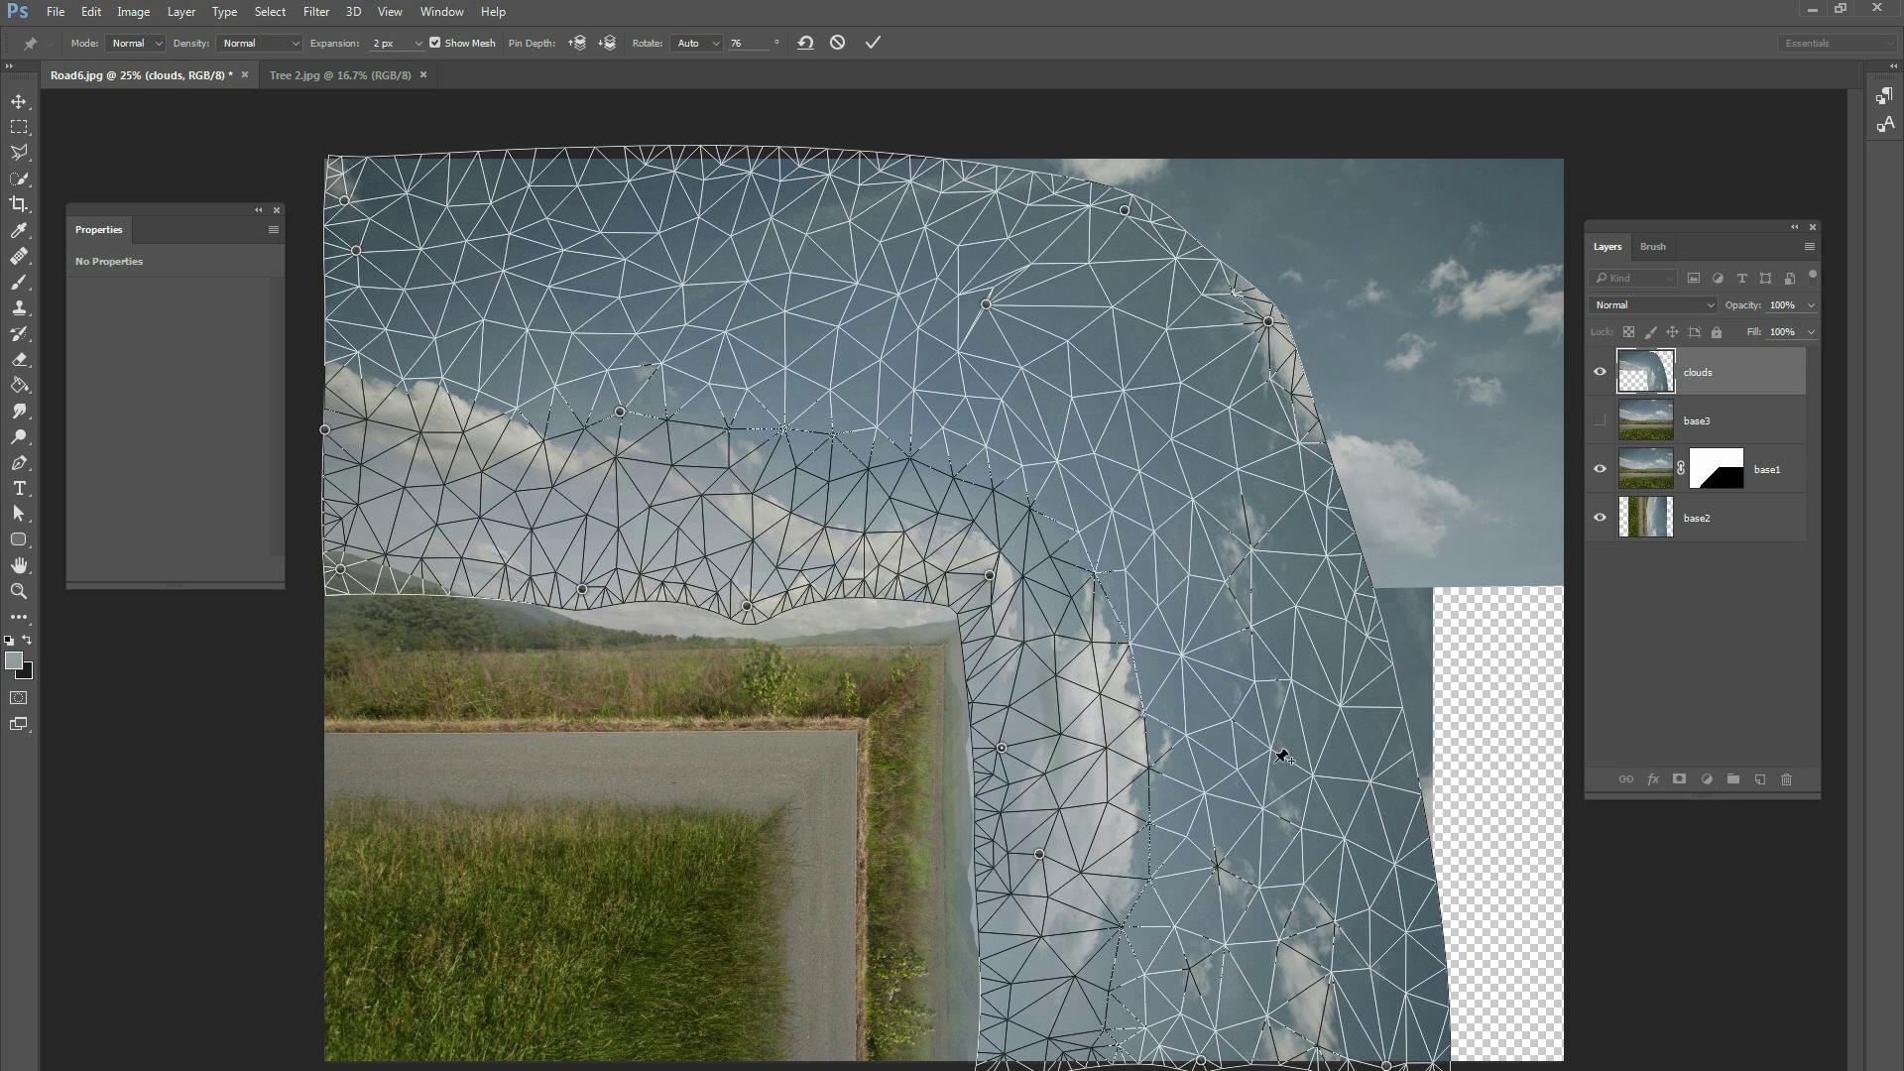
# - Widen the descending clouds outward, pin the middle of the bend, and commit the Puppet Warp
pyautogui.moveTo(1227, 727); pyautogui.dragTo(1265, 716)
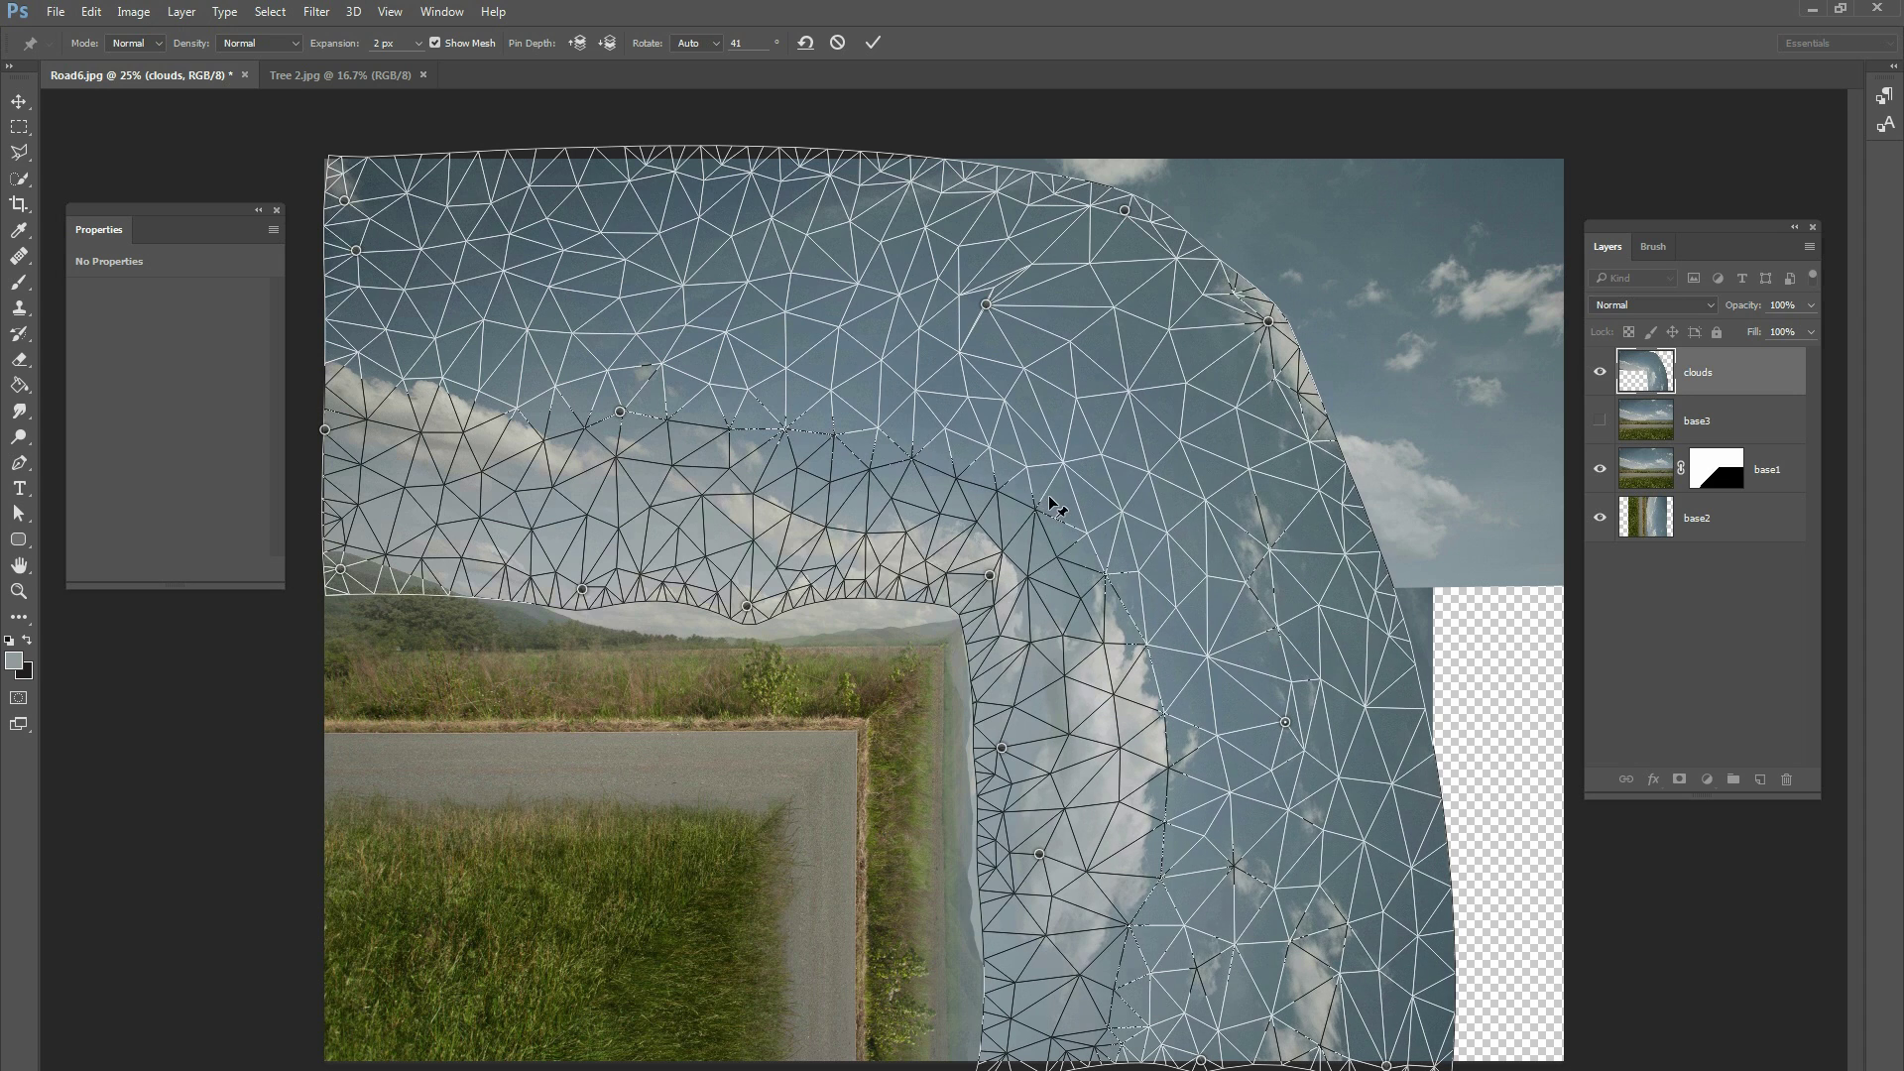
pyautogui.moveTo(1051, 494); pyautogui.dragTo(1057, 491)
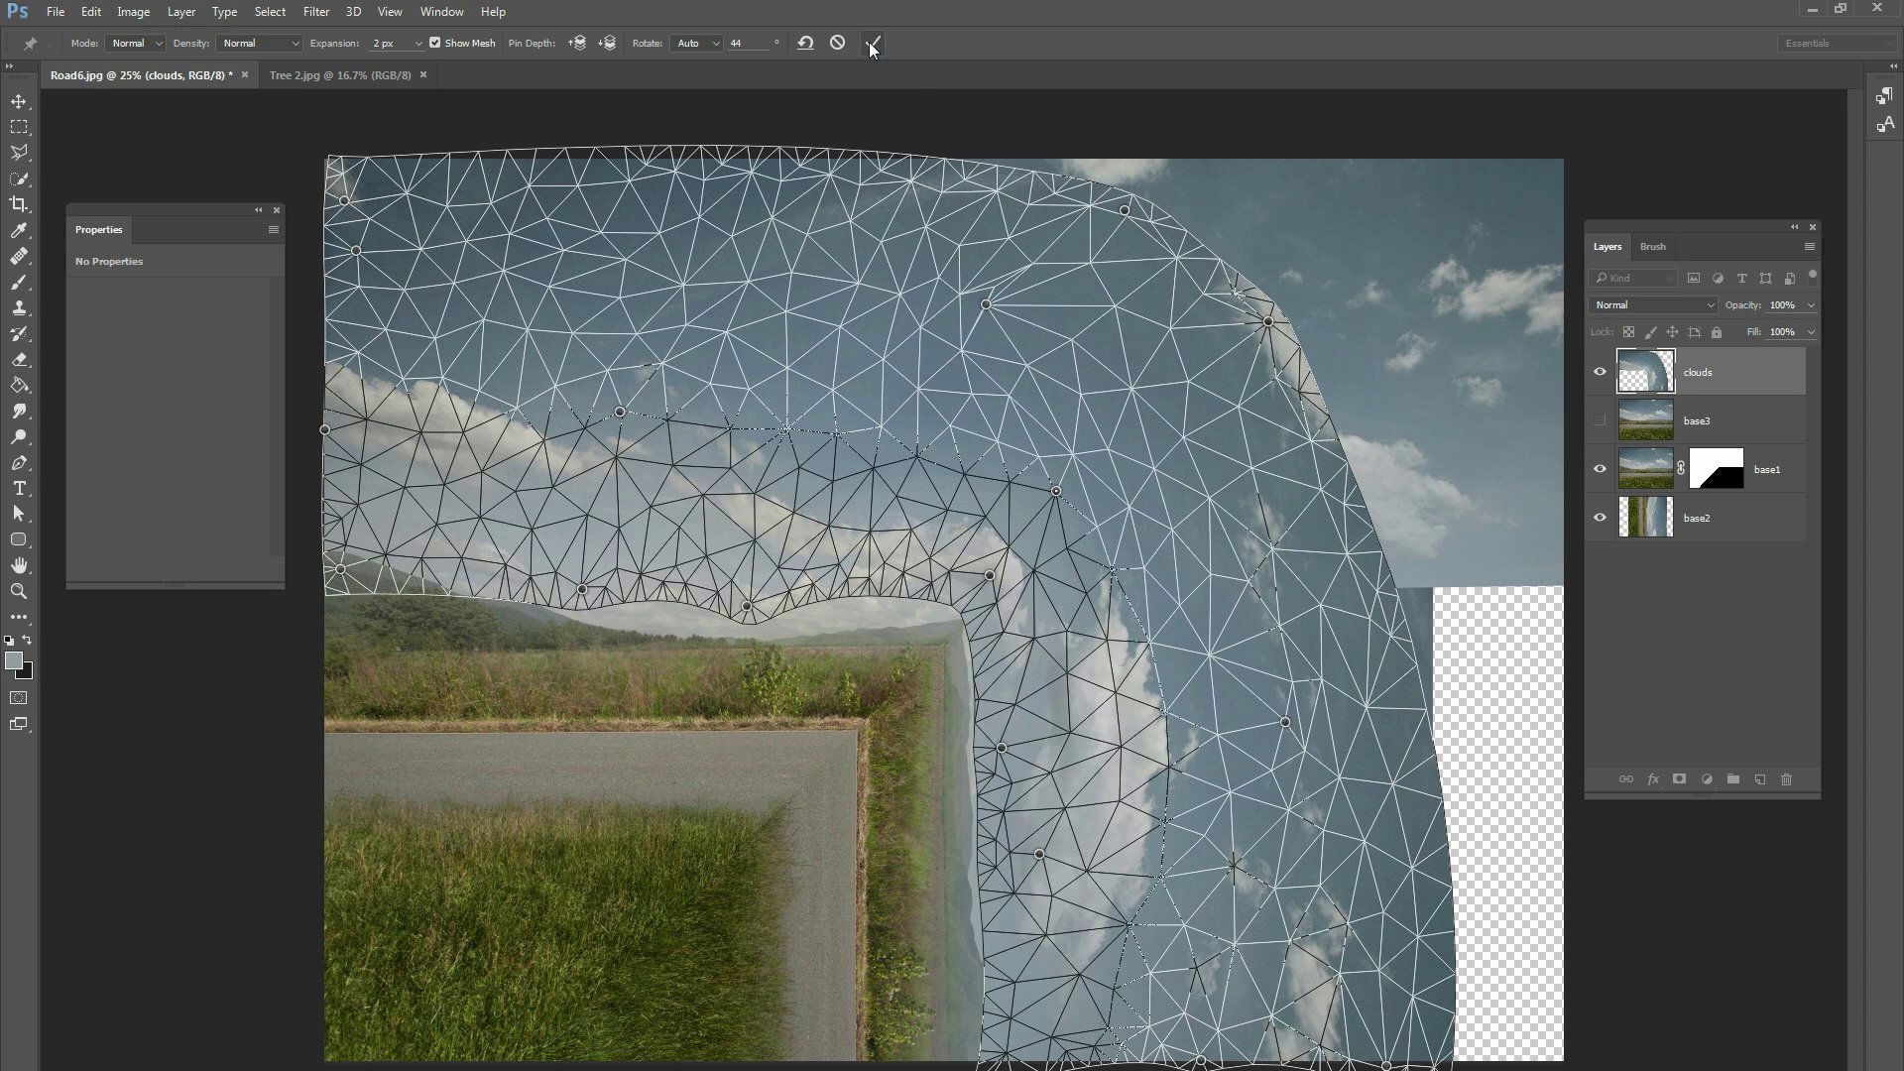
pyautogui.click(872, 45)
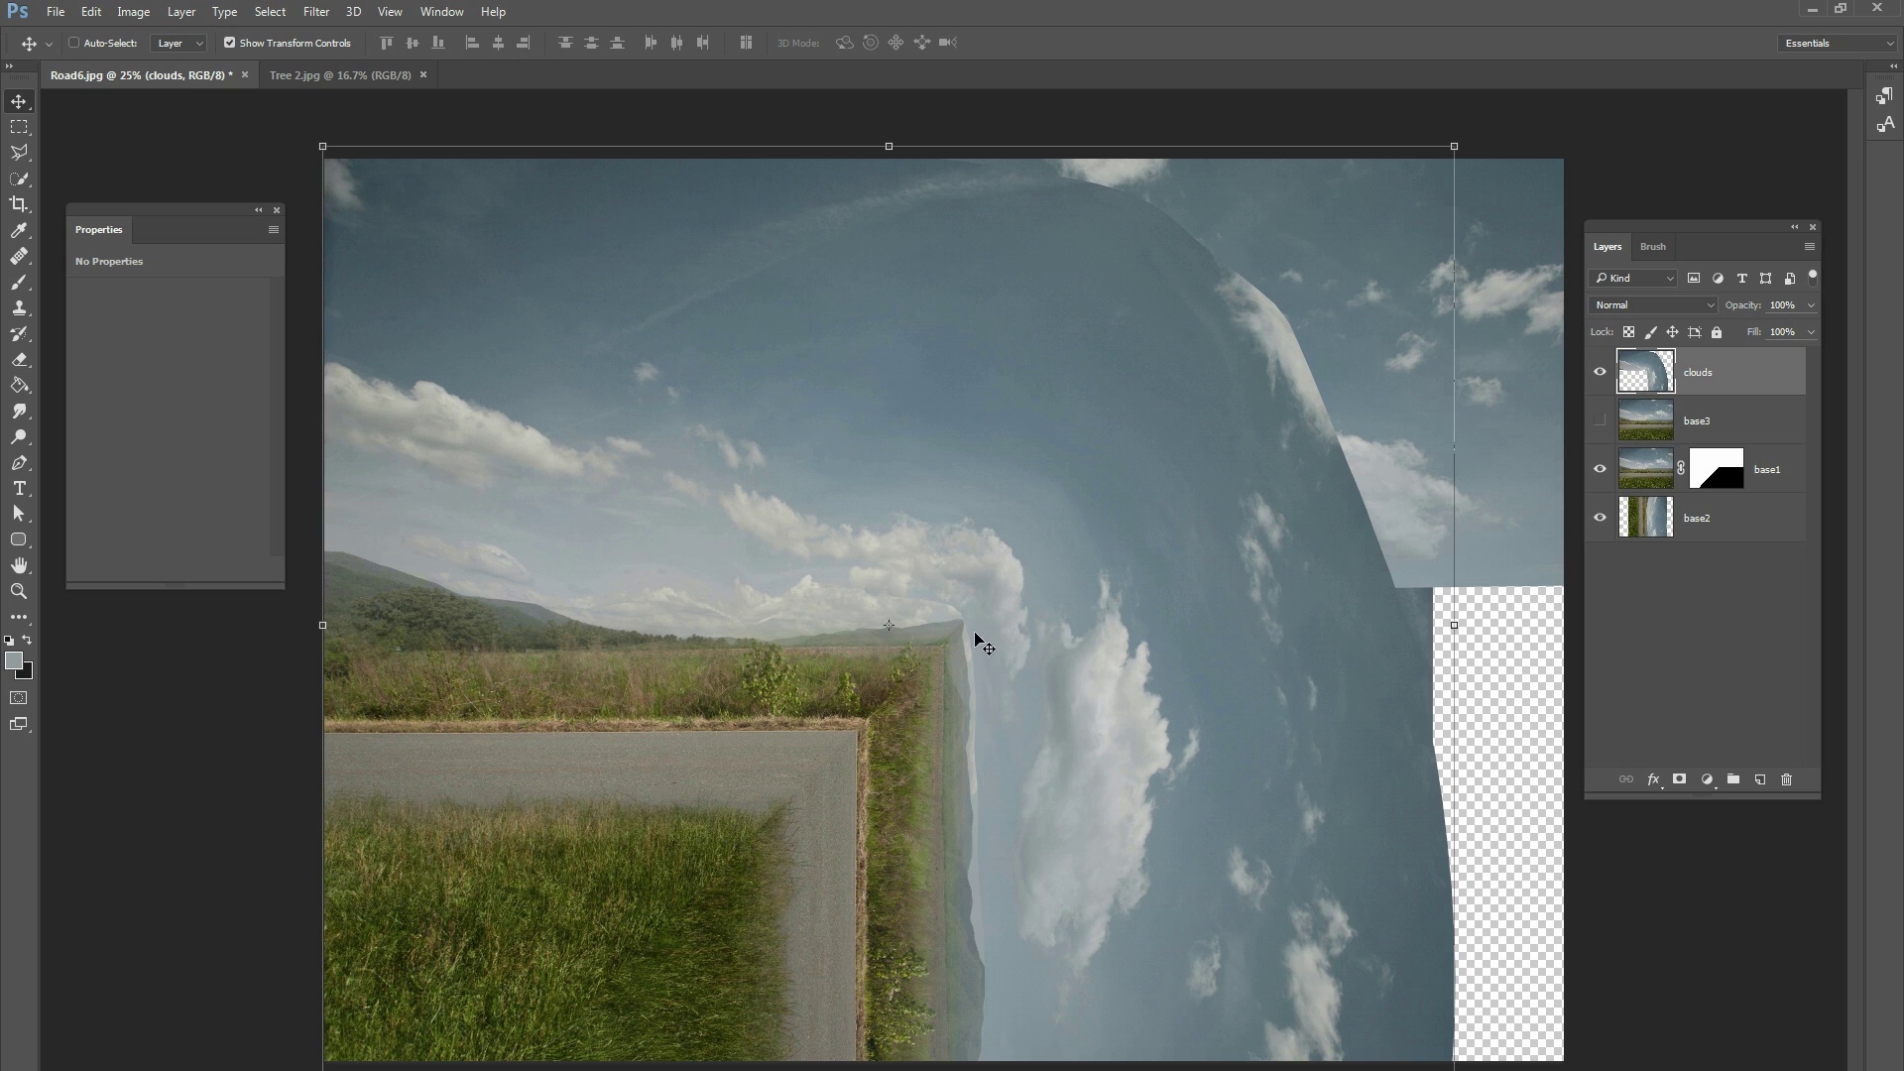
# - Add a layer mask to the clouds layer and set up a soft black brush of 100 px with 12% flow
pyautogui.hotkey('ctrl', '+')
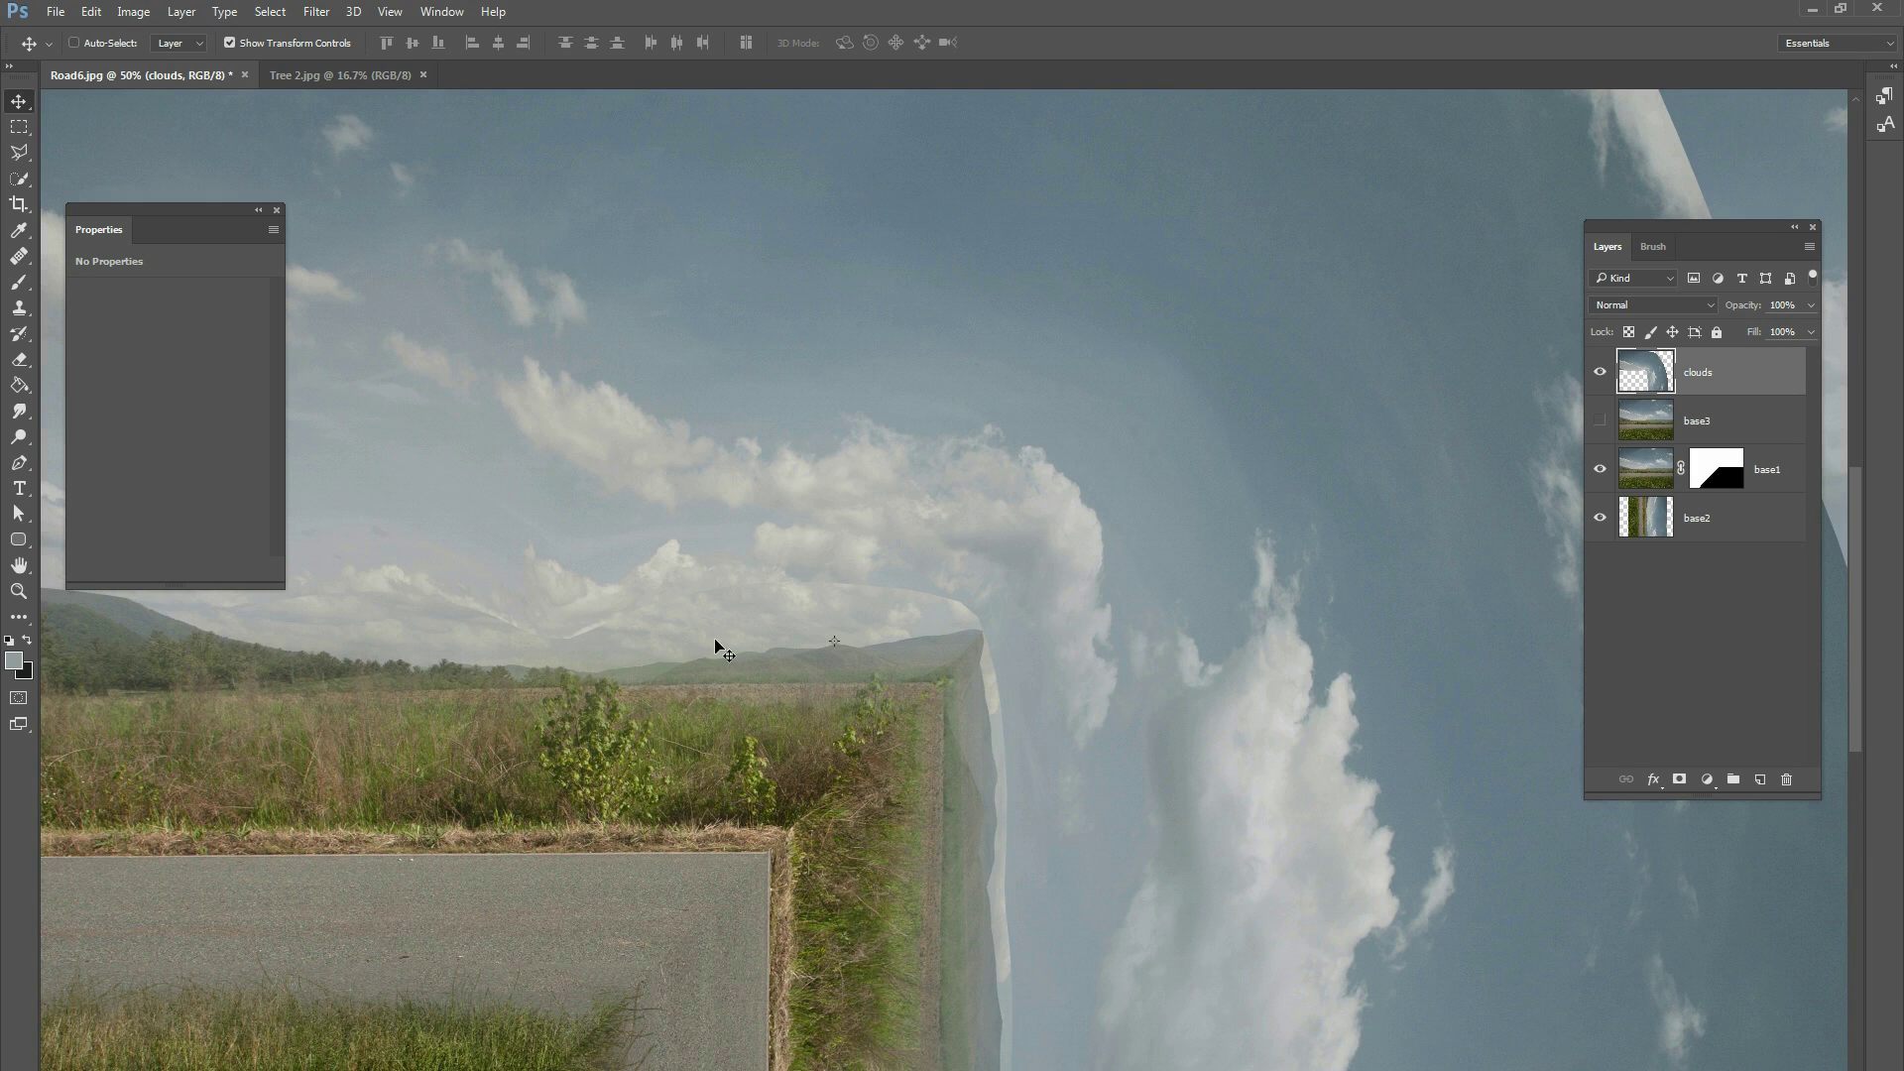
pyautogui.click(1679, 779)
pyautogui.click(19, 282)
pyautogui.rightClick(867, 405)
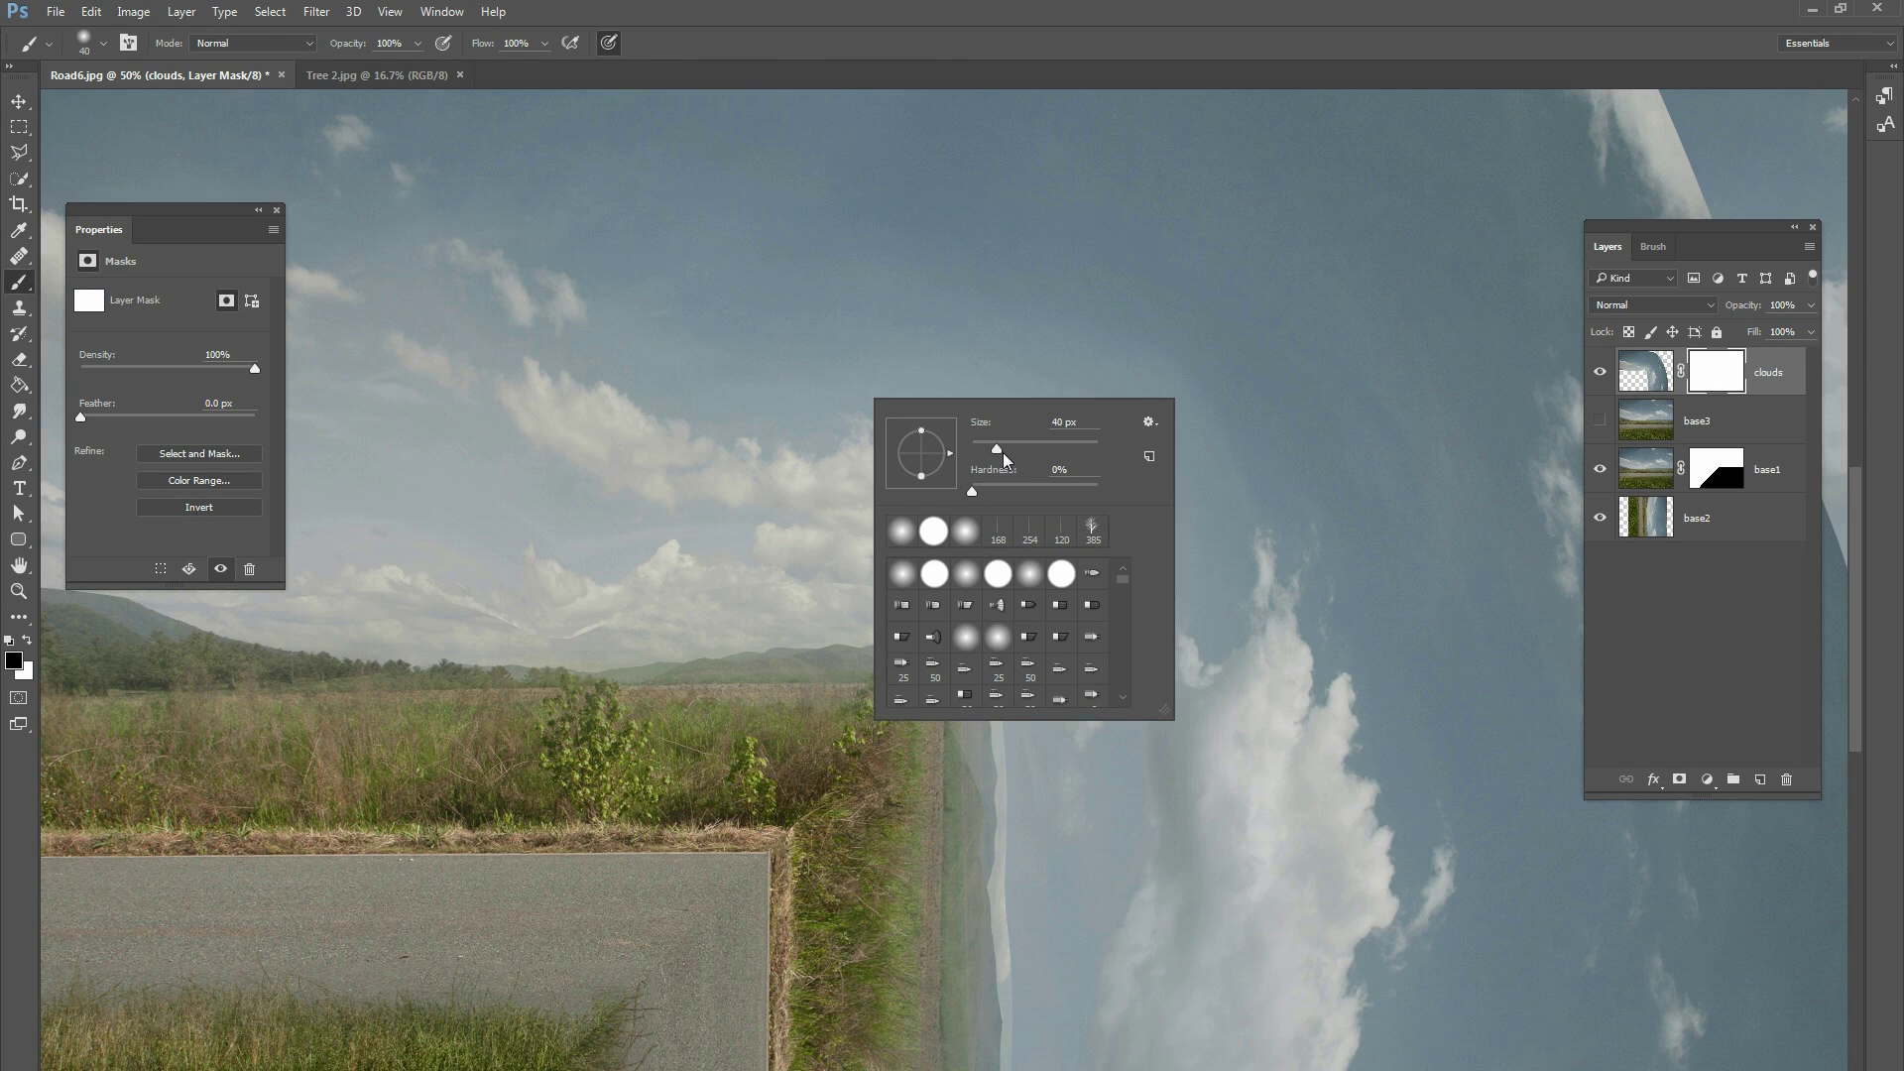
pyautogui.moveTo(1004, 449); pyautogui.dragTo(1034, 448)
pyautogui.click(544, 43)
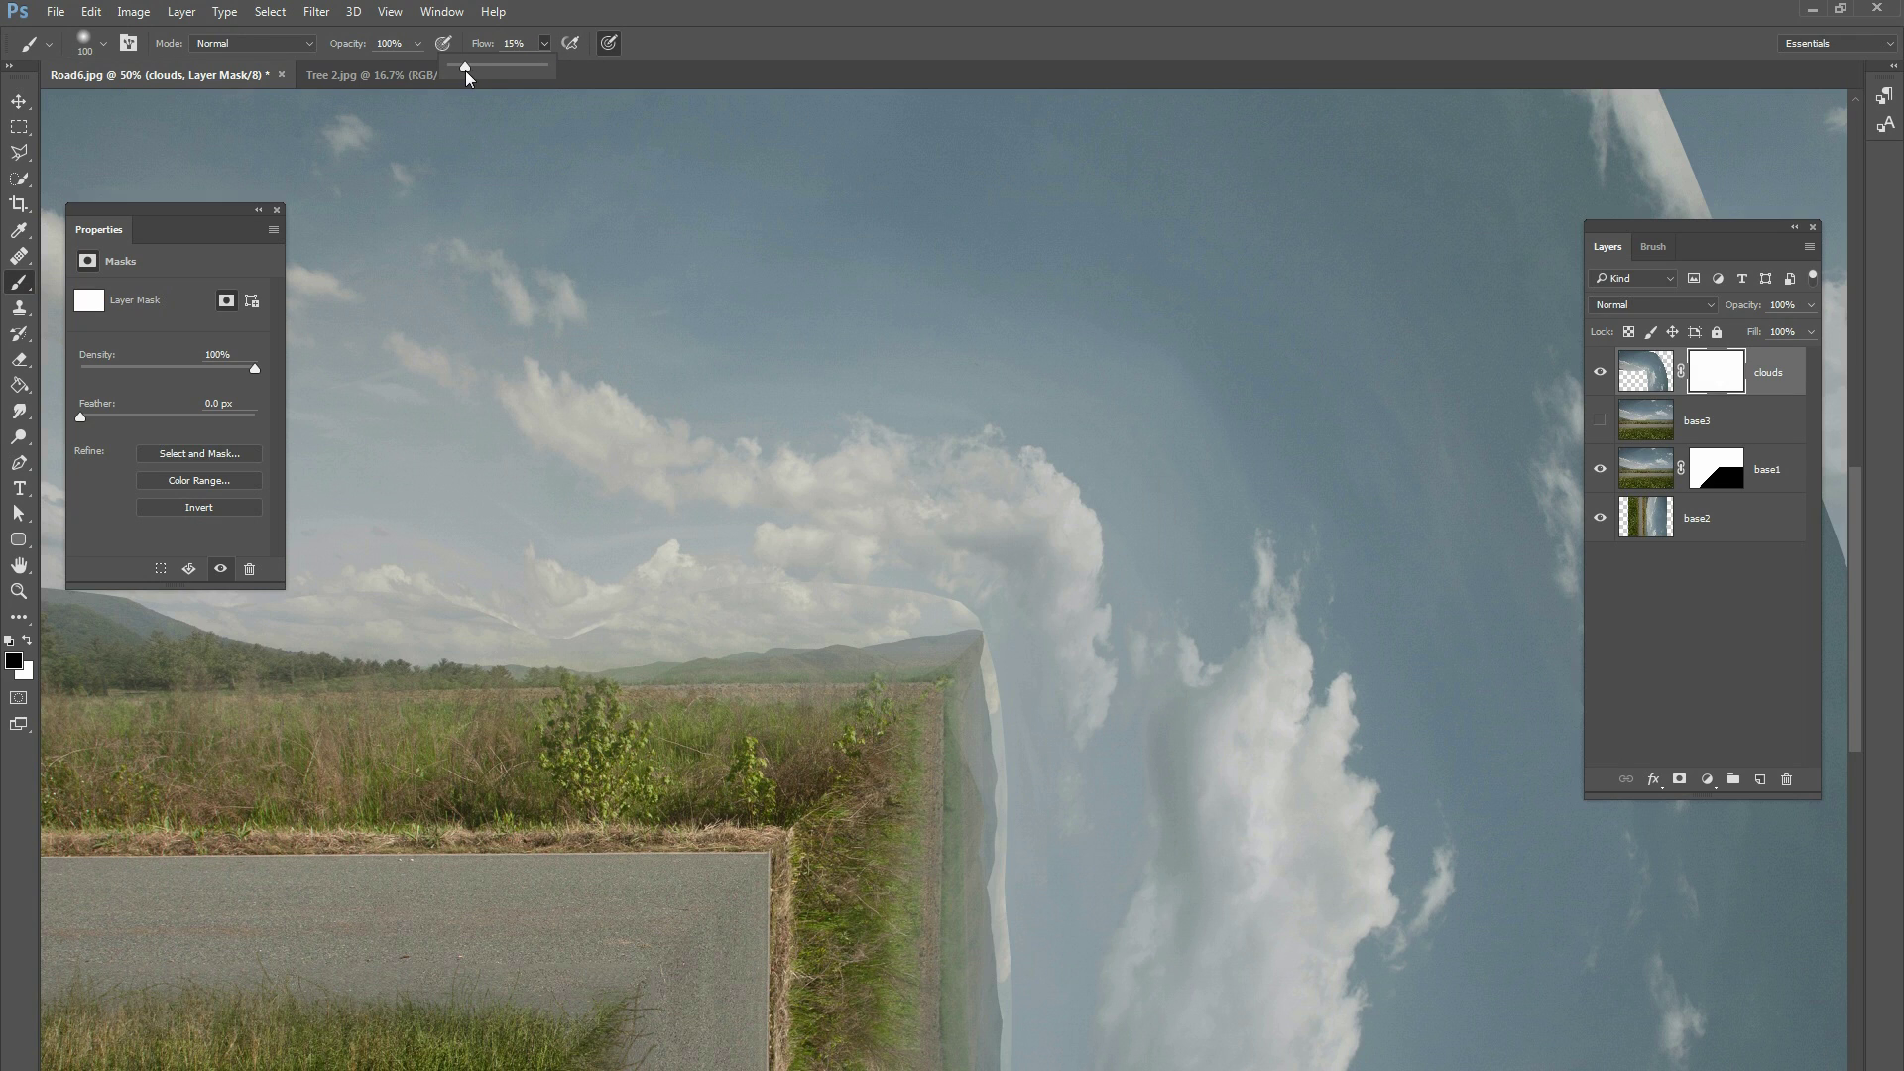
pyautogui.moveTo(466, 69); pyautogui.dragTo(463, 69)
# - Paint on the clouds mask around the hills' corner, then with a 202 px brush blend the edge down the hills and along the horizon
pyautogui.click(932, 610)
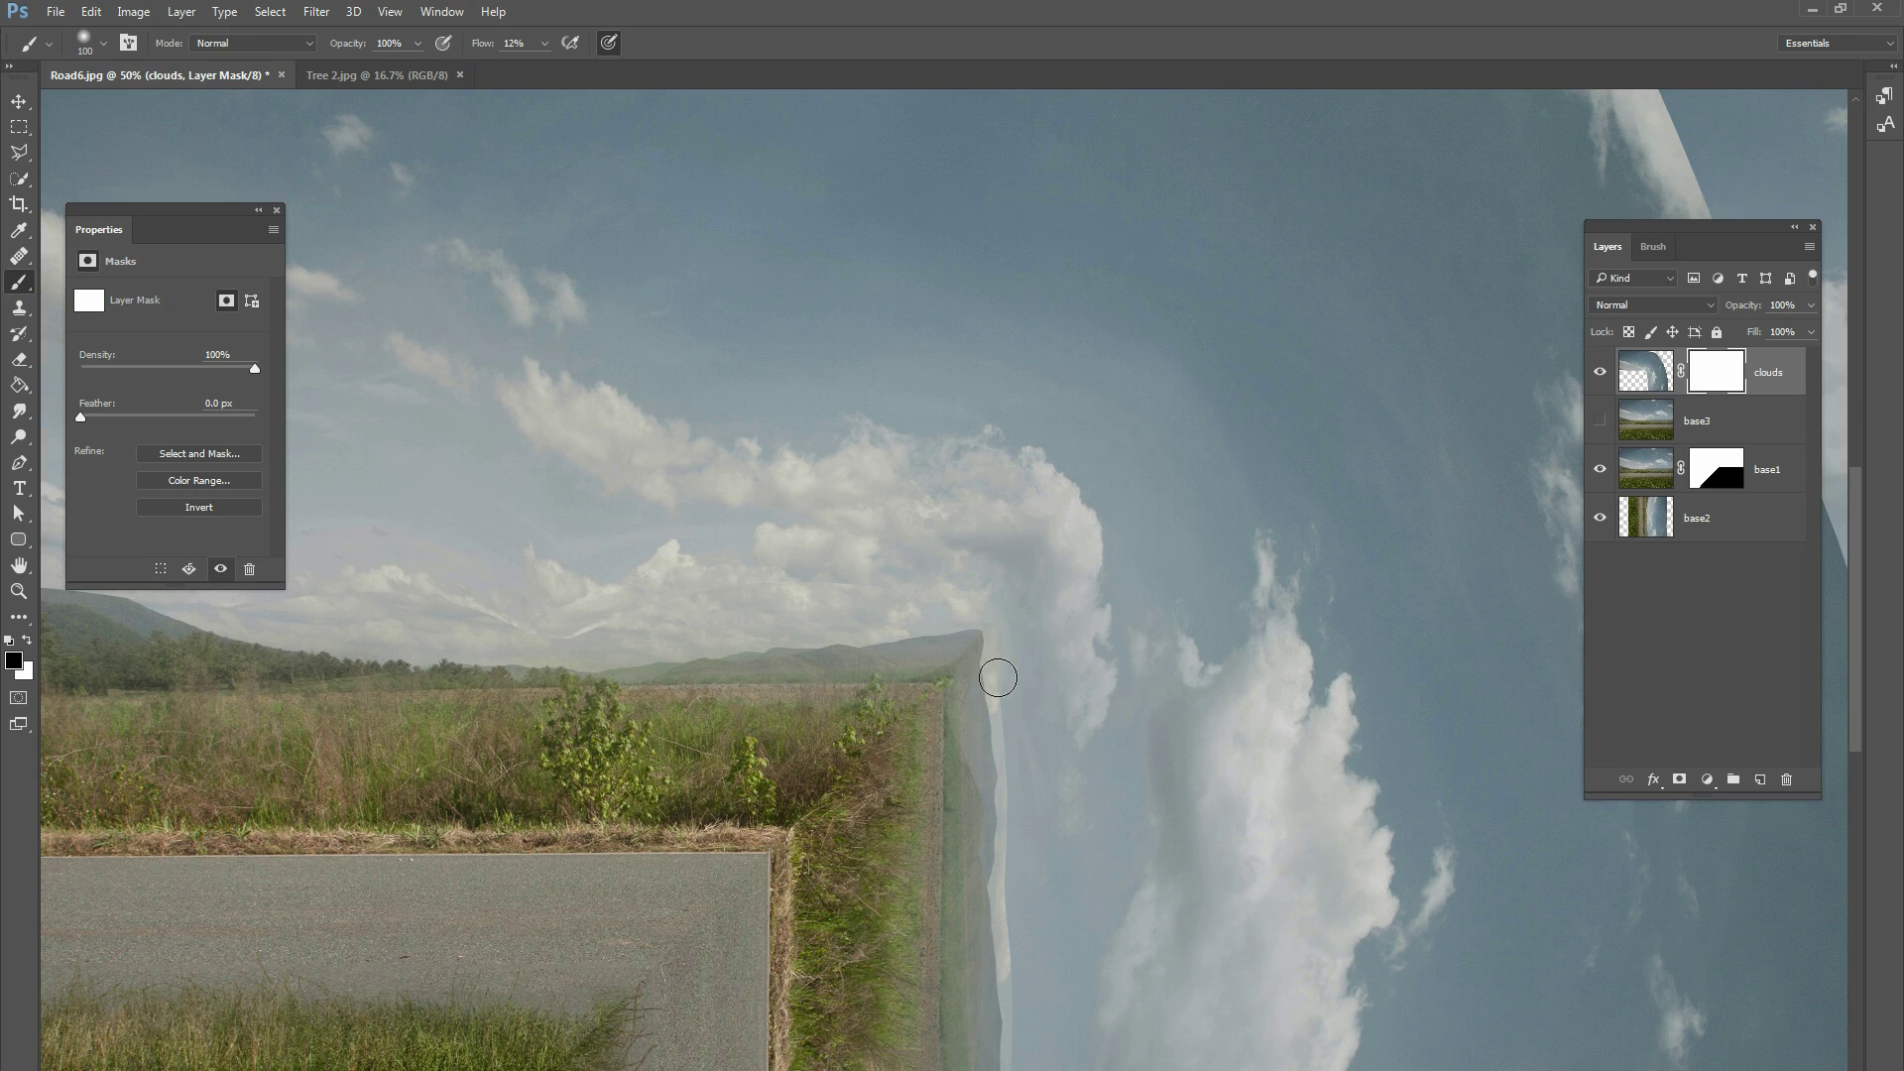
pyautogui.moveTo(1014, 699); pyautogui.dragTo(1007, 738)
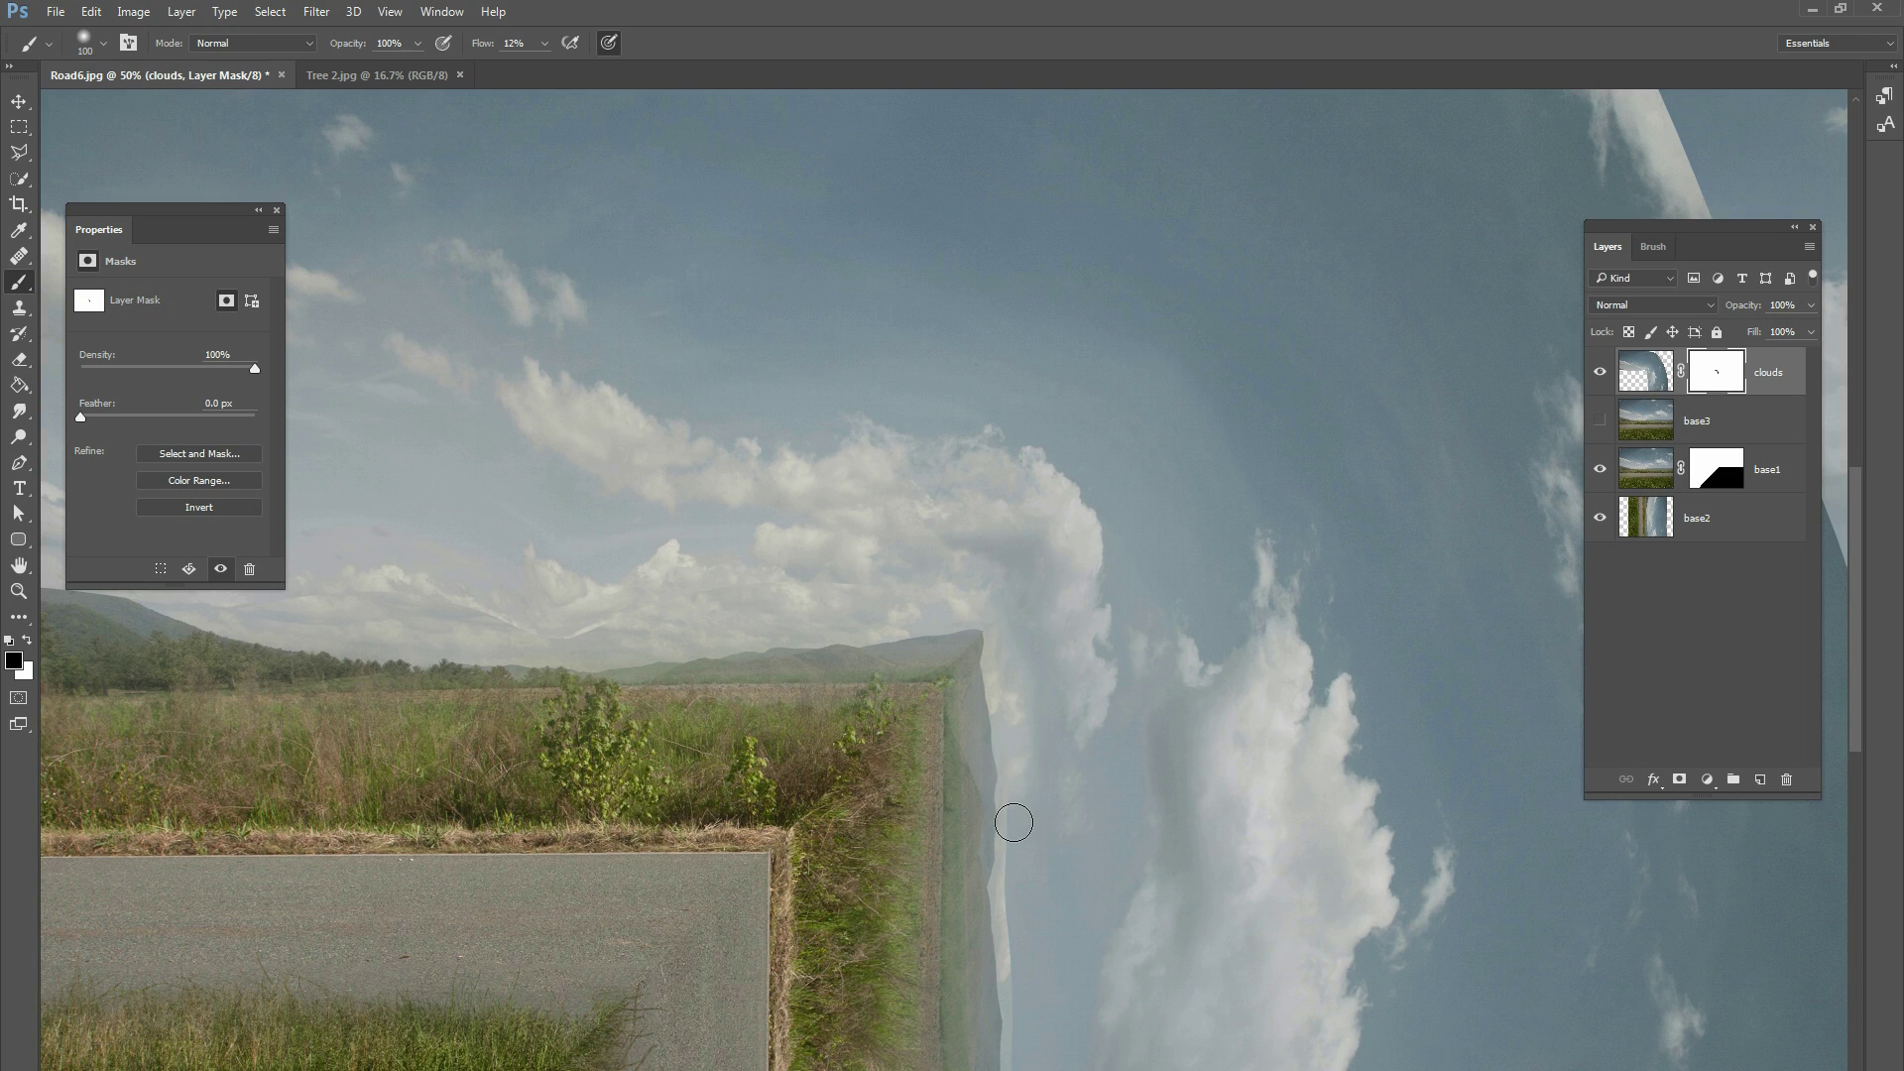
pyautogui.rightClick(1012, 676)
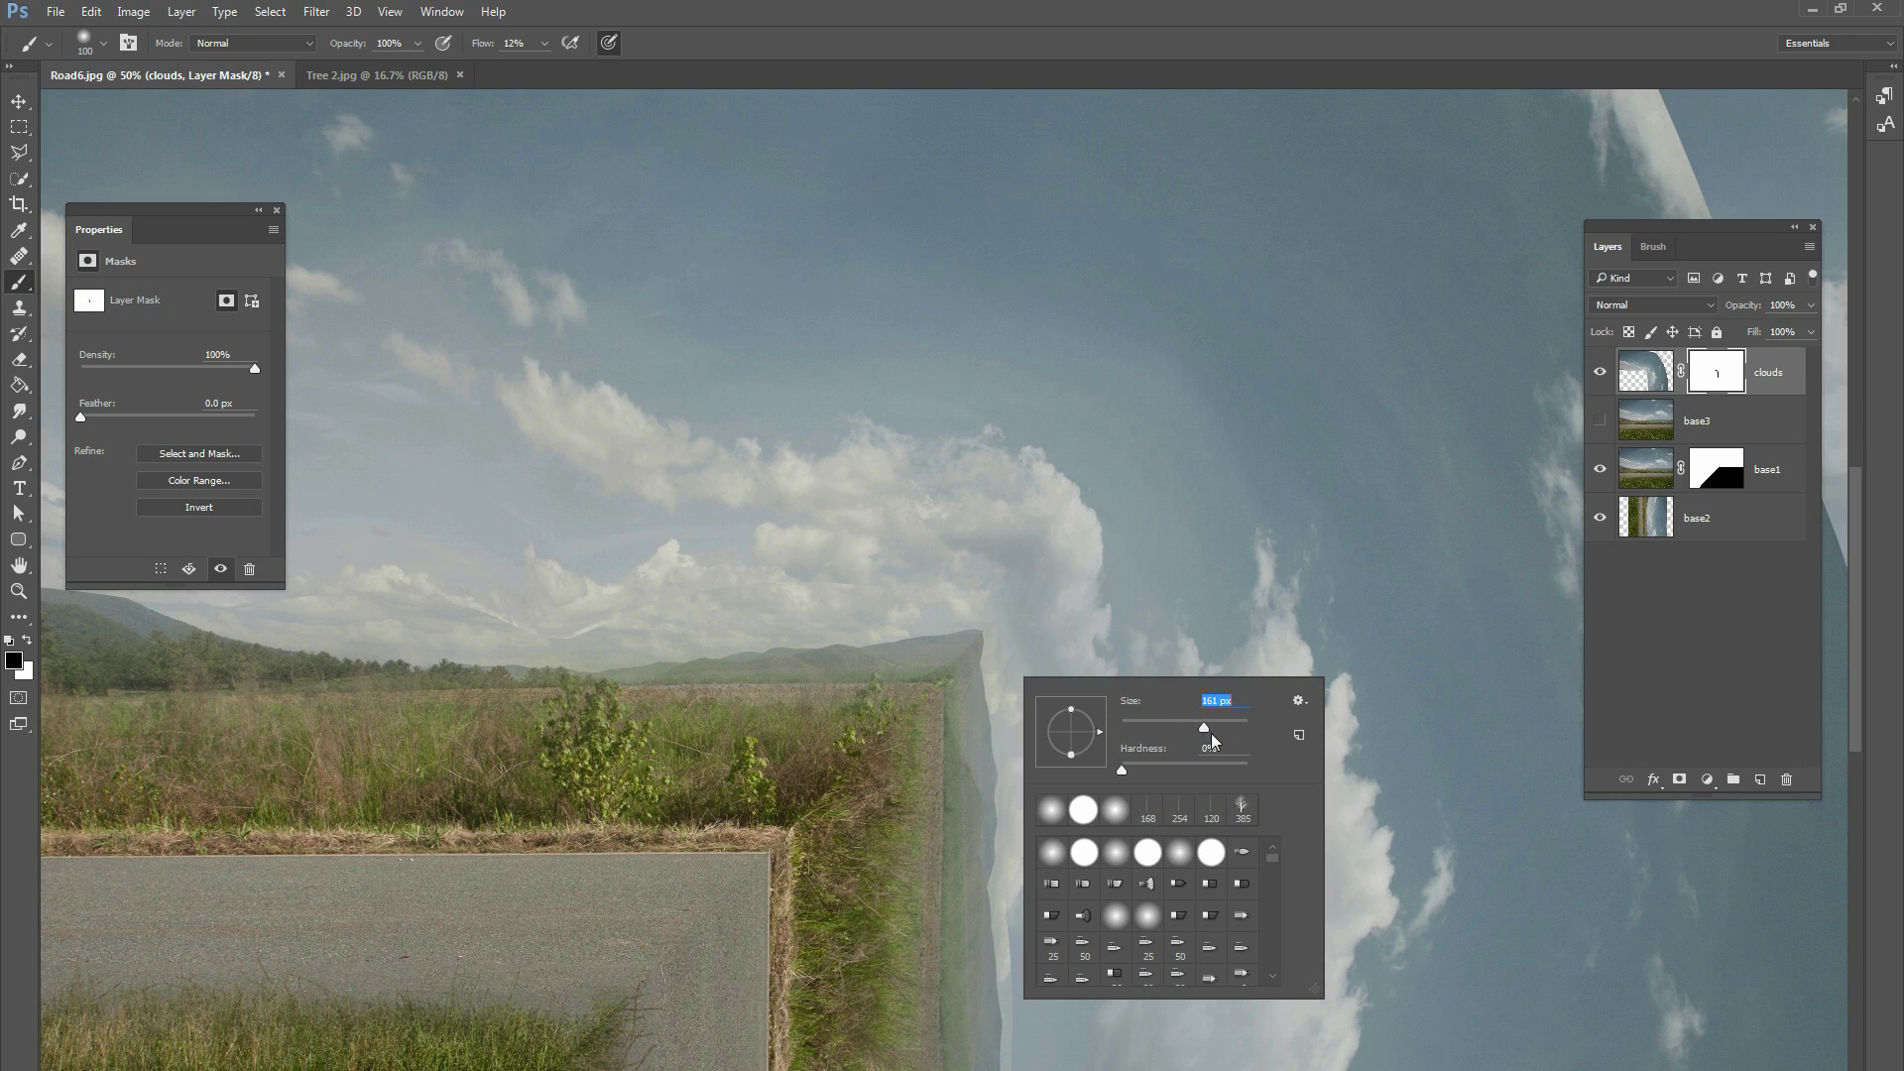
pyautogui.moveTo(1211, 734); pyautogui.dragTo(1216, 734)
pyautogui.press('Return')
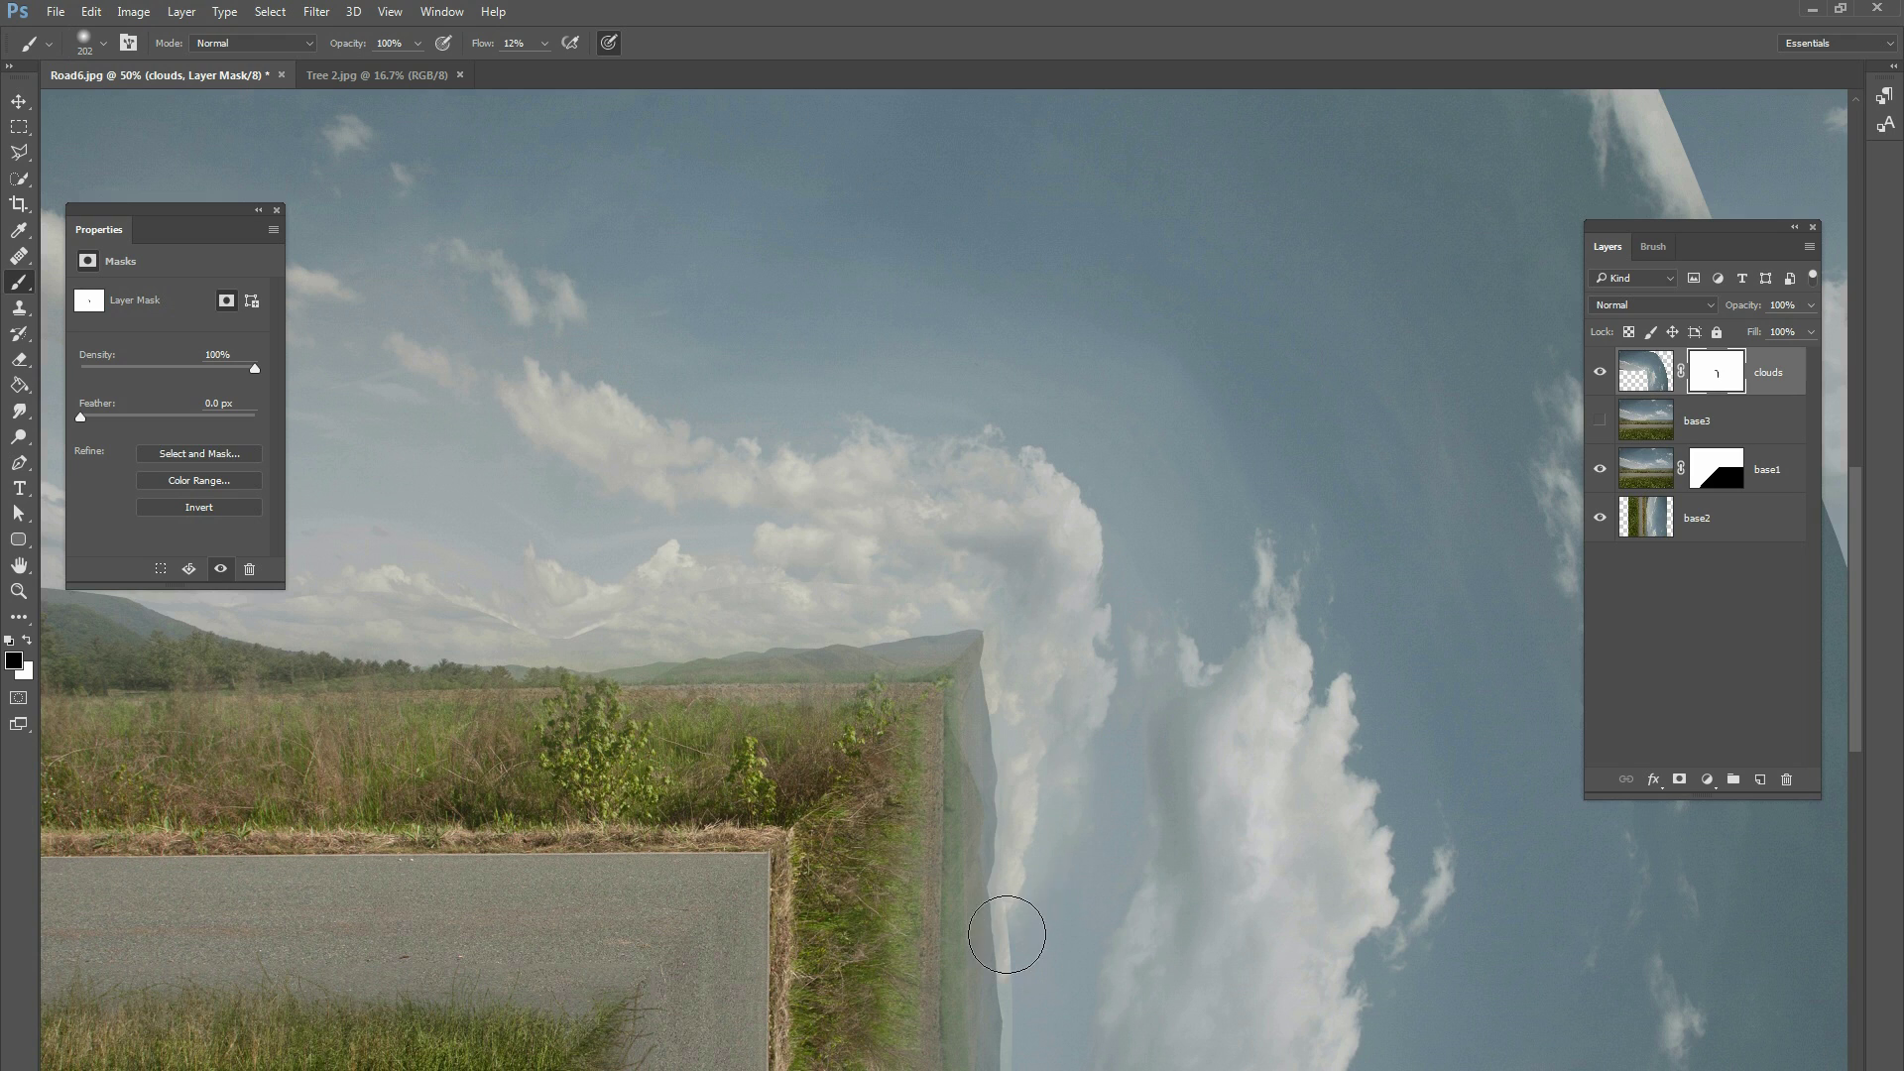
pyautogui.moveTo(643, 631)
pyautogui.mouseDown()
pyautogui.moveTo(455, 621)
pyautogui.moveTo(510, 635)
pyautogui.moveTo(600, 643)
pyautogui.moveTo(587, 624)
pyautogui.moveTo(373, 599)
pyautogui.moveTo(238, 610)
pyautogui.mouseUp()
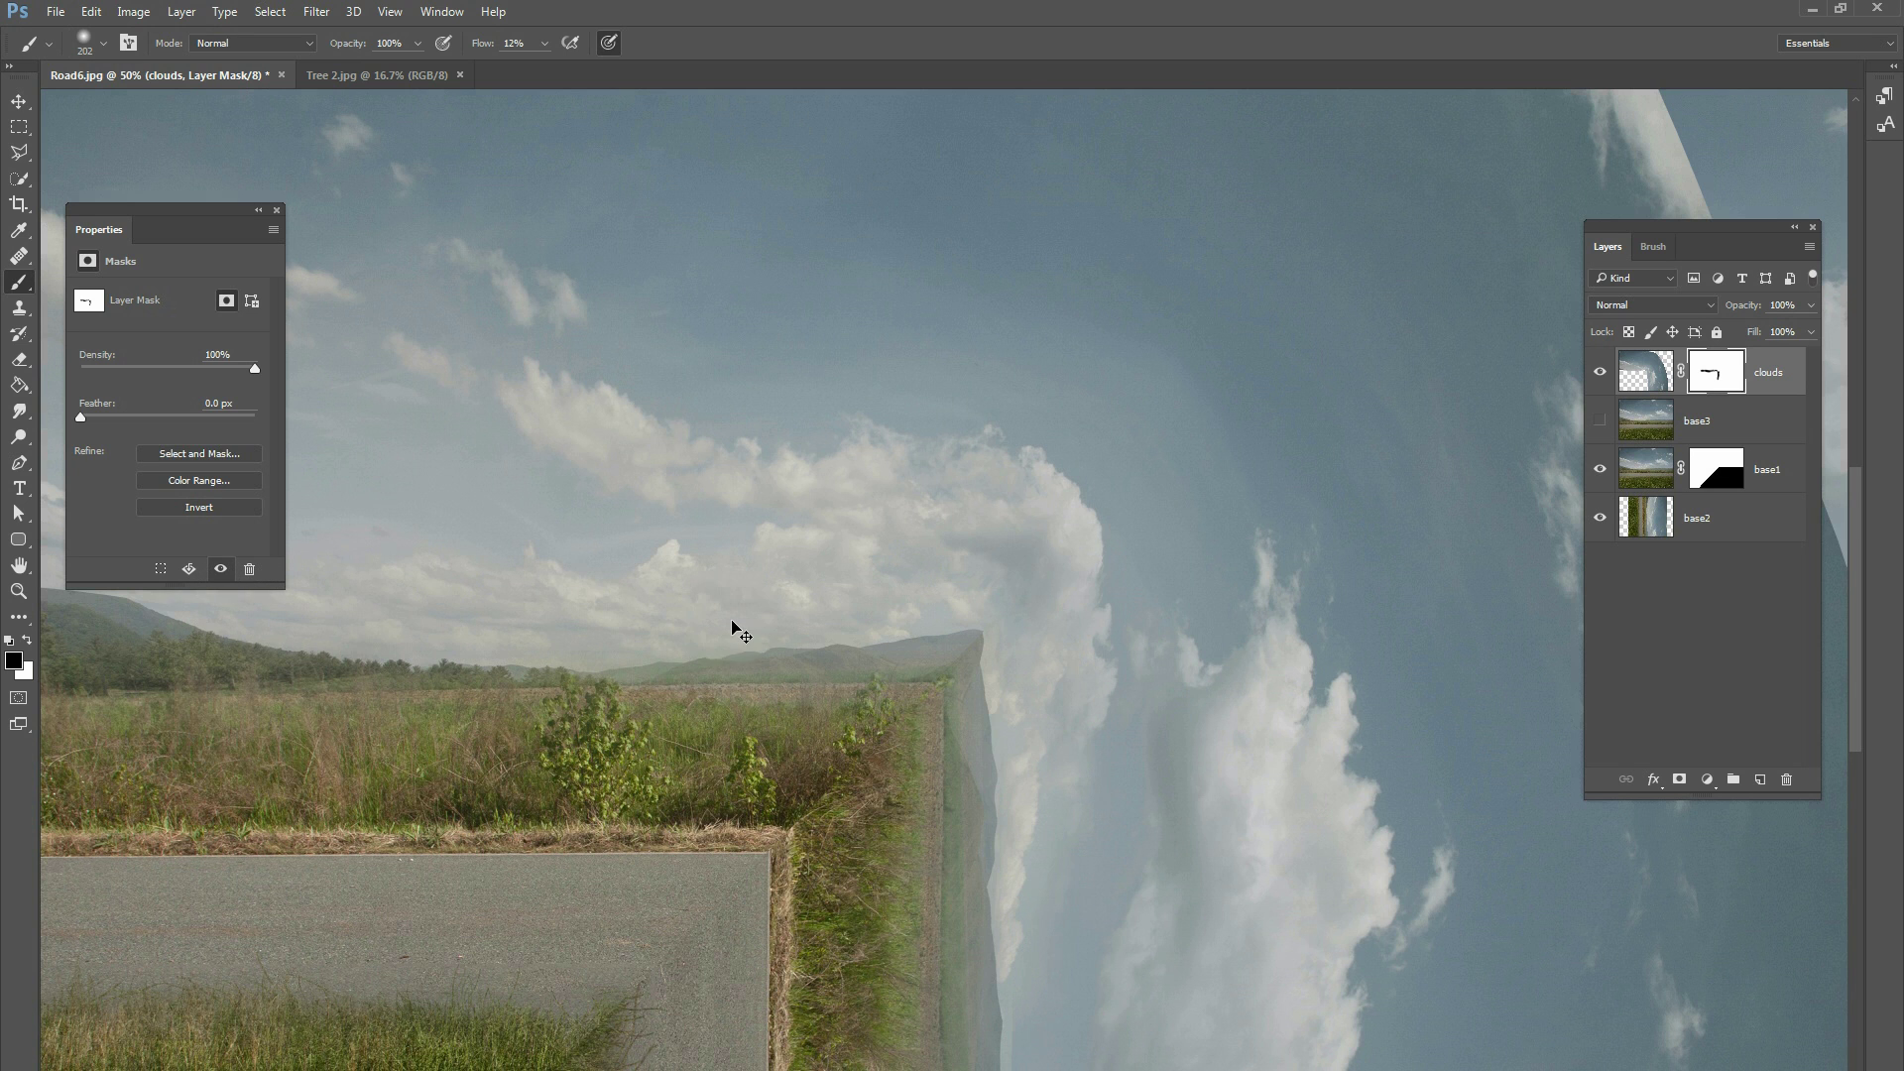
# - Enlarge the brush to 354 px and soften the rest of the clouds' inner edge on the mask along the vertical hills and horizon
pyautogui.hotkey('ctrl', '-')
pyautogui.hotkey('ctrl', '-')
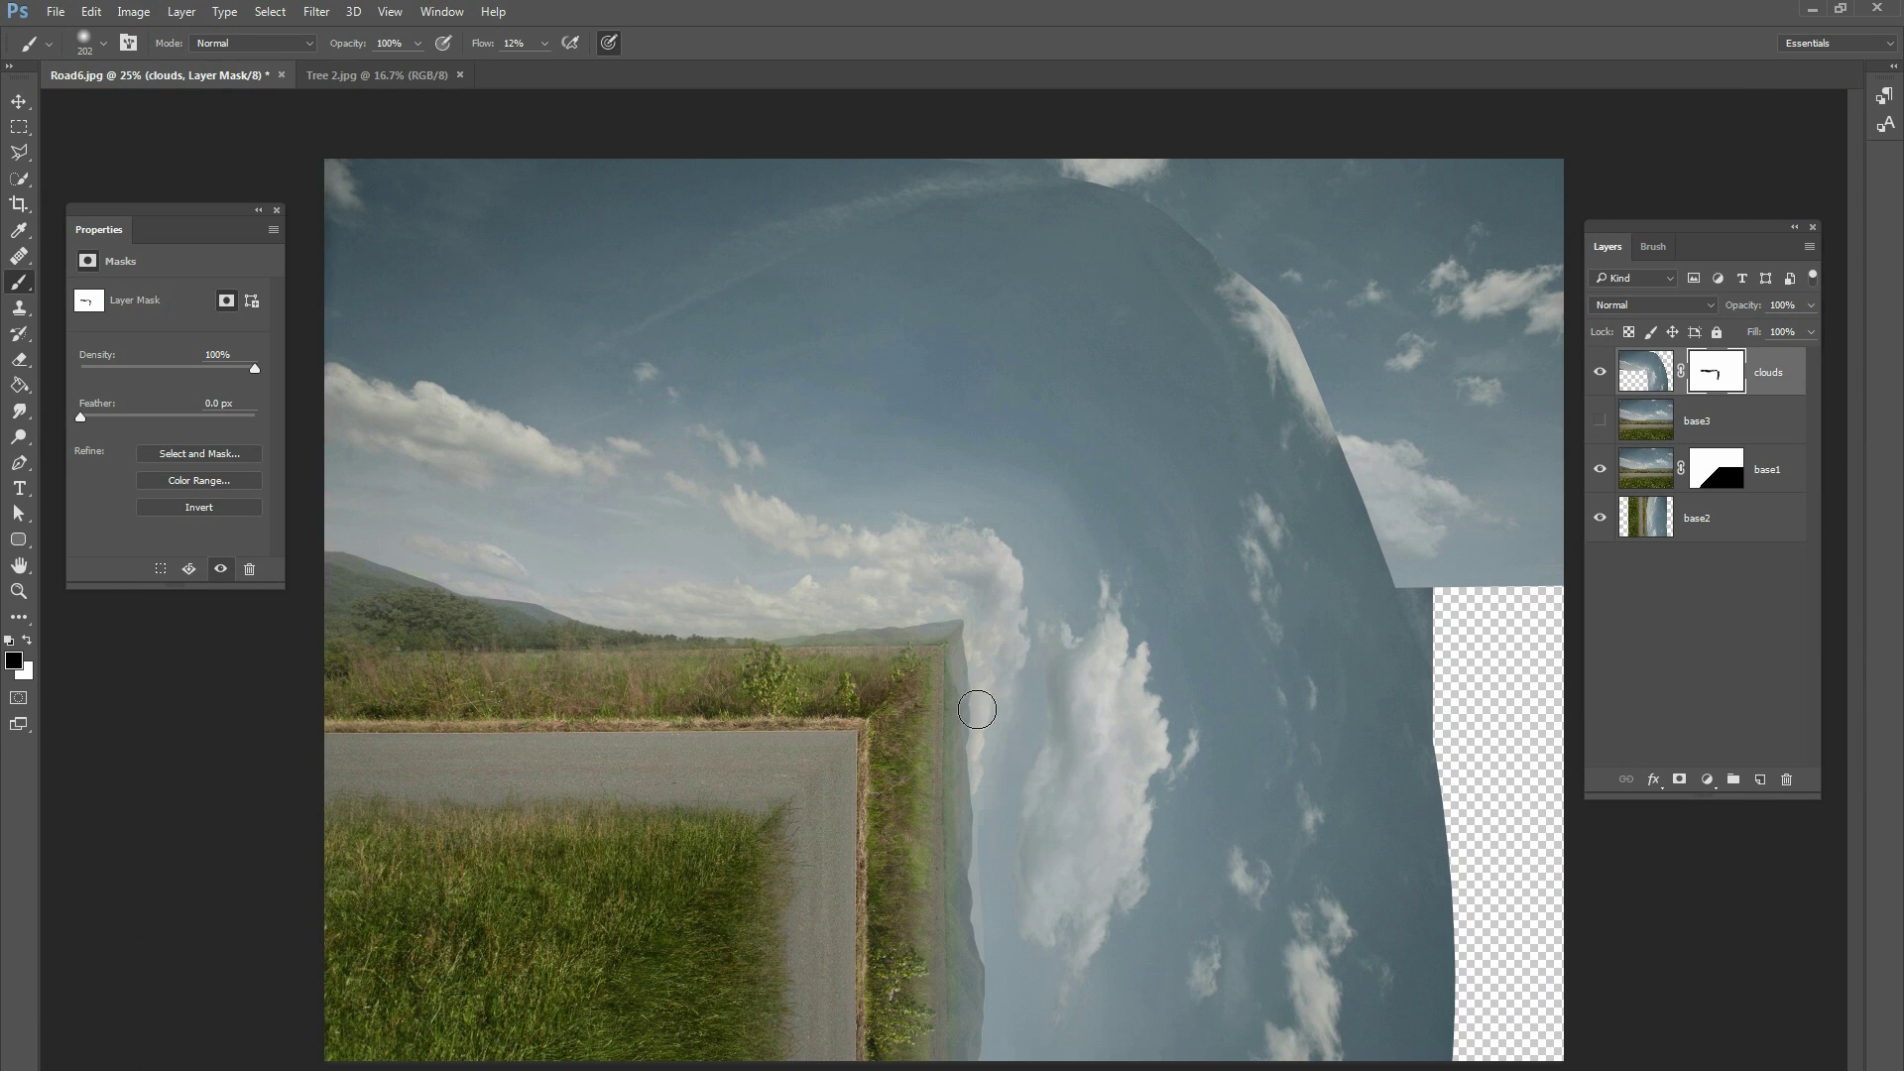
pyautogui.rightClick(1007, 691)
pyautogui.moveTo(1208, 737); pyautogui.dragTo(1213, 738)
pyautogui.click(978, 754)
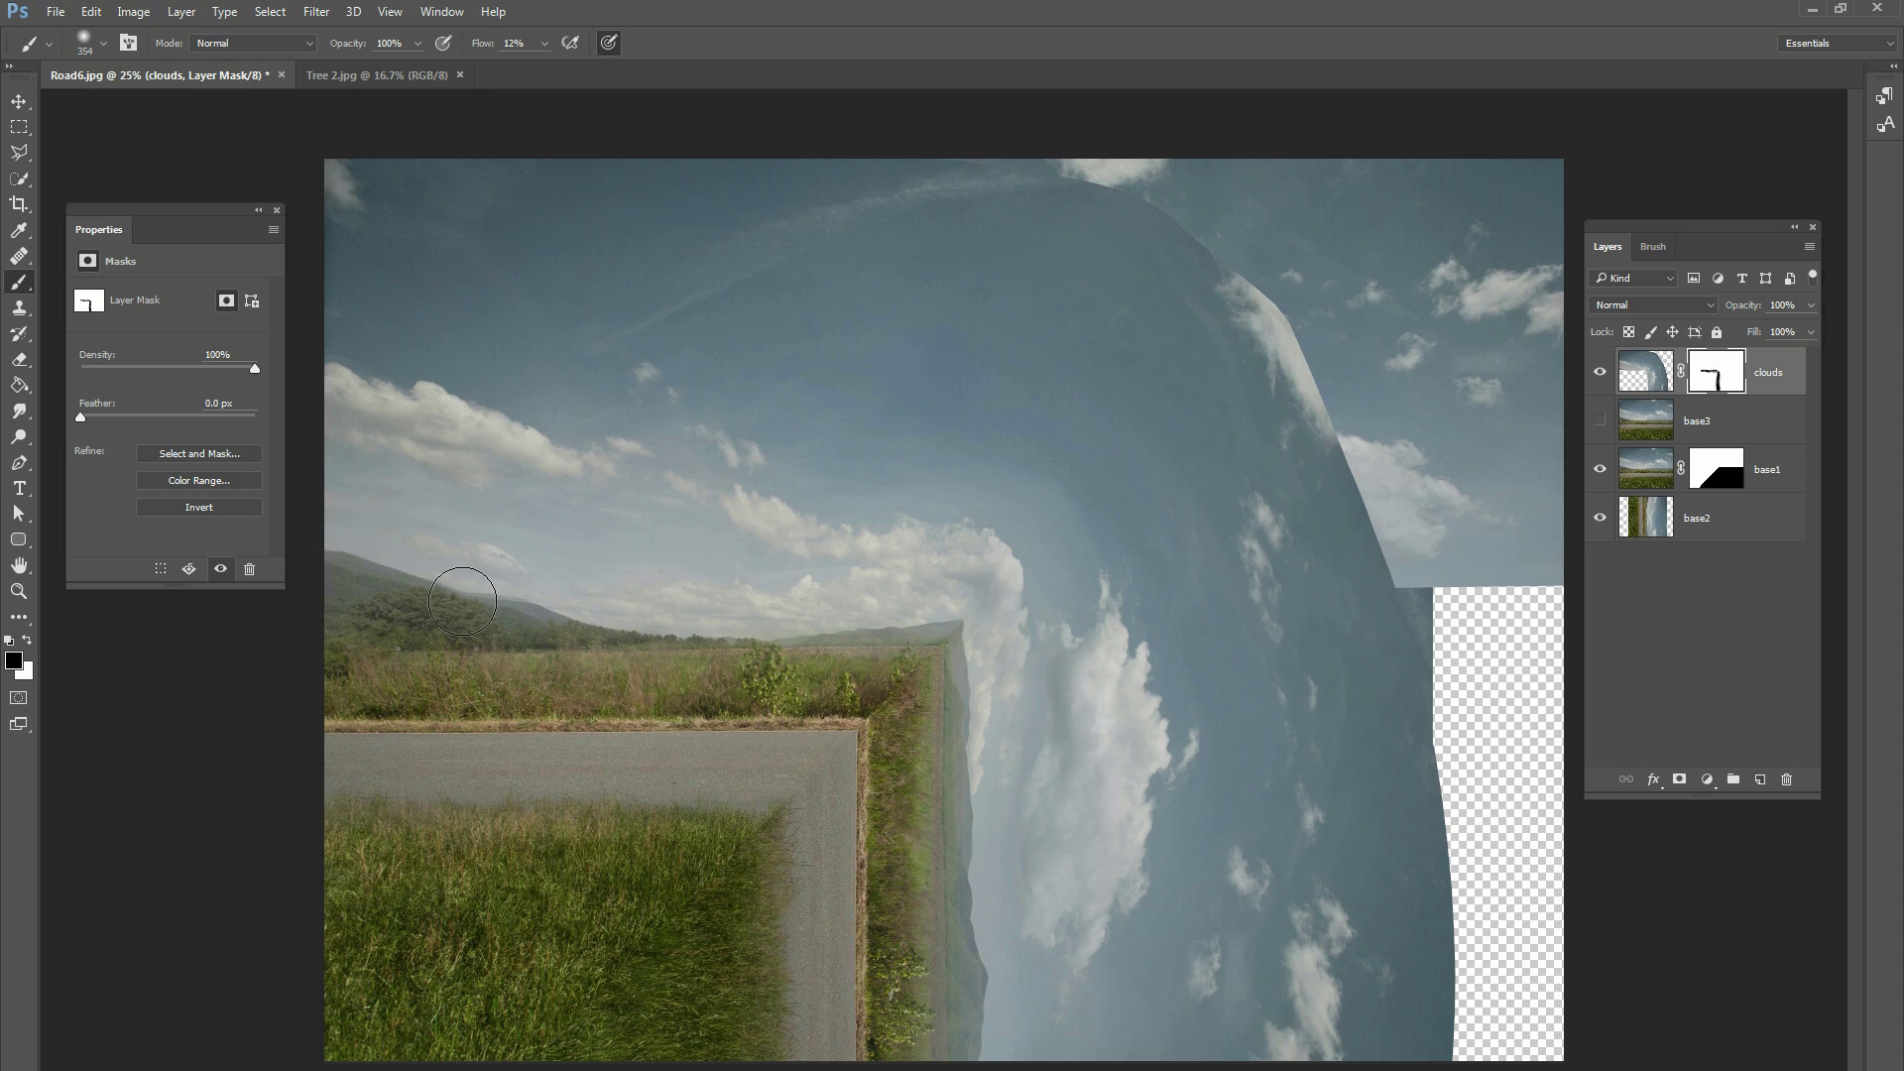
pyautogui.moveTo(601, 614)
pyautogui.mouseDown()
pyautogui.moveTo(660, 615)
pyautogui.moveTo(662, 642)
pyautogui.moveTo(894, 615)
pyautogui.moveTo(944, 653)
pyautogui.moveTo(885, 643)
pyautogui.moveTo(930, 629)
pyautogui.moveTo(910, 778)
pyautogui.moveTo(919, 714)
pyautogui.moveTo(962, 708)
pyautogui.moveTo(930, 983)
pyautogui.moveTo(976, 1020)
pyautogui.moveTo(937, 720)
pyautogui.moveTo(955, 656)
pyautogui.moveTo(802, 682)
pyautogui.moveTo(898, 668)
pyautogui.moveTo(801, 649)
pyautogui.mouseUp()
pyautogui.click(19, 101)
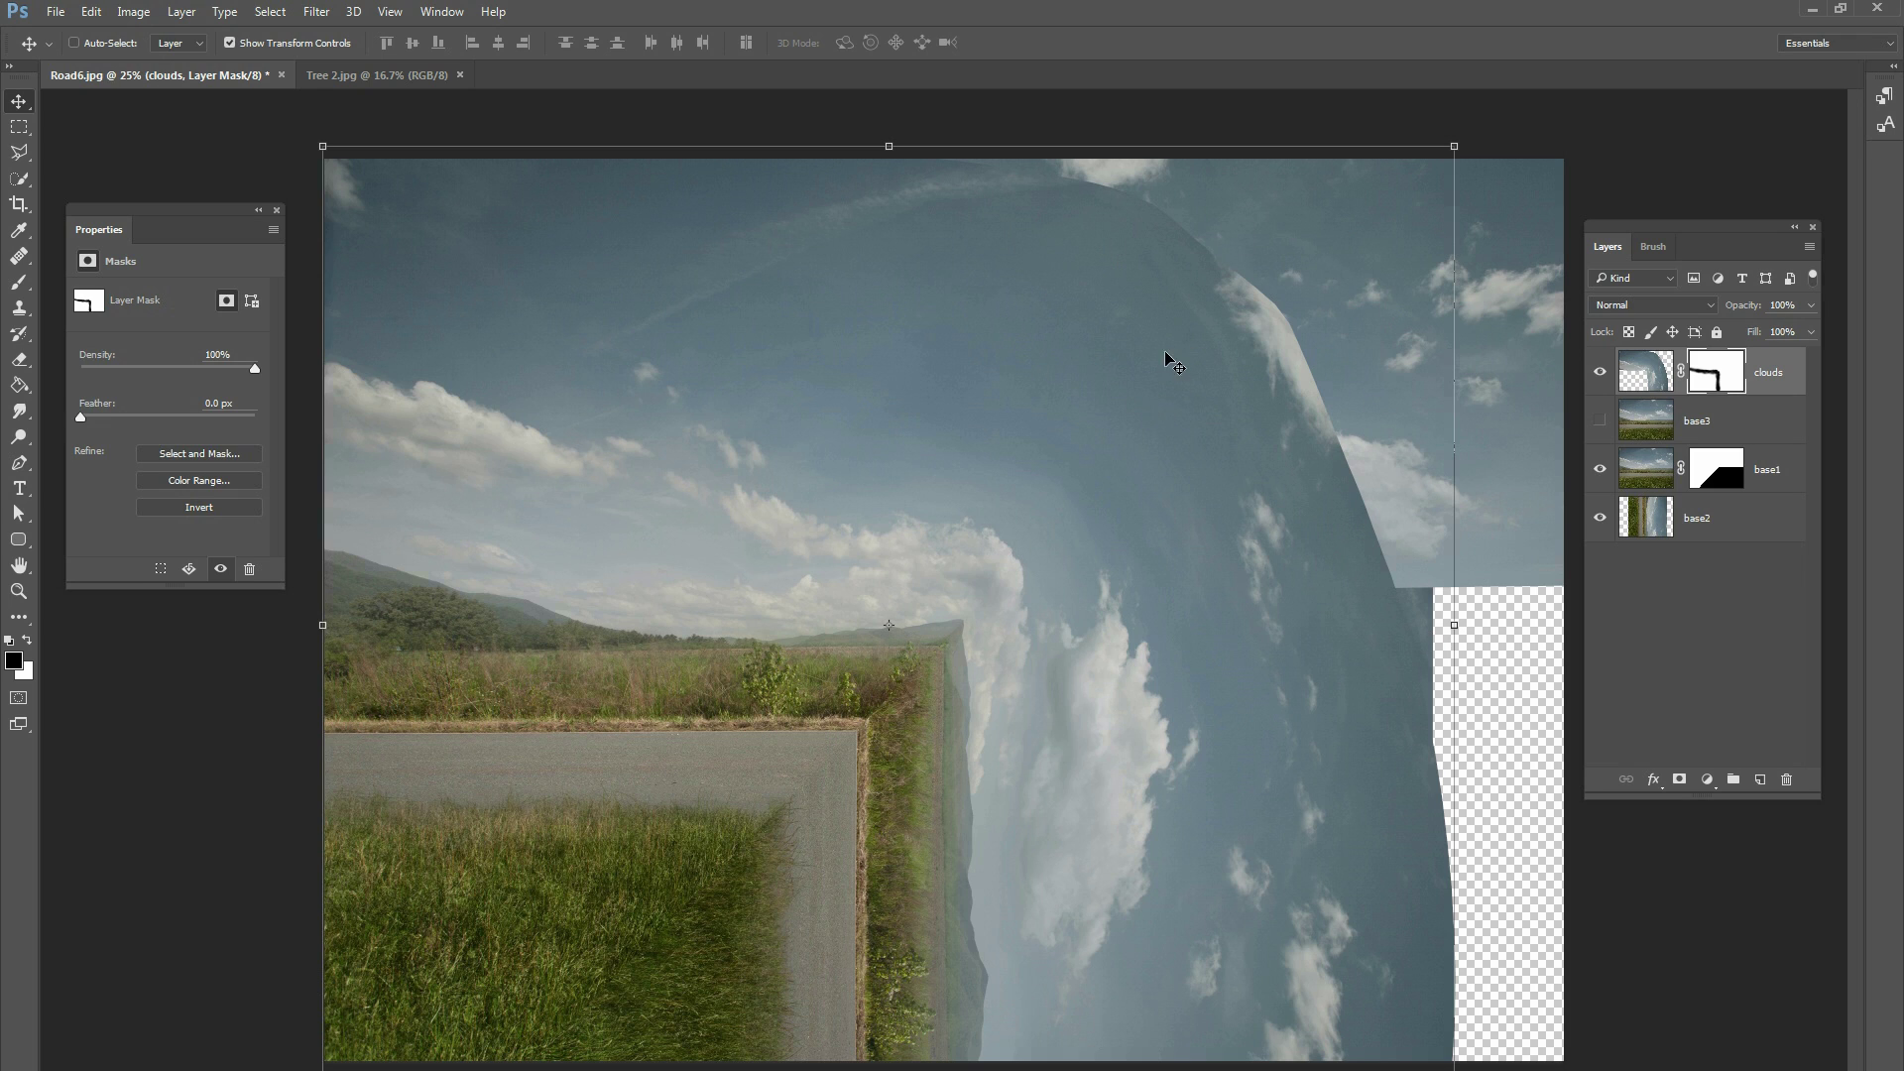
# - Crop the image to cut off the transparent right side and trim its upper and lower edges
pyautogui.click(19, 152)
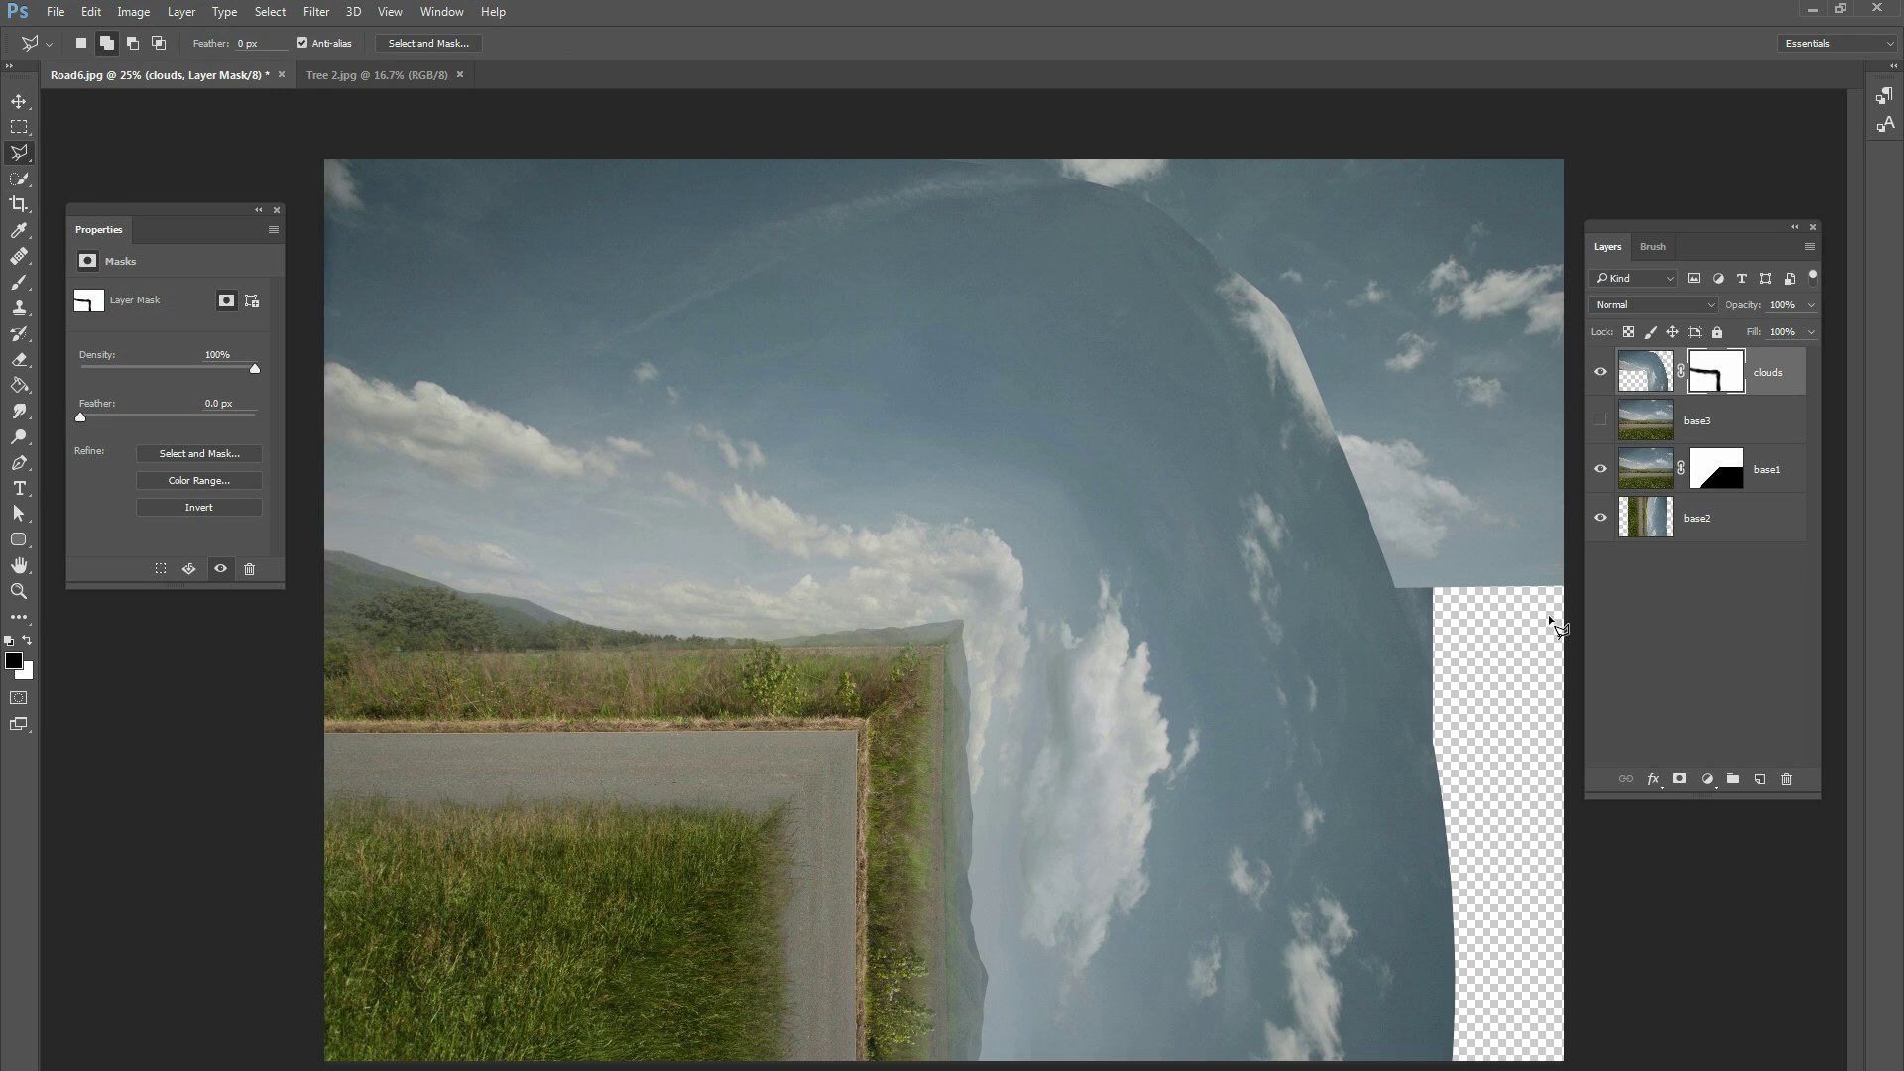
pyautogui.click(19, 203)
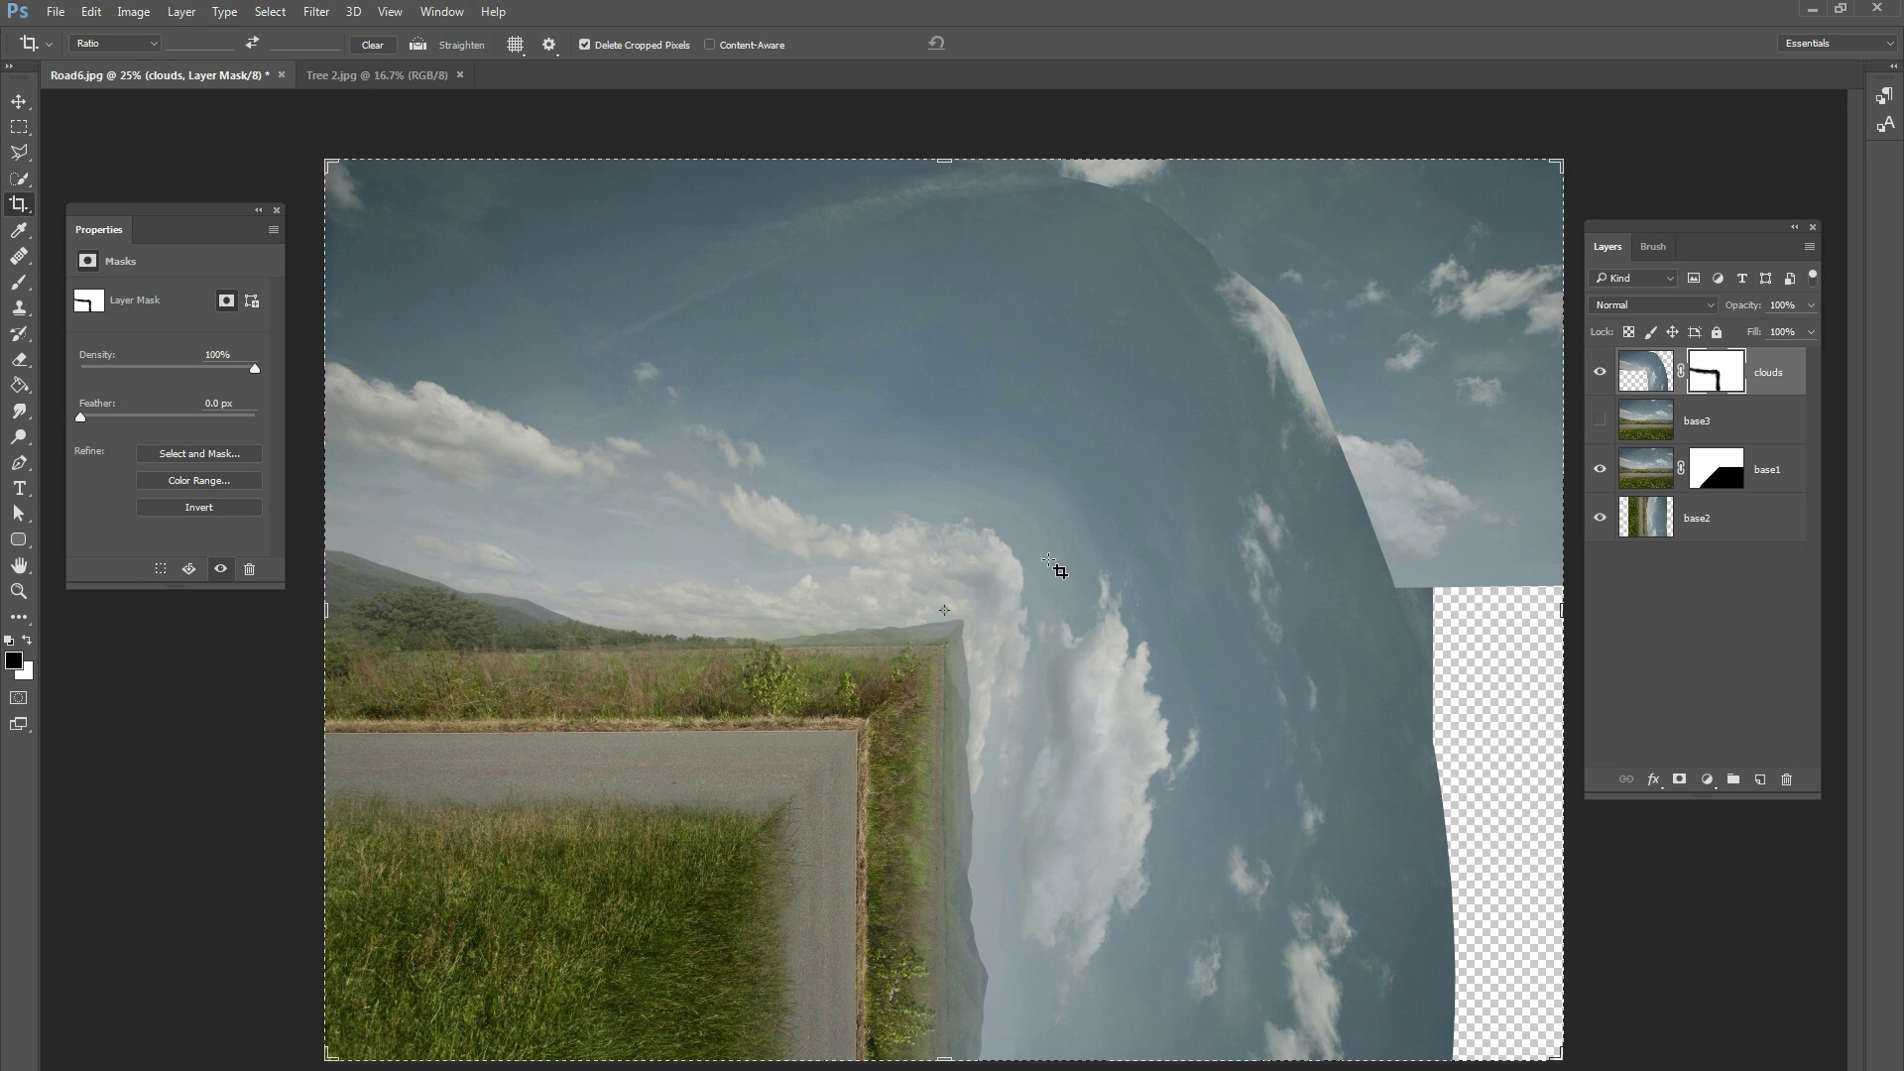
pyautogui.moveTo(1560, 609); pyautogui.dragTo(1406, 609)
pyautogui.moveTo(939, 173); pyautogui.dragTo(945, 188)
pyautogui.moveTo(947, 1028); pyautogui.dragTo(940, 1042)
pyautogui.moveTo(952, 183); pyautogui.dragTo(952, 226)
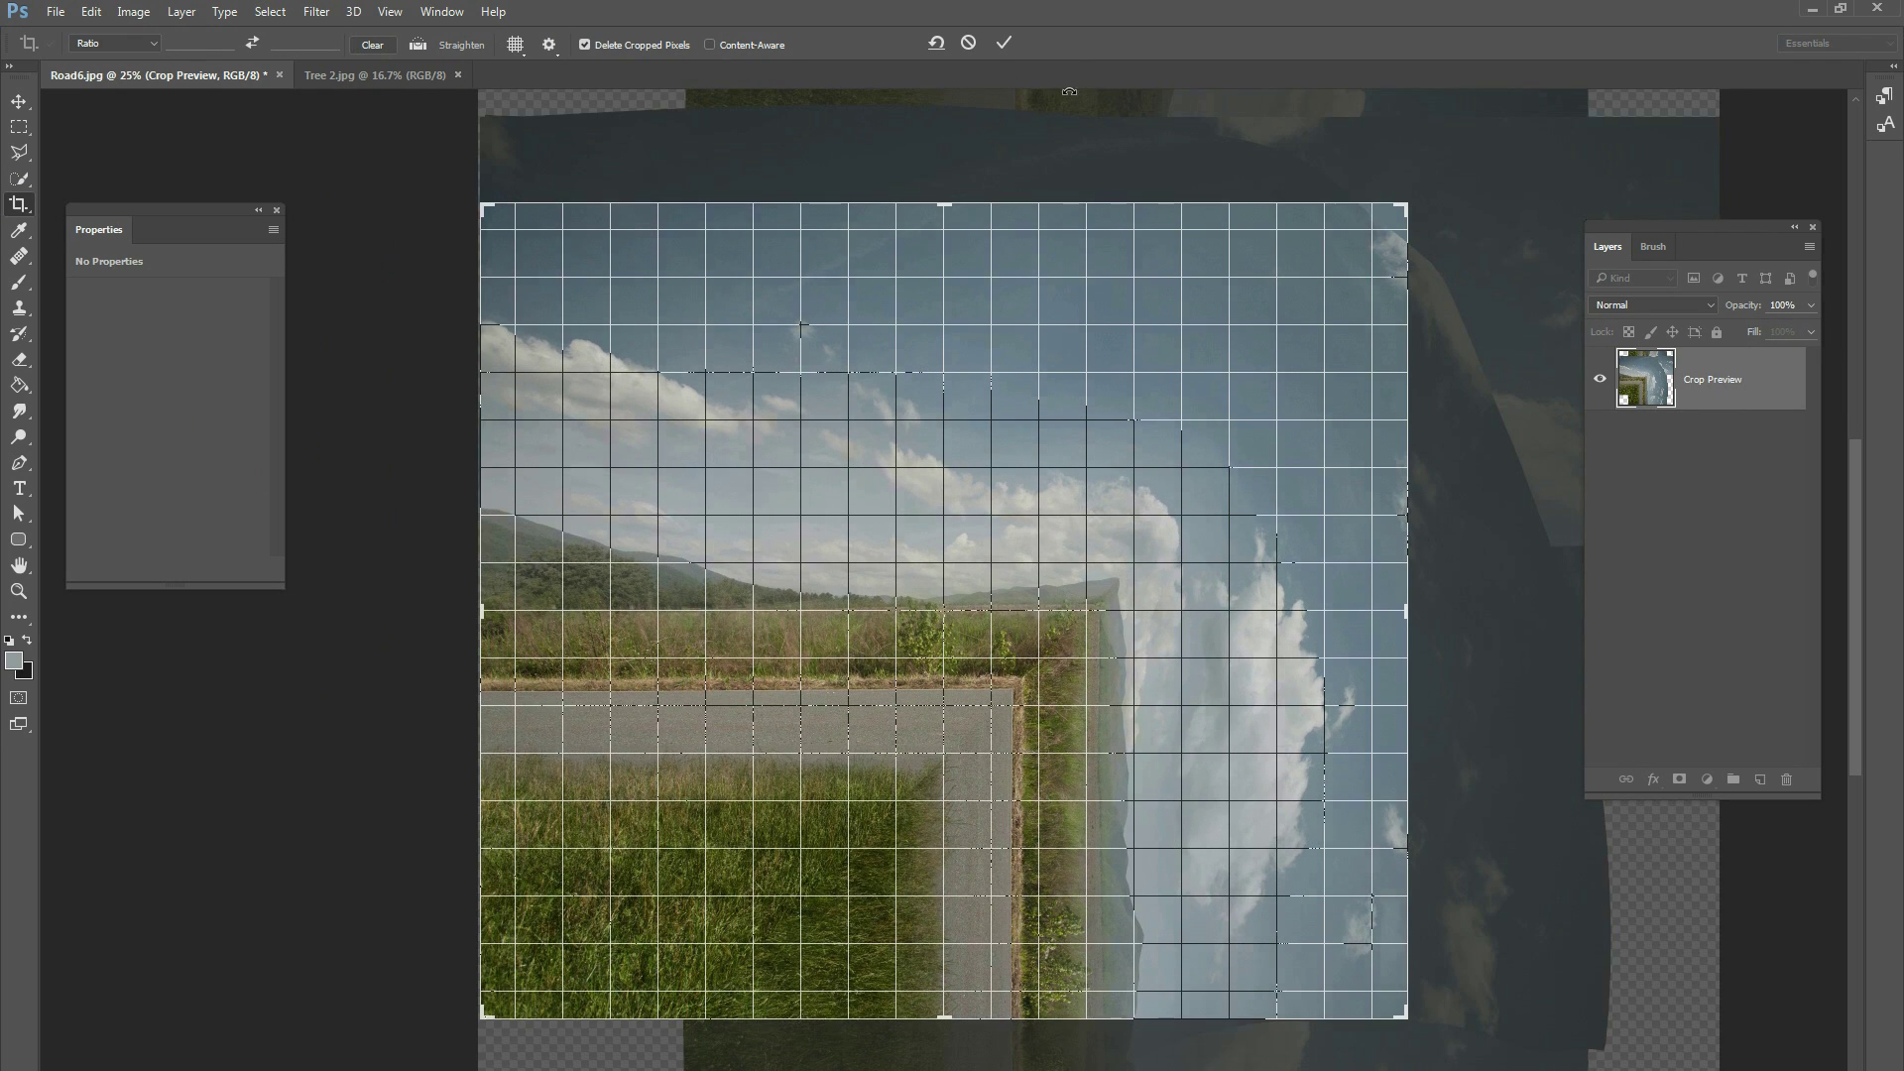
pyautogui.click(1005, 44)
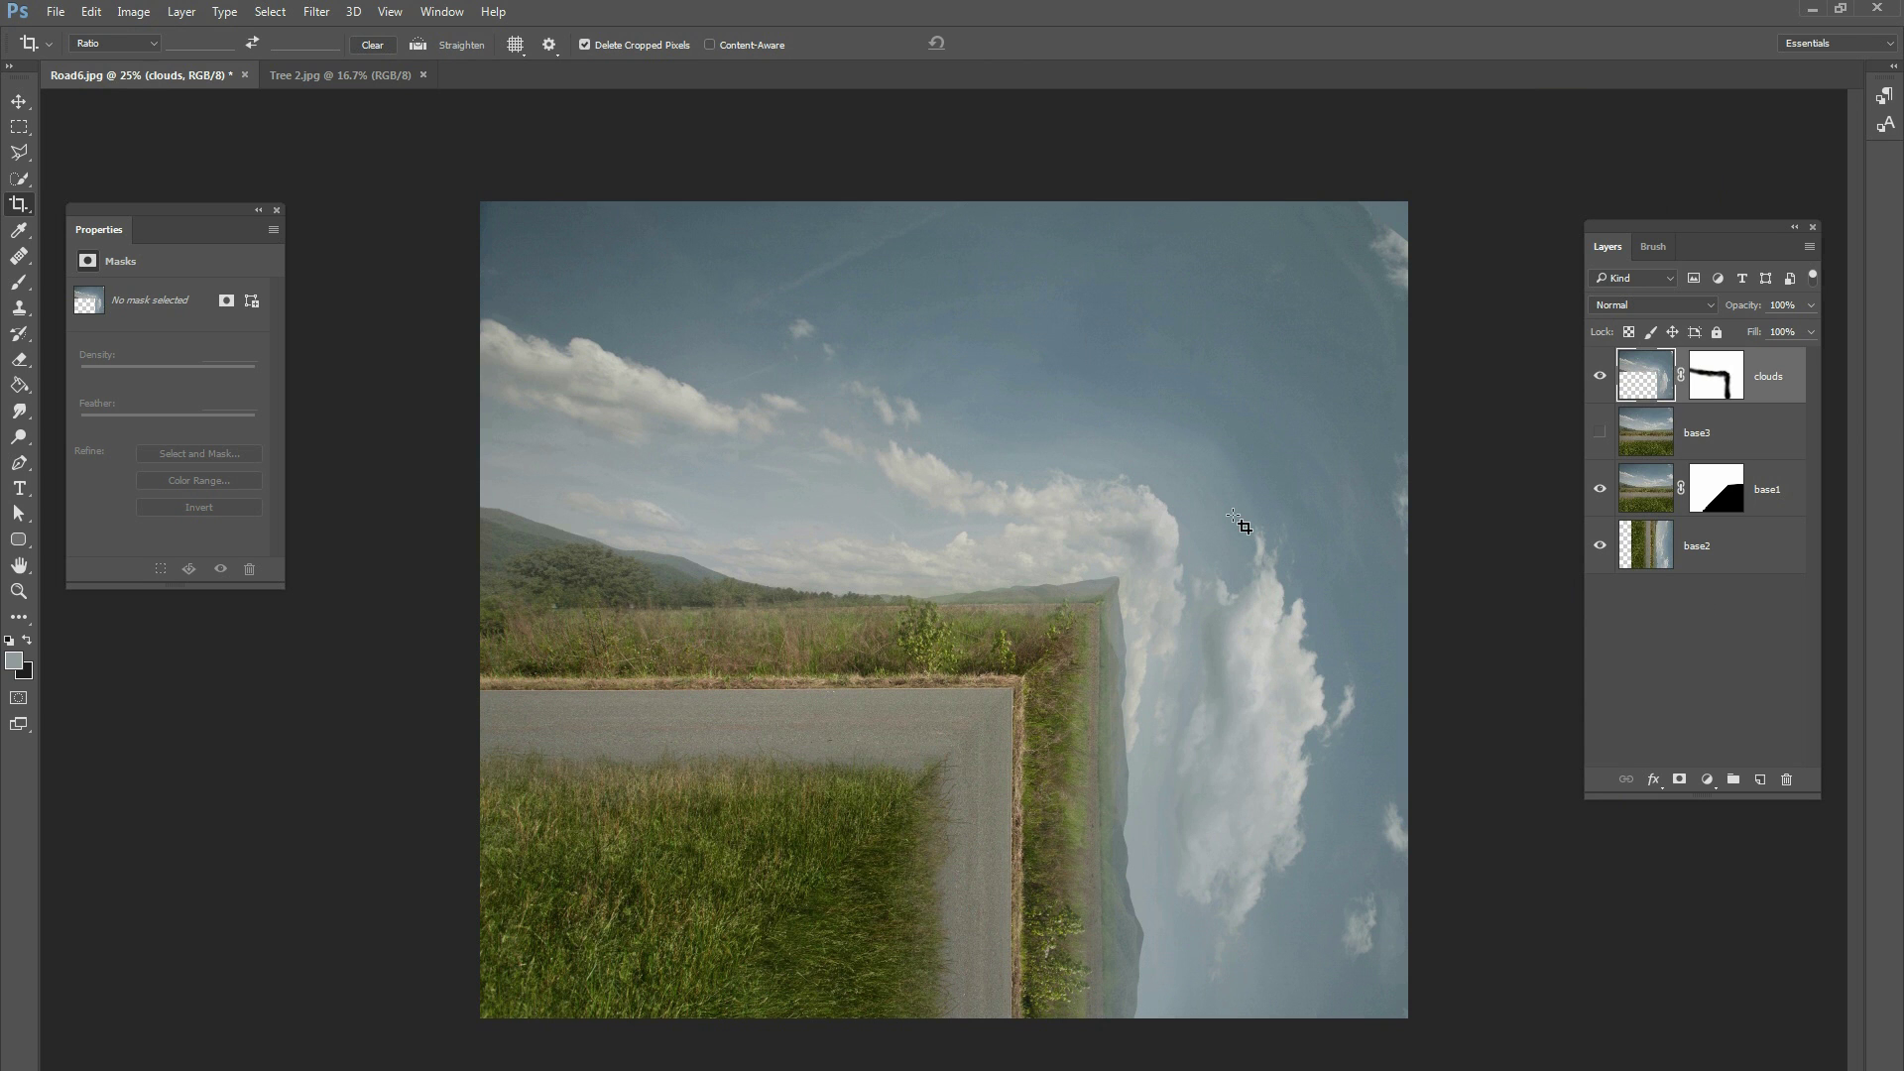
# - Select the base1 layer's mask for refining the grass at the road's inner corner
pyautogui.hotkey('ctrl', '+')
pyautogui.hotkey('ctrl', '+')
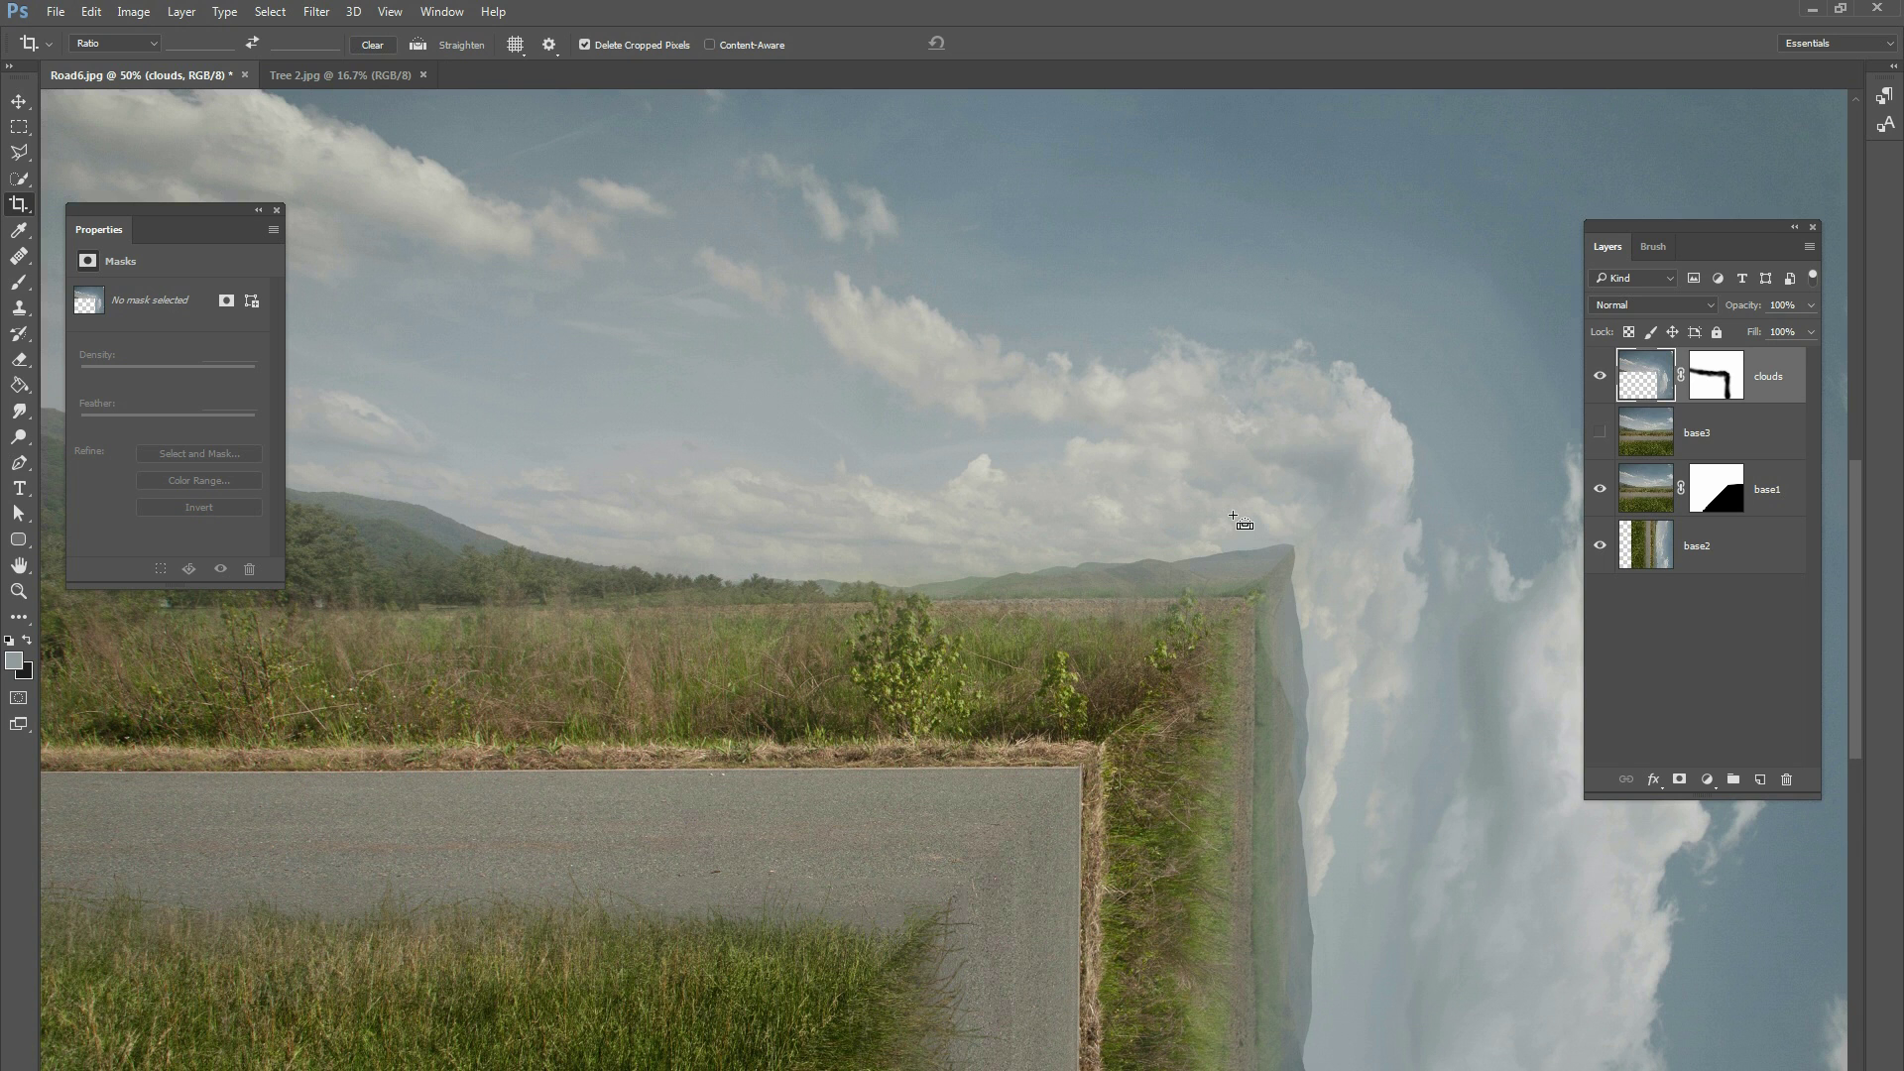
pyautogui.hotkey('ctrl', '+')
pyautogui.click(18, 101)
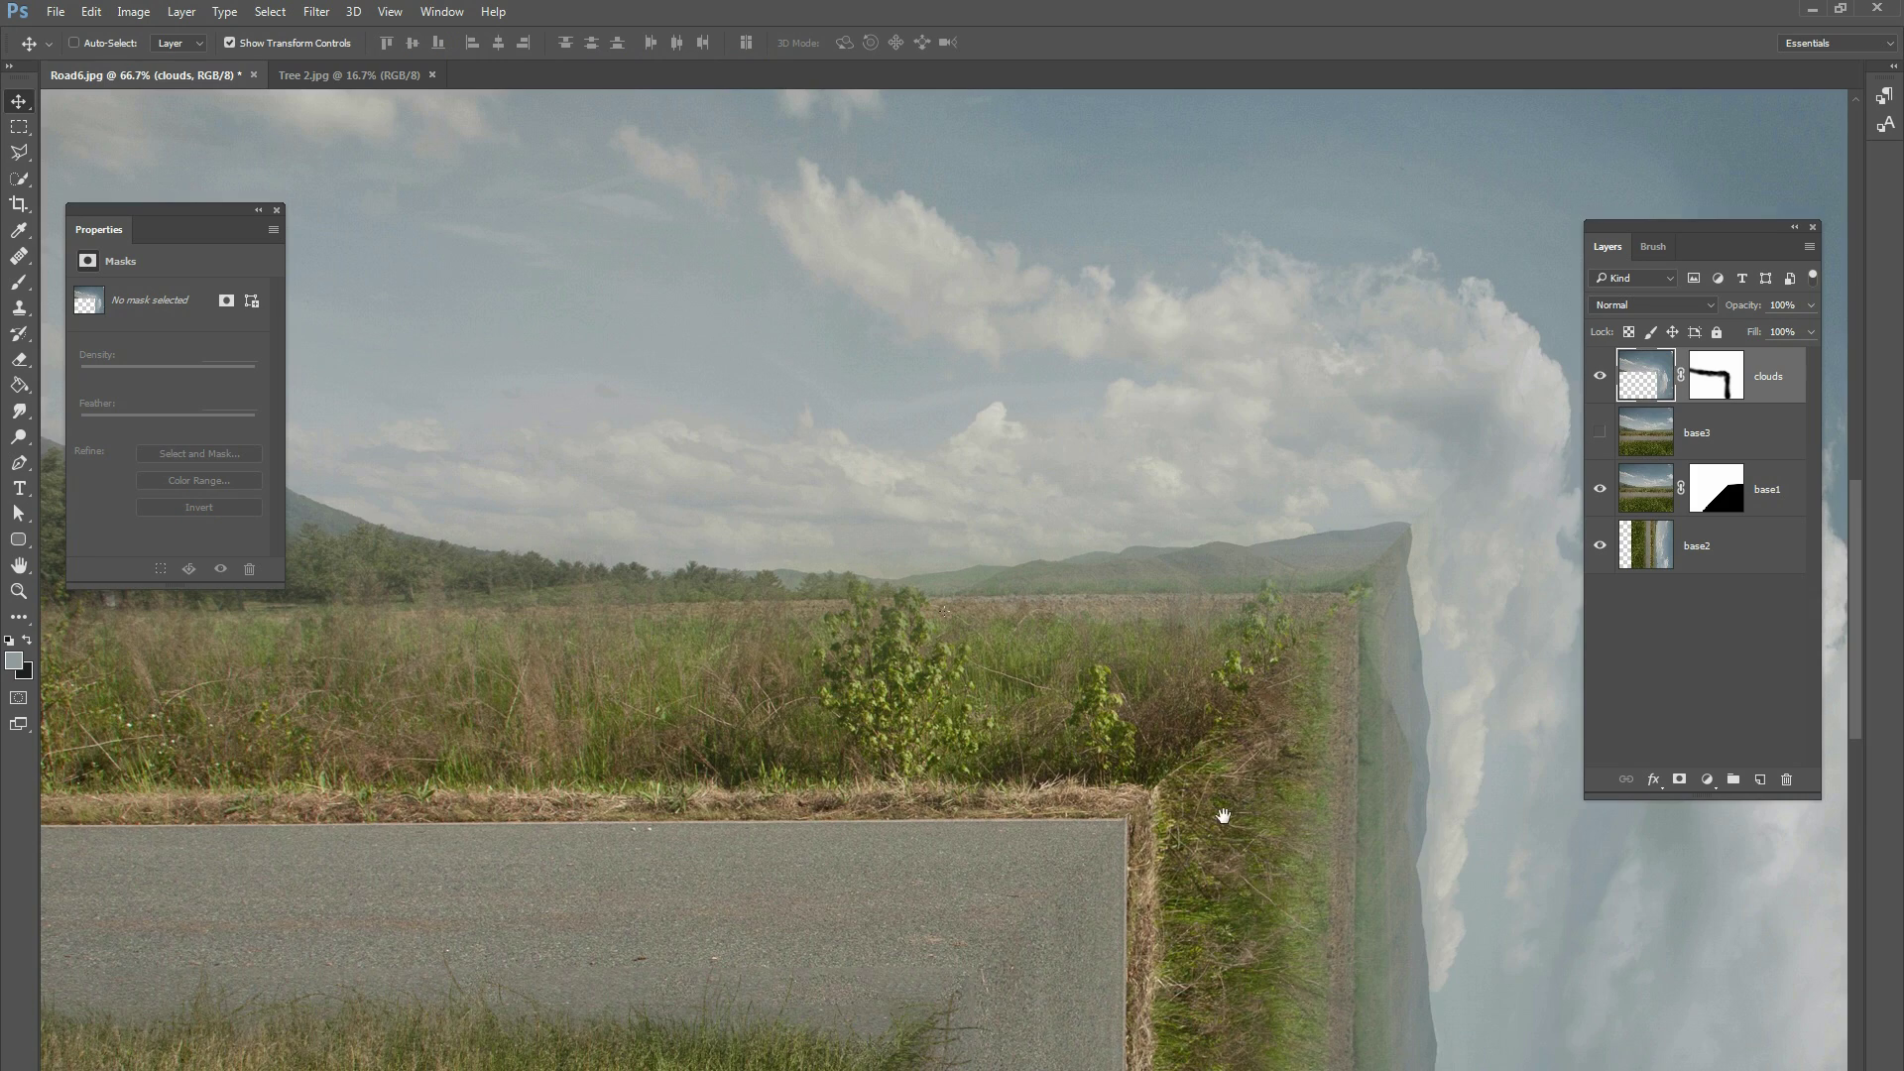
pyautogui.scroll(-5, 1220, 808)
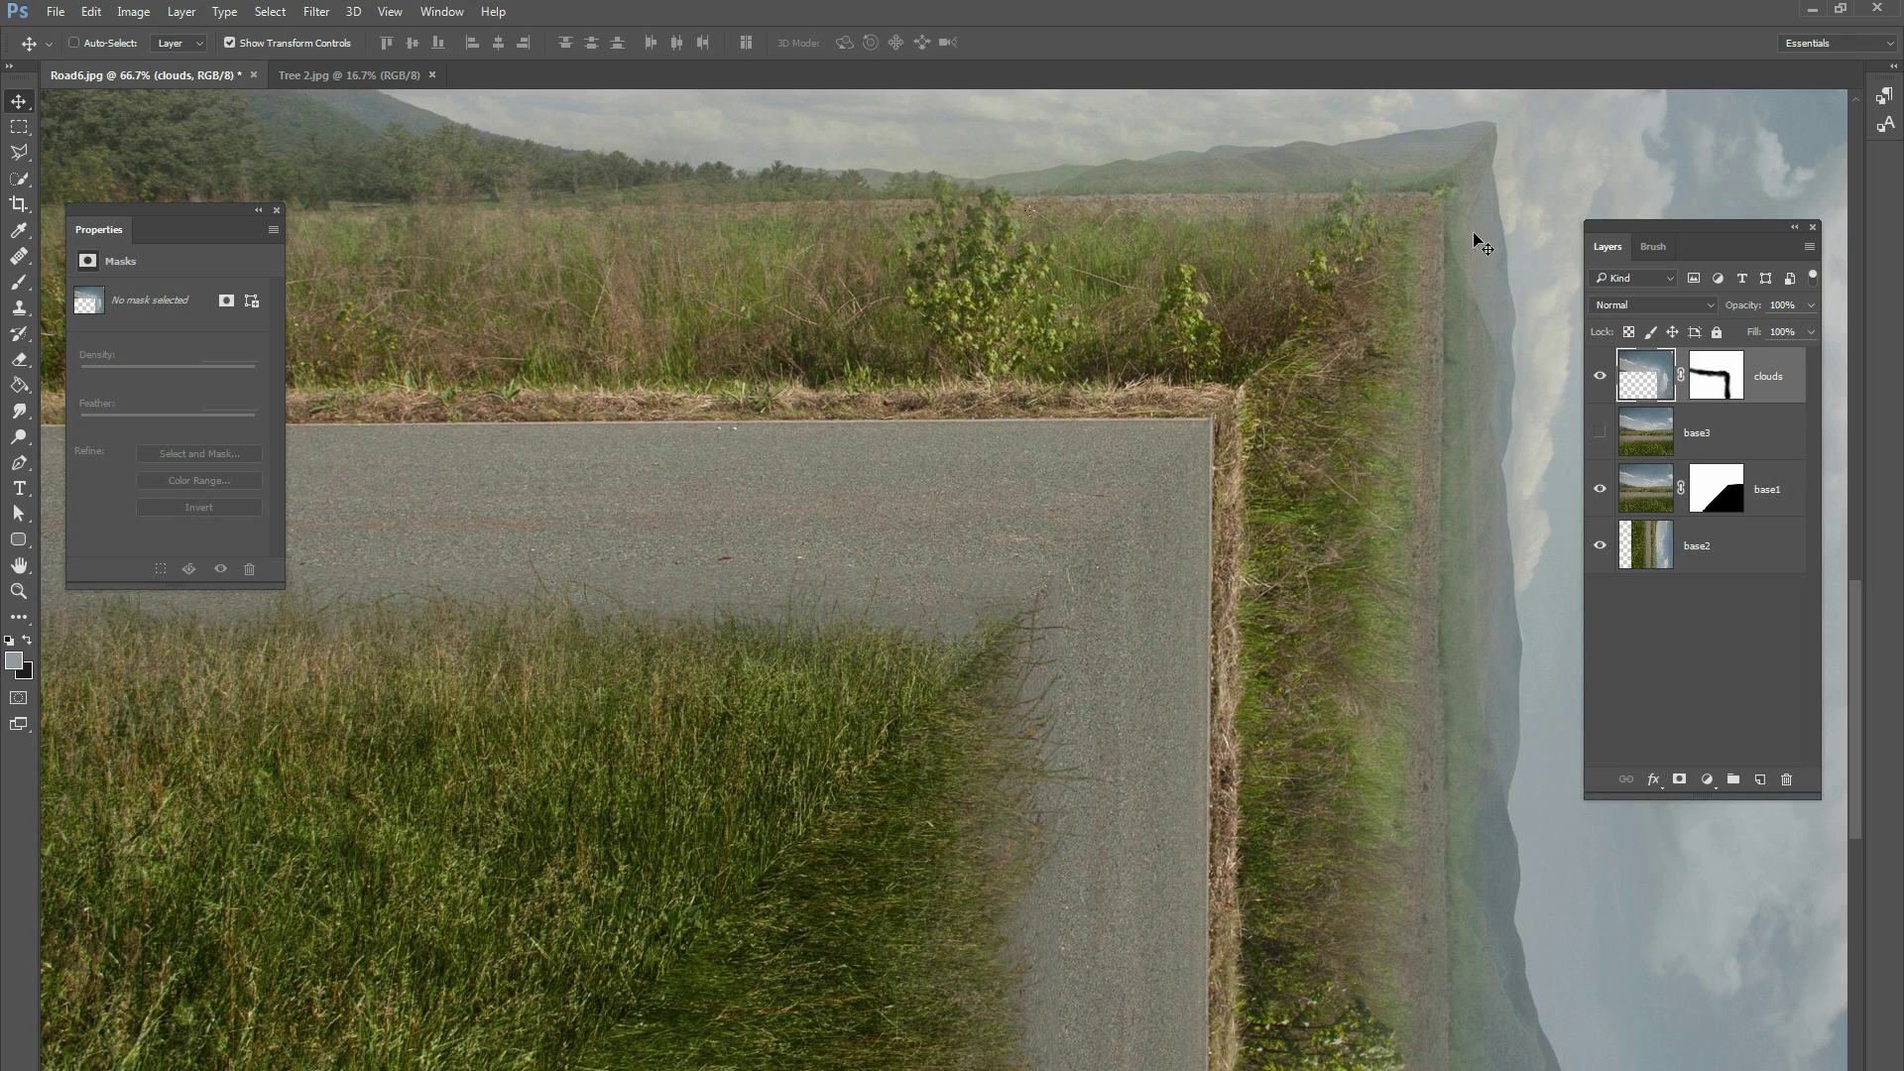
pyautogui.click(1756, 501)
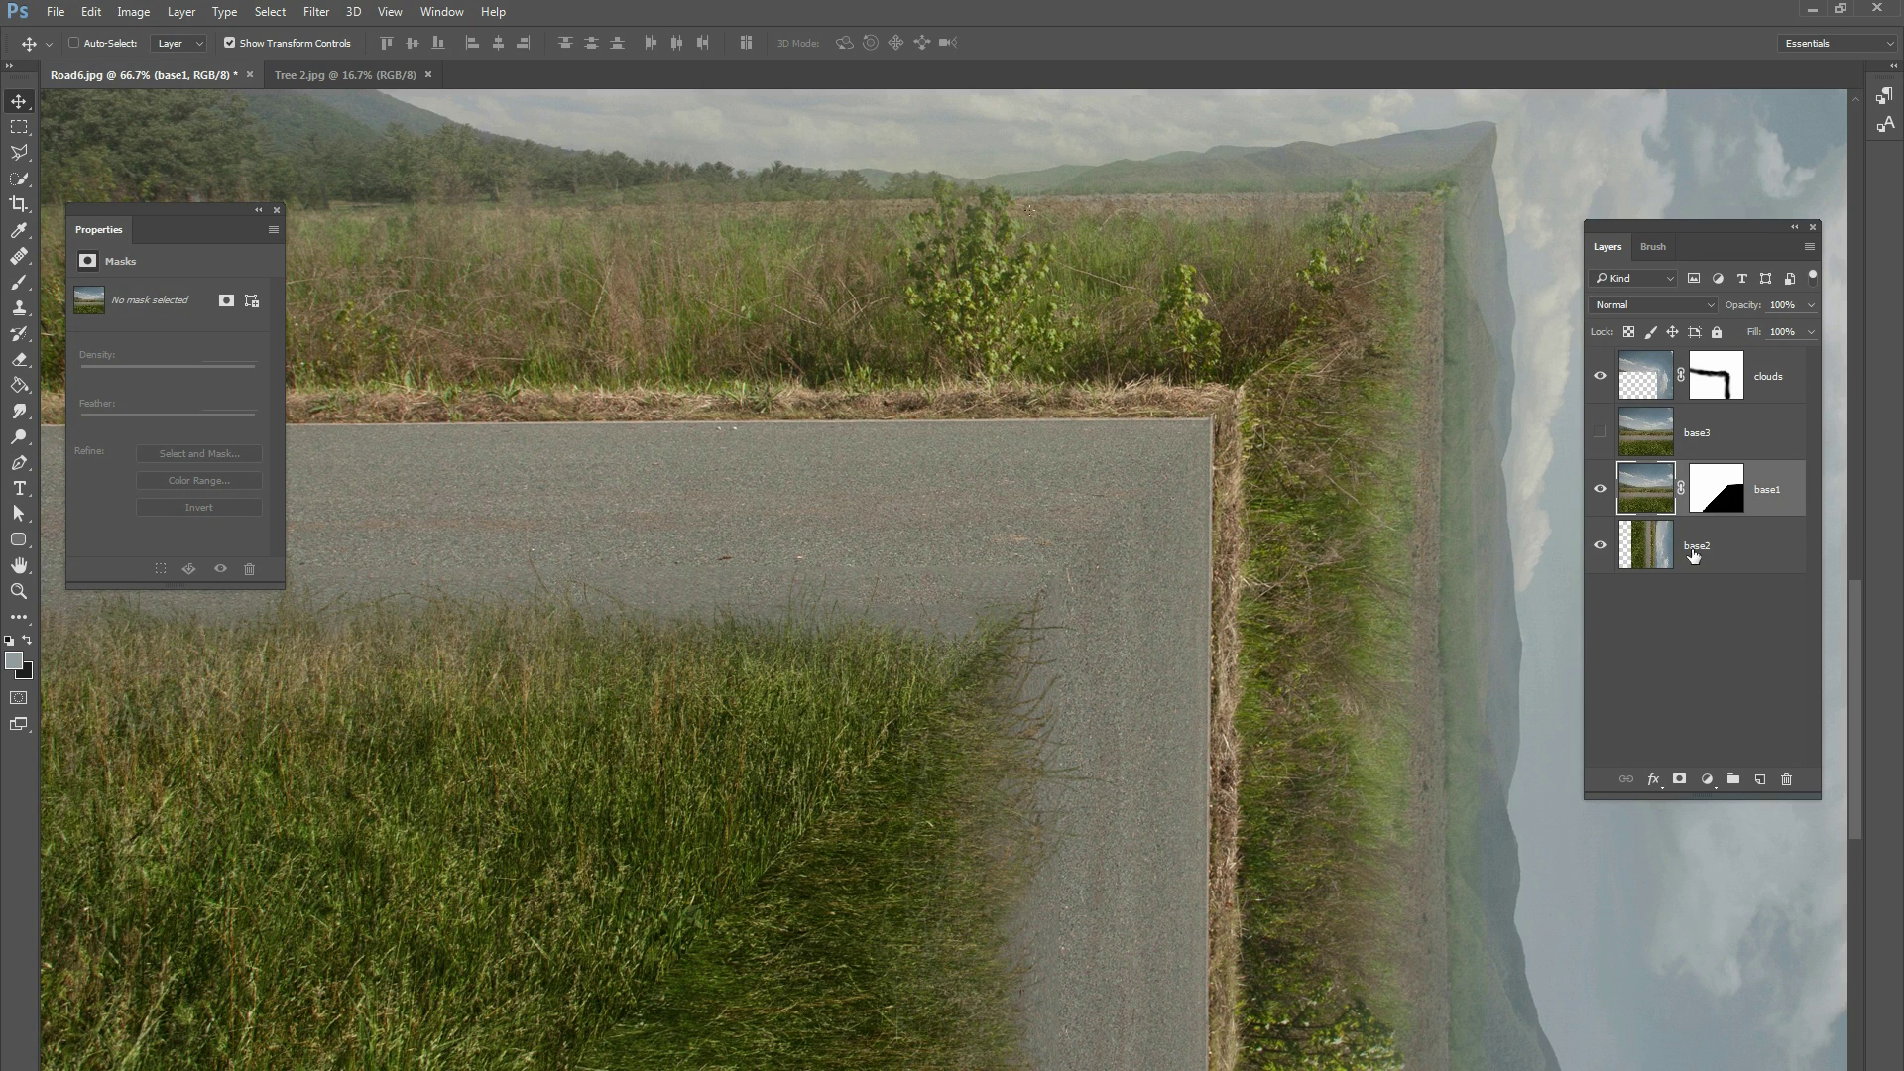
pyautogui.click(1696, 506)
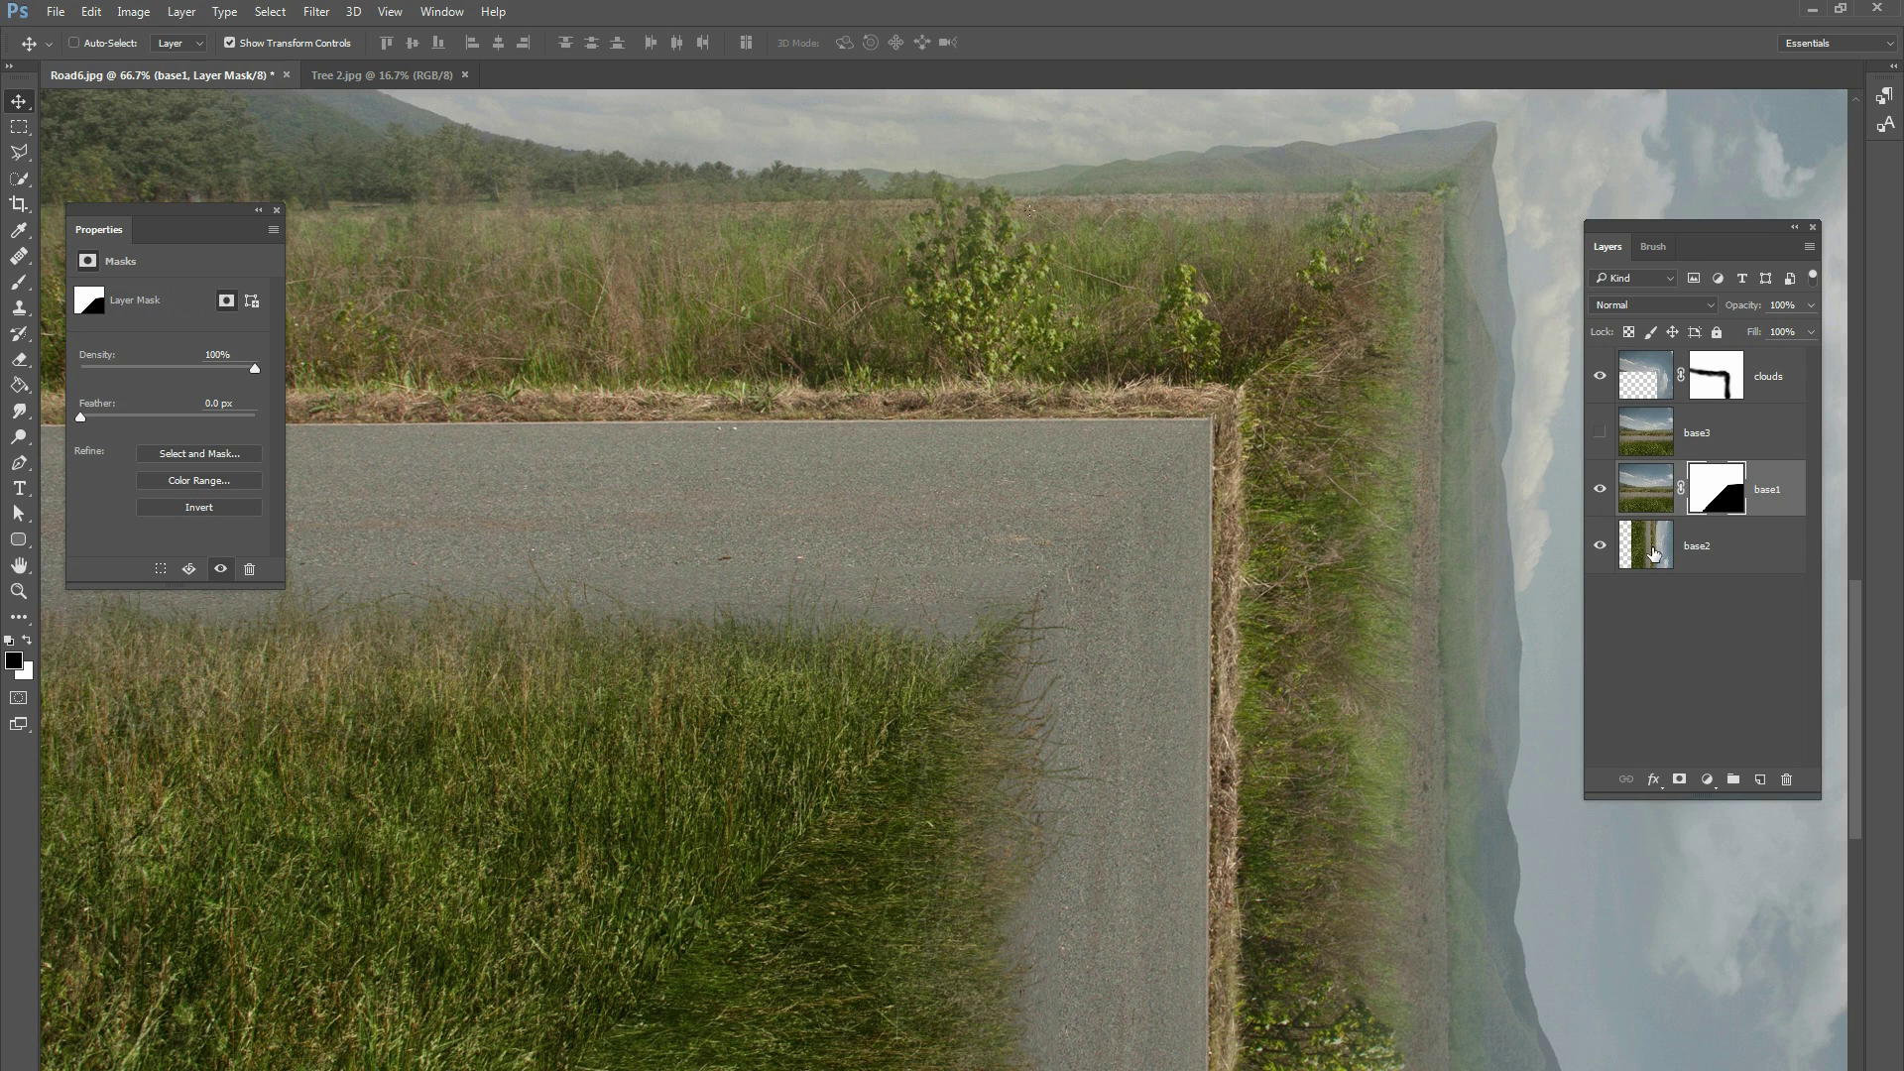
# - Choose the 254 px grass brush for the base1 mask, and set its flow to 100% and its size to 177 px
pyautogui.press('b')
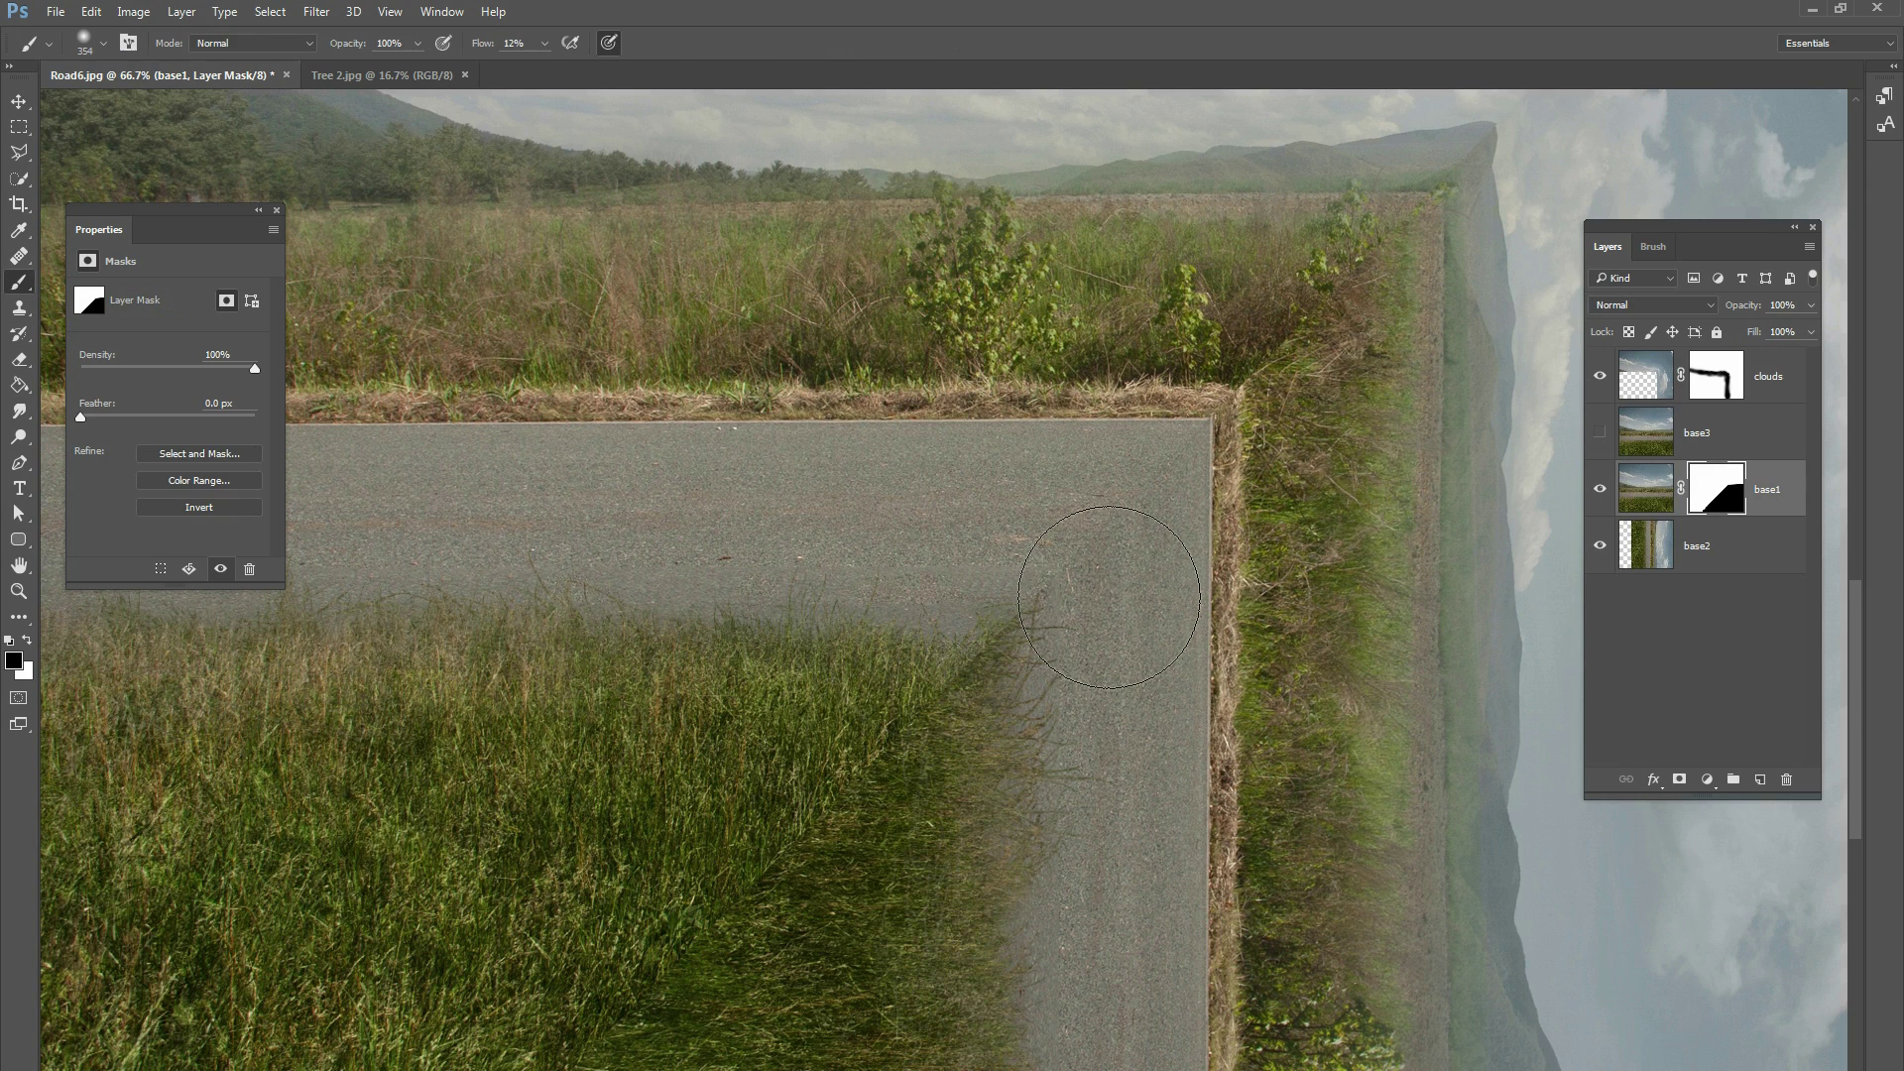
pyautogui.rightClick(1091, 580)
pyautogui.click(1245, 710)
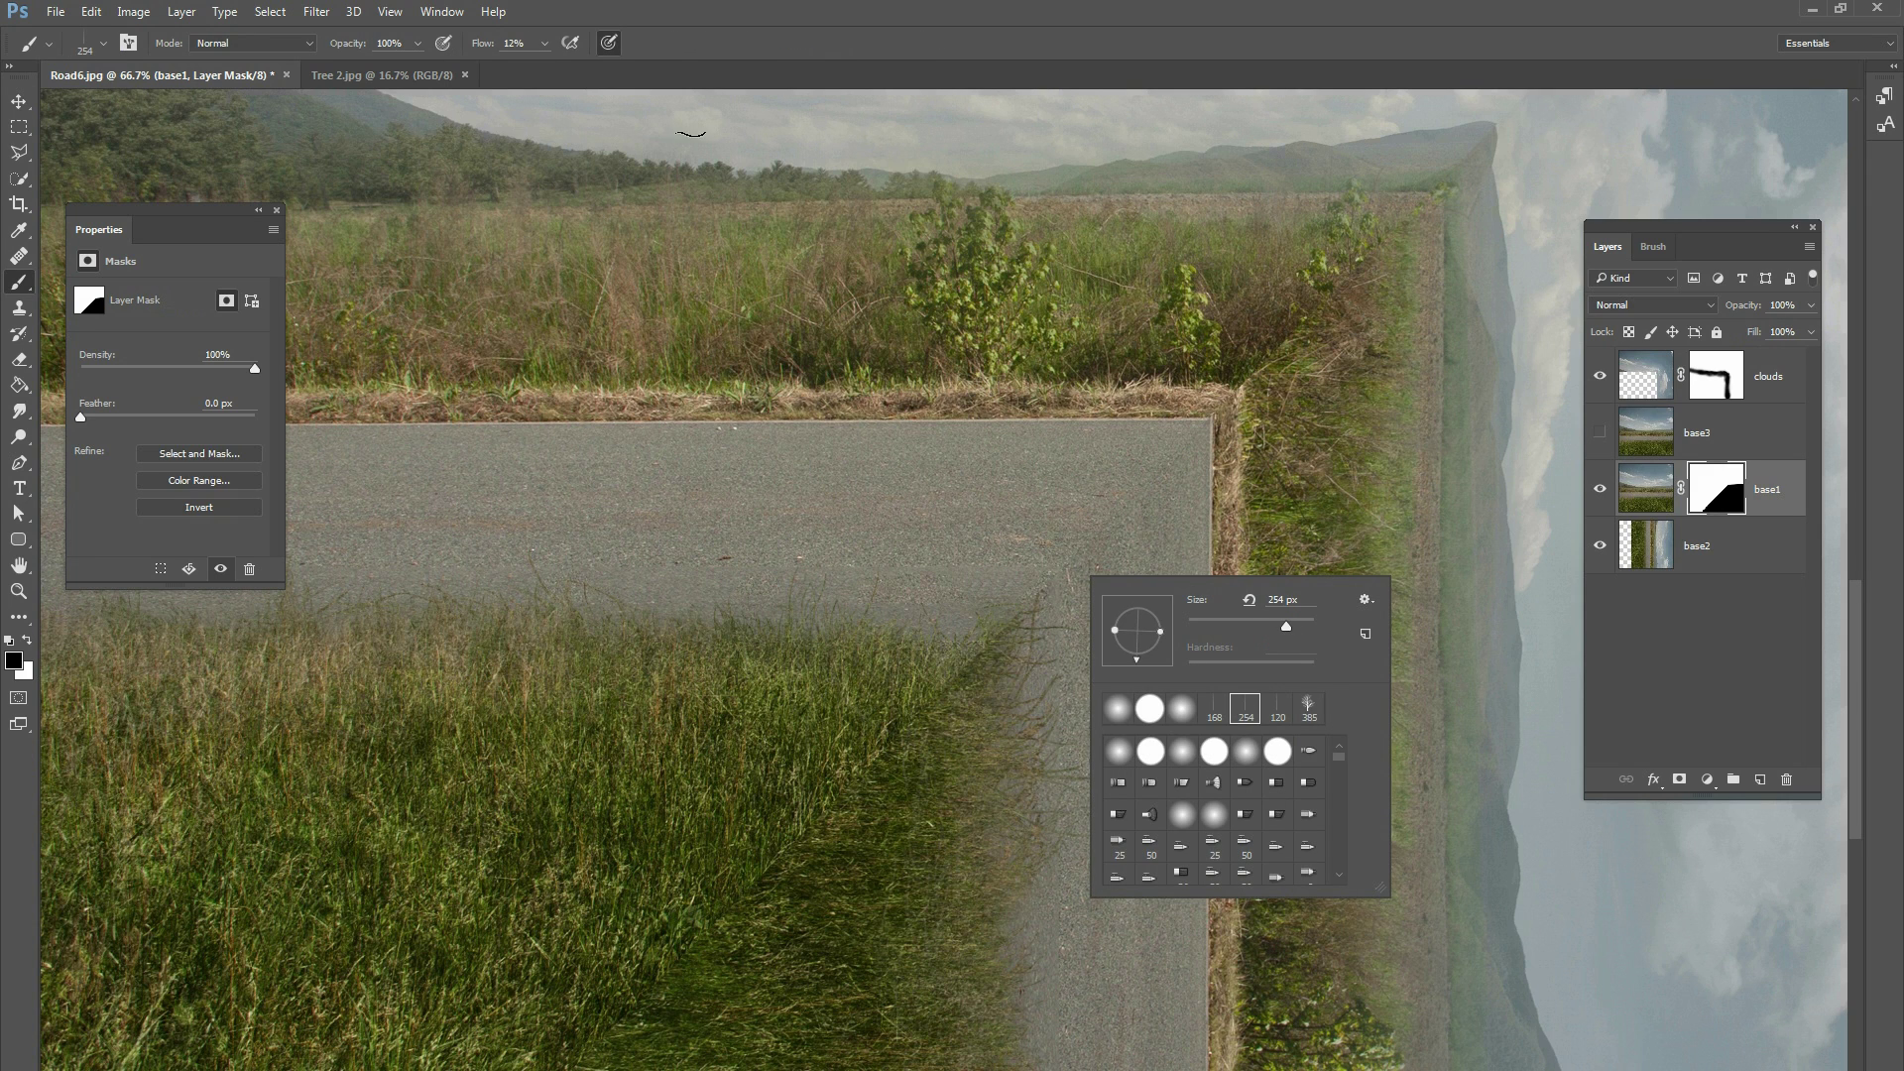
pyautogui.moveTo(545, 43); pyautogui.dragTo(669, 86)
pyautogui.rightClick(990, 563)
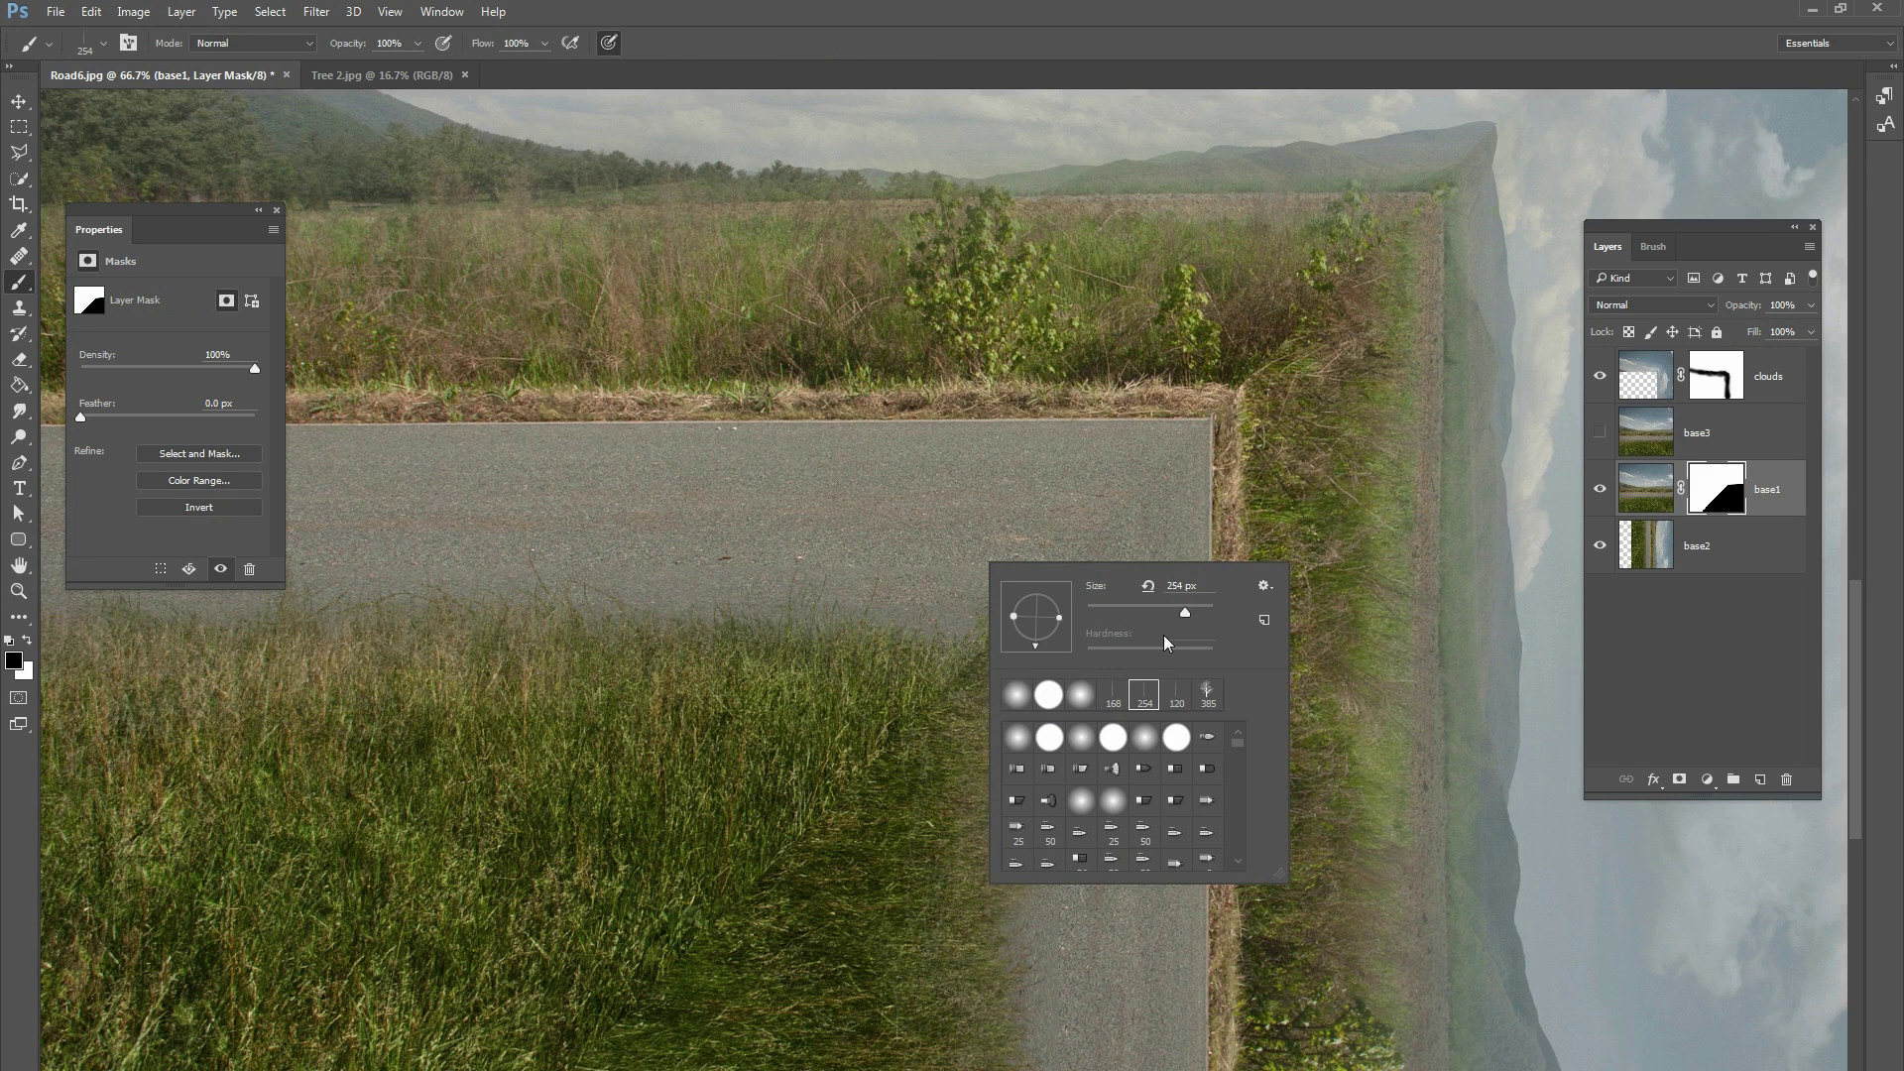
pyautogui.moveTo(1186, 612); pyautogui.dragTo(1176, 611)
pyautogui.click(1722, 505)
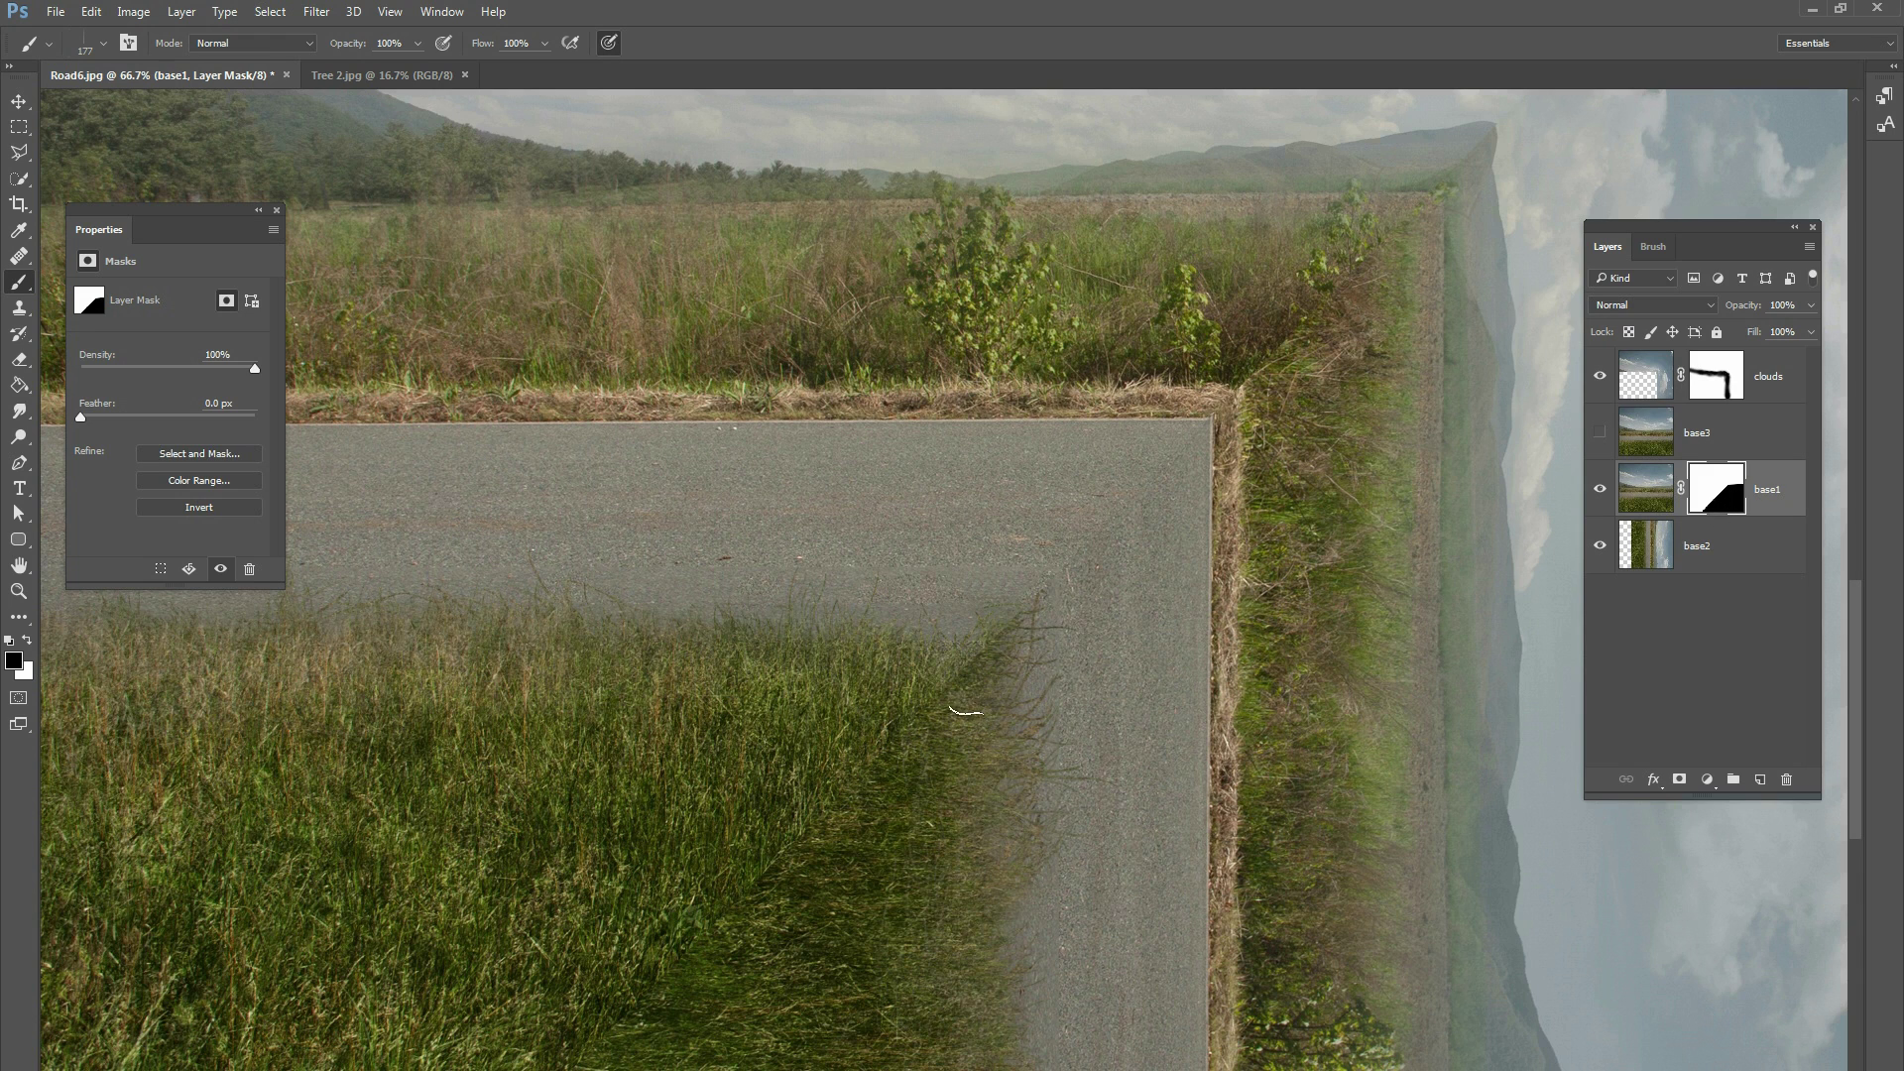
# - Set the grass brush's size to 143 px and bring the road's inner corner back into view
pyautogui.moveTo(1028, 756); pyautogui.dragTo(1170, 565)
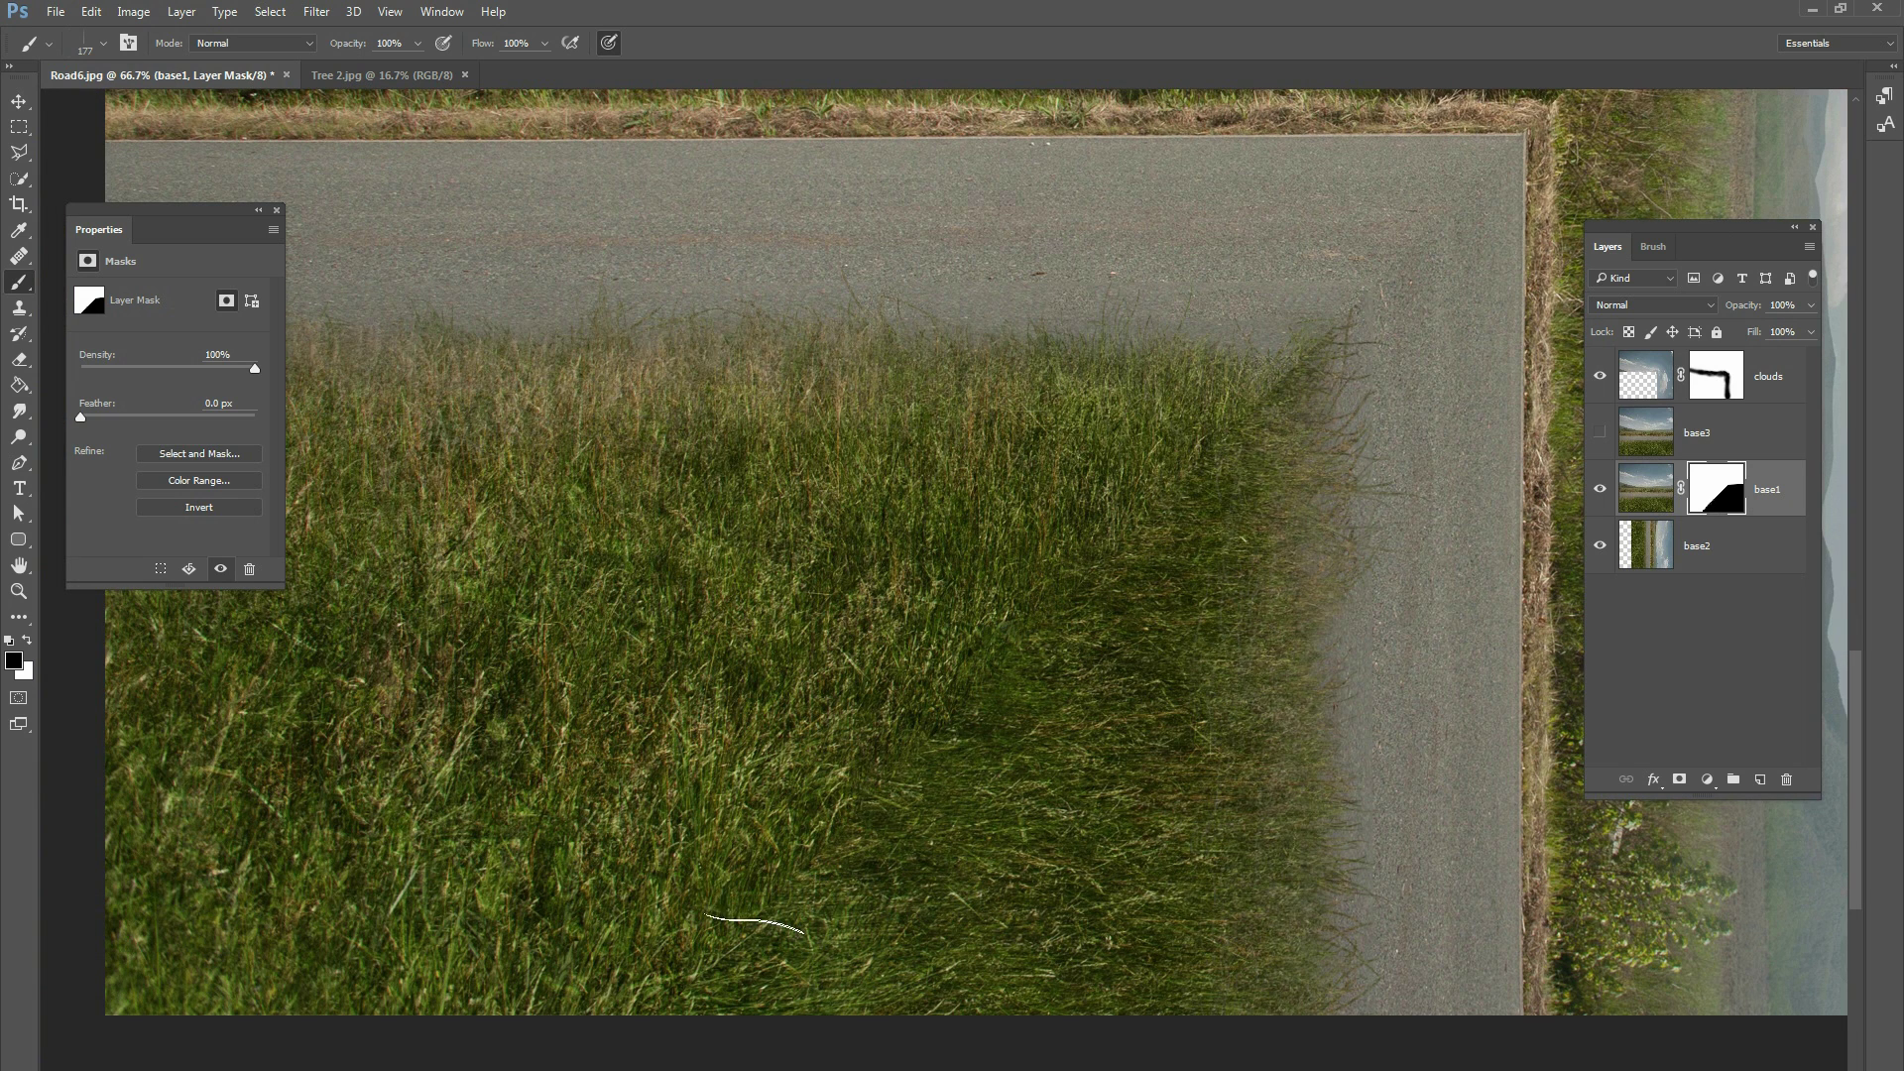
pyautogui.rightClick(1056, 655)
pyautogui.doubleClick(1194, 646)
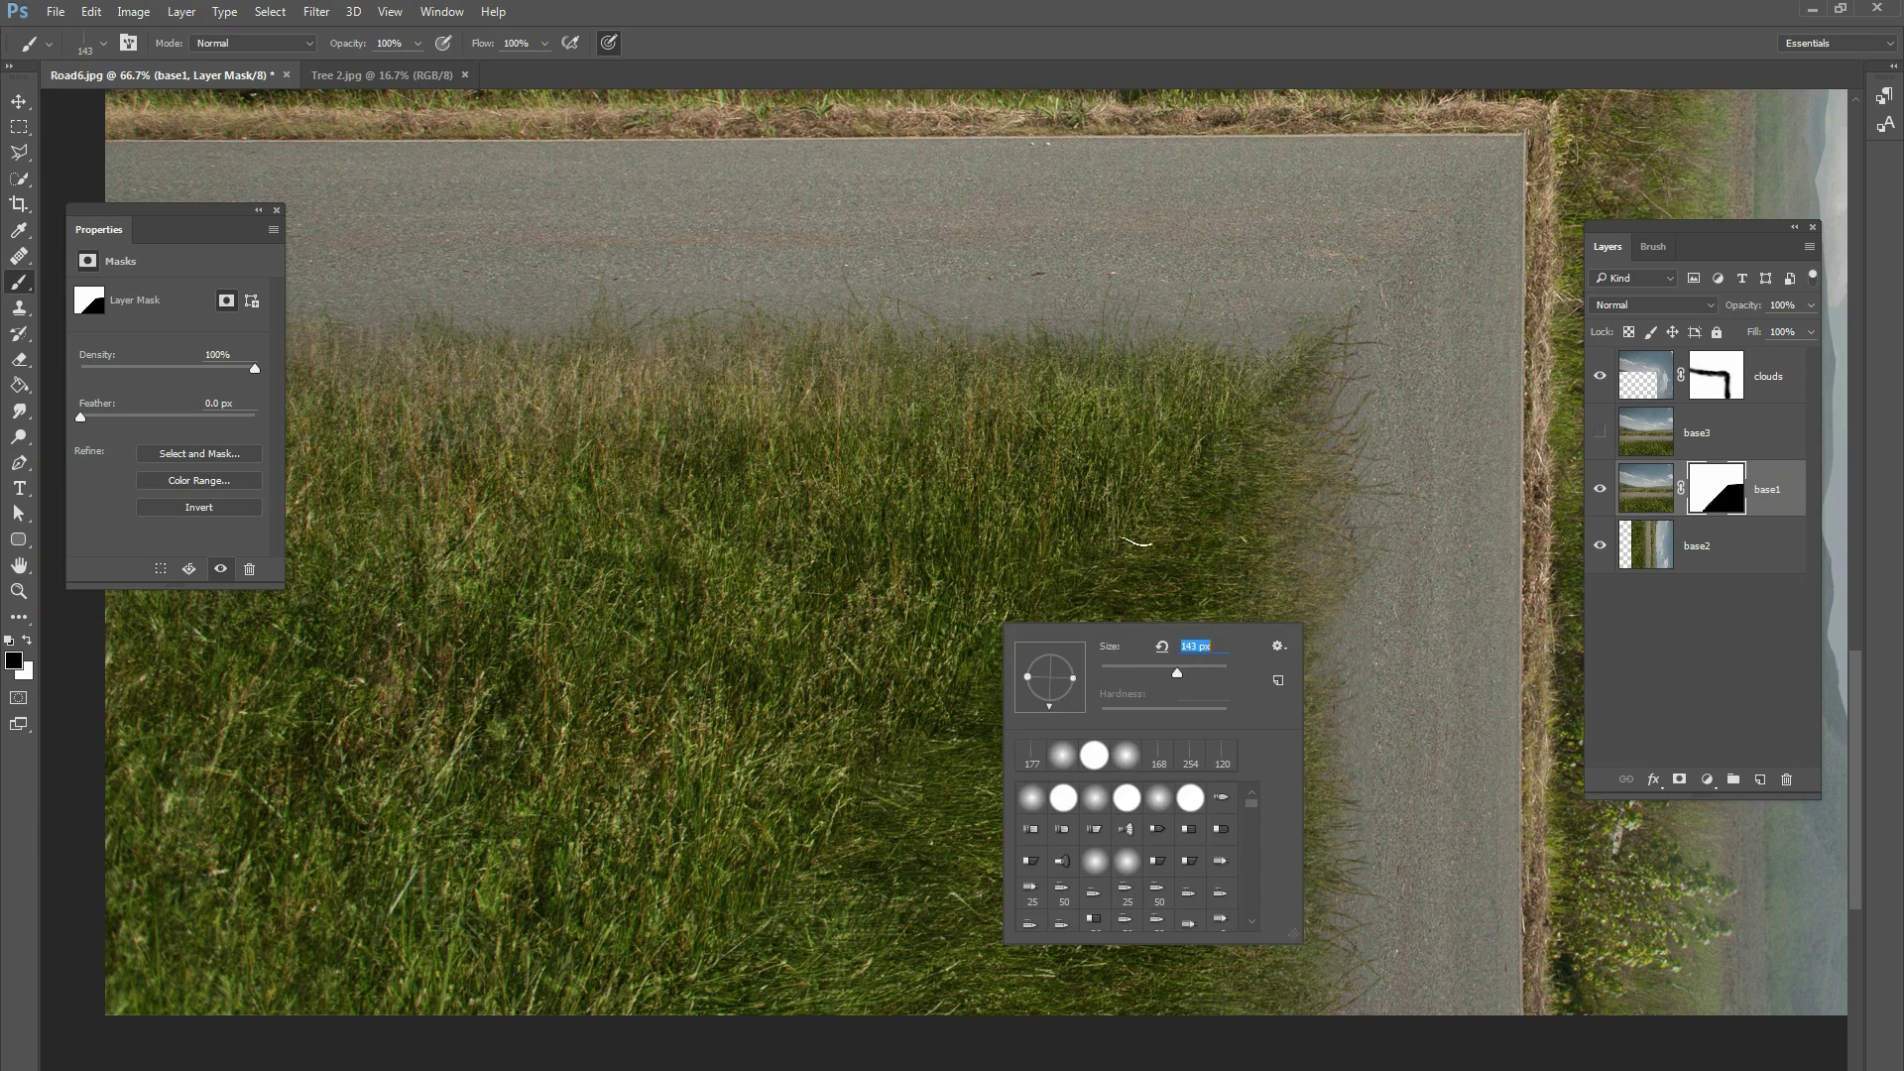
pyautogui.write('143')
pyautogui.press('Return')
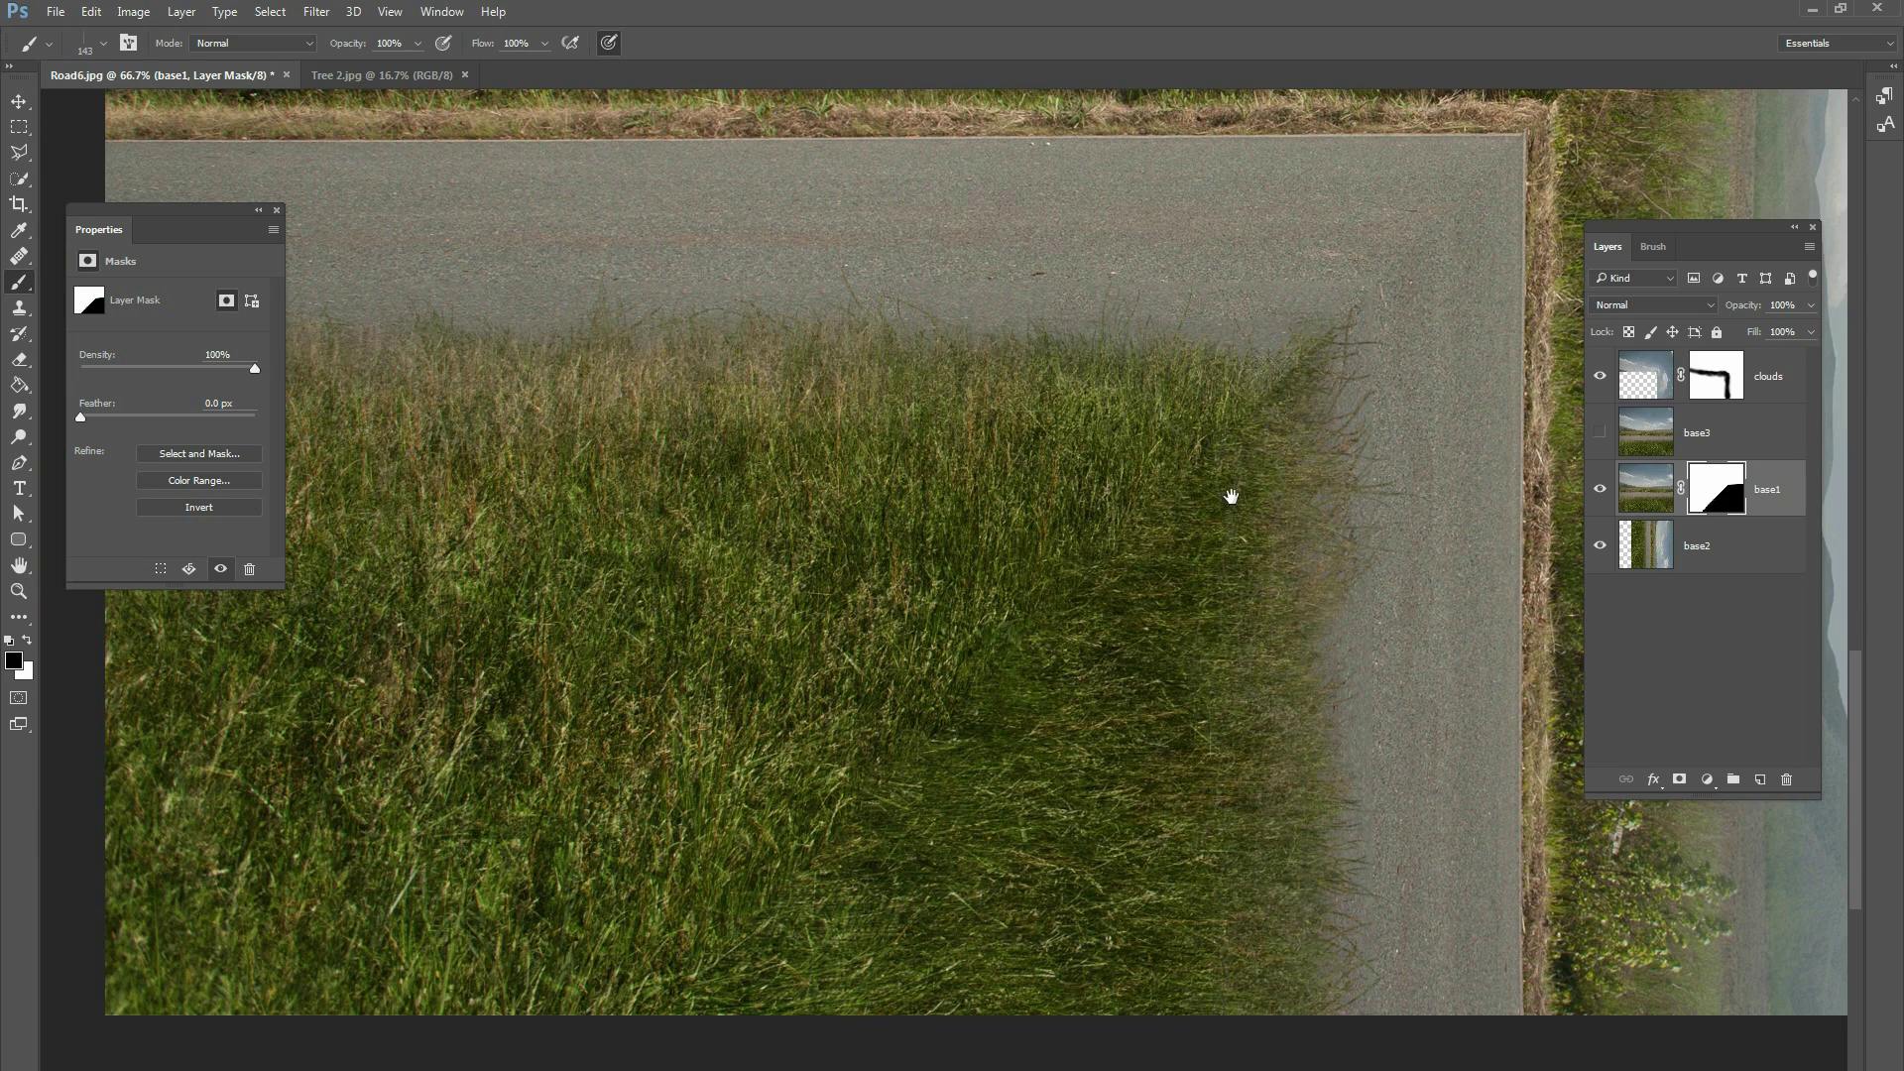
pyautogui.scroll(5, 1230, 497)
pyautogui.hscroll(5, 1230, 498)
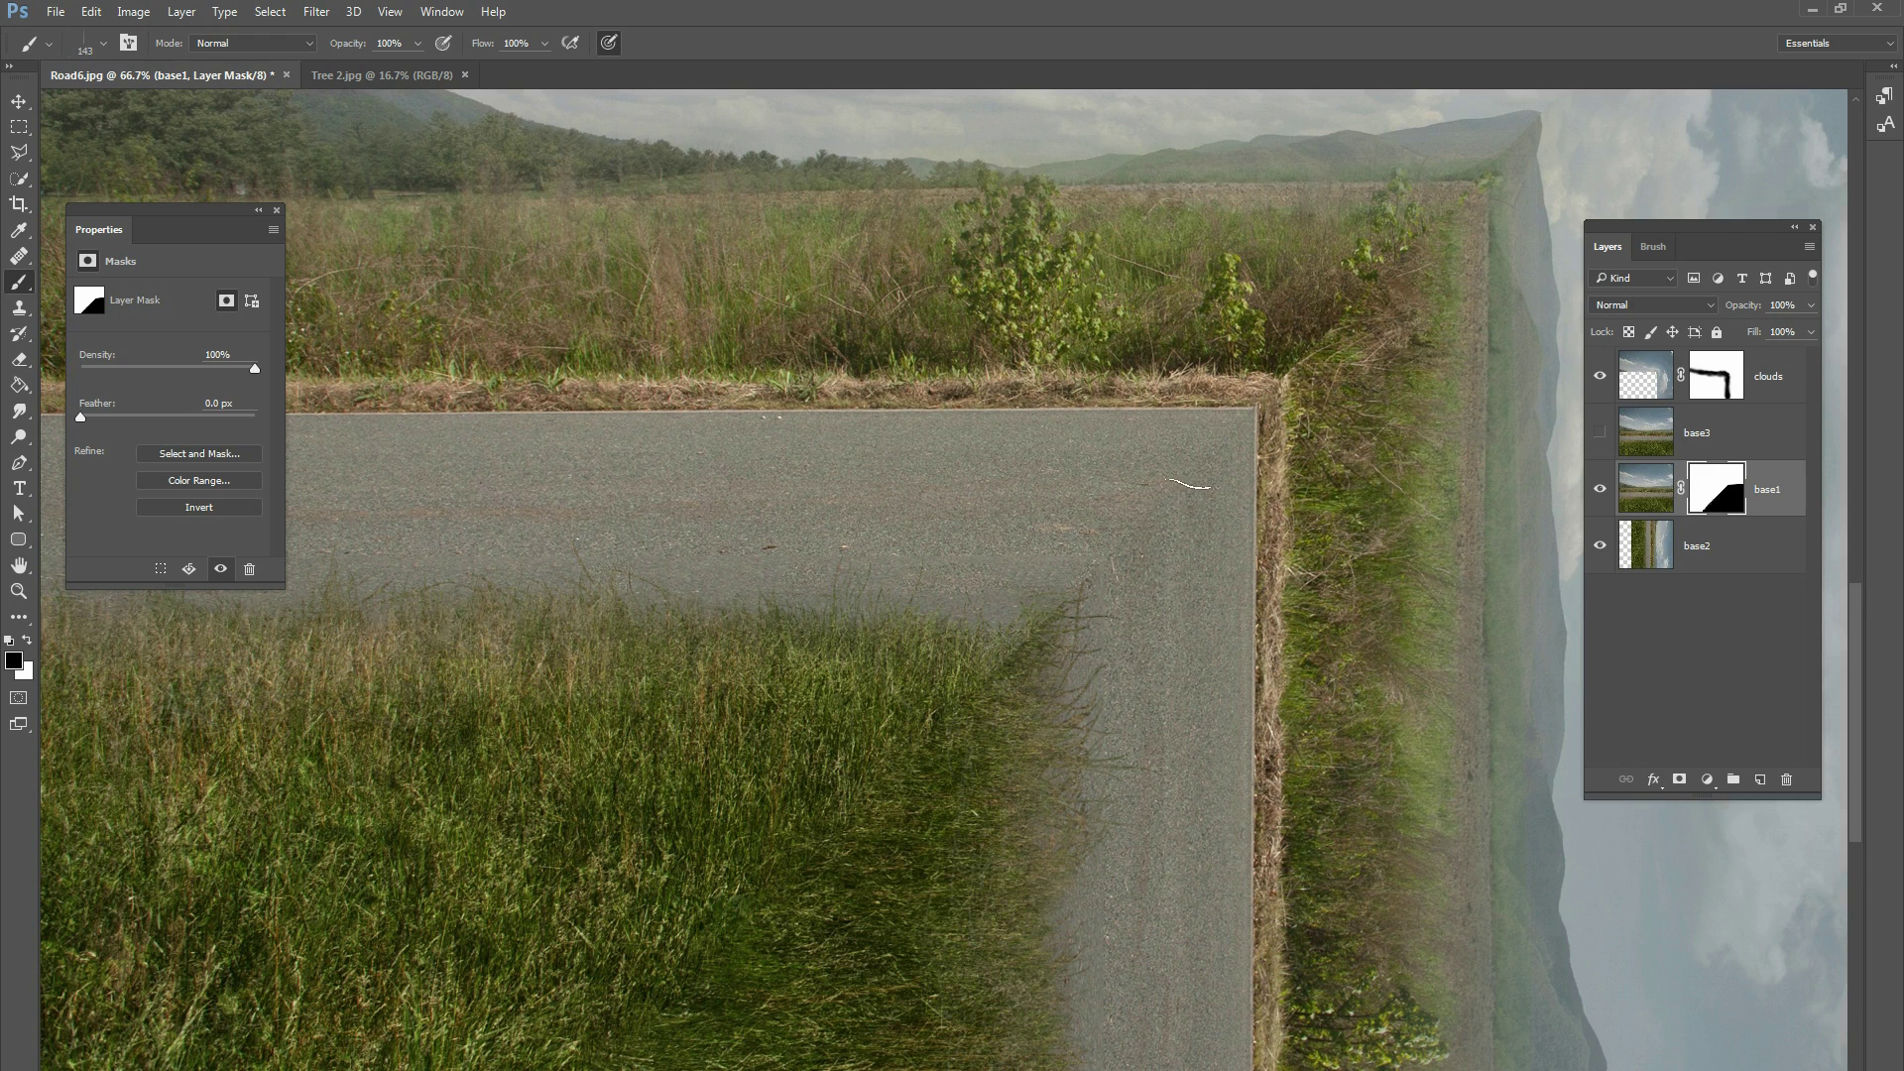
# - Set the grass brush's size to 80 px for the base1 mask
pyautogui.rightClick(1343, 484)
pyautogui.doubleClick(1329, 463)
pyautogui.write('80')
pyautogui.press('Return')
# - Switch to a round brush for the base1 mask, with a size of 12 px and a hardness of 66%
pyautogui.moveTo(1336, 437); pyautogui.dragTo(1327, 509)
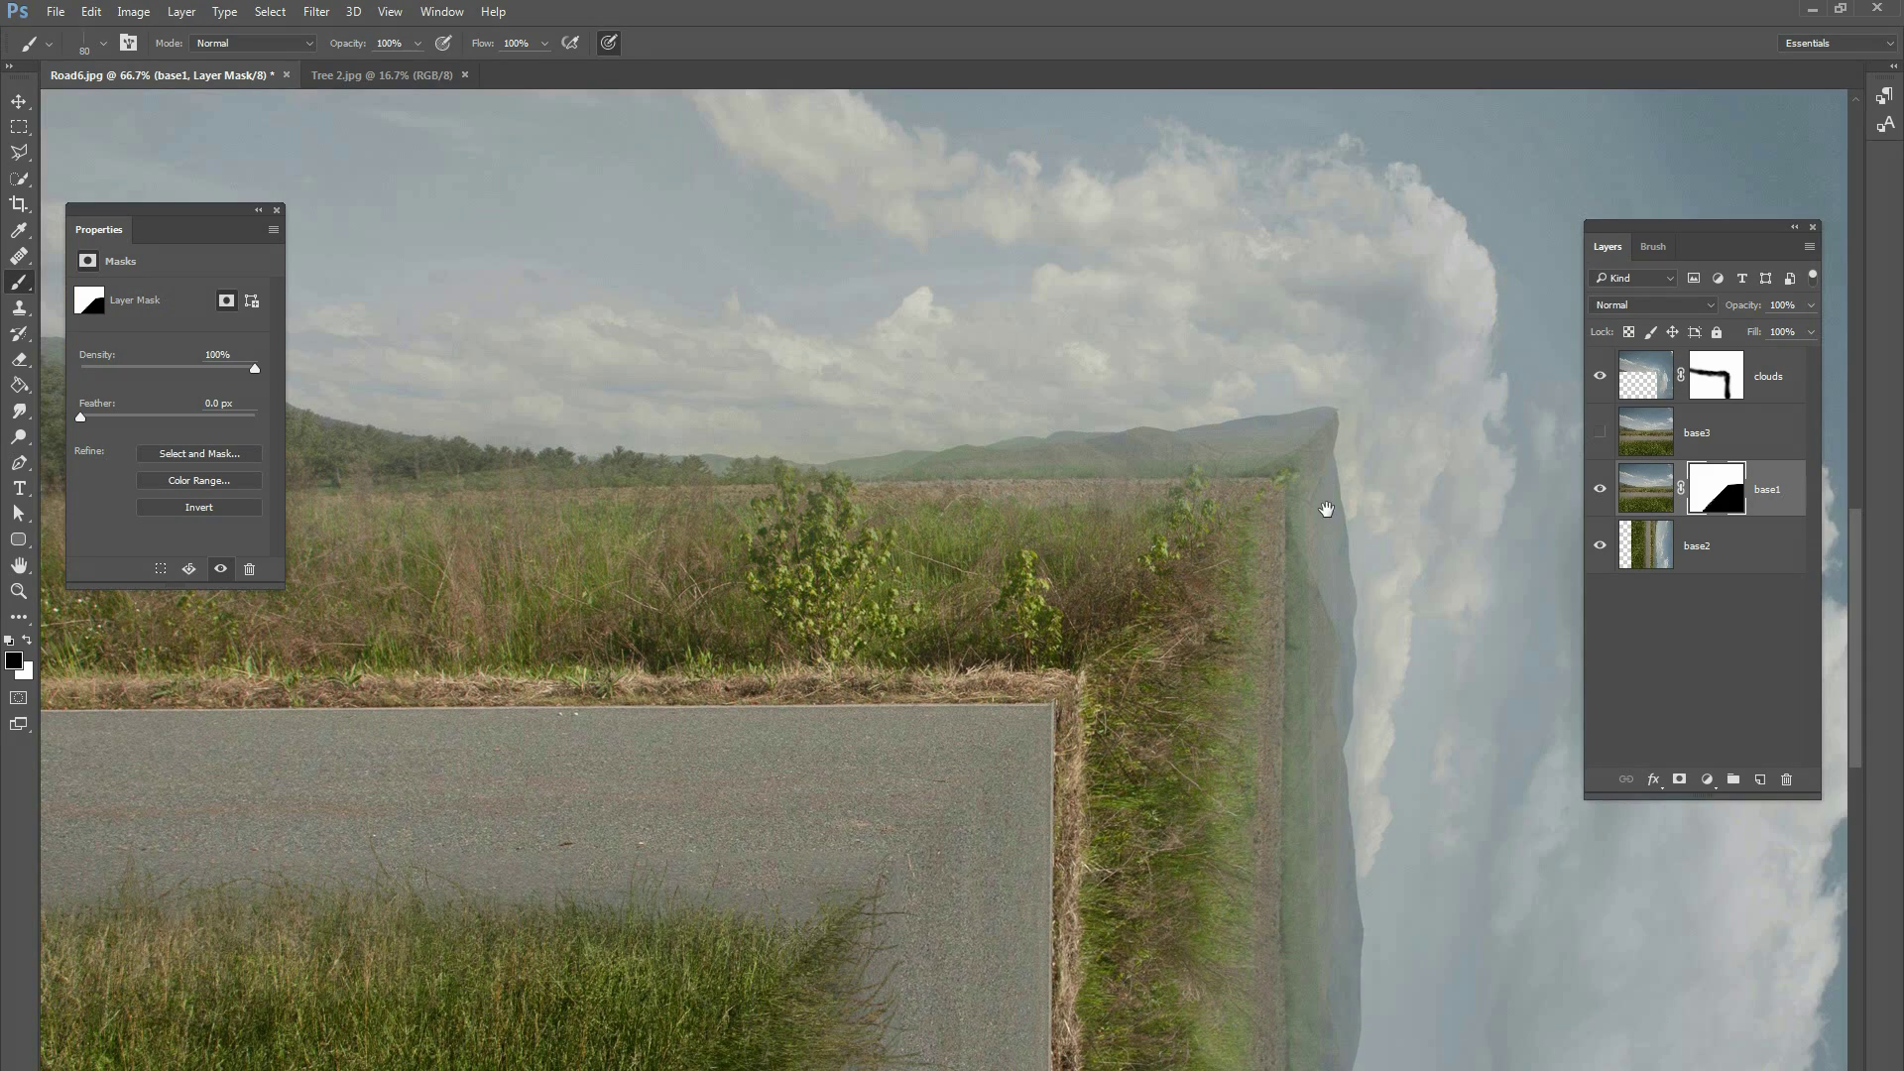
pyautogui.rightClick(1287, 444)
pyautogui.click(1443, 575)
pyautogui.press('Return')
pyautogui.hotkey('ctrl', '+')
pyautogui.hotkey('ctrl', '+')
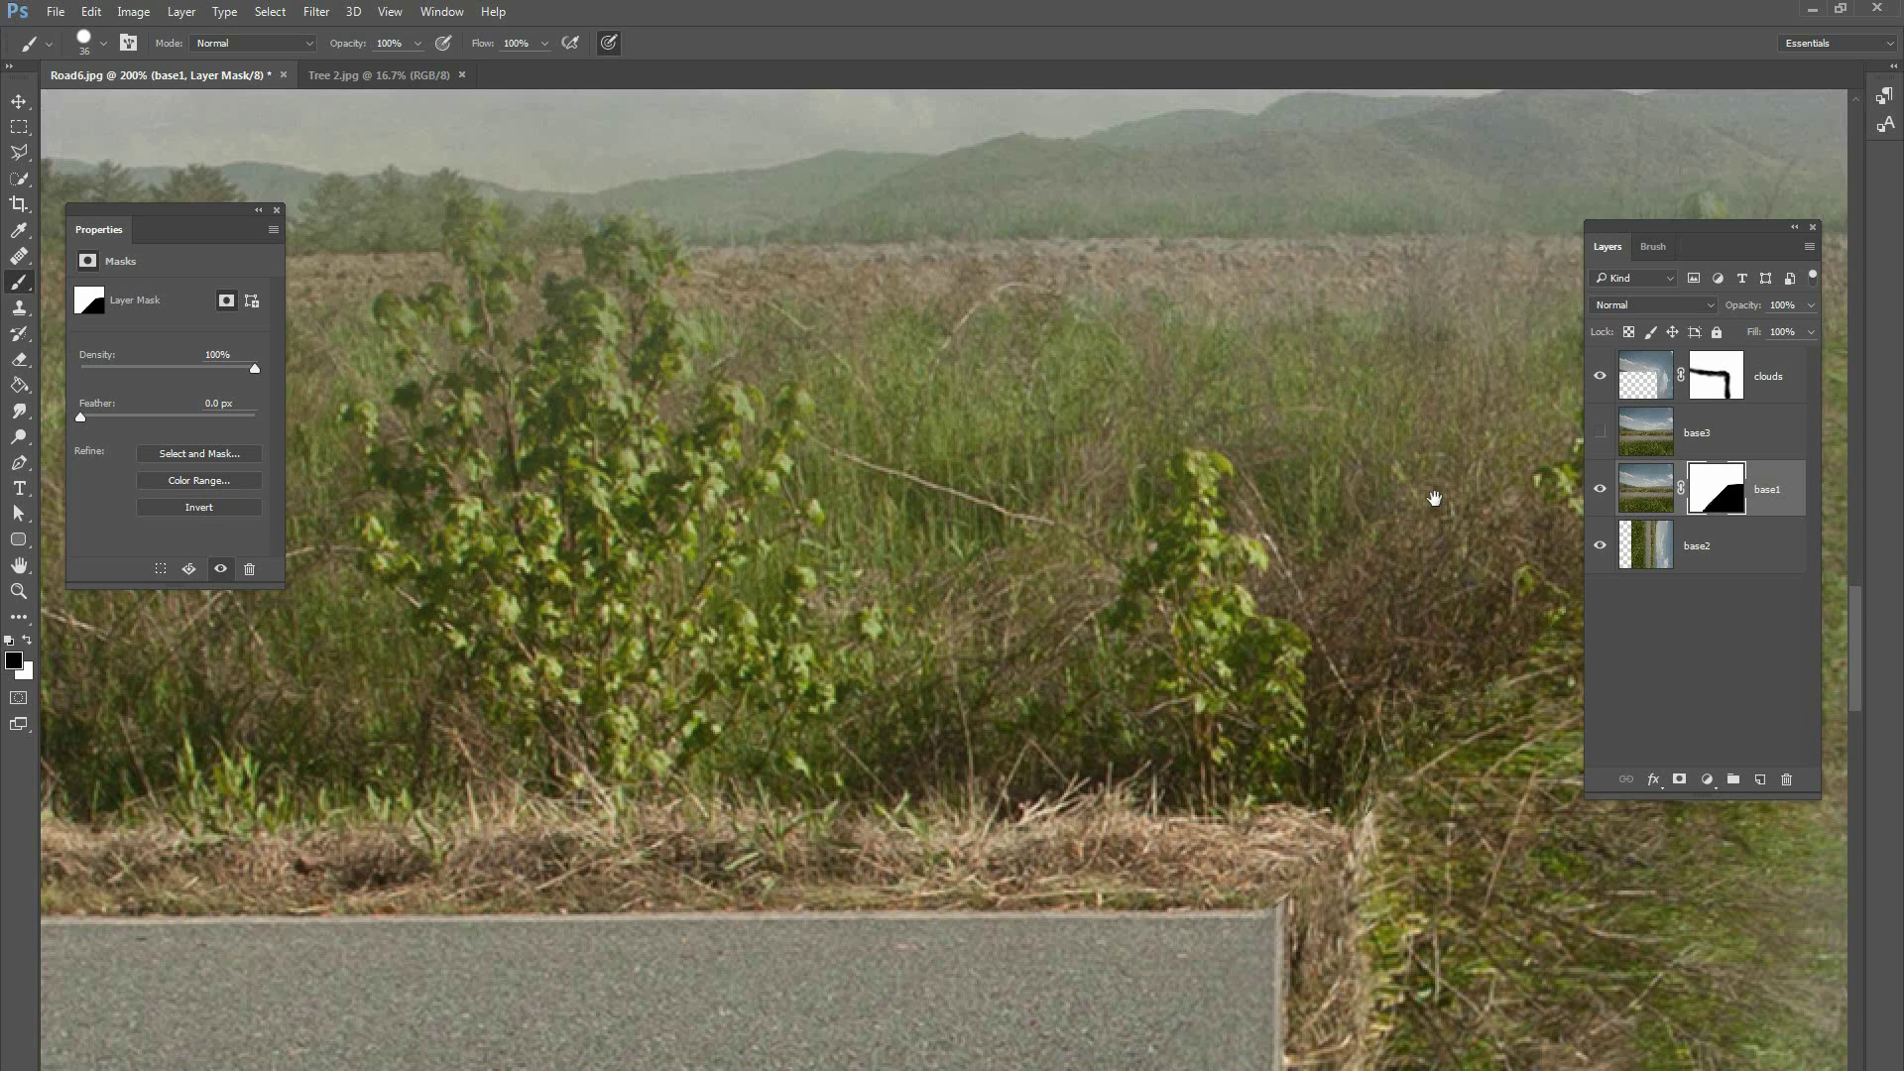
pyautogui.moveTo(1434, 501); pyautogui.dragTo(1113, 607)
pyautogui.rightClick(1271, 381)
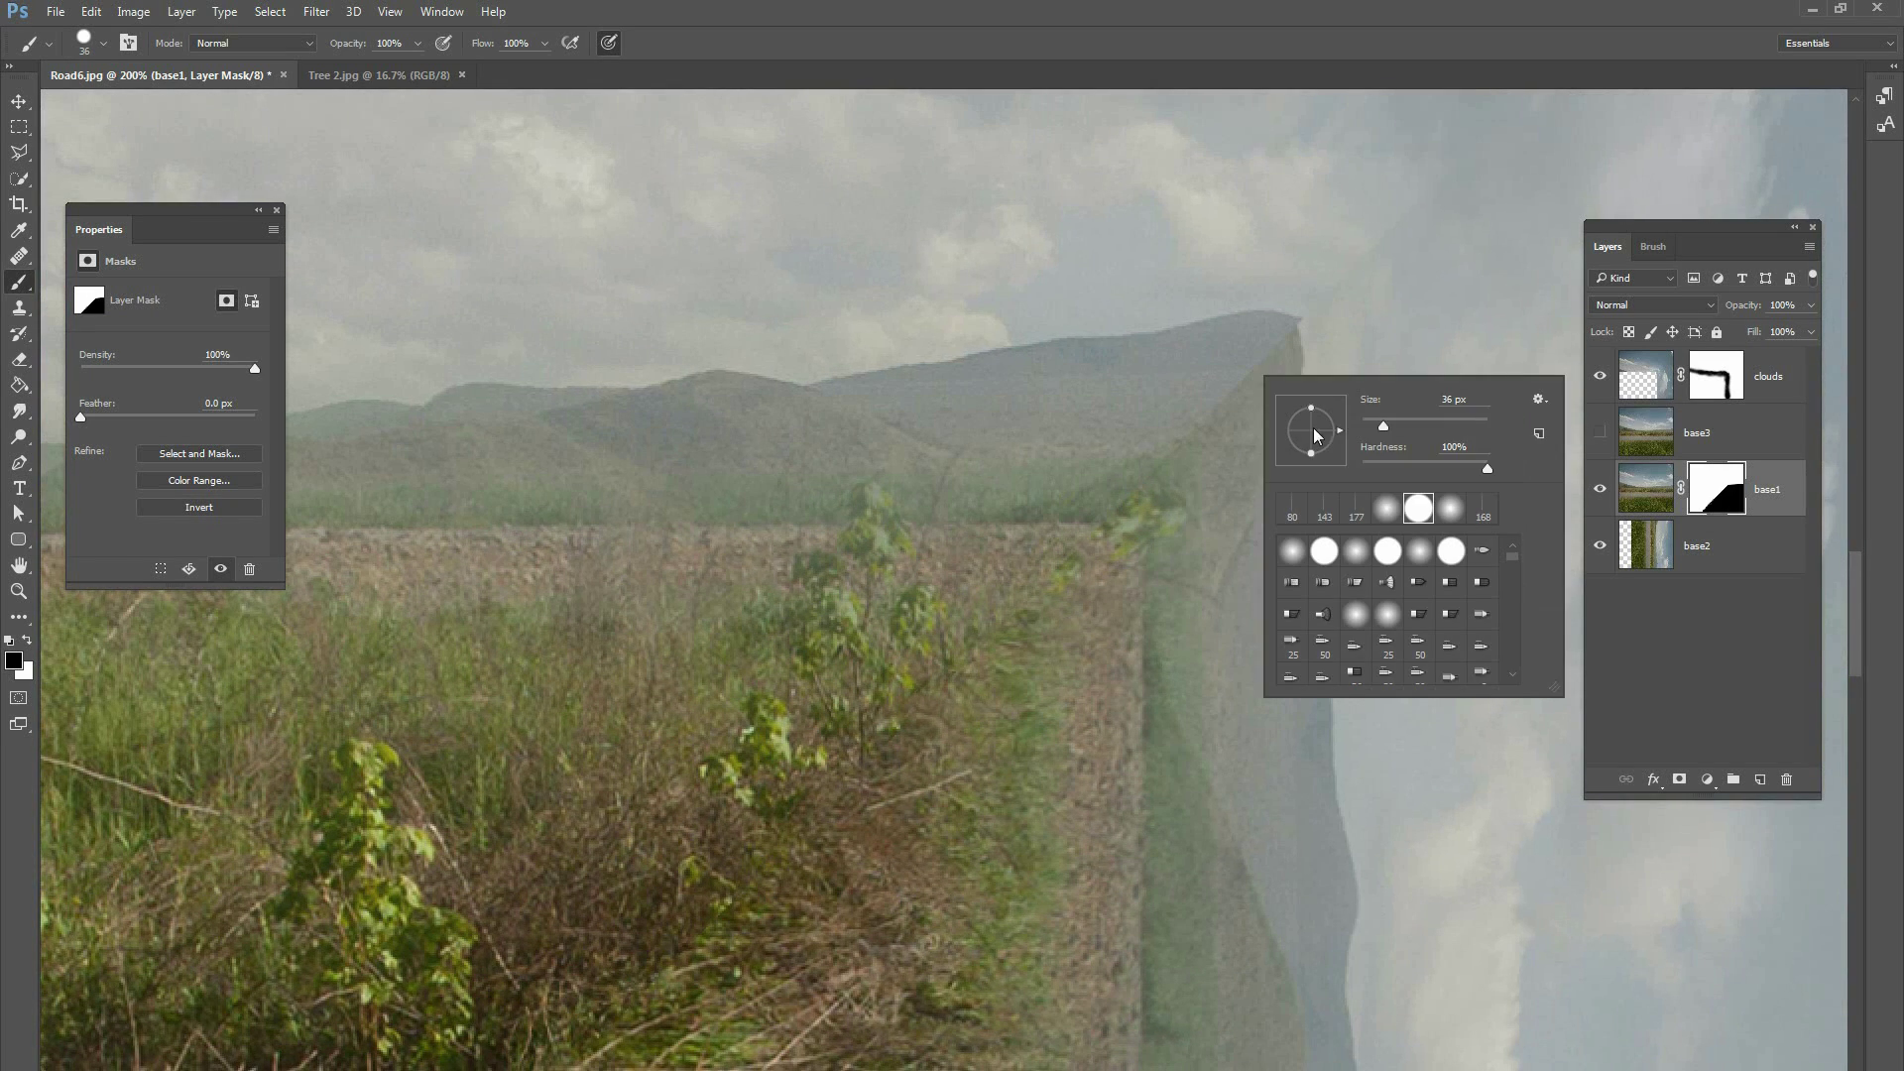
pyautogui.moveTo(1384, 429); pyautogui.dragTo(1374, 426)
pyautogui.moveTo(1487, 469); pyautogui.dragTo(1446, 473)
pyautogui.rightClick(1193, 400)
pyautogui.moveTo(1291, 444); pyautogui.dragTo(1286, 445)
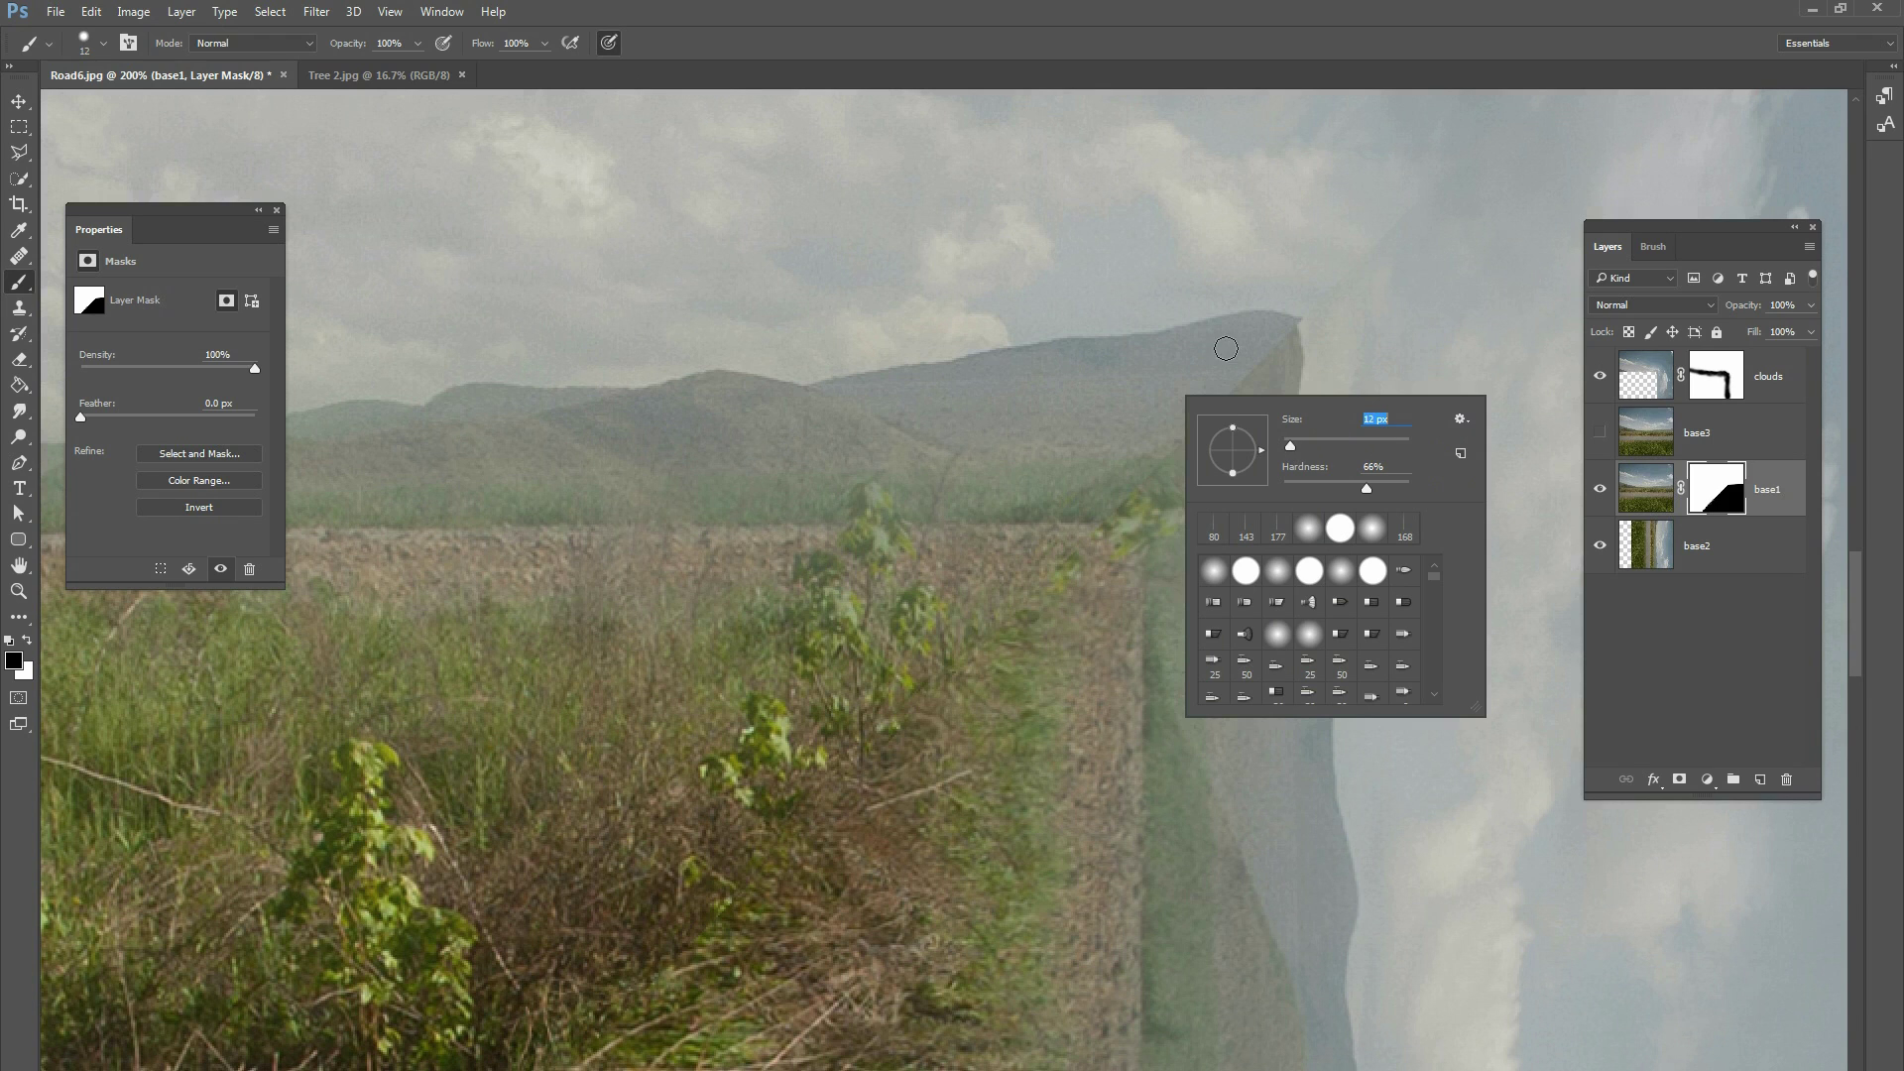
# - Paint black on the base1 mask at the mountain peak to shape the bent ridge's corner
pyautogui.click(1267, 357)
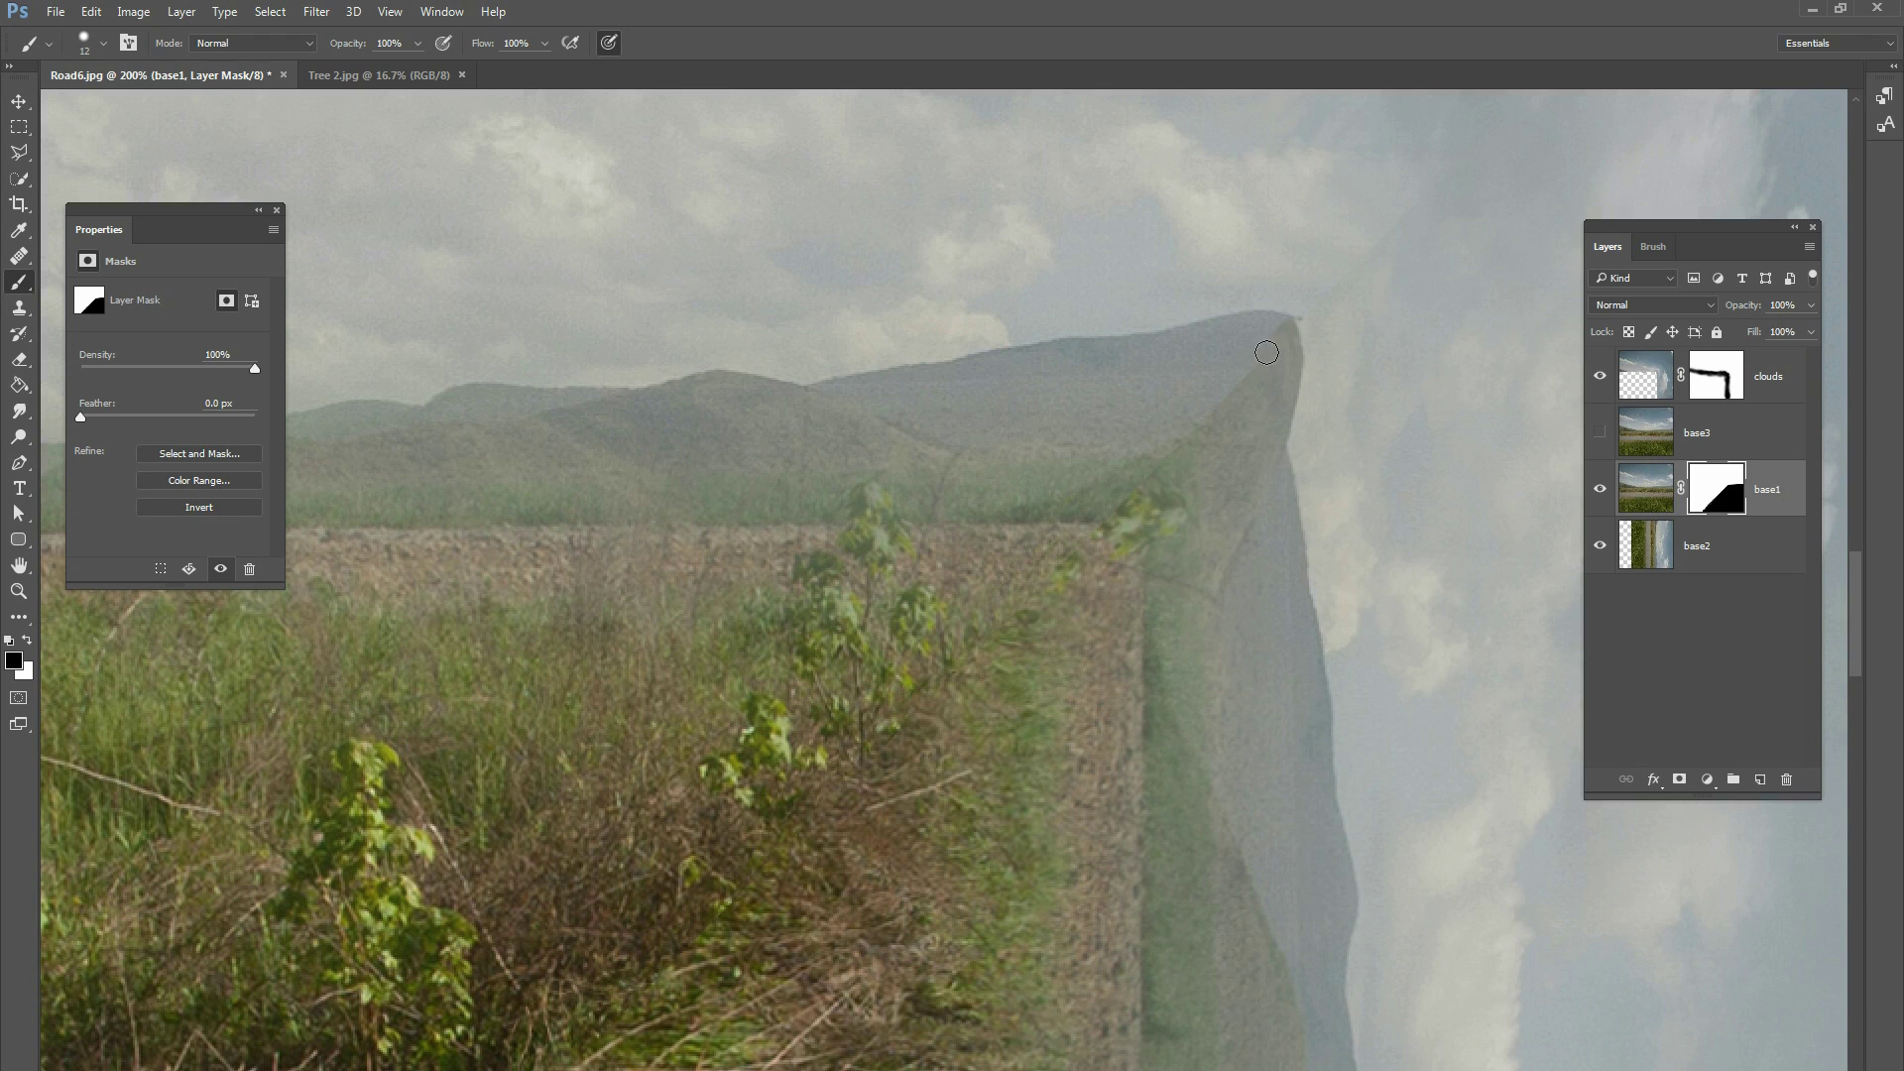
pyautogui.rightClick(1262, 349)
pyautogui.press('Return')
# - Set the brush flow to 30% and blend the diagonal seam from the mountain slope down to the field on the base1 mask
pyautogui.moveTo(547, 44); pyautogui.dragTo(478, 66)
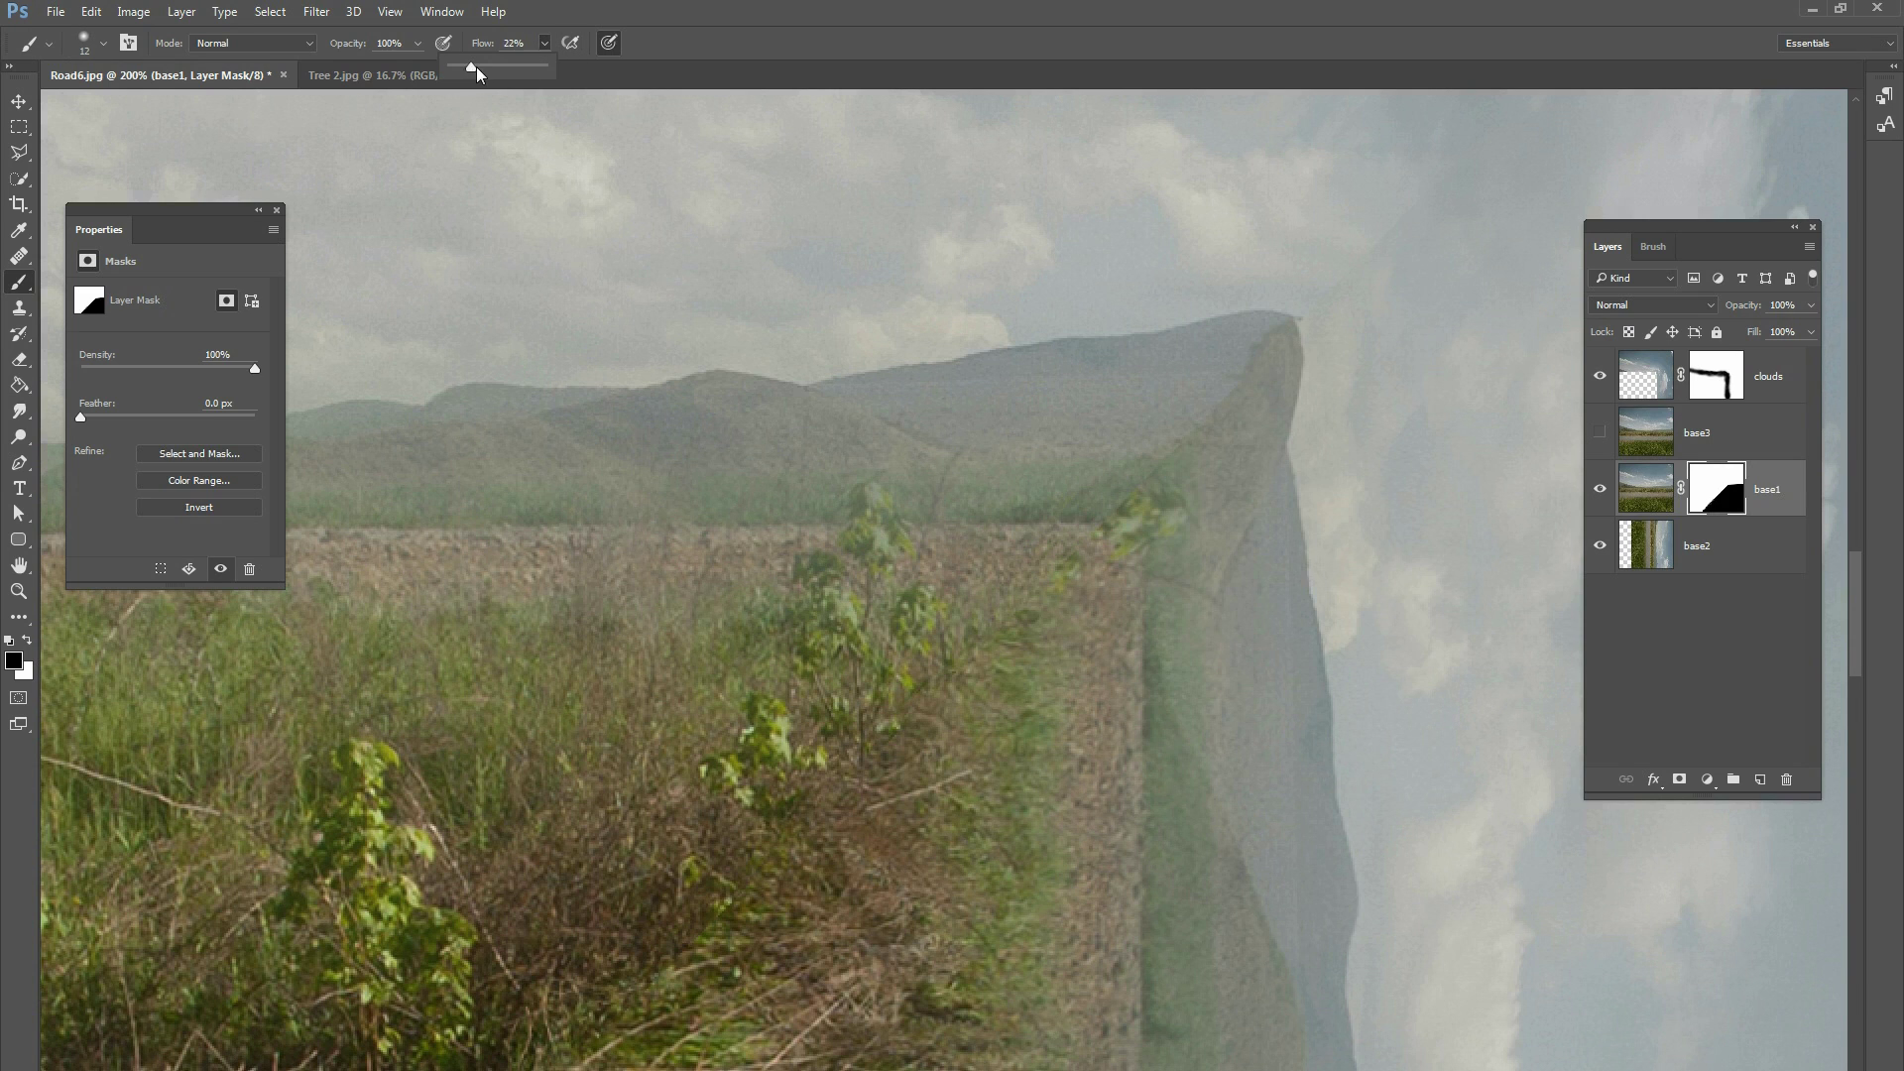
pyautogui.click(1228, 386)
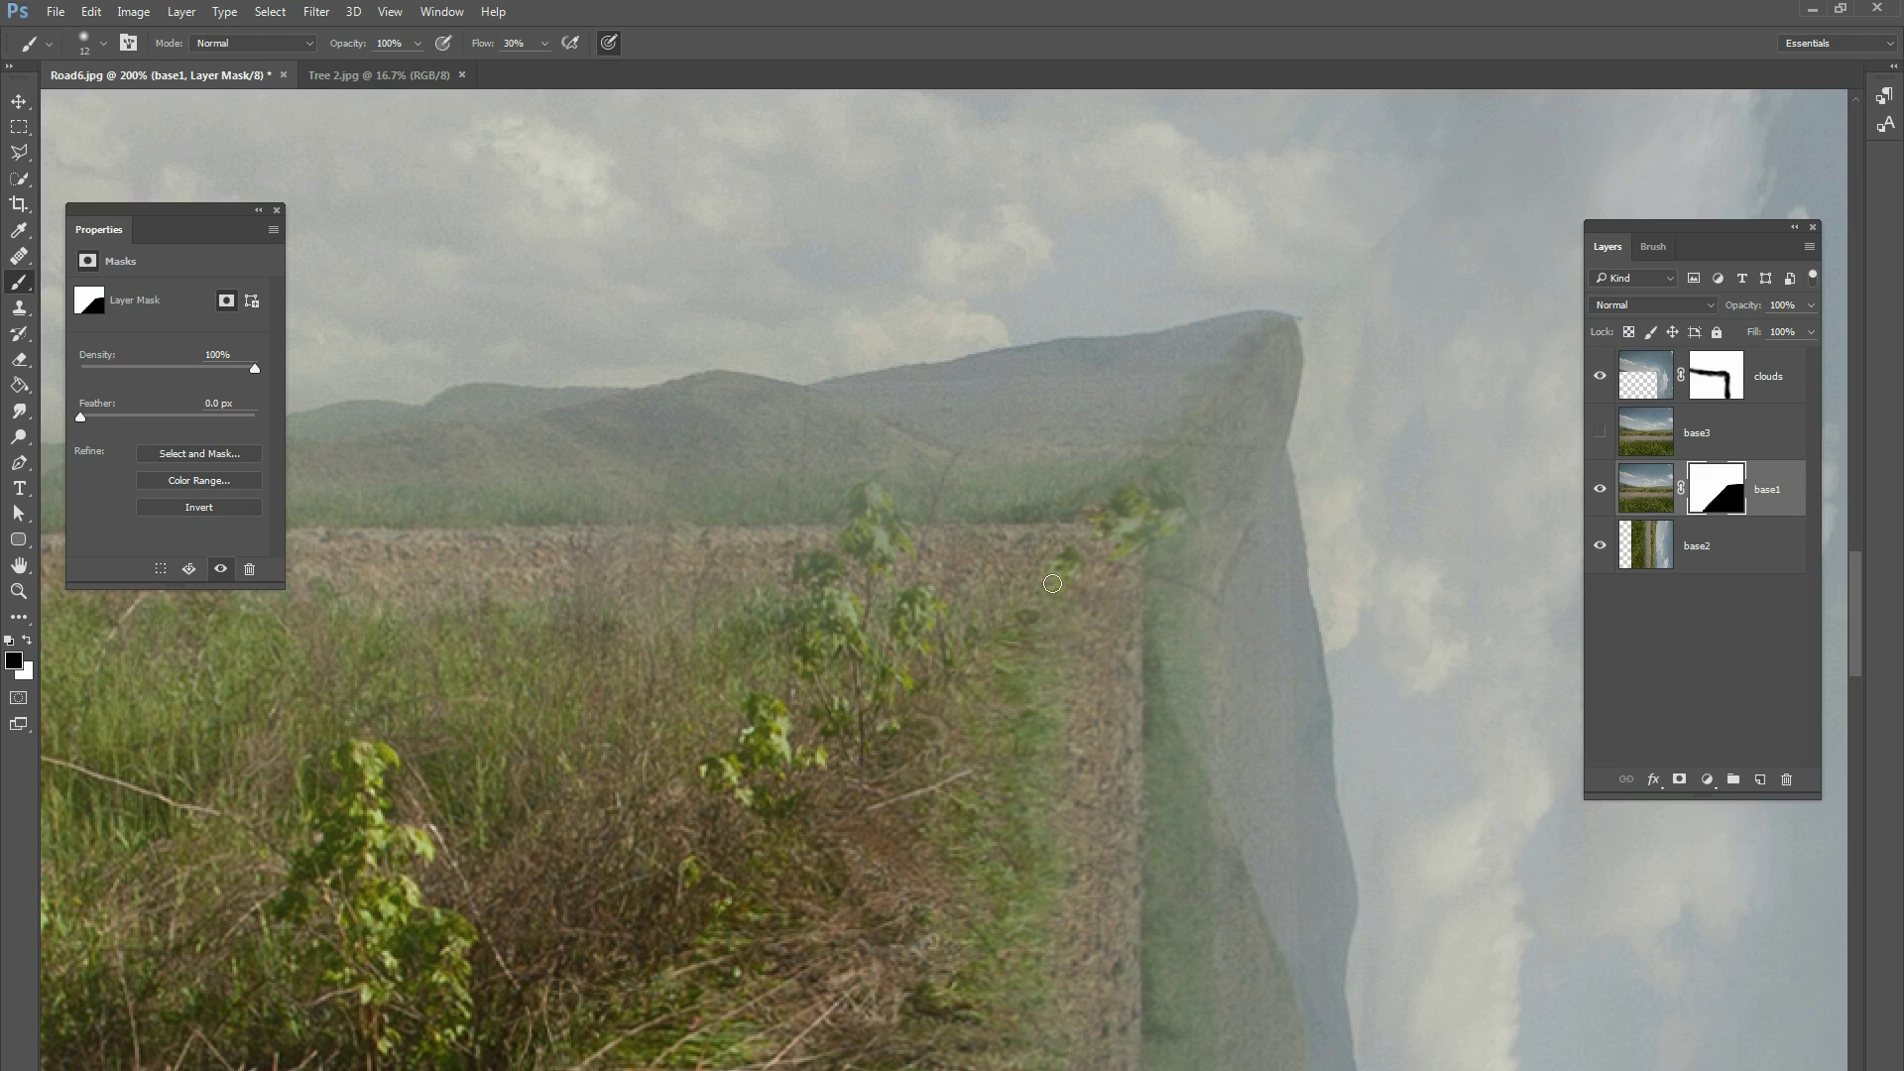
pyautogui.click(26, 643)
pyautogui.click(27, 642)
# - Add a new layer named dodgeburn above the clouds layer and set its blend mode to Soft Light
pyautogui.hotkey('ctrl', '-')
pyautogui.hotkey('ctrl', '-')
pyautogui.hotkey('ctrl', '-')
pyautogui.hotkey('ctrl', '-')
pyautogui.hotkey('ctrl', '-')
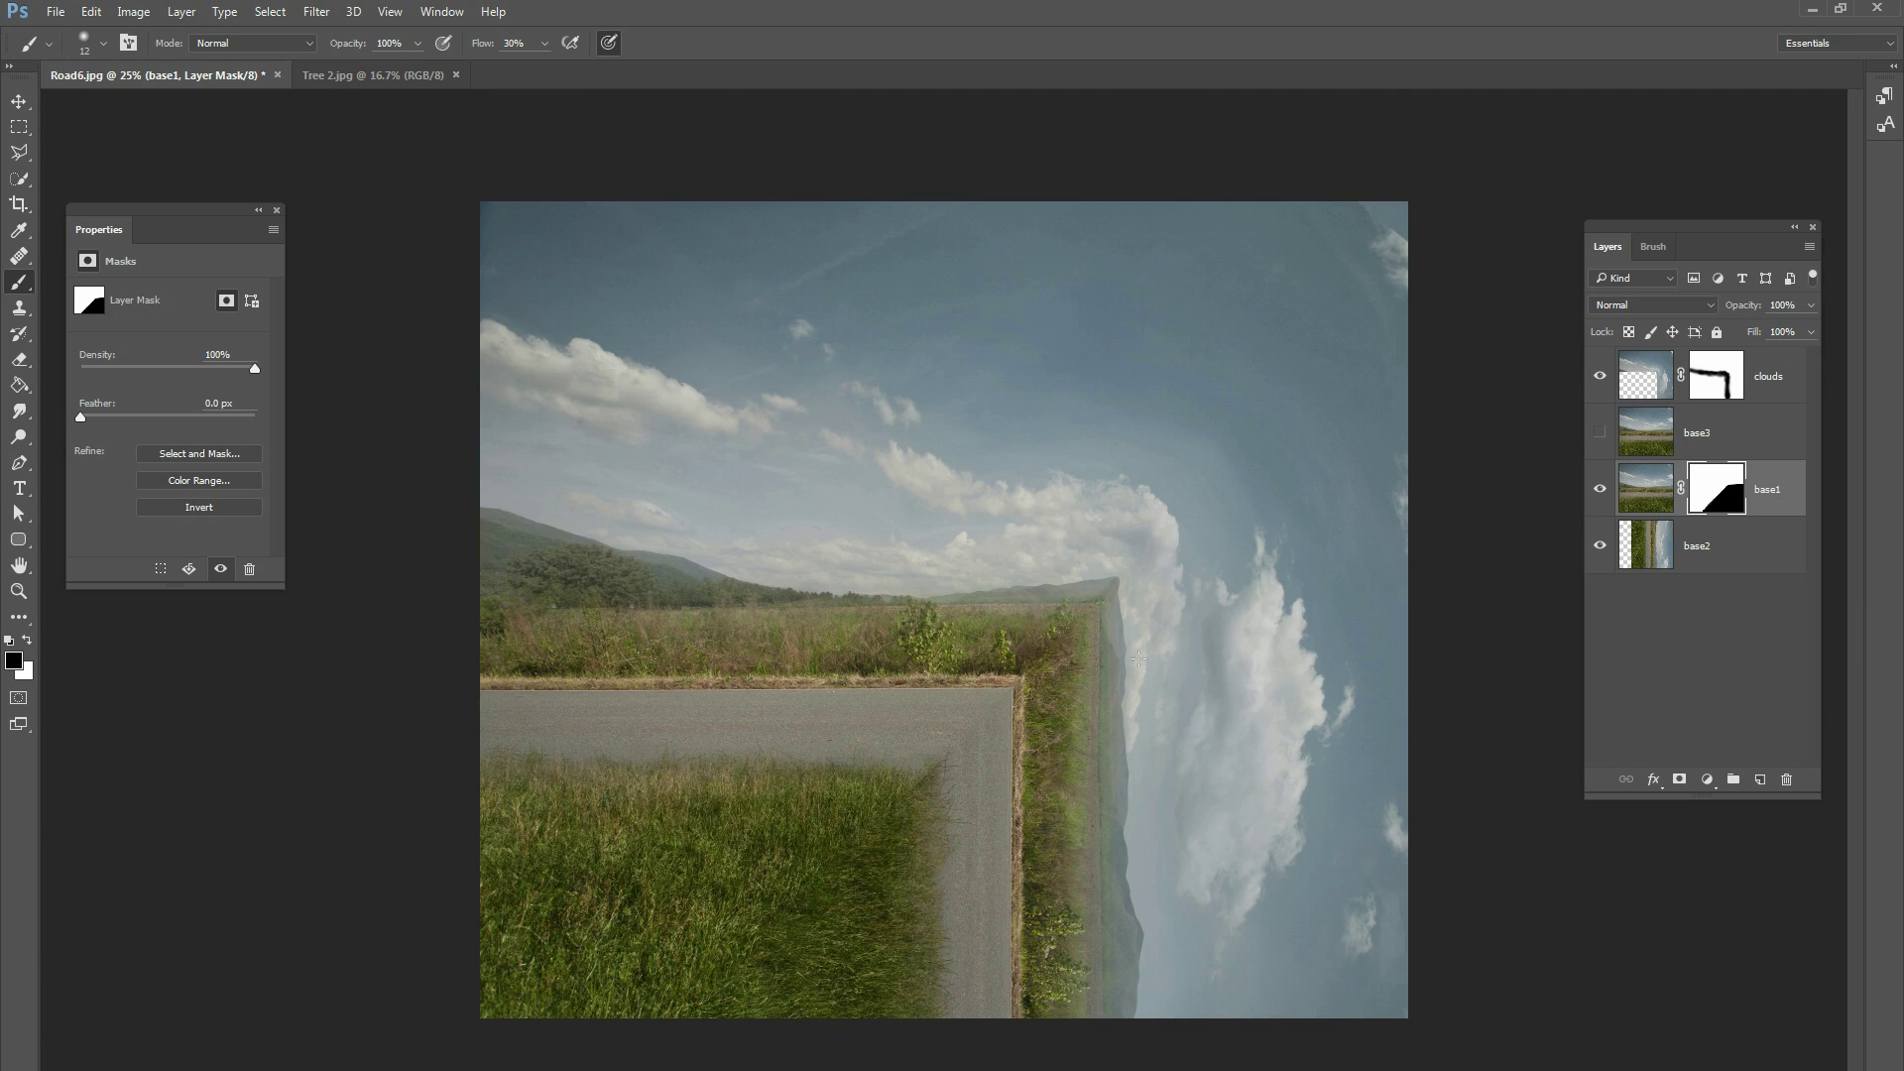
pyautogui.click(1770, 385)
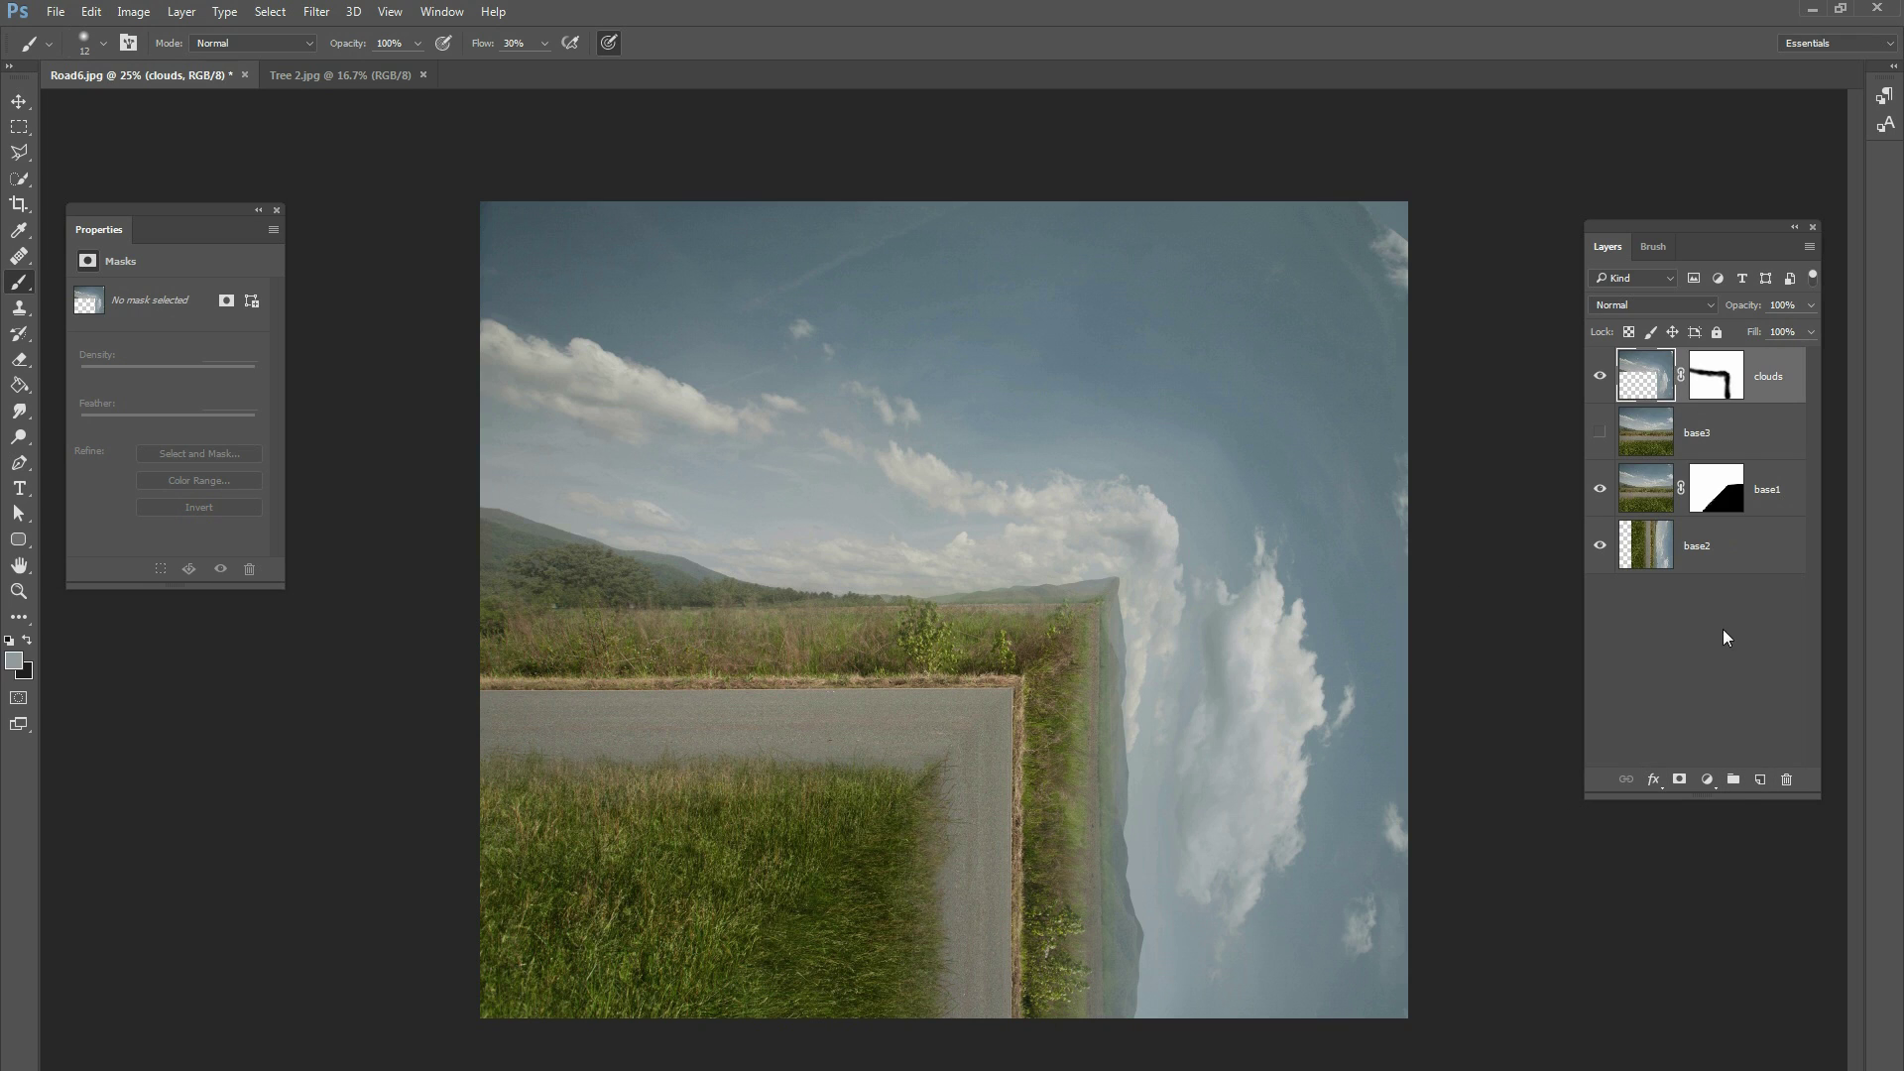
pyautogui.click(1760, 780)
pyautogui.doubleClick(1702, 376)
pyautogui.write('dog')
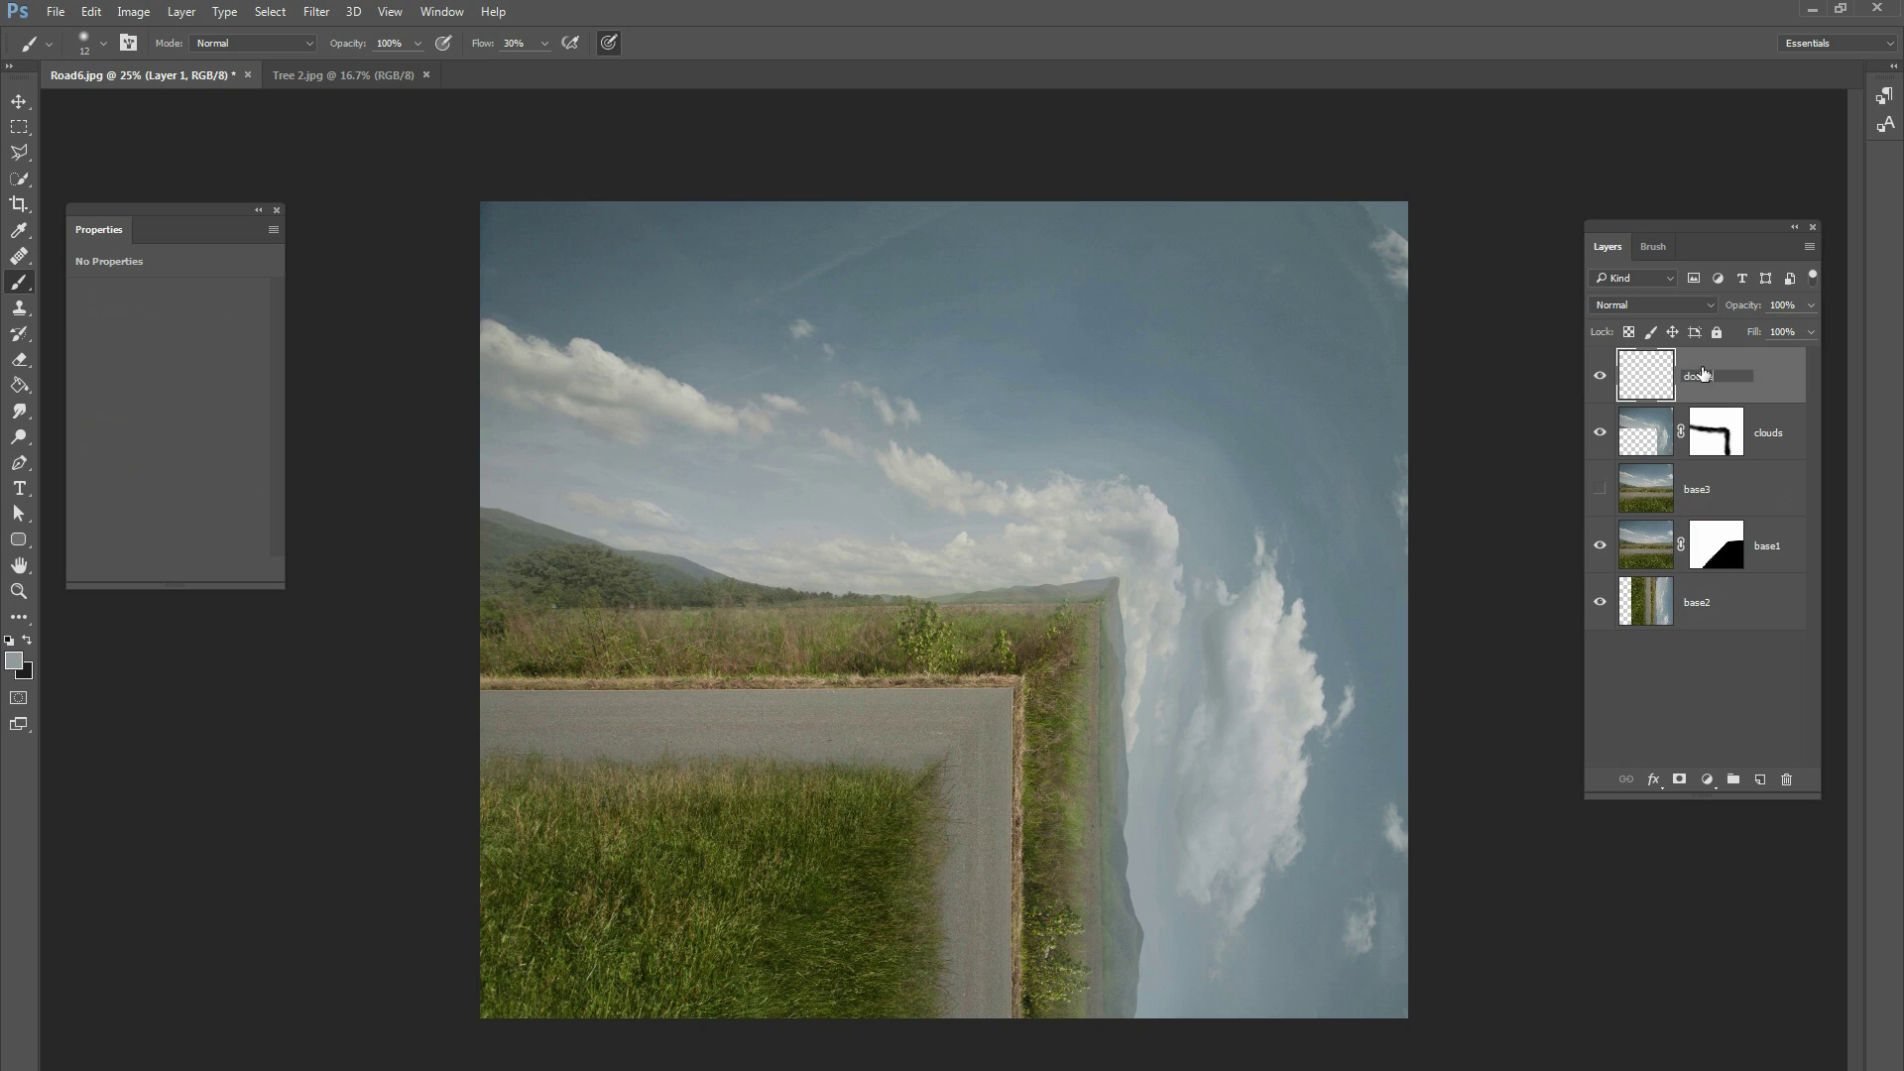
pyautogui.write('geburn')
pyautogui.press('Return')
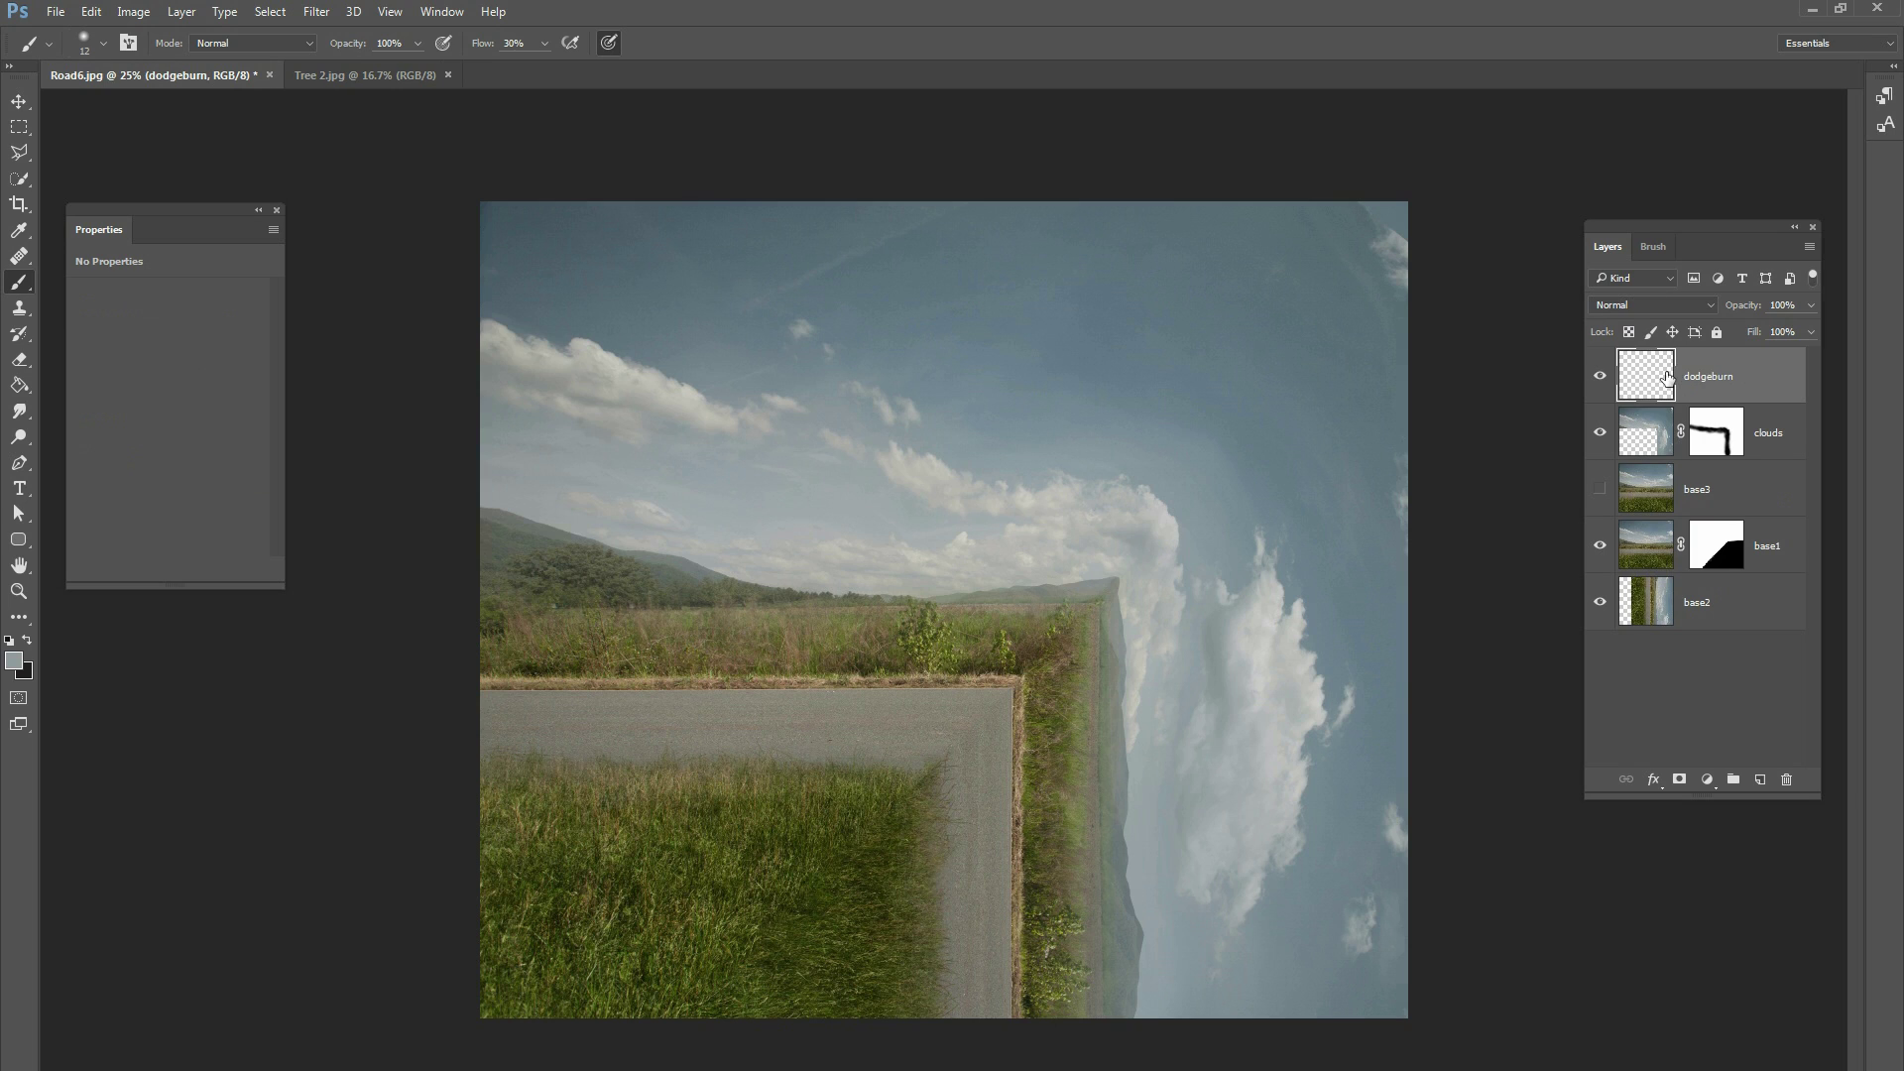
pyautogui.click(1637, 305)
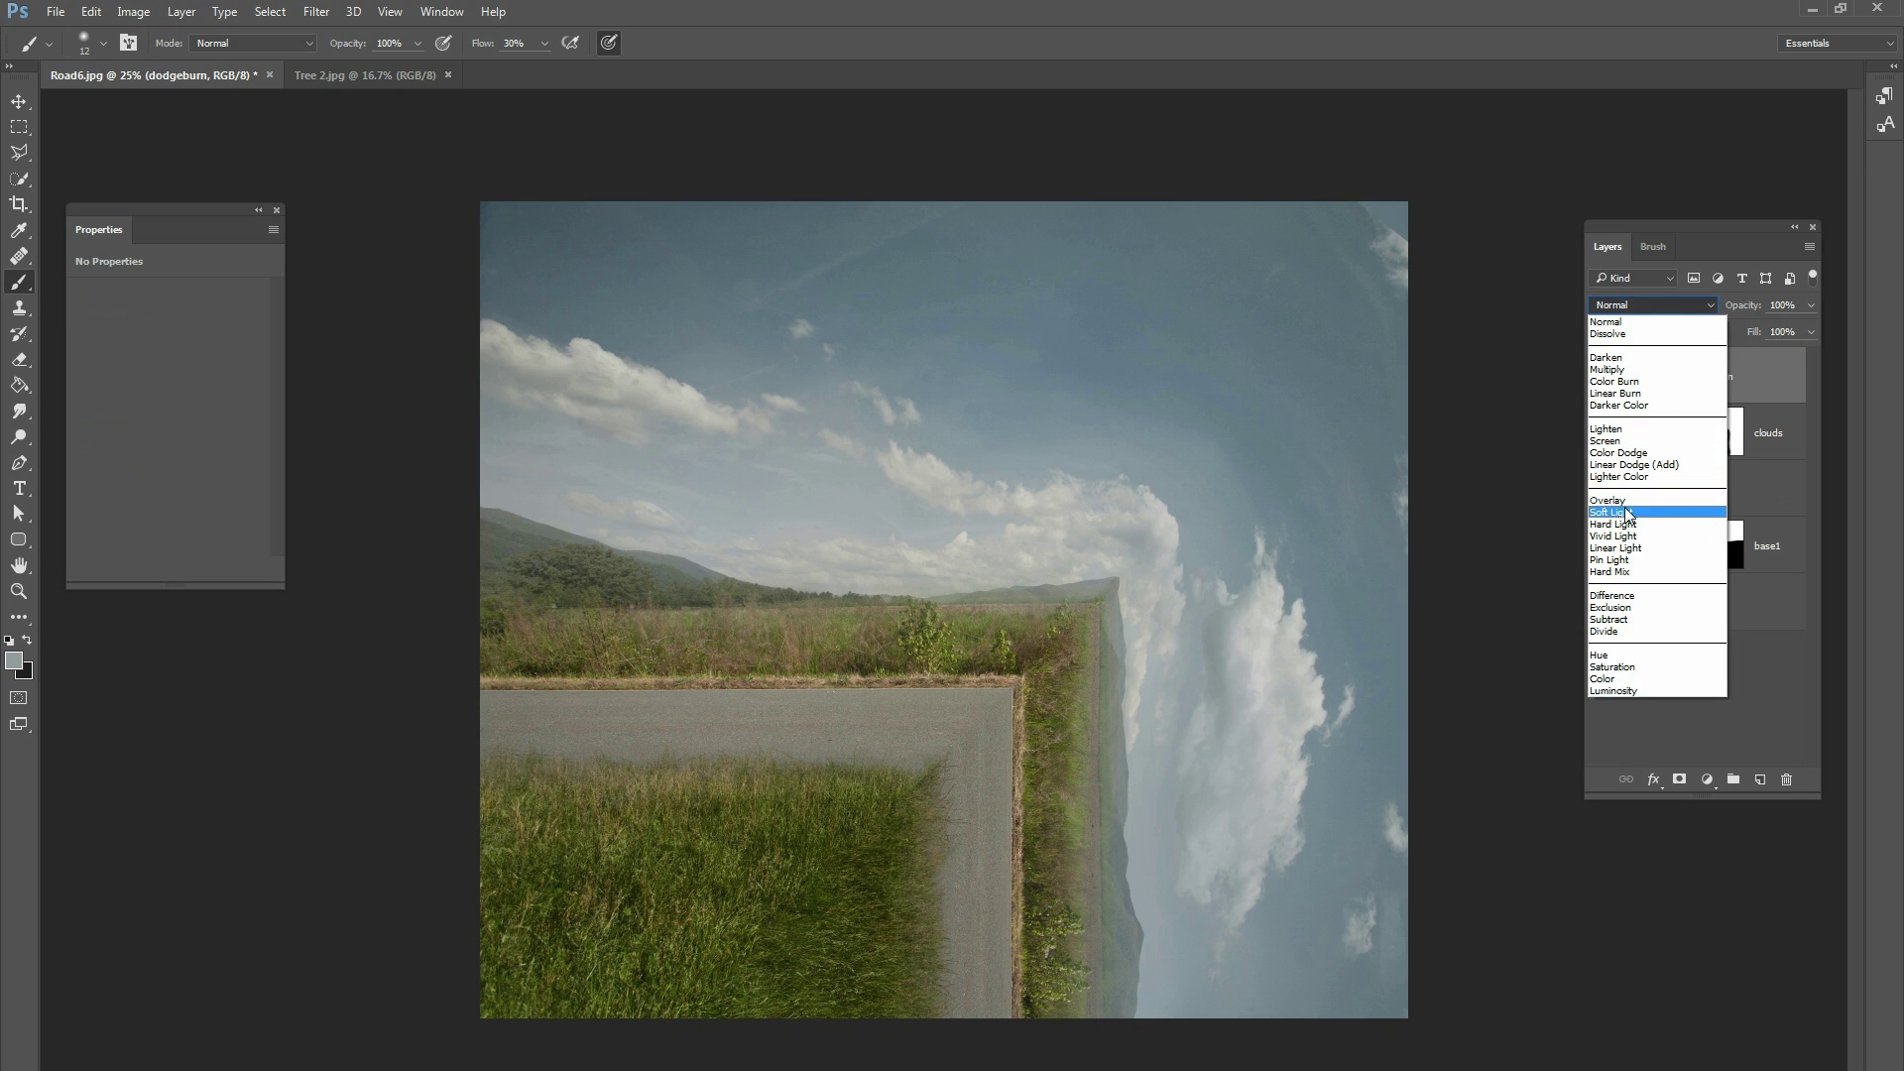
pyautogui.click(1620, 513)
# - Set the brush flow to 8% and the foreground color to black (000000)
pyautogui.hotkey('ctrl', '+')
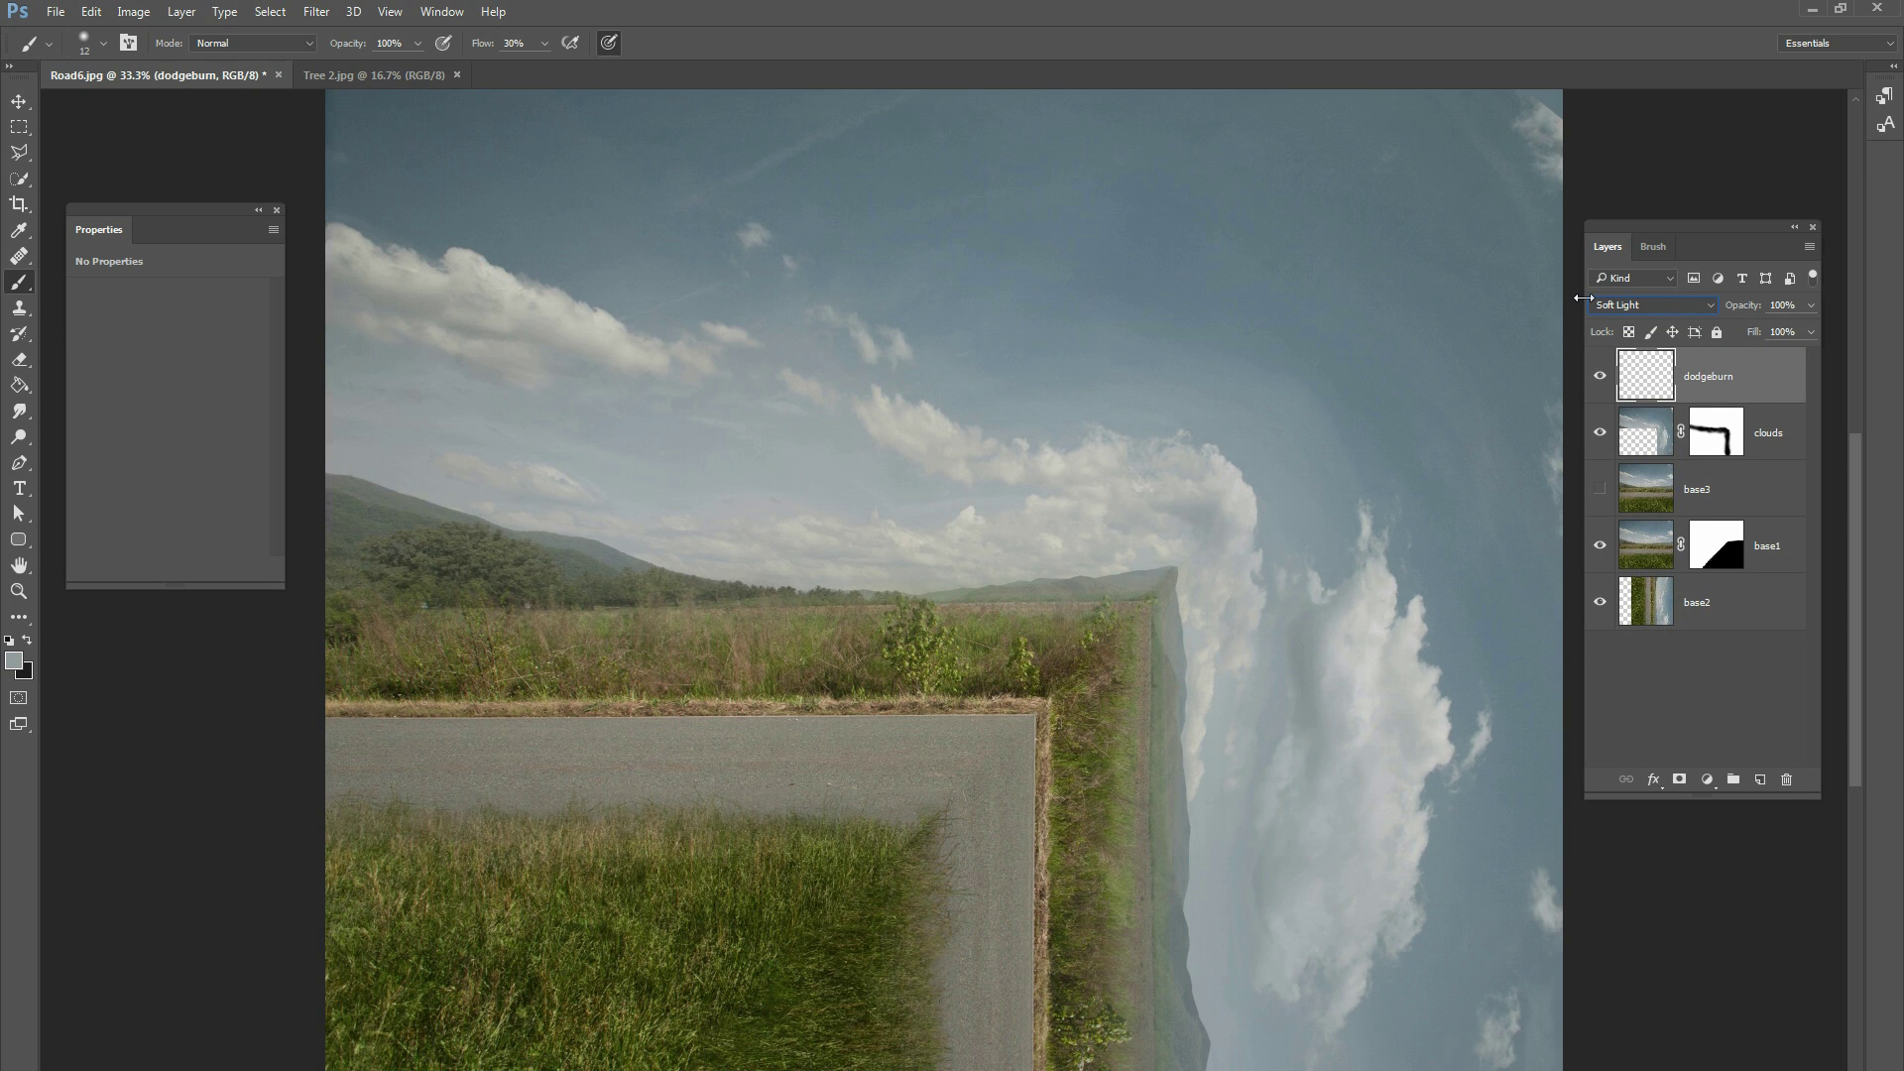
pyautogui.scroll(-3, 1170, 688)
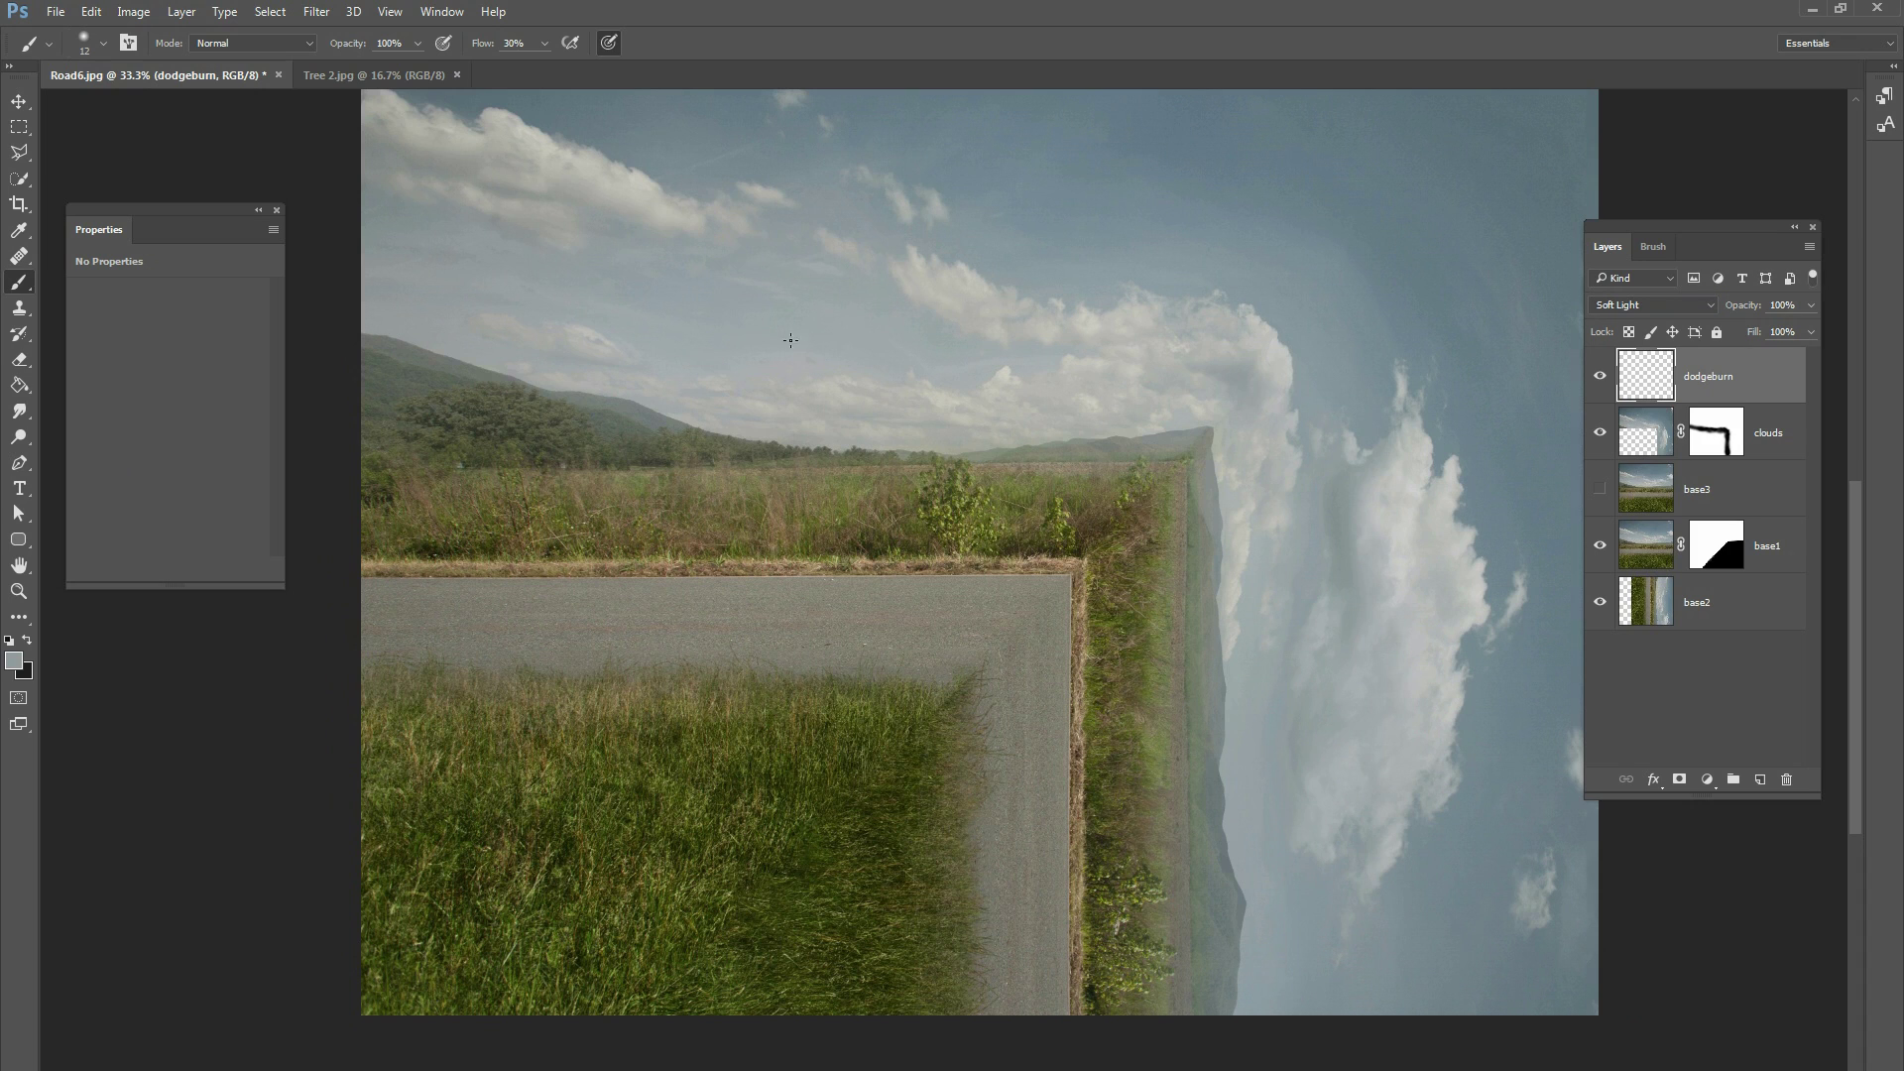
pyautogui.click(544, 42)
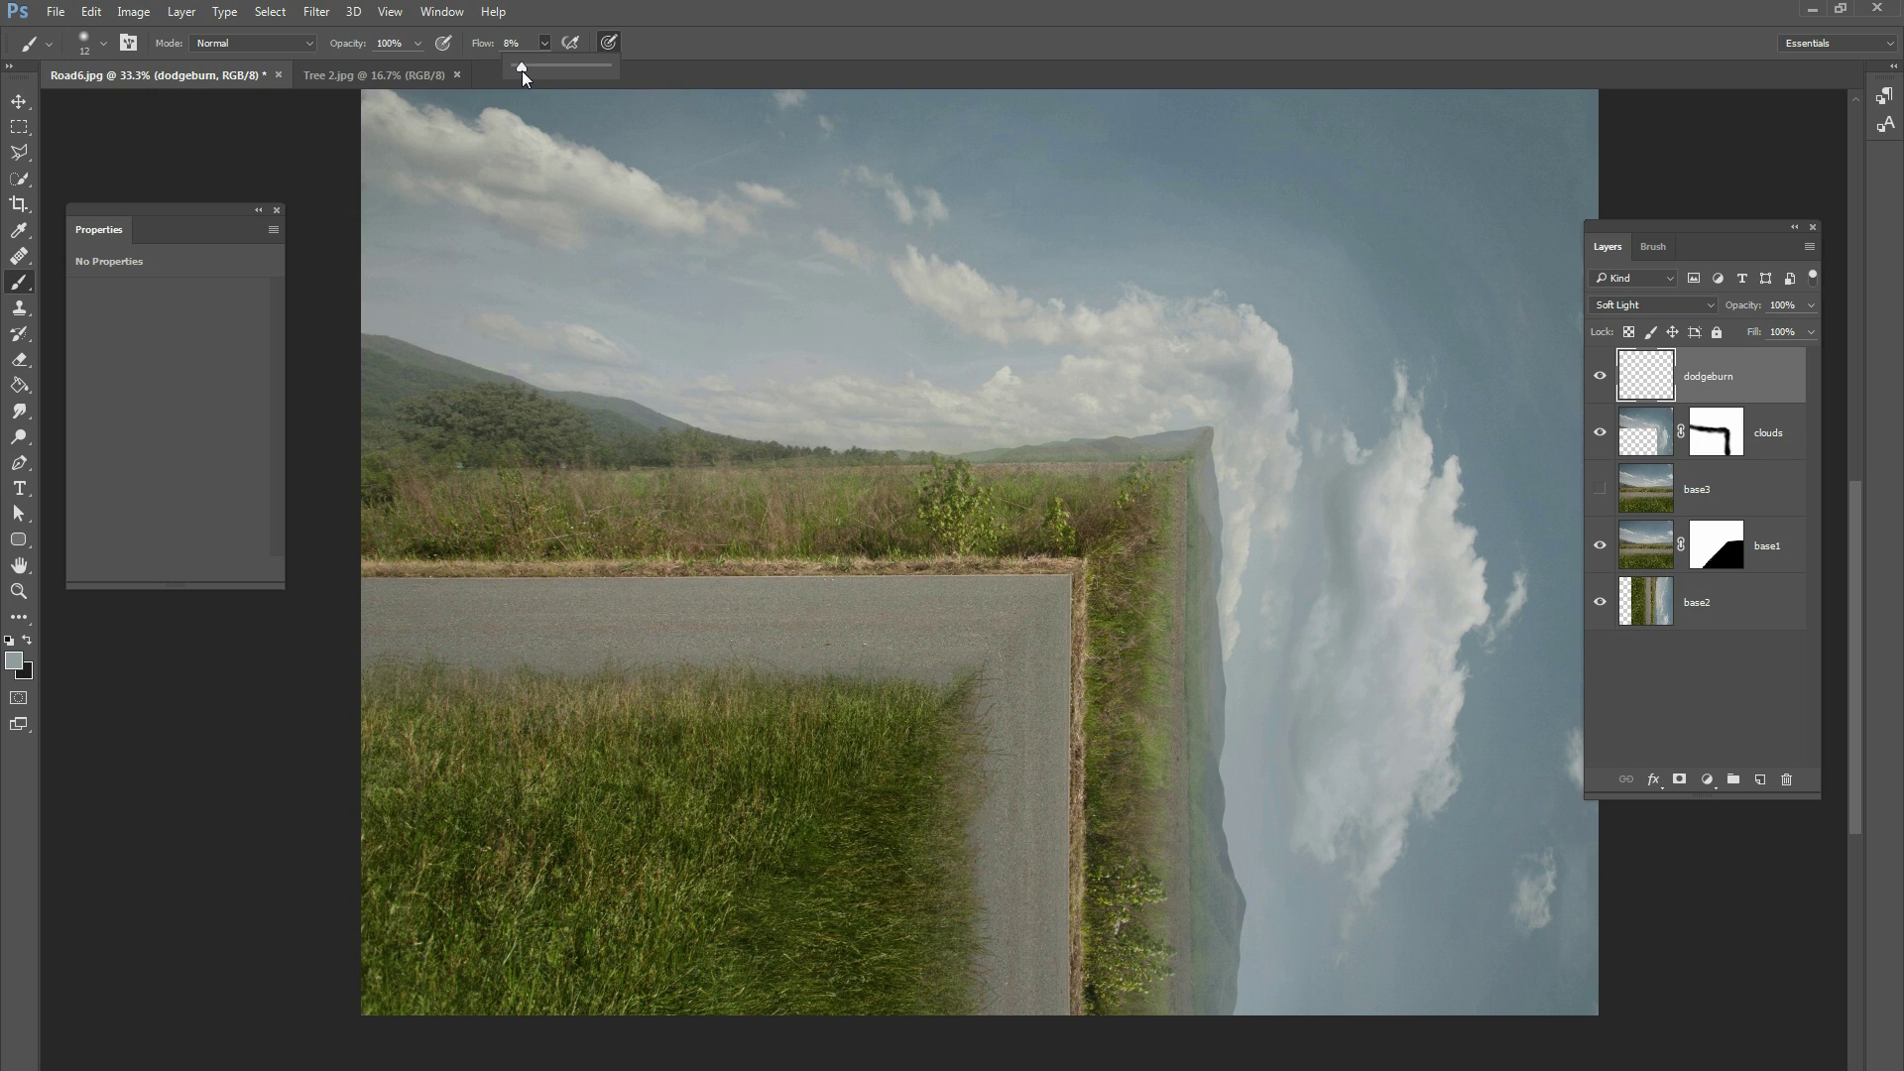
pyautogui.click(13, 660)
pyautogui.write('ffffff')
pyautogui.click(318, 893)
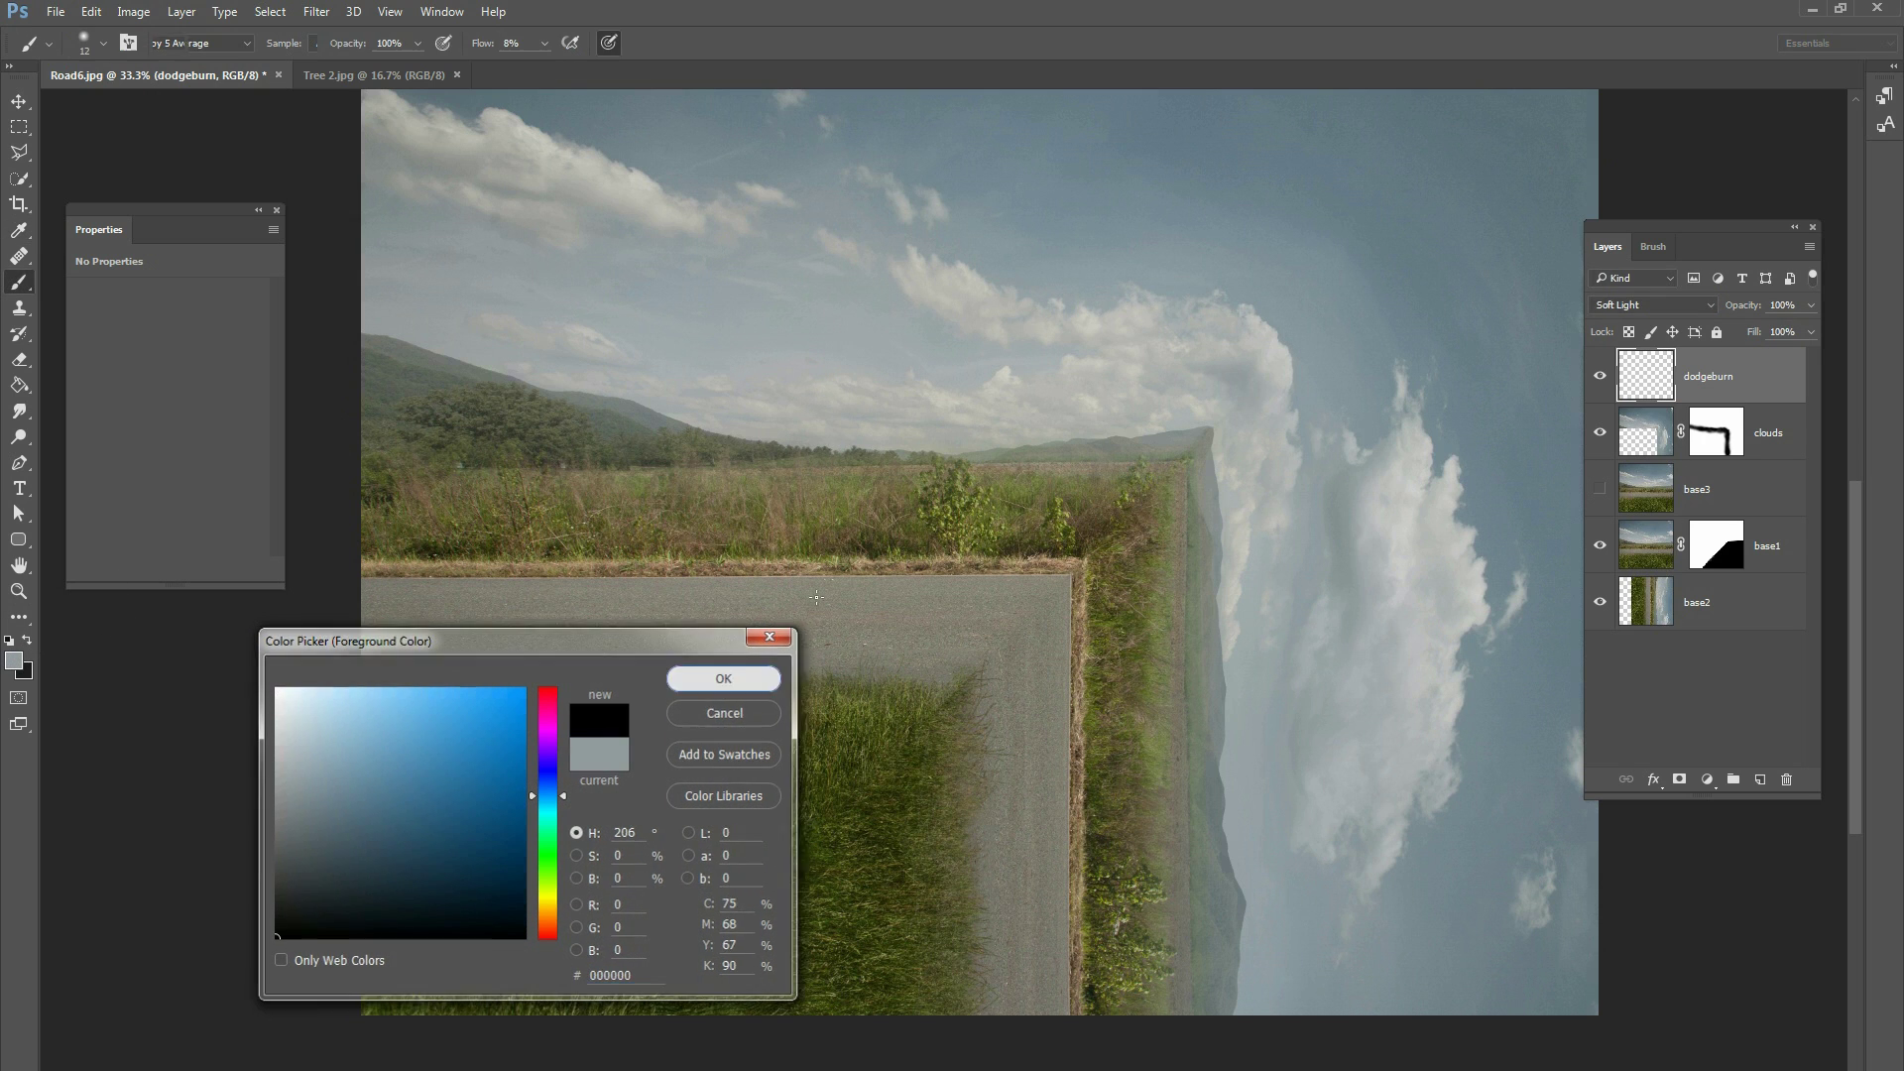
pyautogui.click(725, 678)
# - Choose a soft round brush with 0% hardness and set its size to 306 px
pyautogui.press('b')
pyautogui.rightClick(968, 429)
pyautogui.write('369')
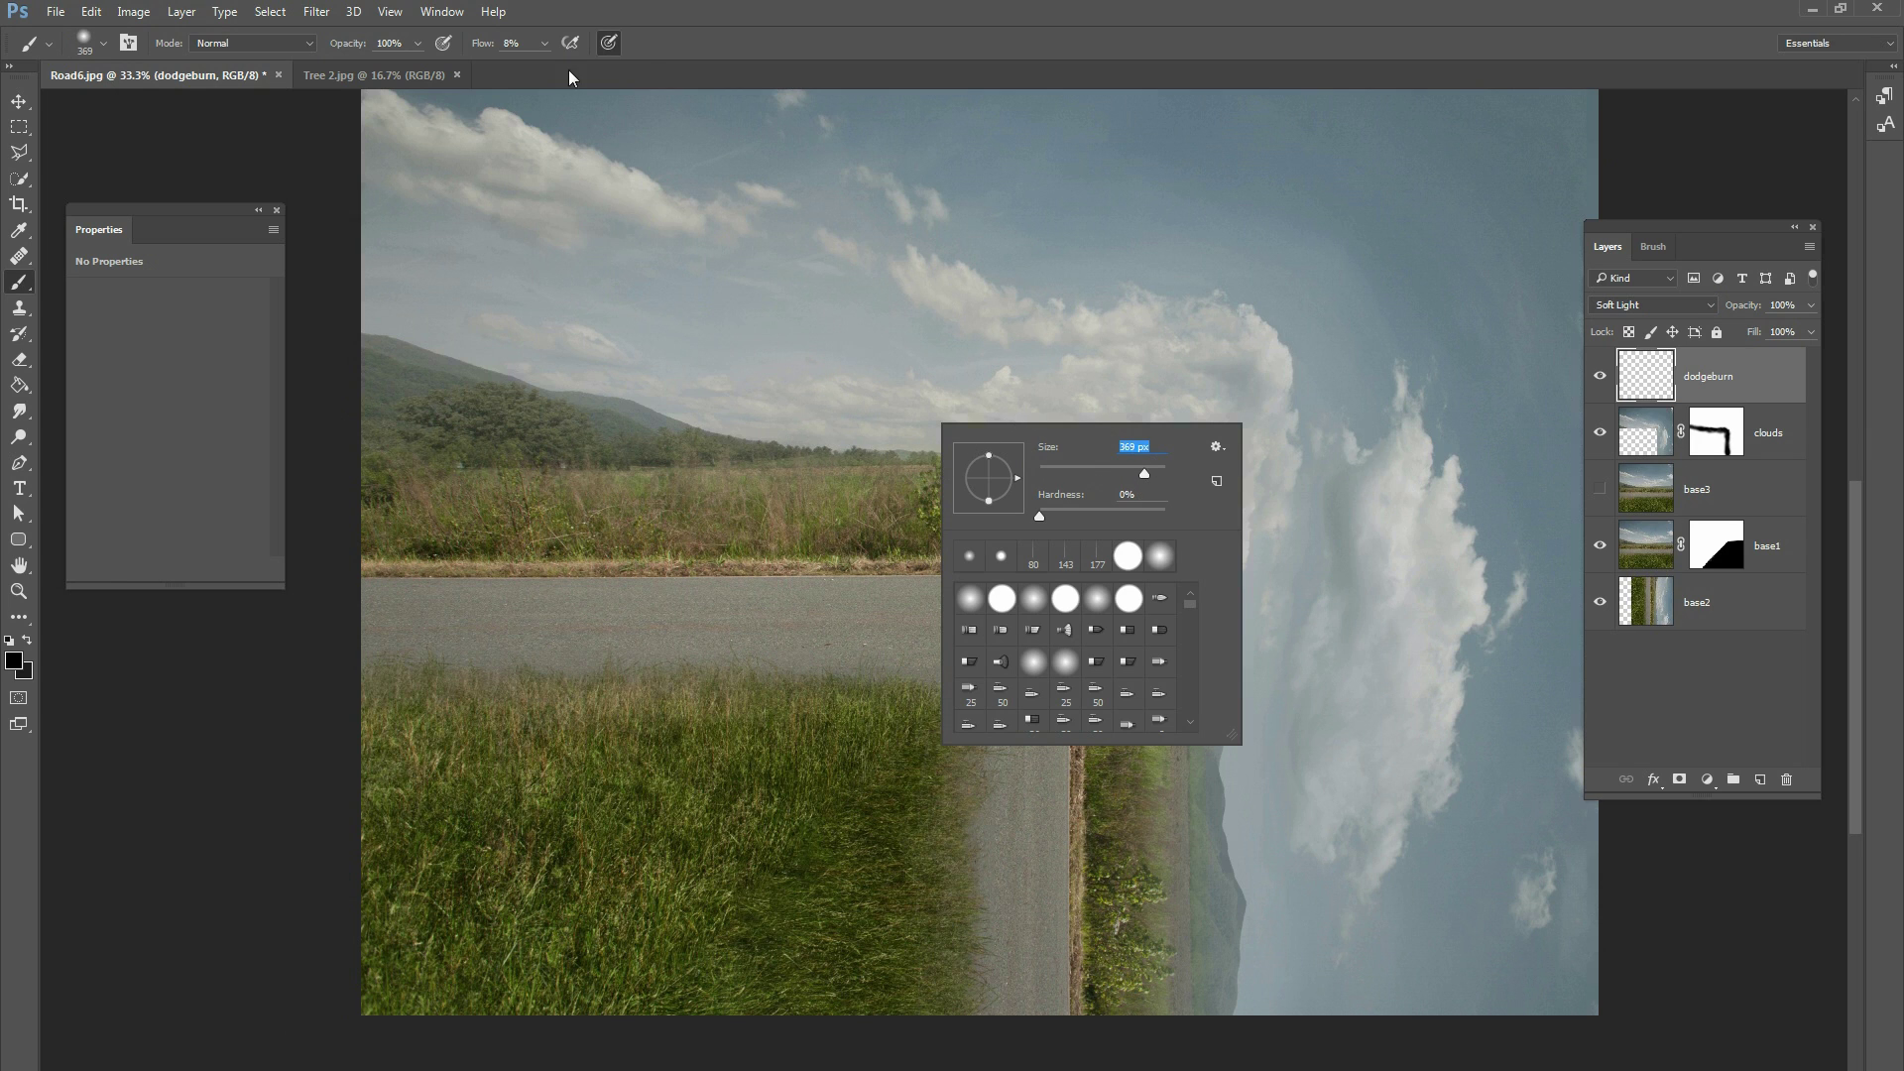
pyautogui.click(1409, 51)
pyautogui.rightClick(1053, 686)
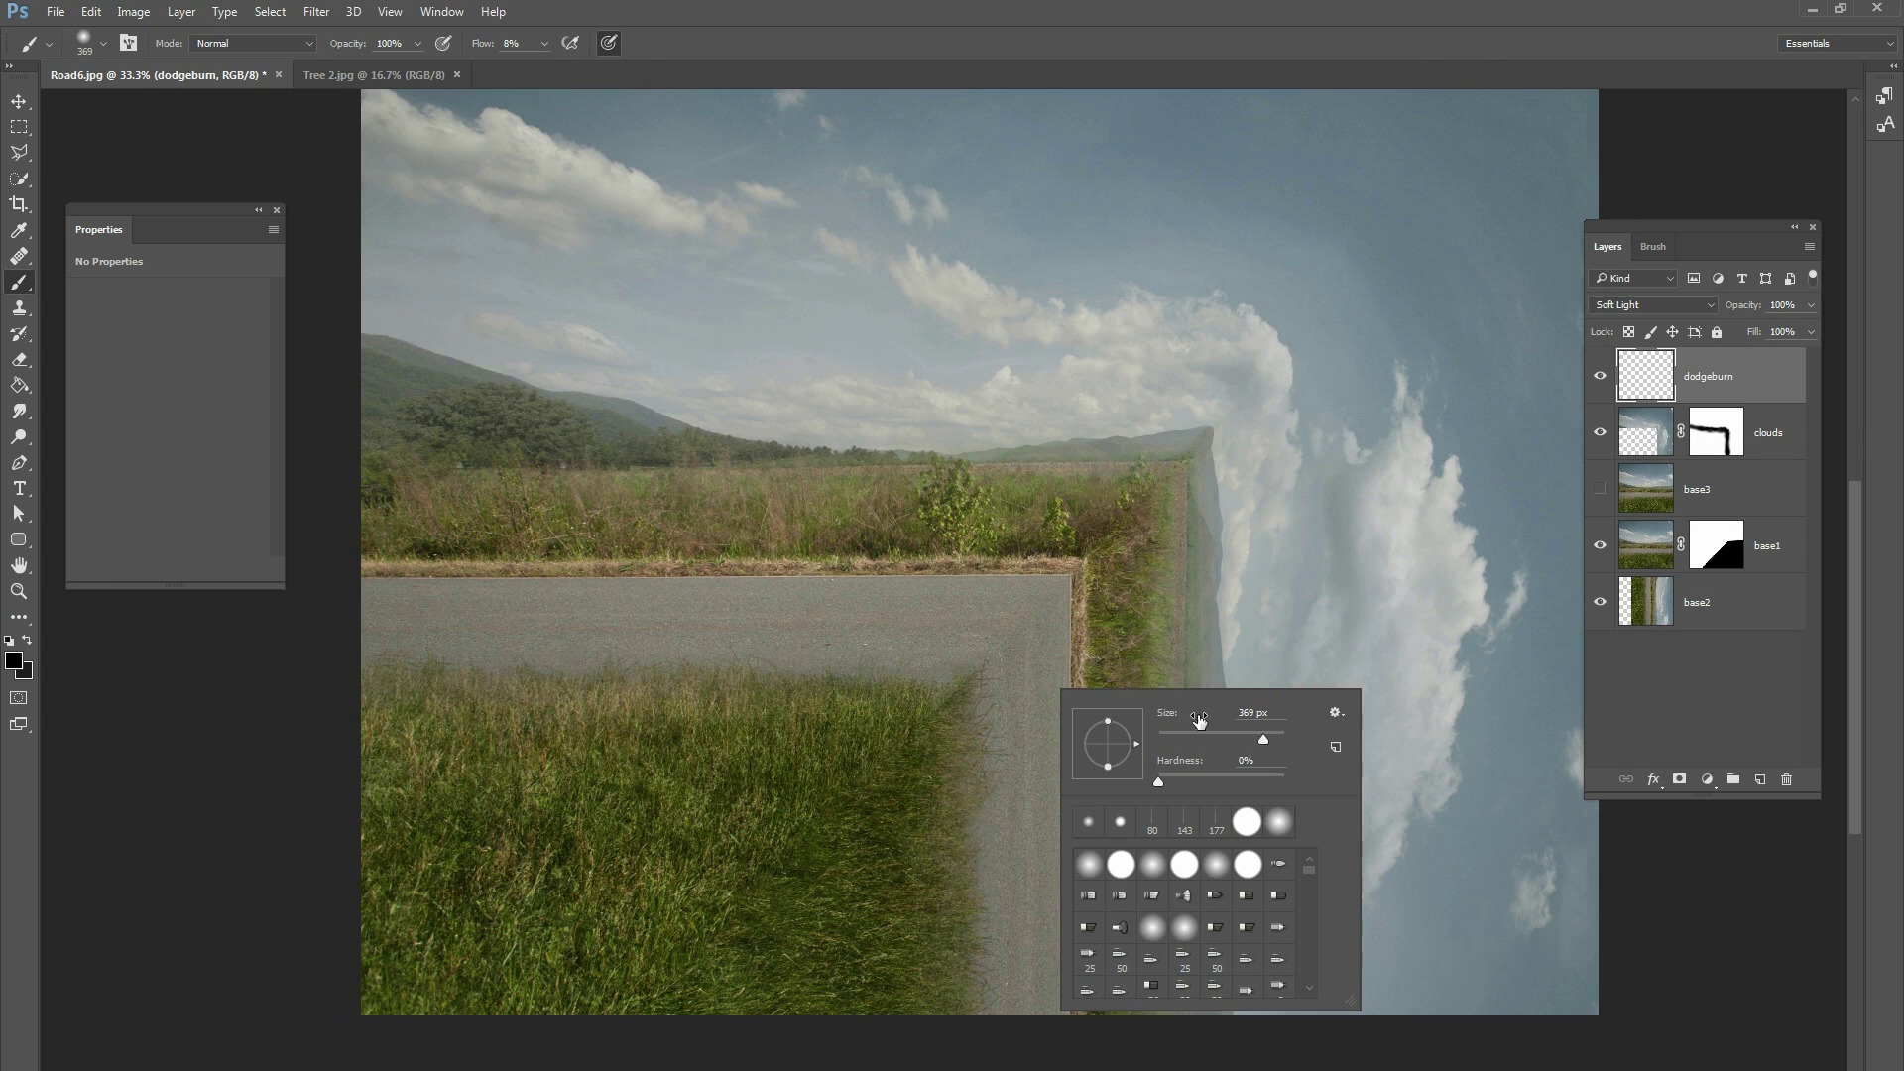
pyautogui.moveTo(1264, 741); pyautogui.dragTo(1259, 742)
pyautogui.press('Return')
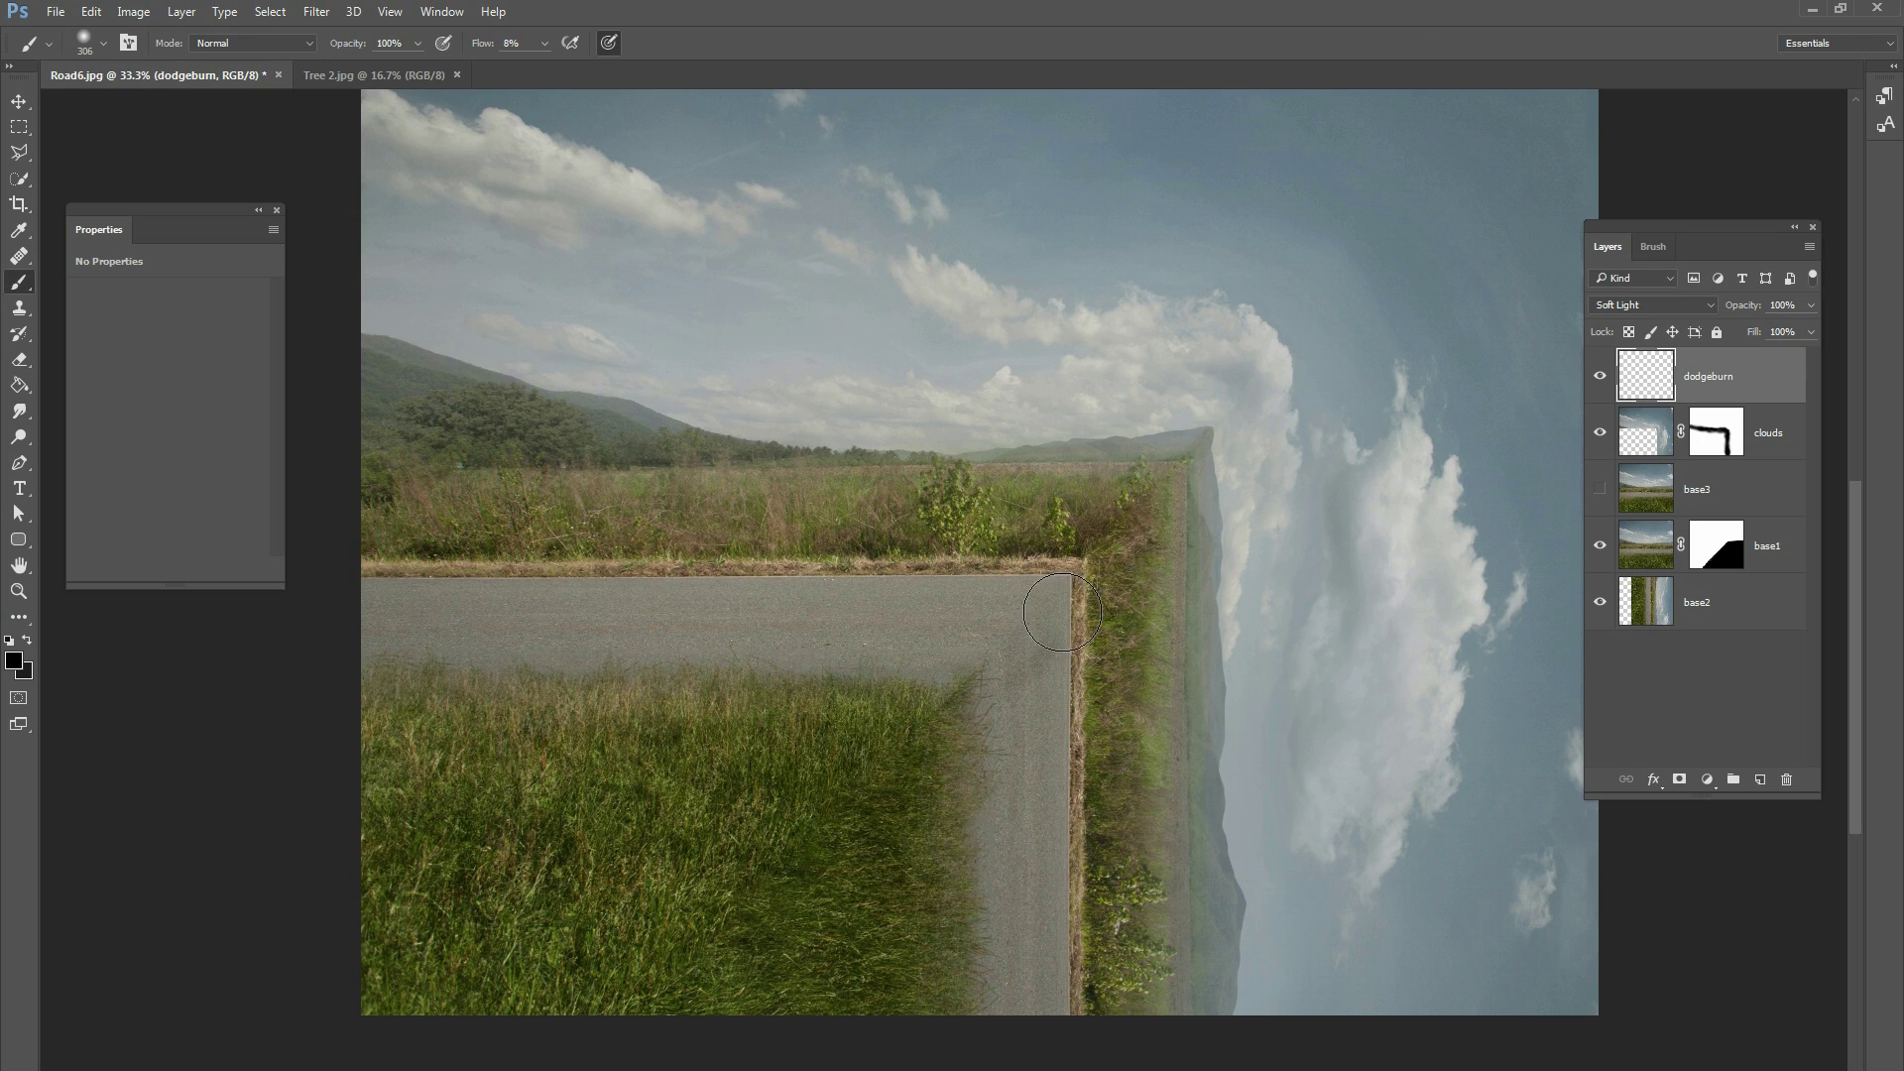
# - Set the brush flow to 1% and darken the grass and the downward stretch of road on the dodgeburn layer
pyautogui.moveTo(544, 43); pyautogui.dragTo(547, 70)
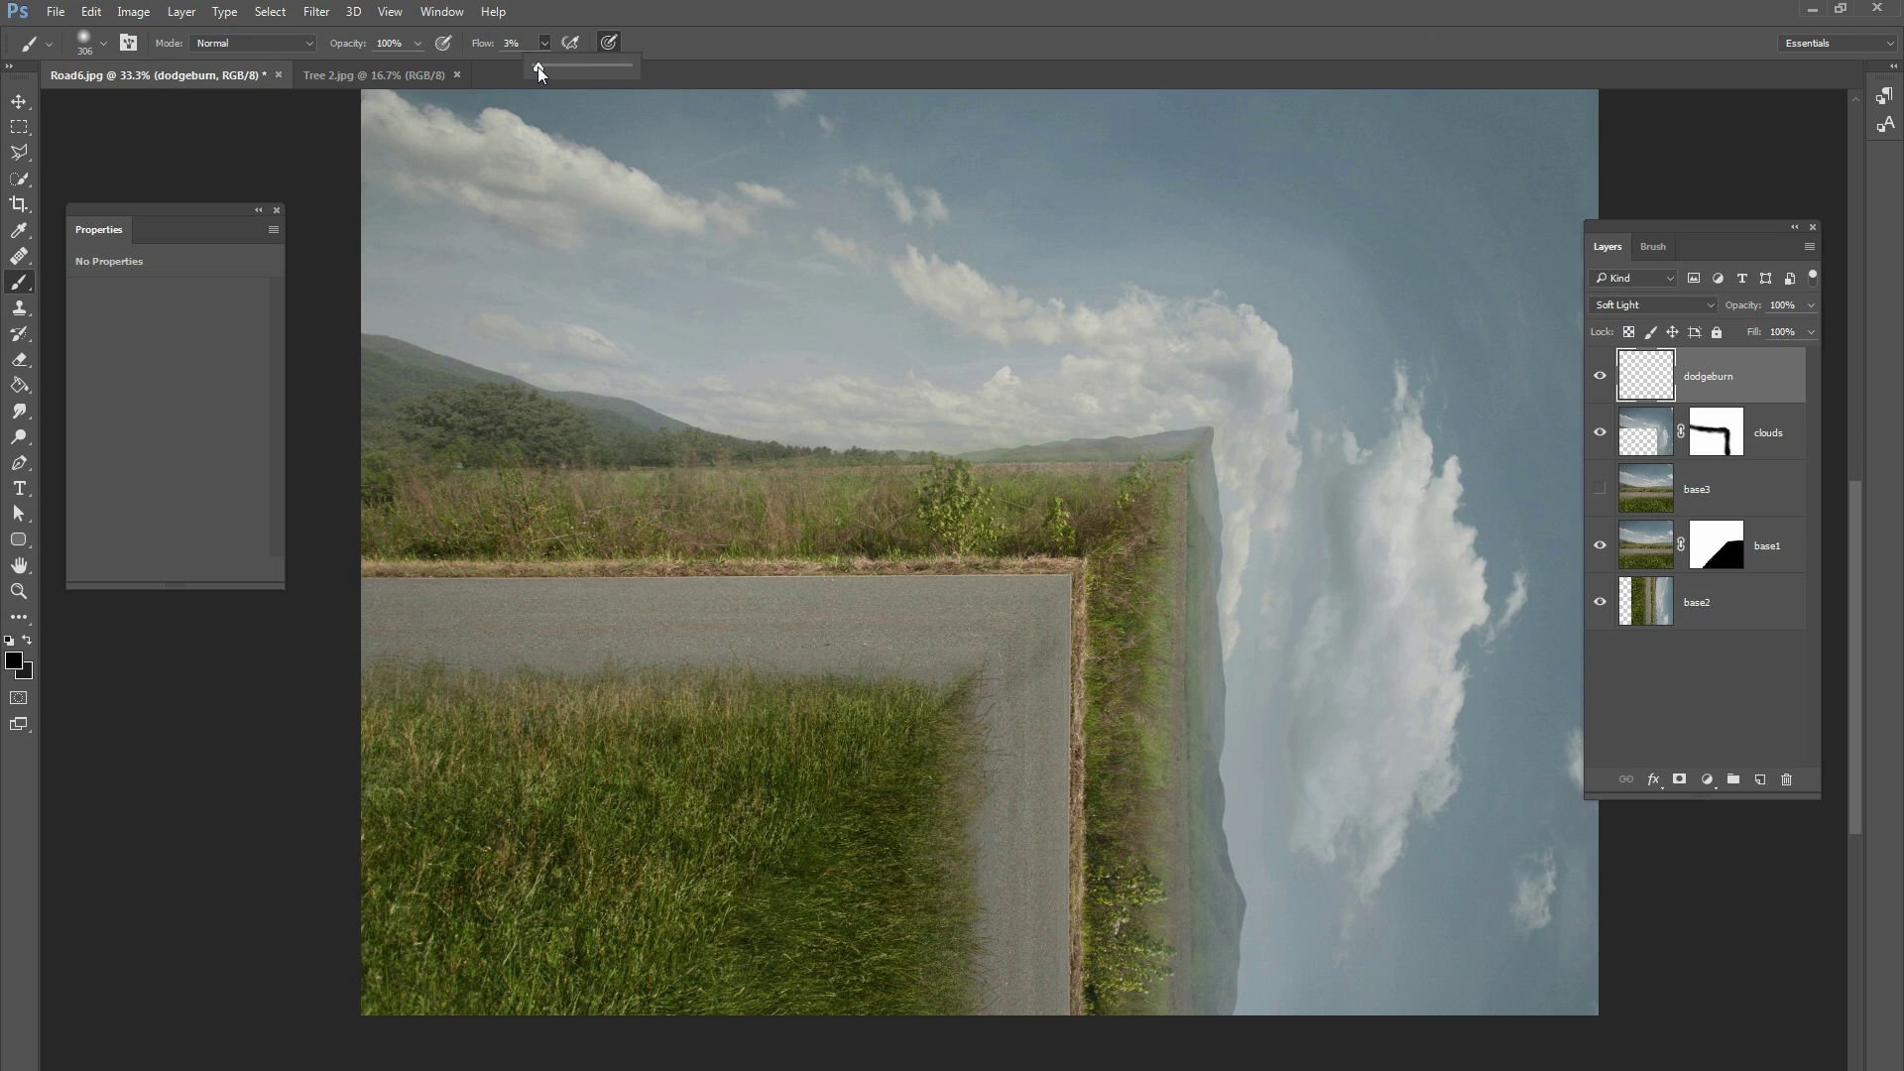
pyautogui.click(1041, 629)
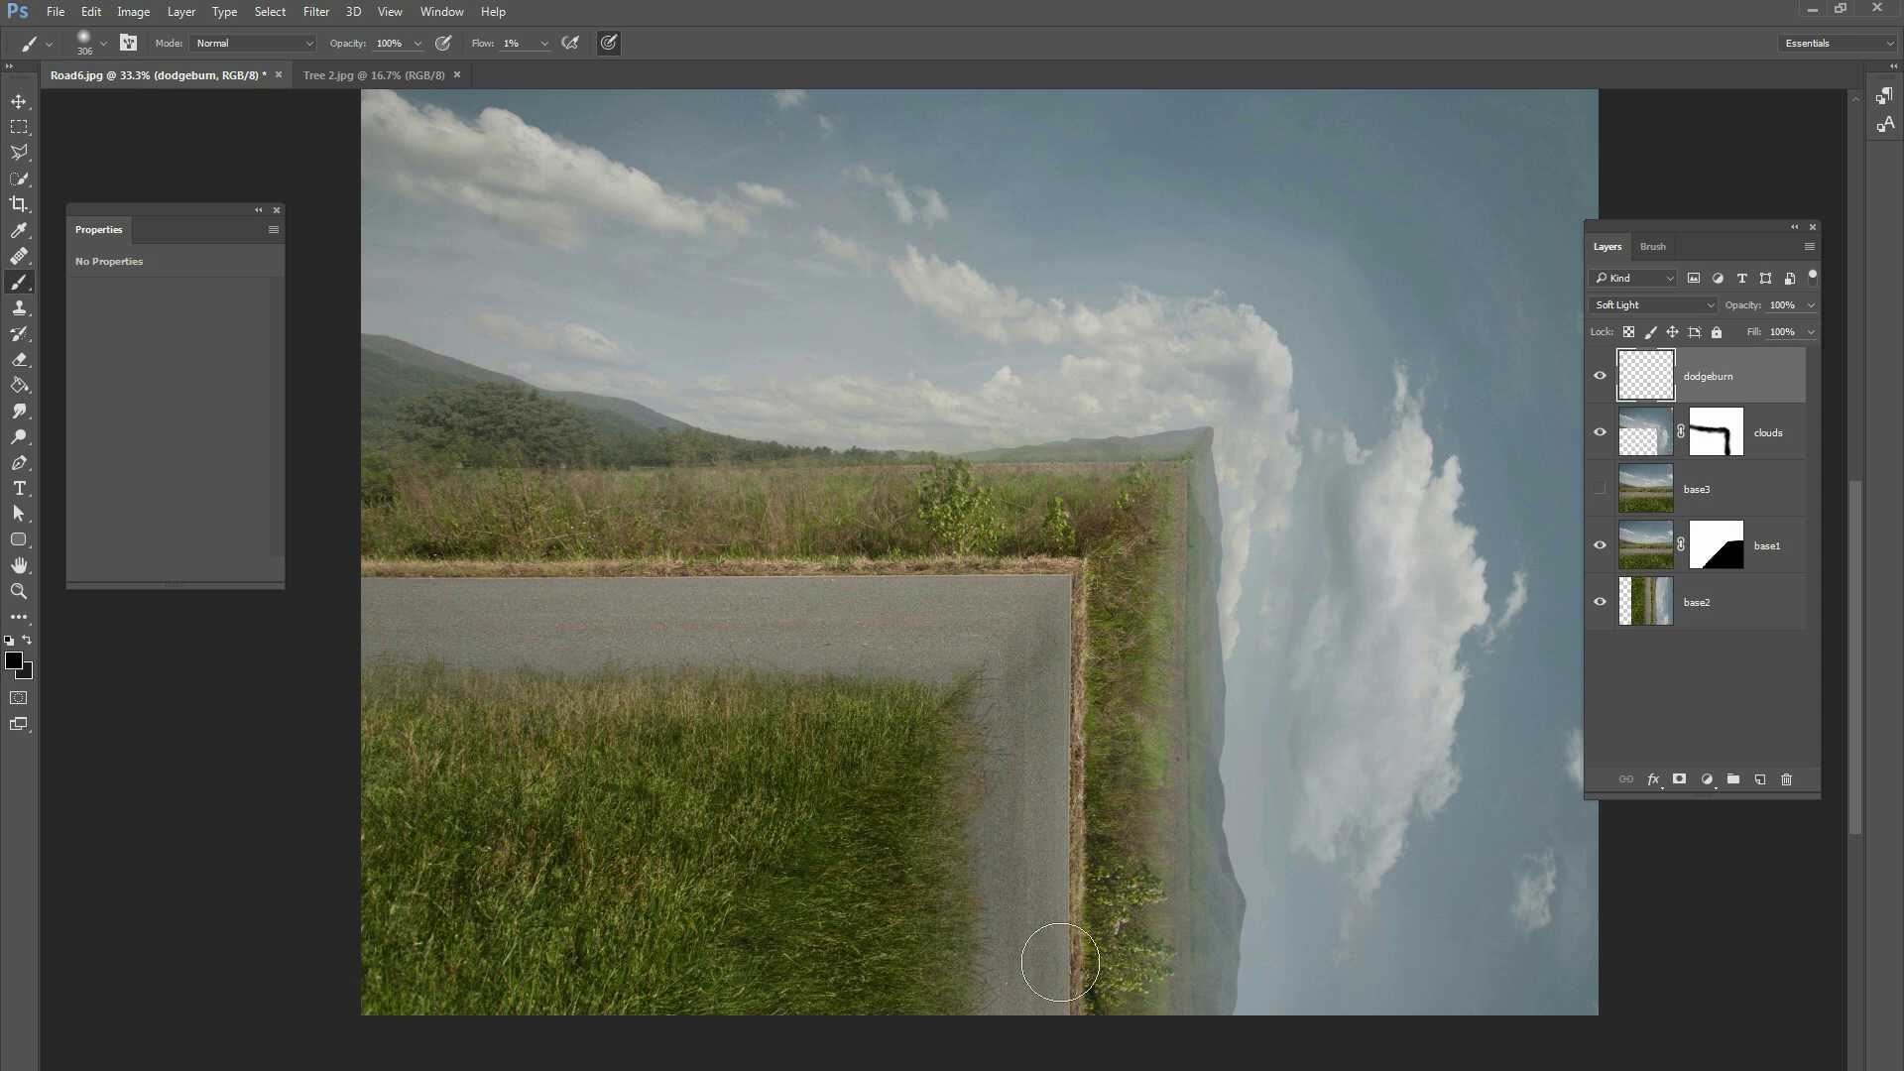
pyautogui.moveTo(907, 867)
pyautogui.mouseDown()
pyautogui.moveTo(961, 736)
pyautogui.moveTo(843, 1027)
pyautogui.moveTo(802, 954)
pyautogui.moveTo(837, 887)
pyautogui.moveTo(774, 920)
pyautogui.moveTo(828, 1026)
pyautogui.mouseUp()
pyautogui.moveTo(1045, 714)
pyautogui.mouseDown()
pyautogui.moveTo(1116, 555)
pyautogui.moveTo(1158, 714)
pyautogui.moveTo(1117, 818)
pyautogui.moveTo(1148, 979)
pyautogui.mouseUp()
# - Reduce the brush size and darken the road's outer corner along the diagonal fold
pyautogui.rightClick(1069, 580)
pyautogui.click(1255, 625)
pyautogui.press('Return')
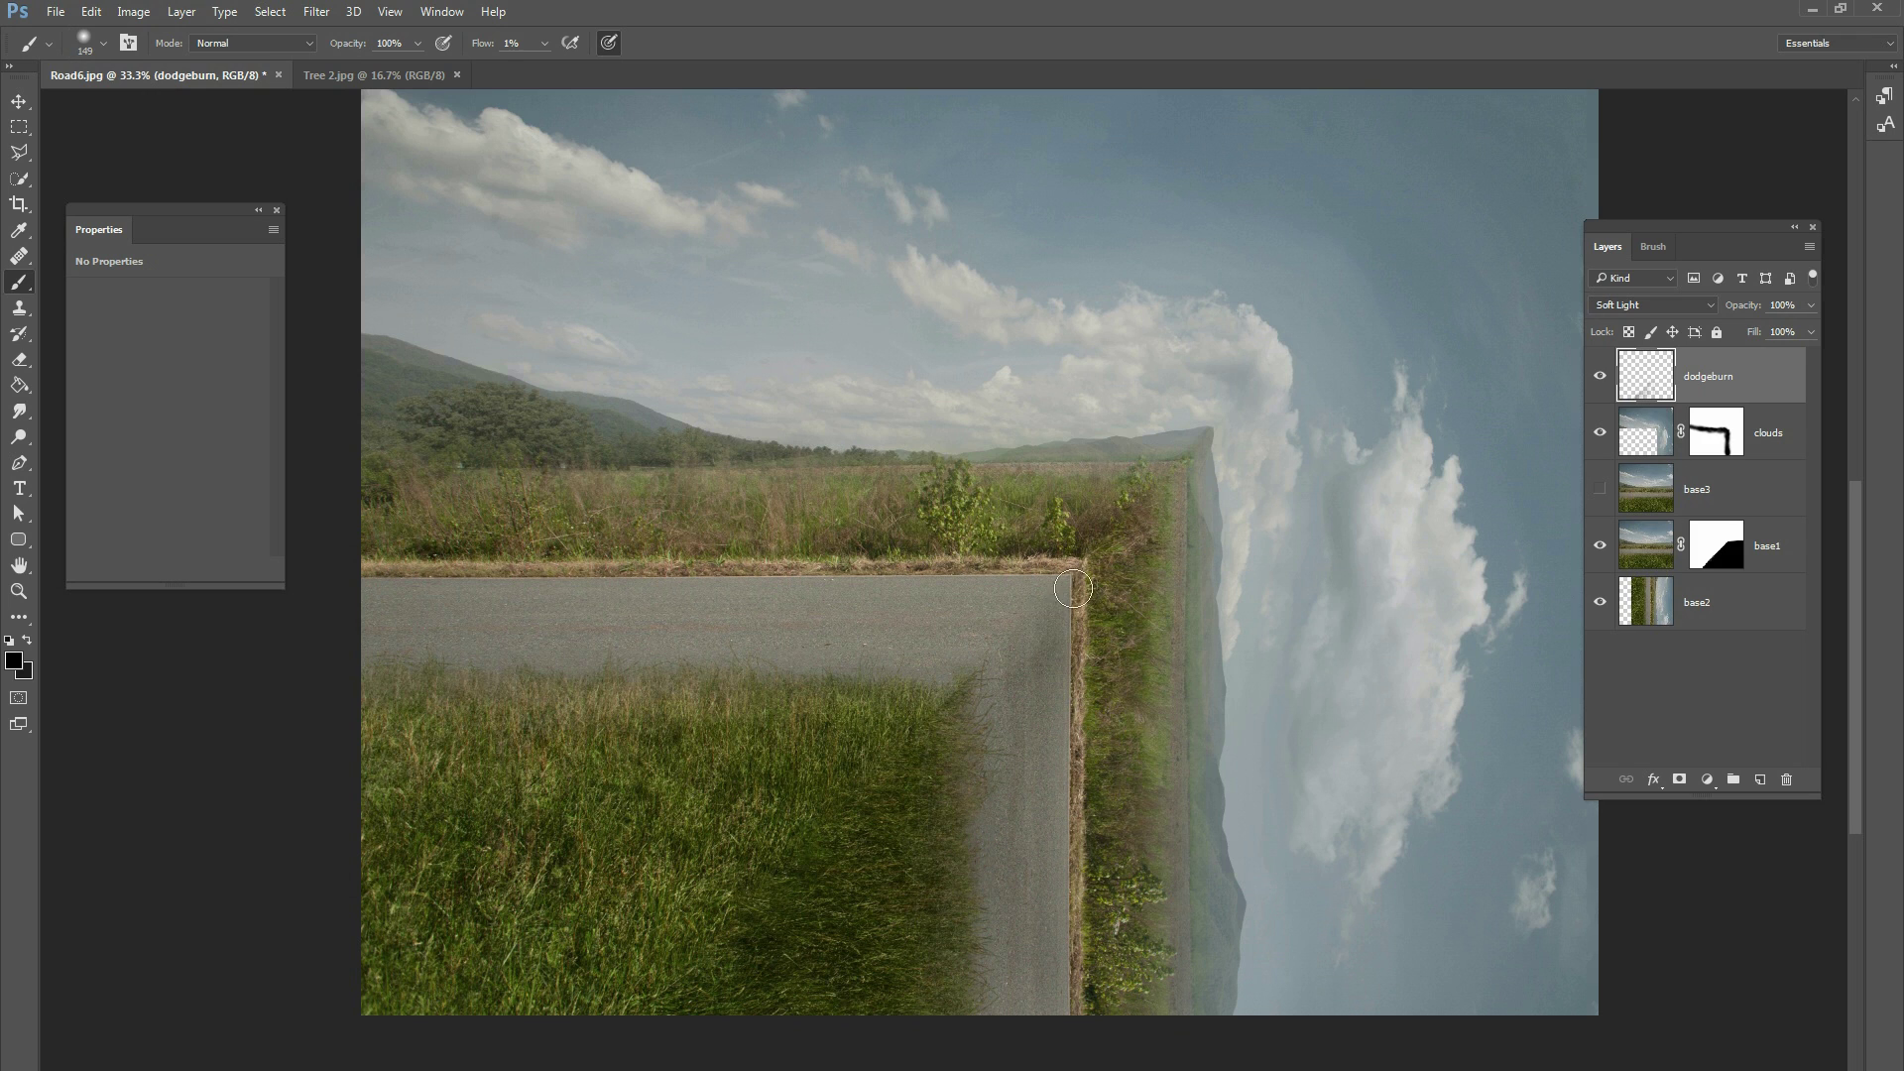
pyautogui.moveTo(1072, 594)
pyautogui.mouseDown()
pyautogui.moveTo(988, 685)
pyautogui.moveTo(1036, 623)
pyautogui.mouseUp()
# - Darken the downward road and its outer grass verge with a 354 px brush, and toggle the dodgeburn layer to compare
pyautogui.rightClick(1036, 623)
pyautogui.moveTo(1256, 664); pyautogui.dragTo(1287, 664)
pyautogui.press('Return')
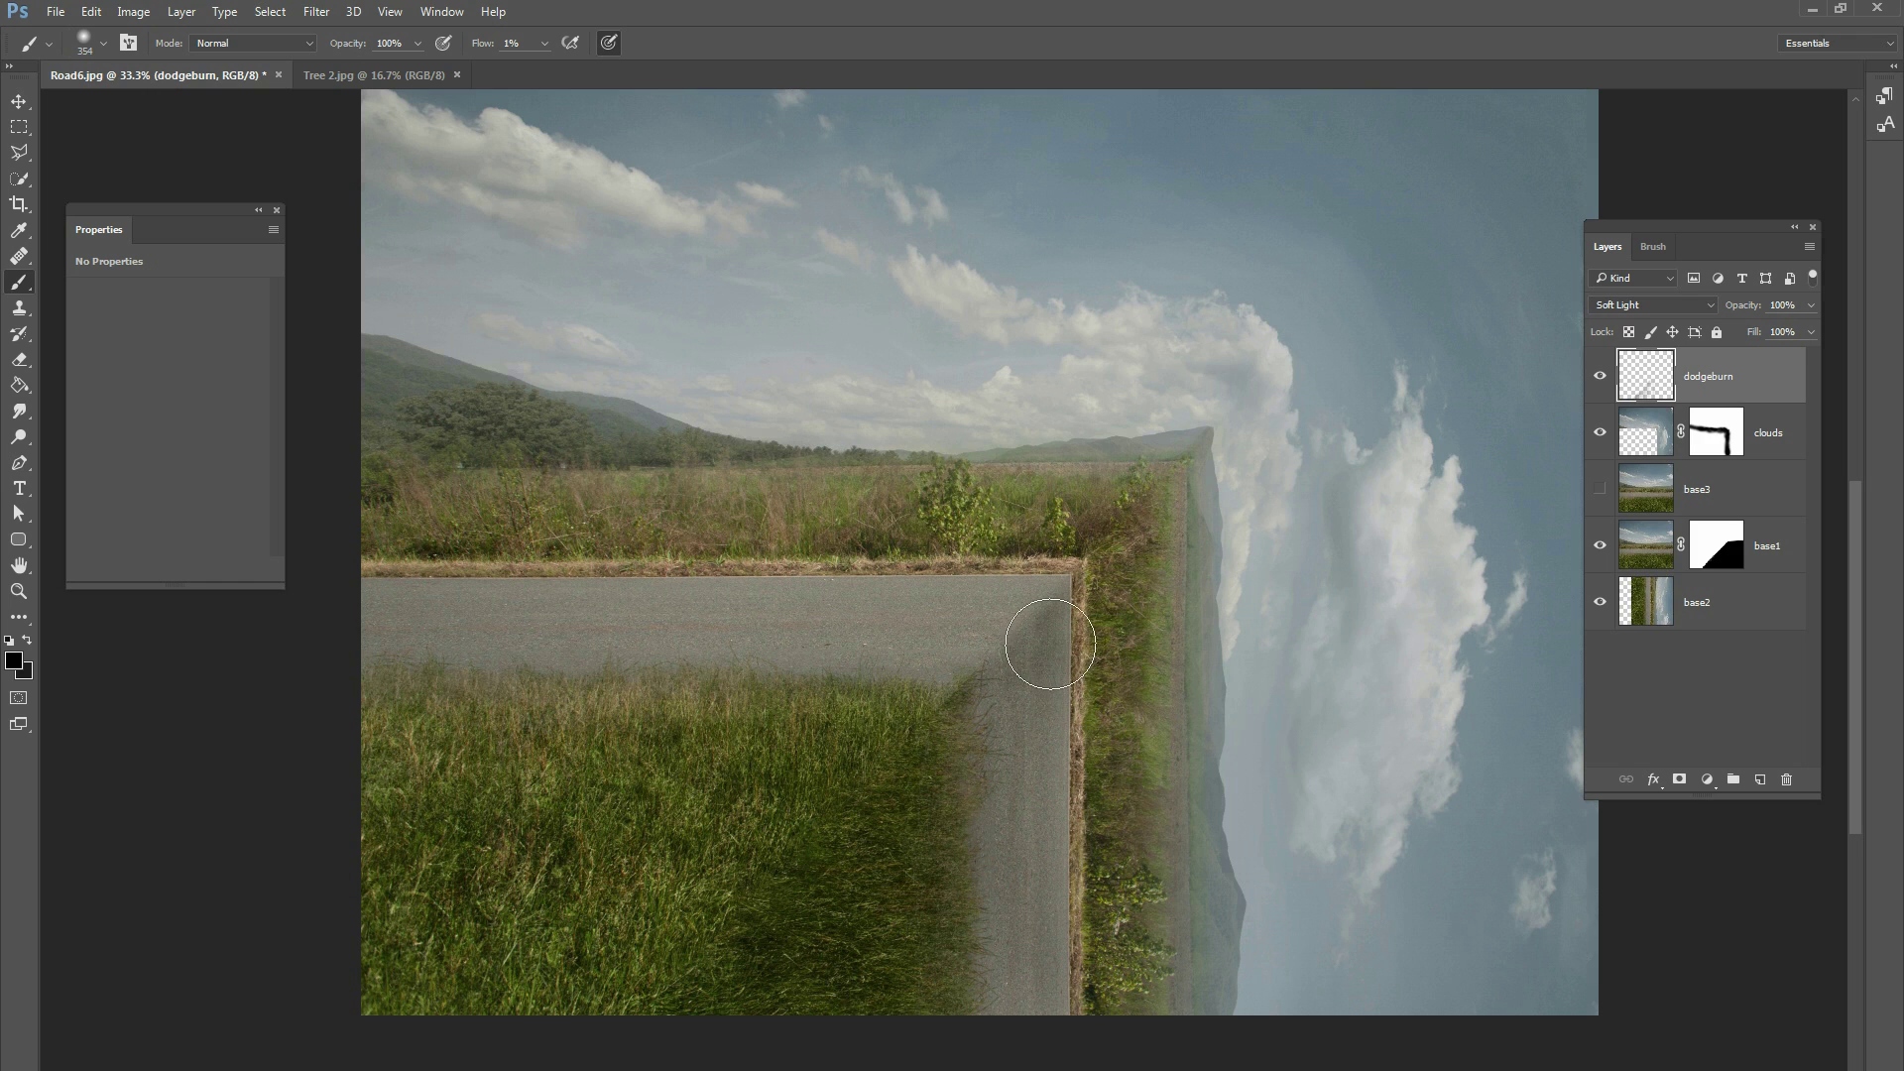
pyautogui.moveTo(969, 693); pyautogui.dragTo(1050, 1032)
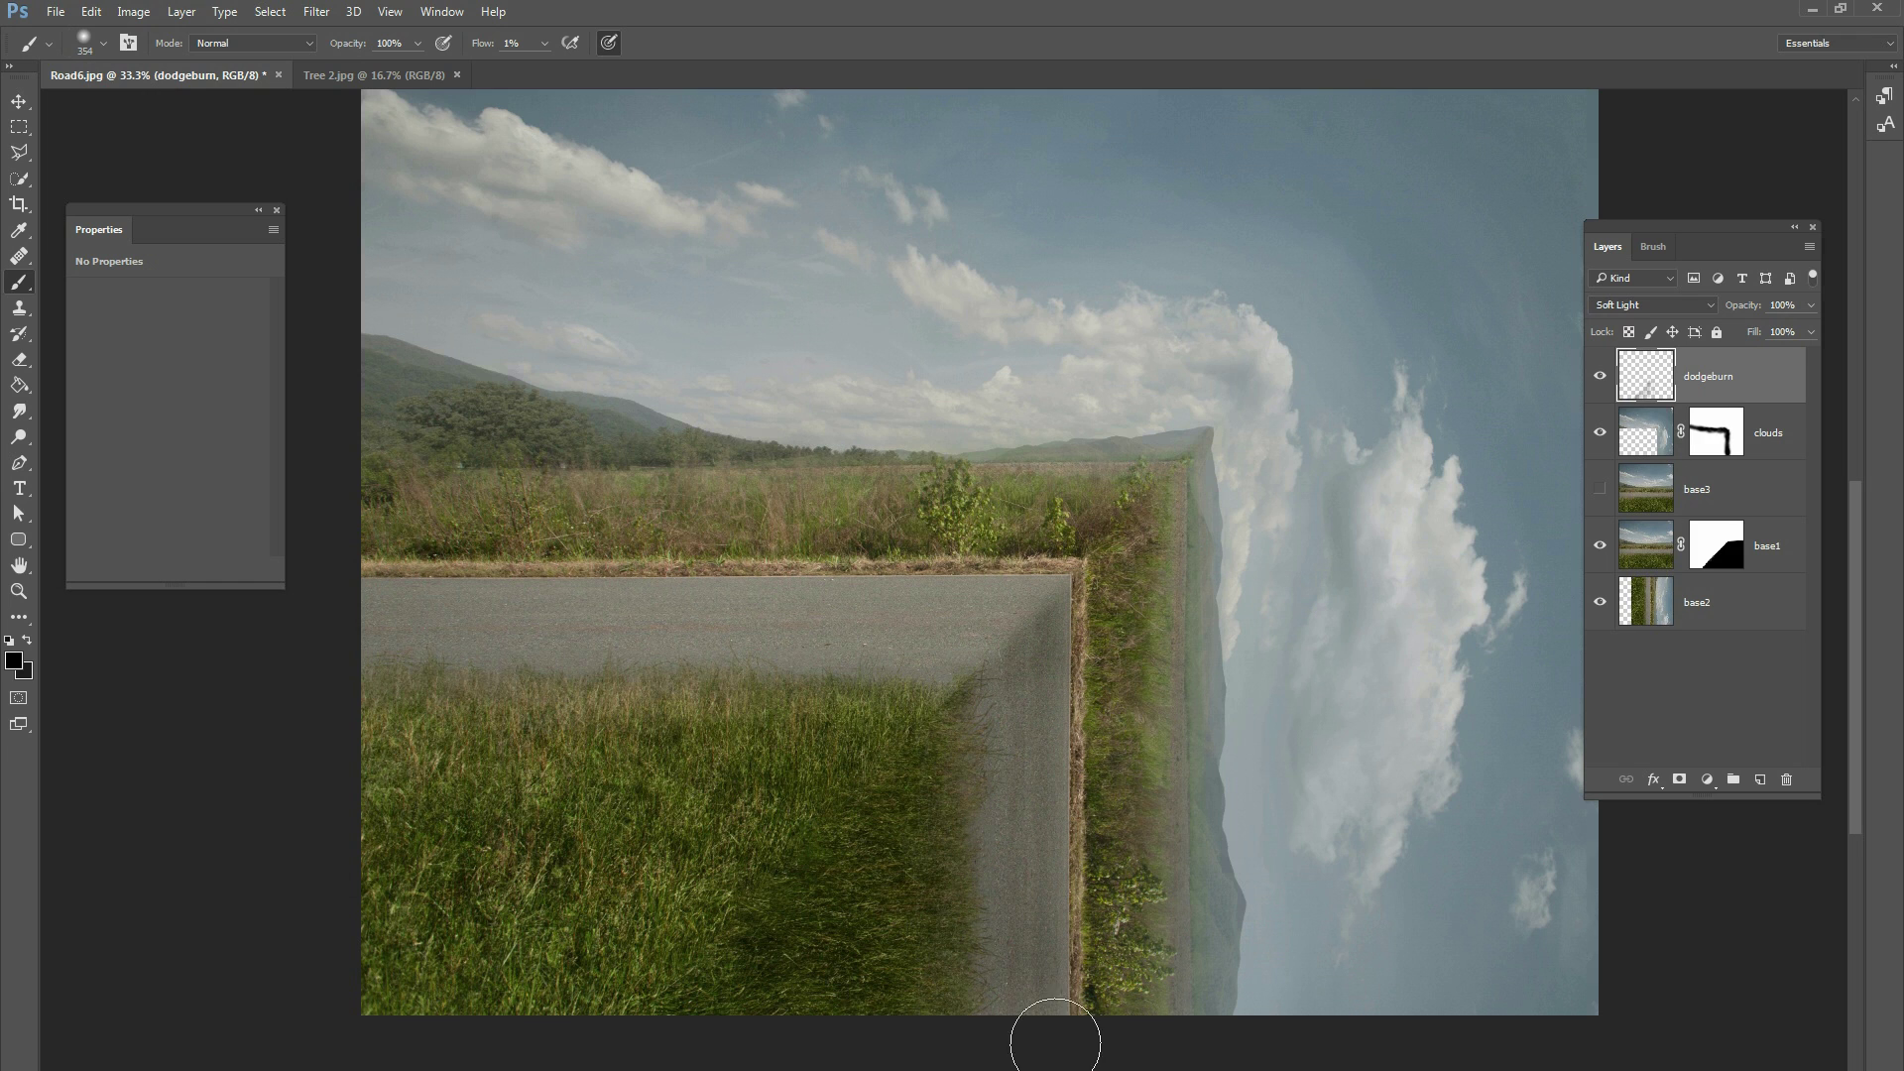
pyautogui.moveTo(1108, 659)
pyautogui.mouseDown()
pyautogui.moveTo(1152, 546)
pyautogui.moveTo(1183, 952)
pyautogui.moveTo(1043, 700)
pyautogui.moveTo(1068, 620)
pyautogui.moveTo(956, 820)
pyautogui.moveTo(928, 816)
pyautogui.moveTo(972, 715)
pyautogui.moveTo(682, 1017)
pyautogui.moveTo(953, 788)
pyautogui.moveTo(955, 766)
pyautogui.moveTo(972, 1022)
pyautogui.moveTo(1054, 971)
pyautogui.moveTo(1142, 705)
pyautogui.moveTo(1030, 726)
pyautogui.moveTo(1121, 641)
pyautogui.moveTo(1087, 648)
pyautogui.moveTo(1108, 612)
pyautogui.moveTo(1046, 768)
pyautogui.moveTo(1055, 643)
pyautogui.moveTo(874, 936)
pyautogui.moveTo(1109, 1011)
pyautogui.mouseUp()
pyautogui.click(1601, 377)
pyautogui.click(1601, 377)
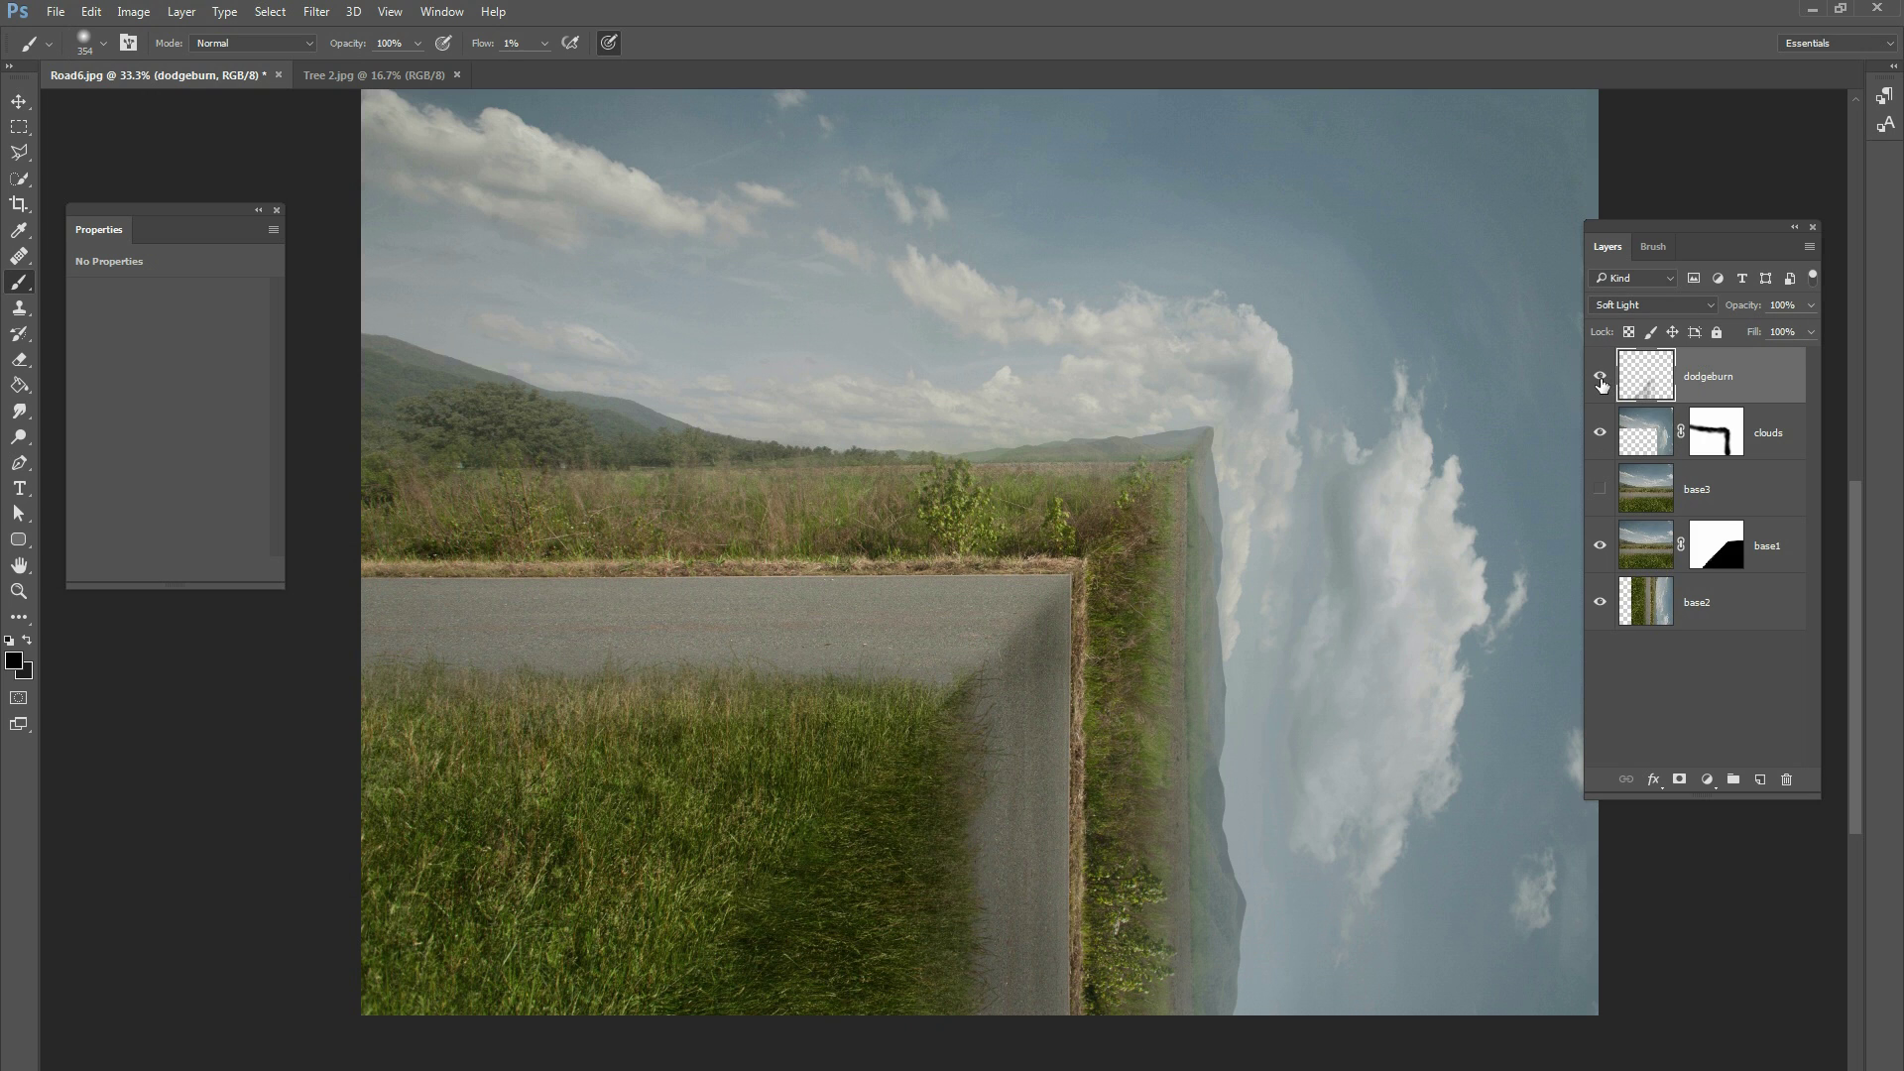
# - Shade the diagonal fold near the road's inner corner with an 84 px brush
pyautogui.rightClick(947, 667)
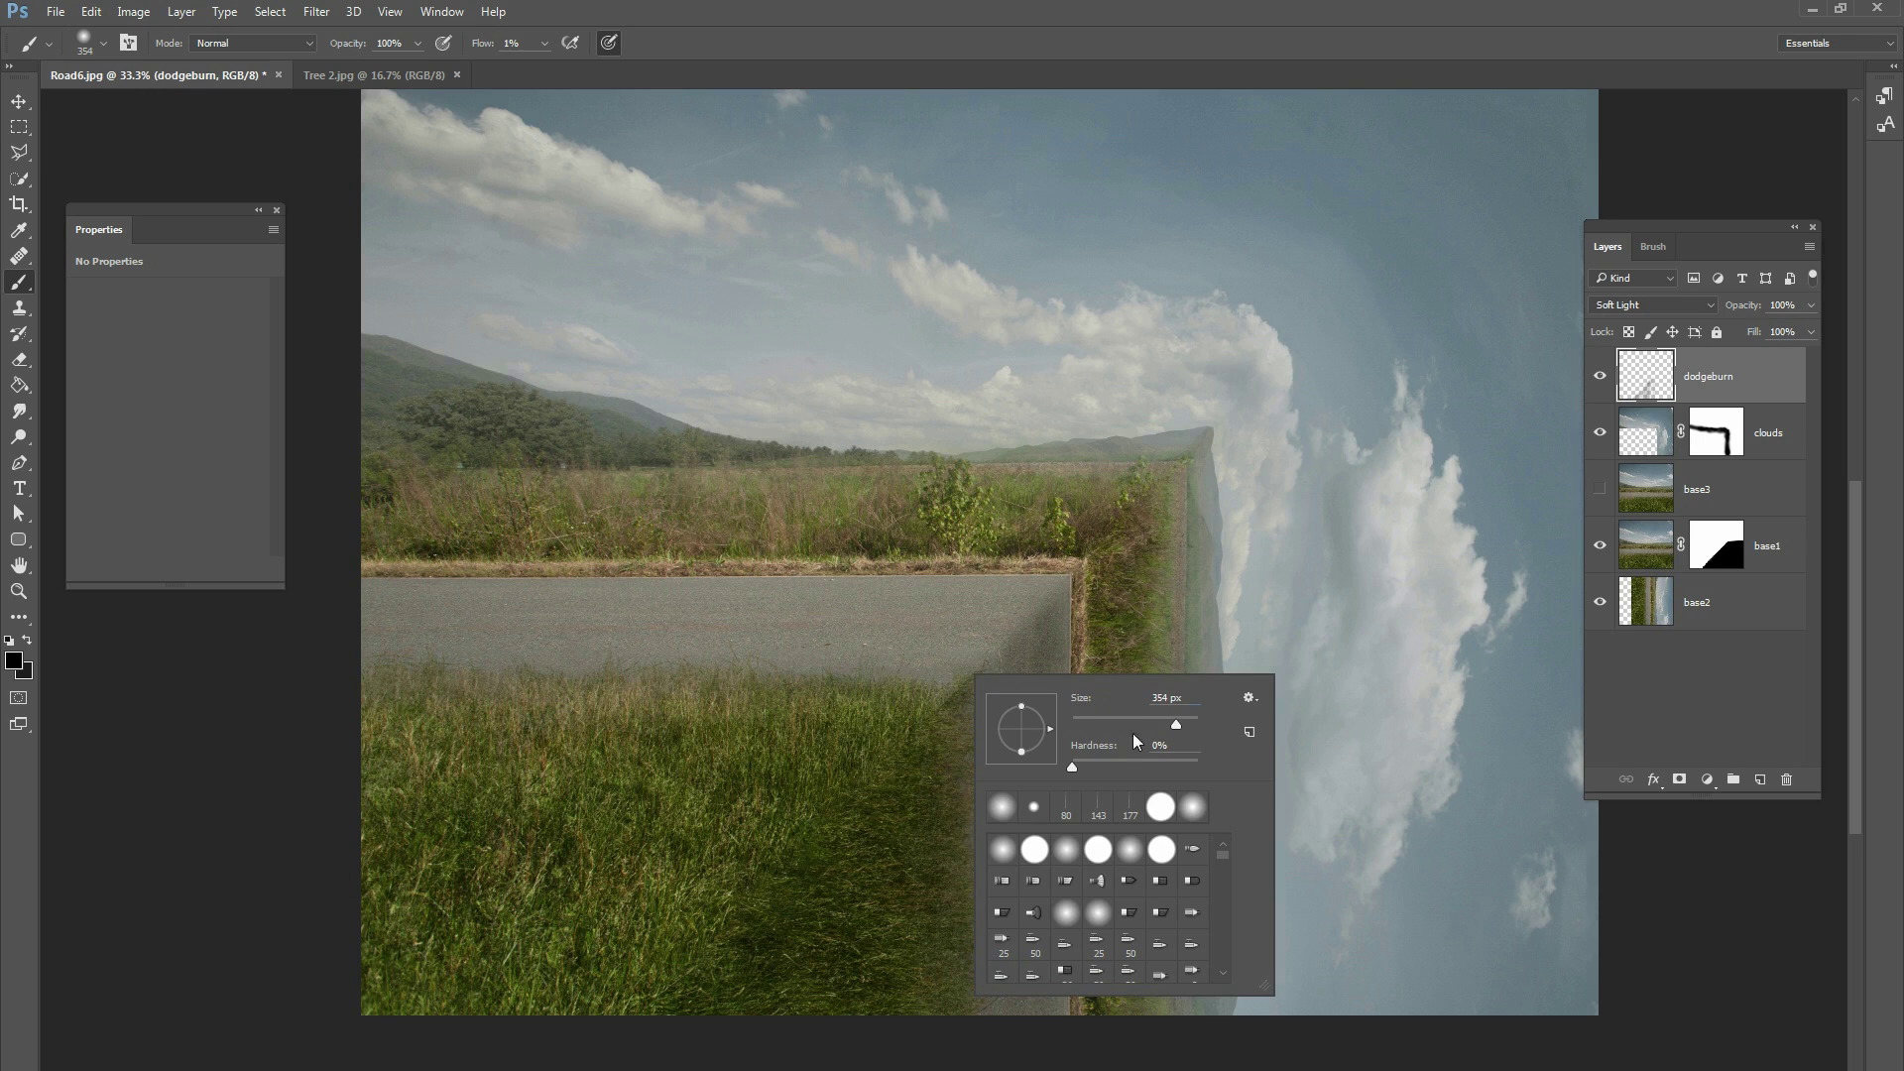
pyautogui.click(996, 660)
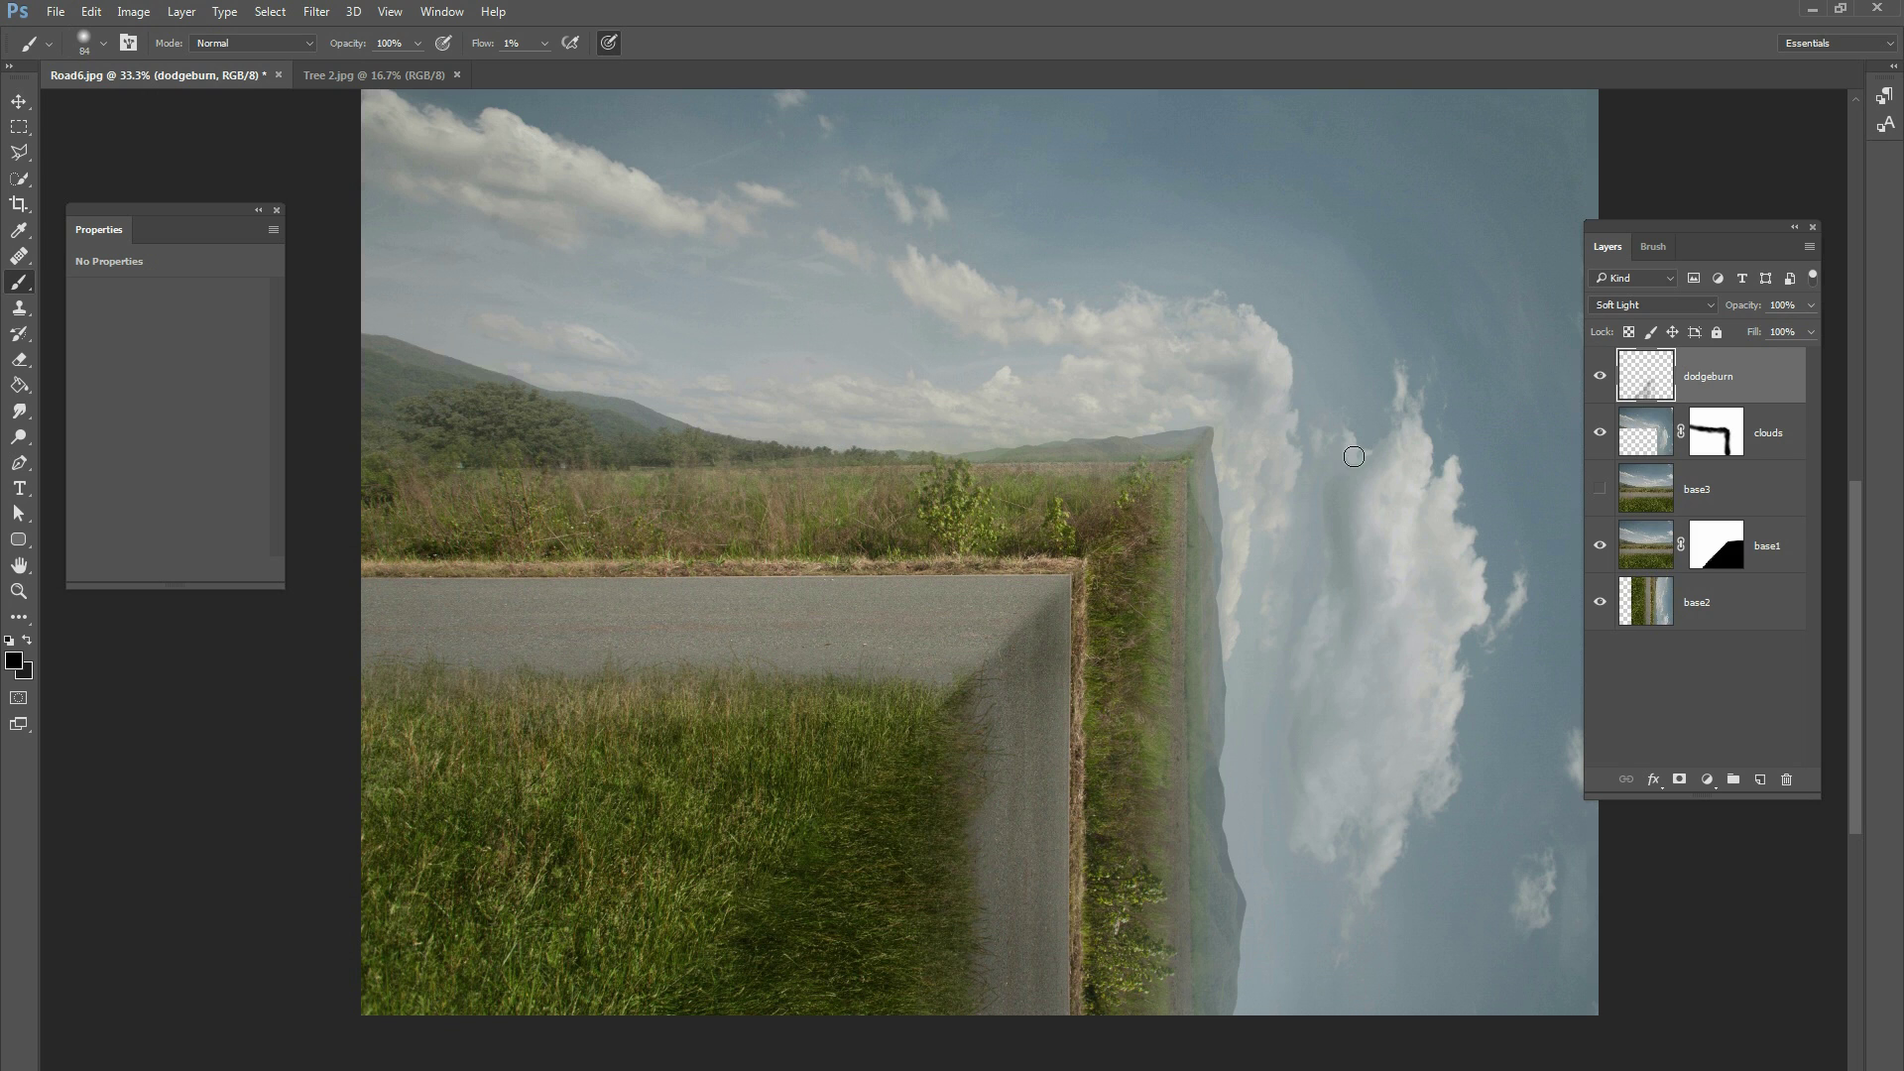
# - Set the foreground color to white (ffffff) and highlight the road's outer corner with a 32 px brush
pyautogui.click(14, 660)
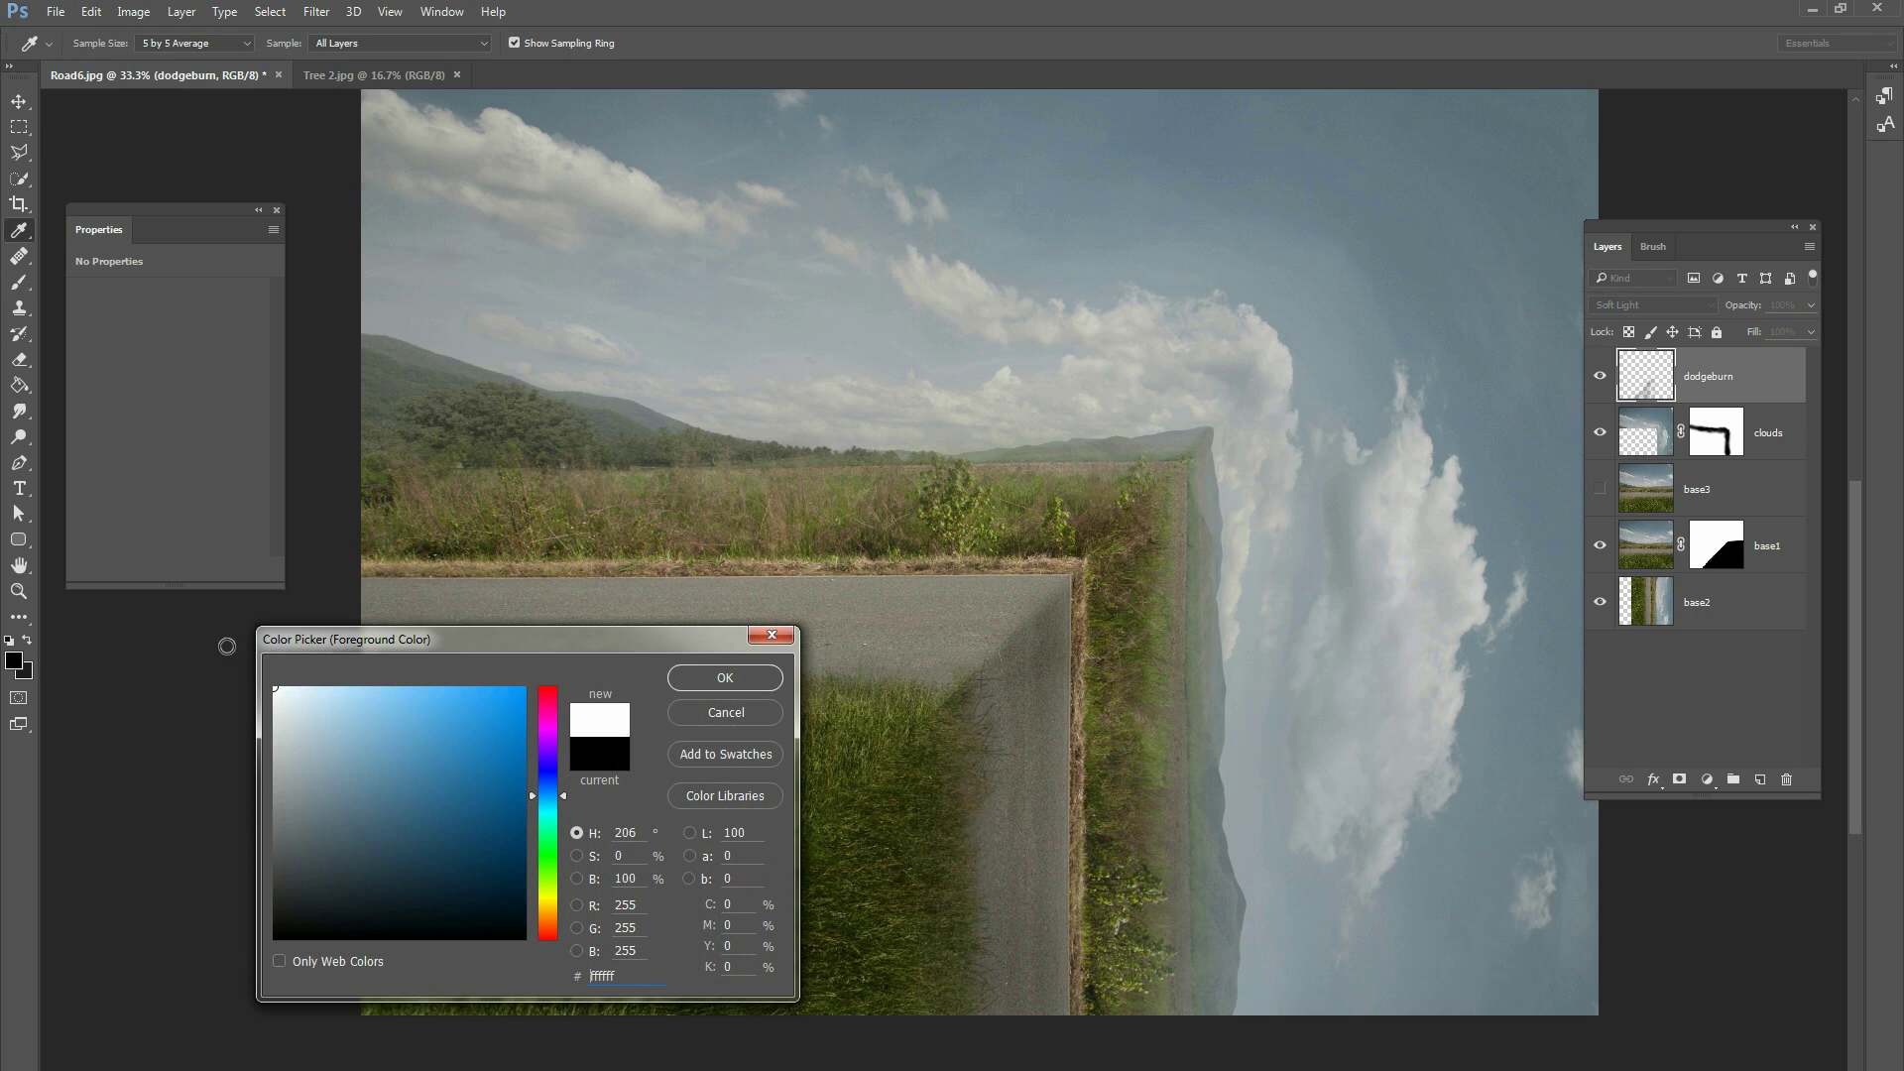
pyautogui.click(746, 684)
pyautogui.rightClick(1099, 612)
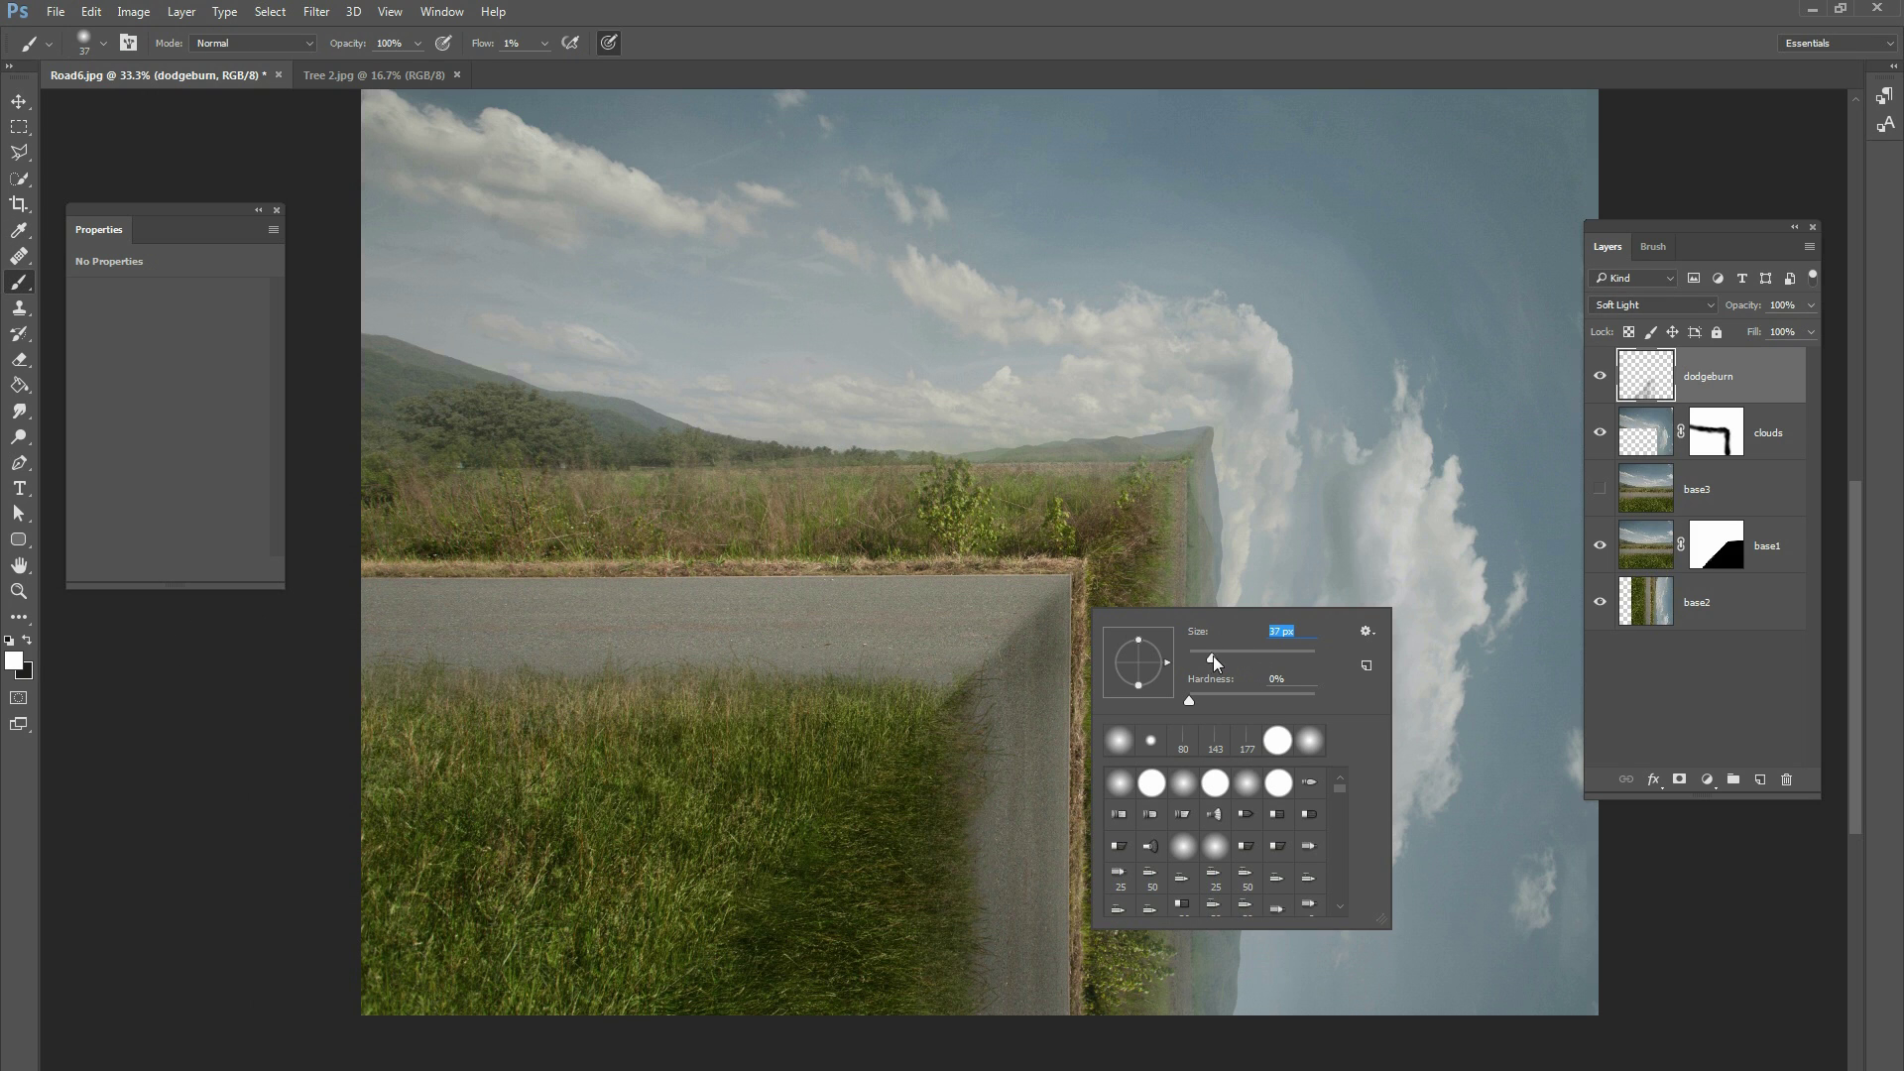
pyautogui.click(1063, 583)
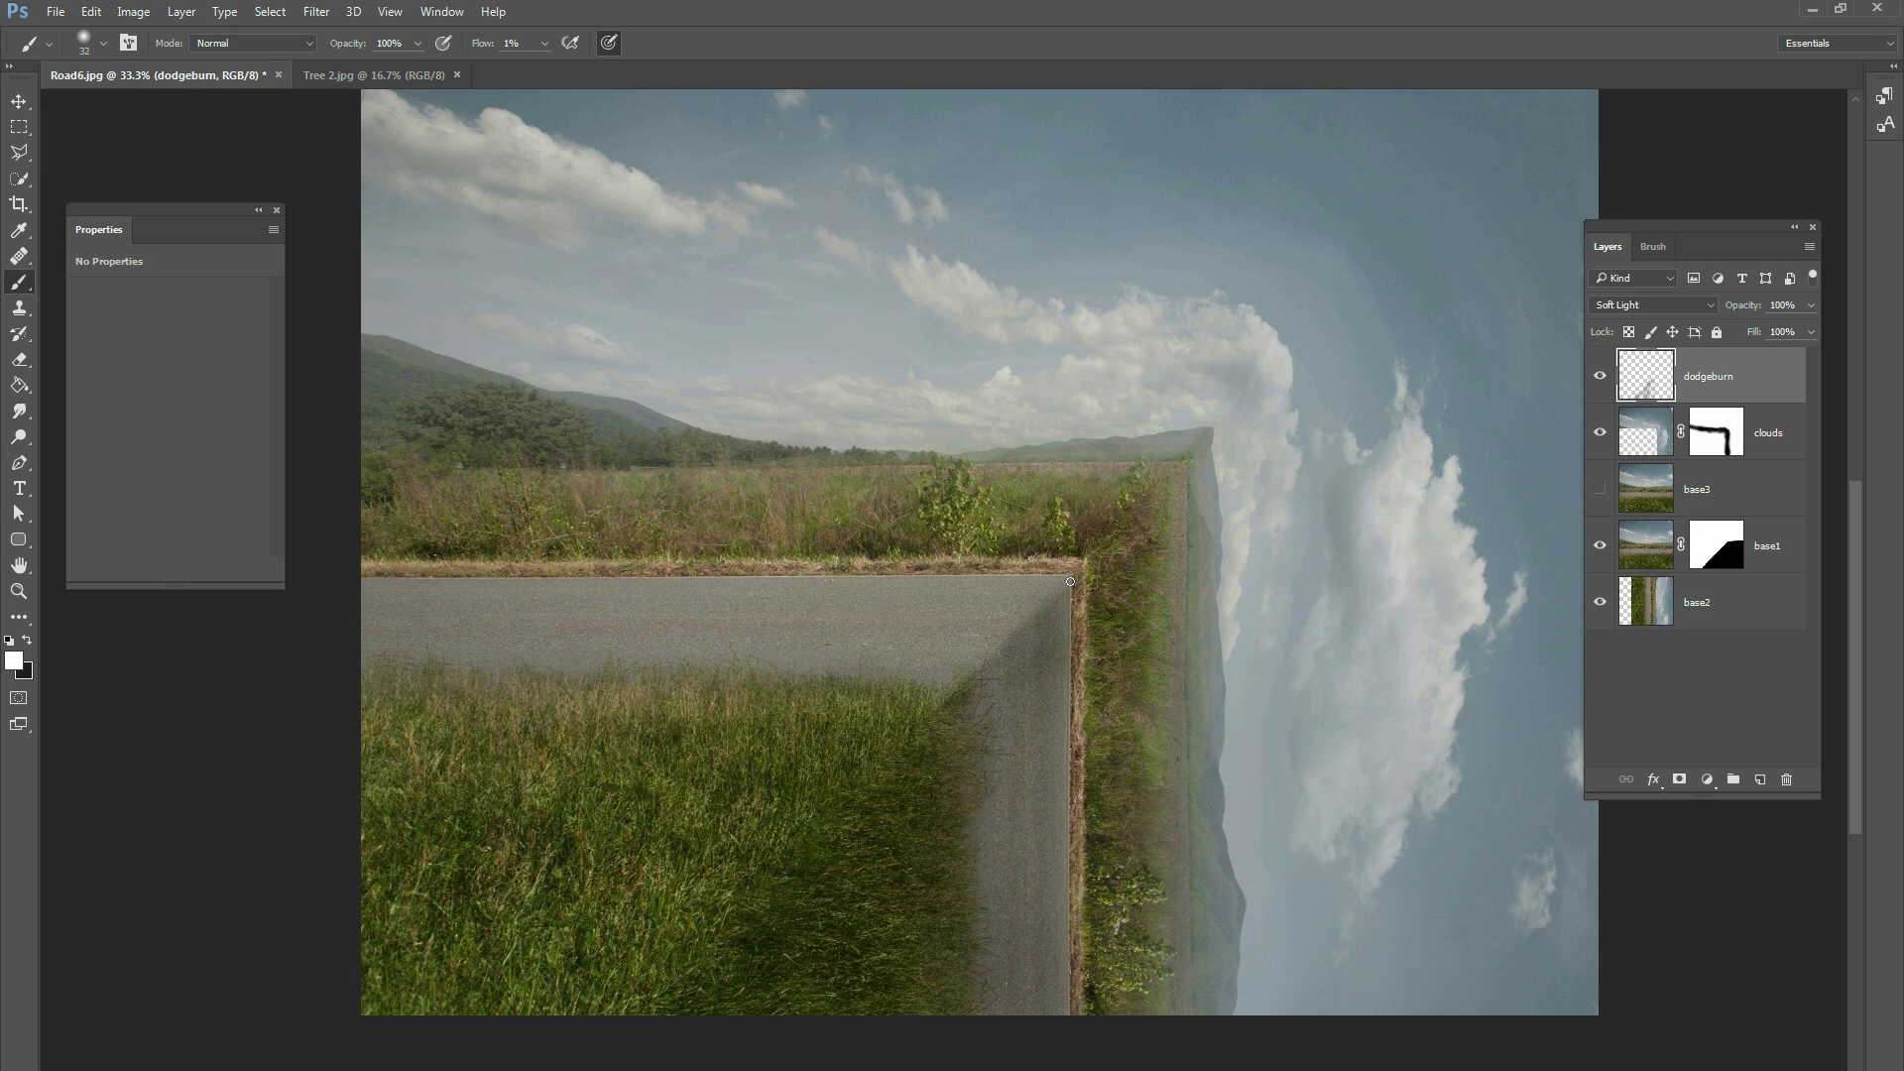
# - Brighten the horizontal road's end beside the diagonal fold with 50 px and 26 px brushes
pyautogui.rightClick(1124, 591)
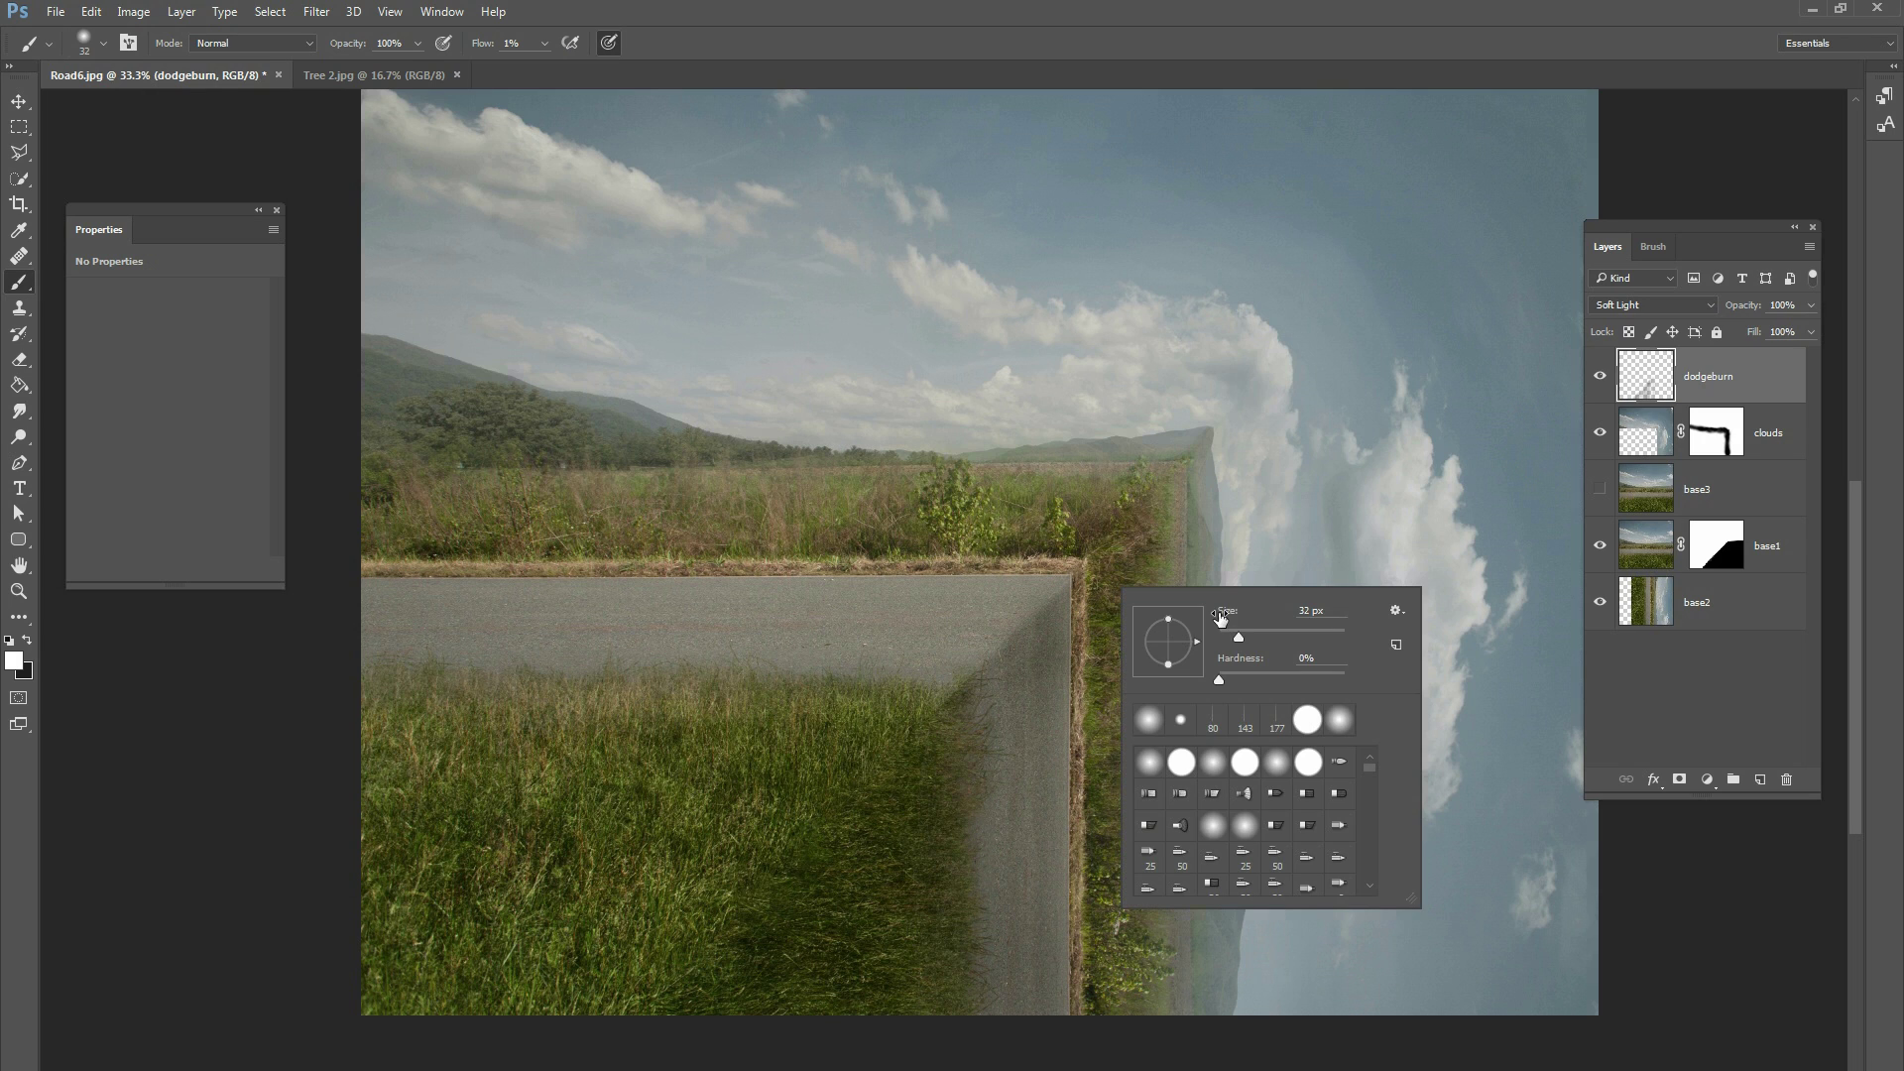
pyautogui.click(1062, 584)
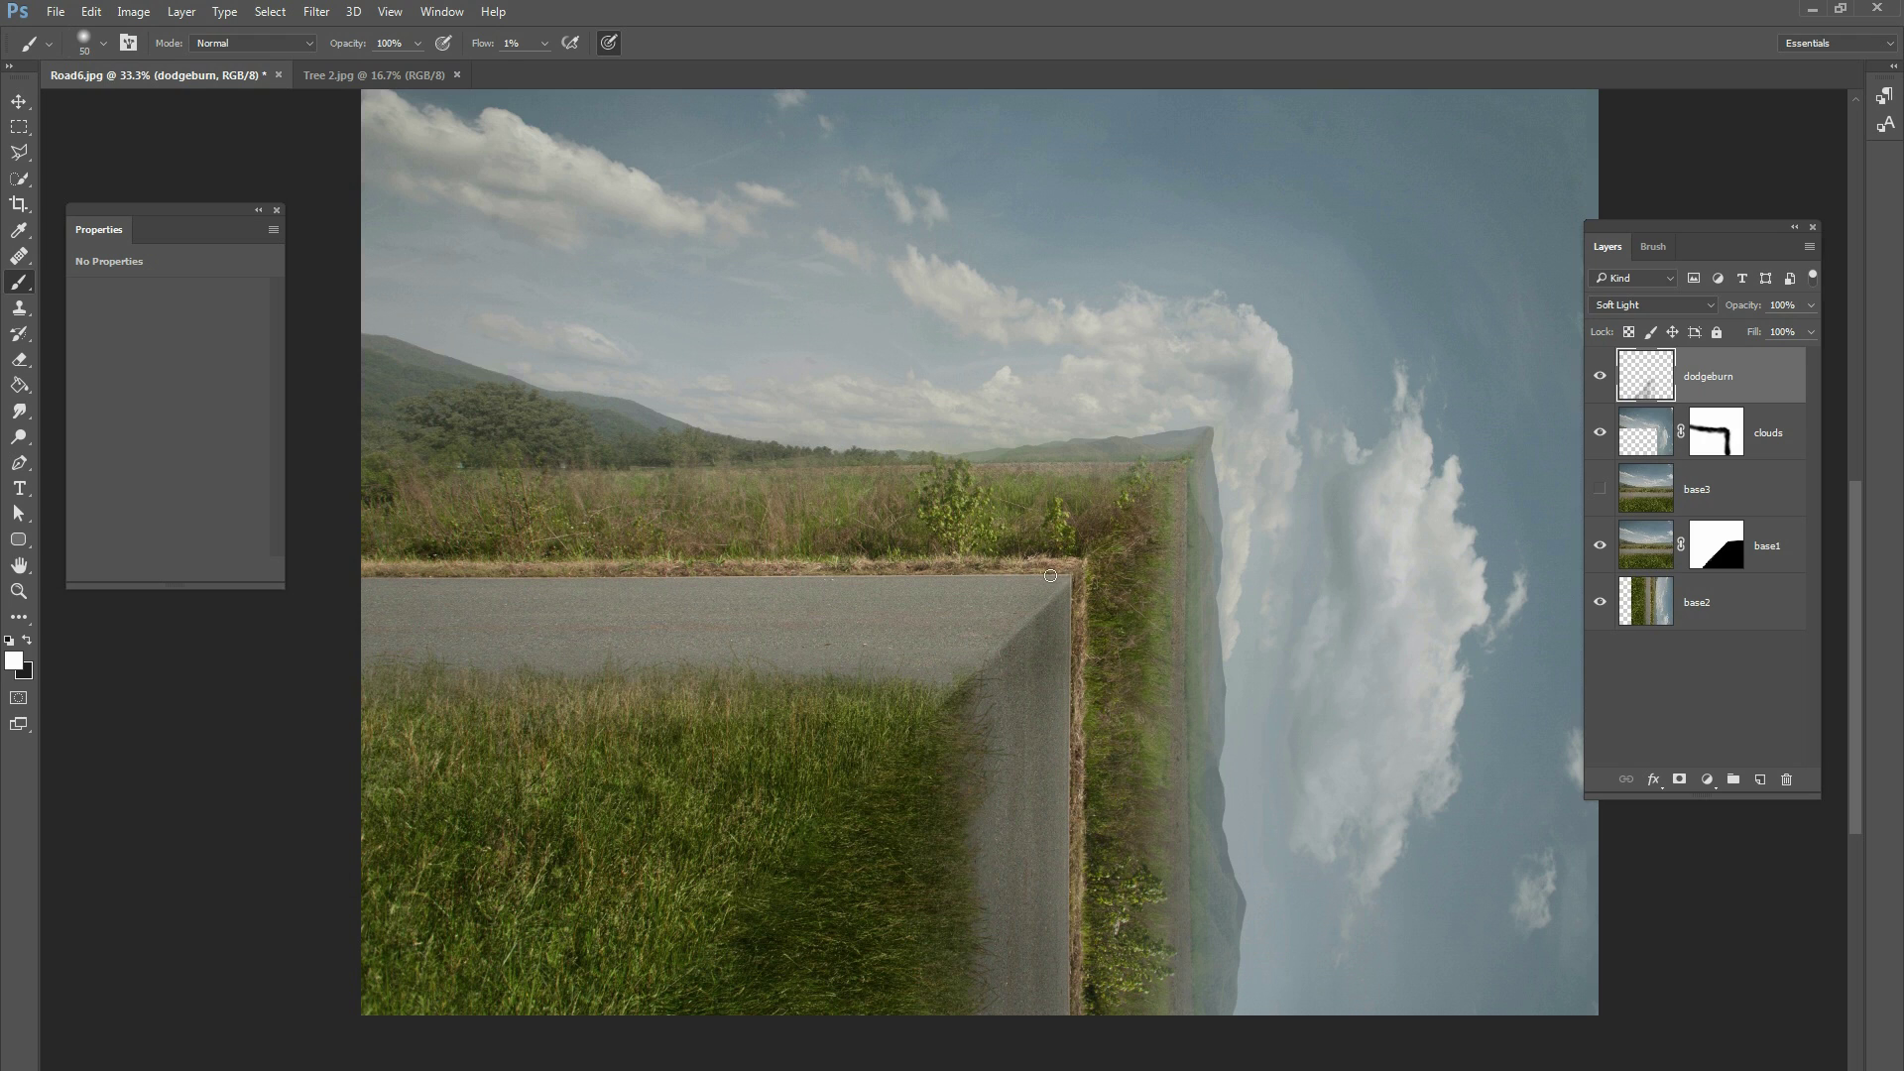
pyautogui.rightClick(1101, 561)
pyautogui.moveTo(1236, 616); pyautogui.dragTo(1226, 615)
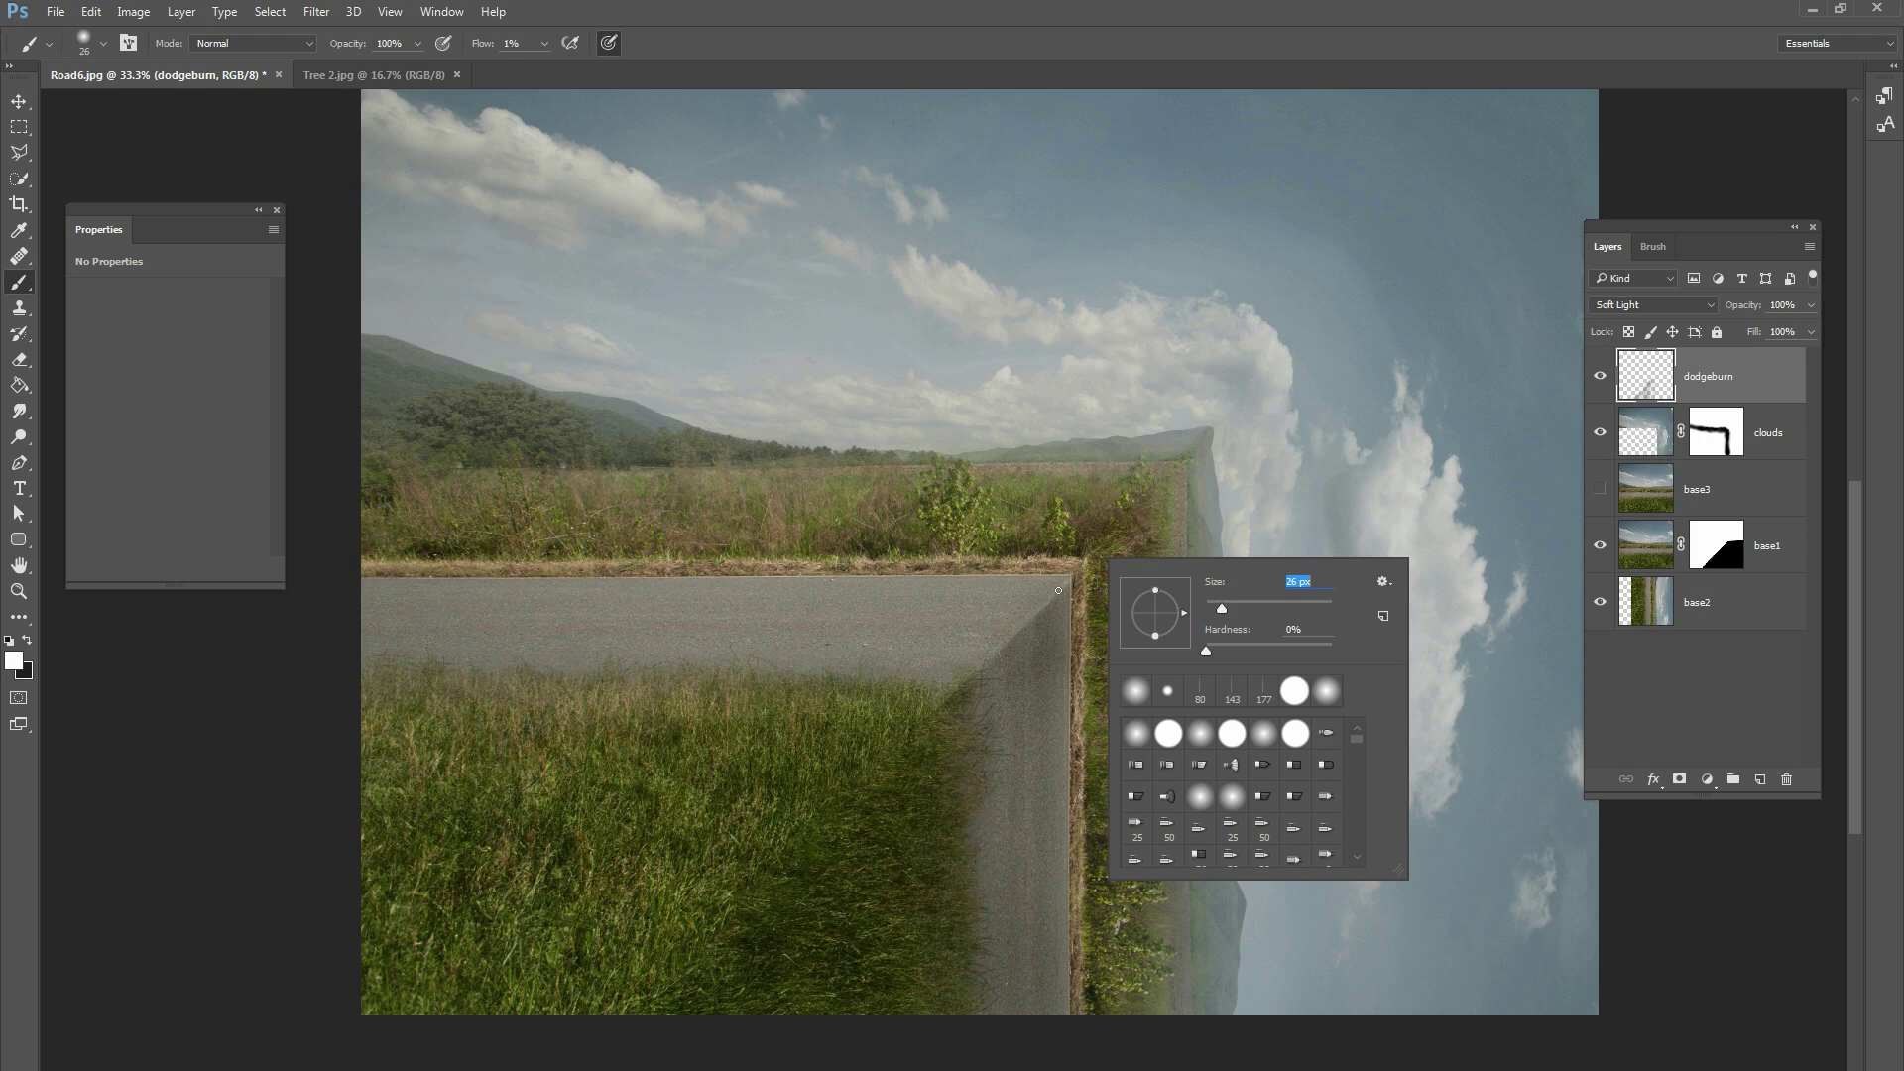
pyautogui.click(1062, 579)
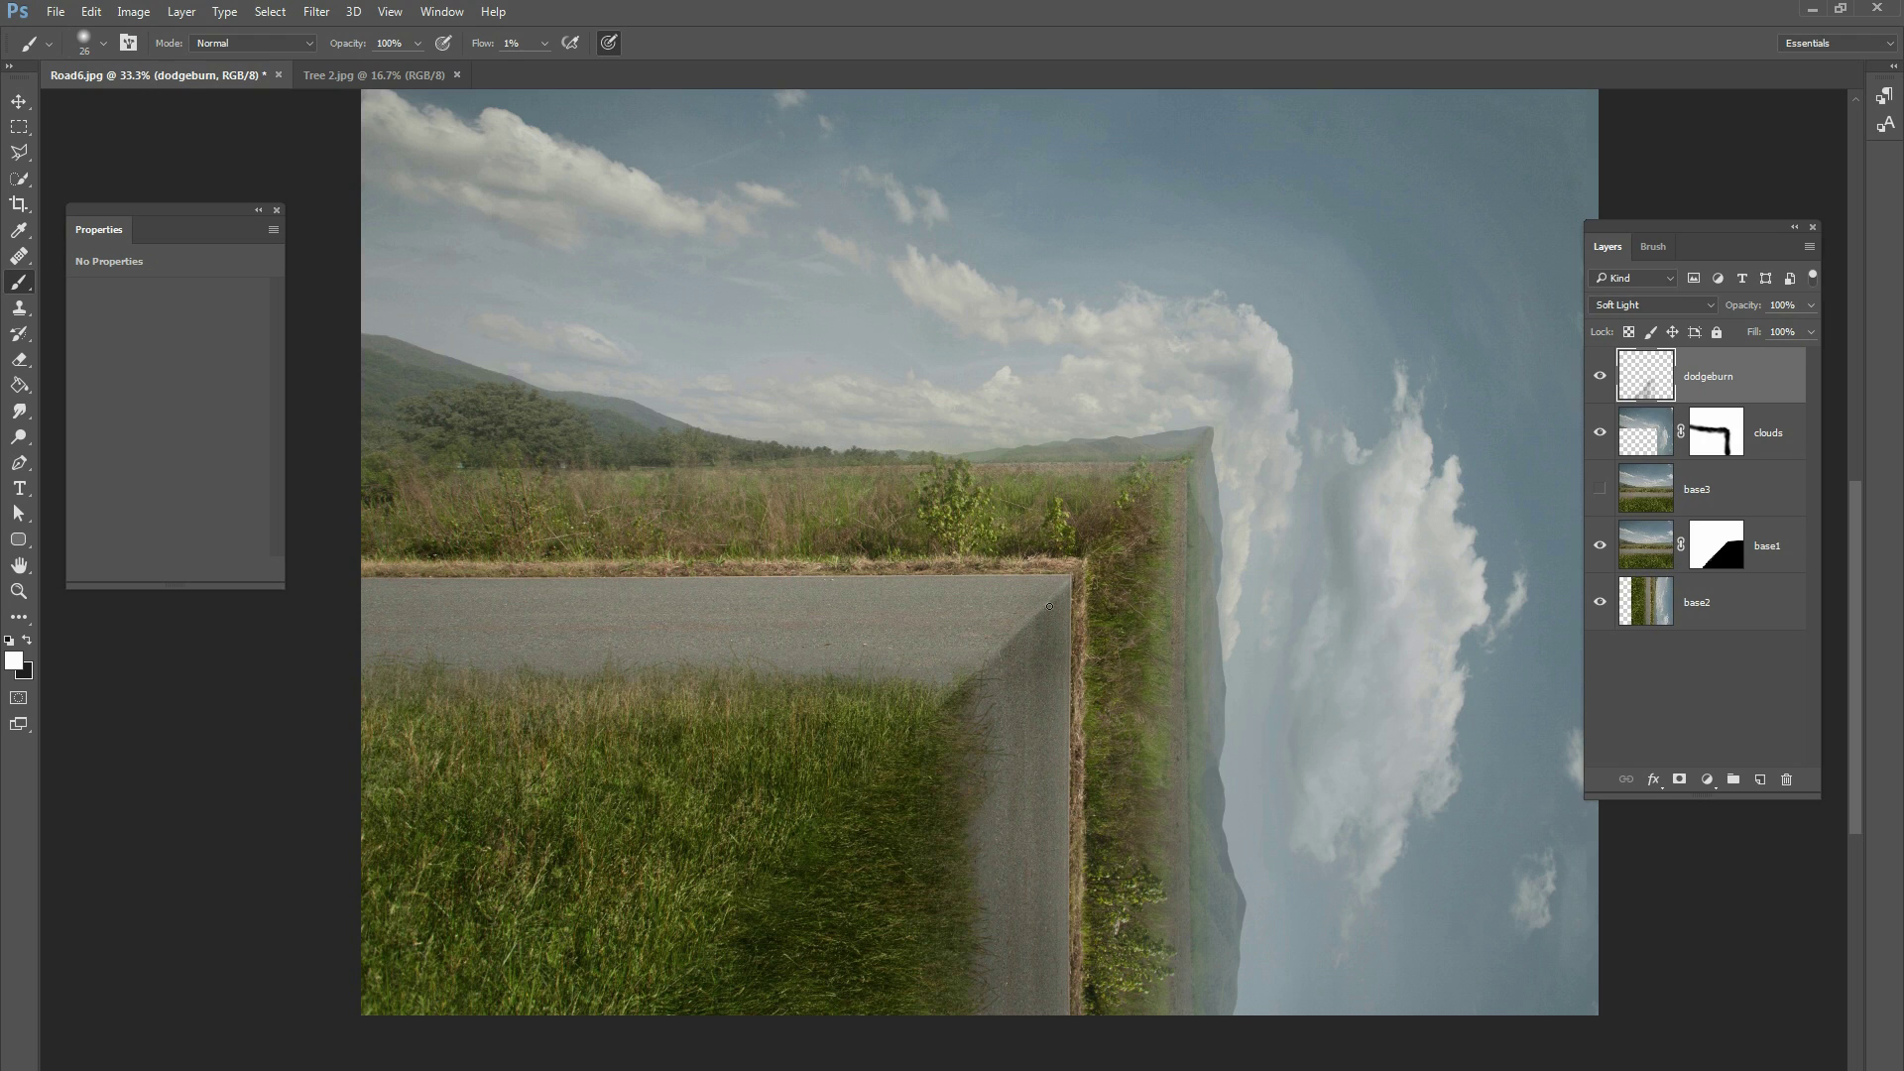
# - Brighten the road along the diagonal fold with a 55 px brush, and hide the dodgeburn layer to compare
pyautogui.rightClick(1060, 579)
pyautogui.moveTo(1172, 641); pyautogui.dragTo(1184, 641)
pyautogui.click(1033, 608)
pyautogui.click(1607, 379)
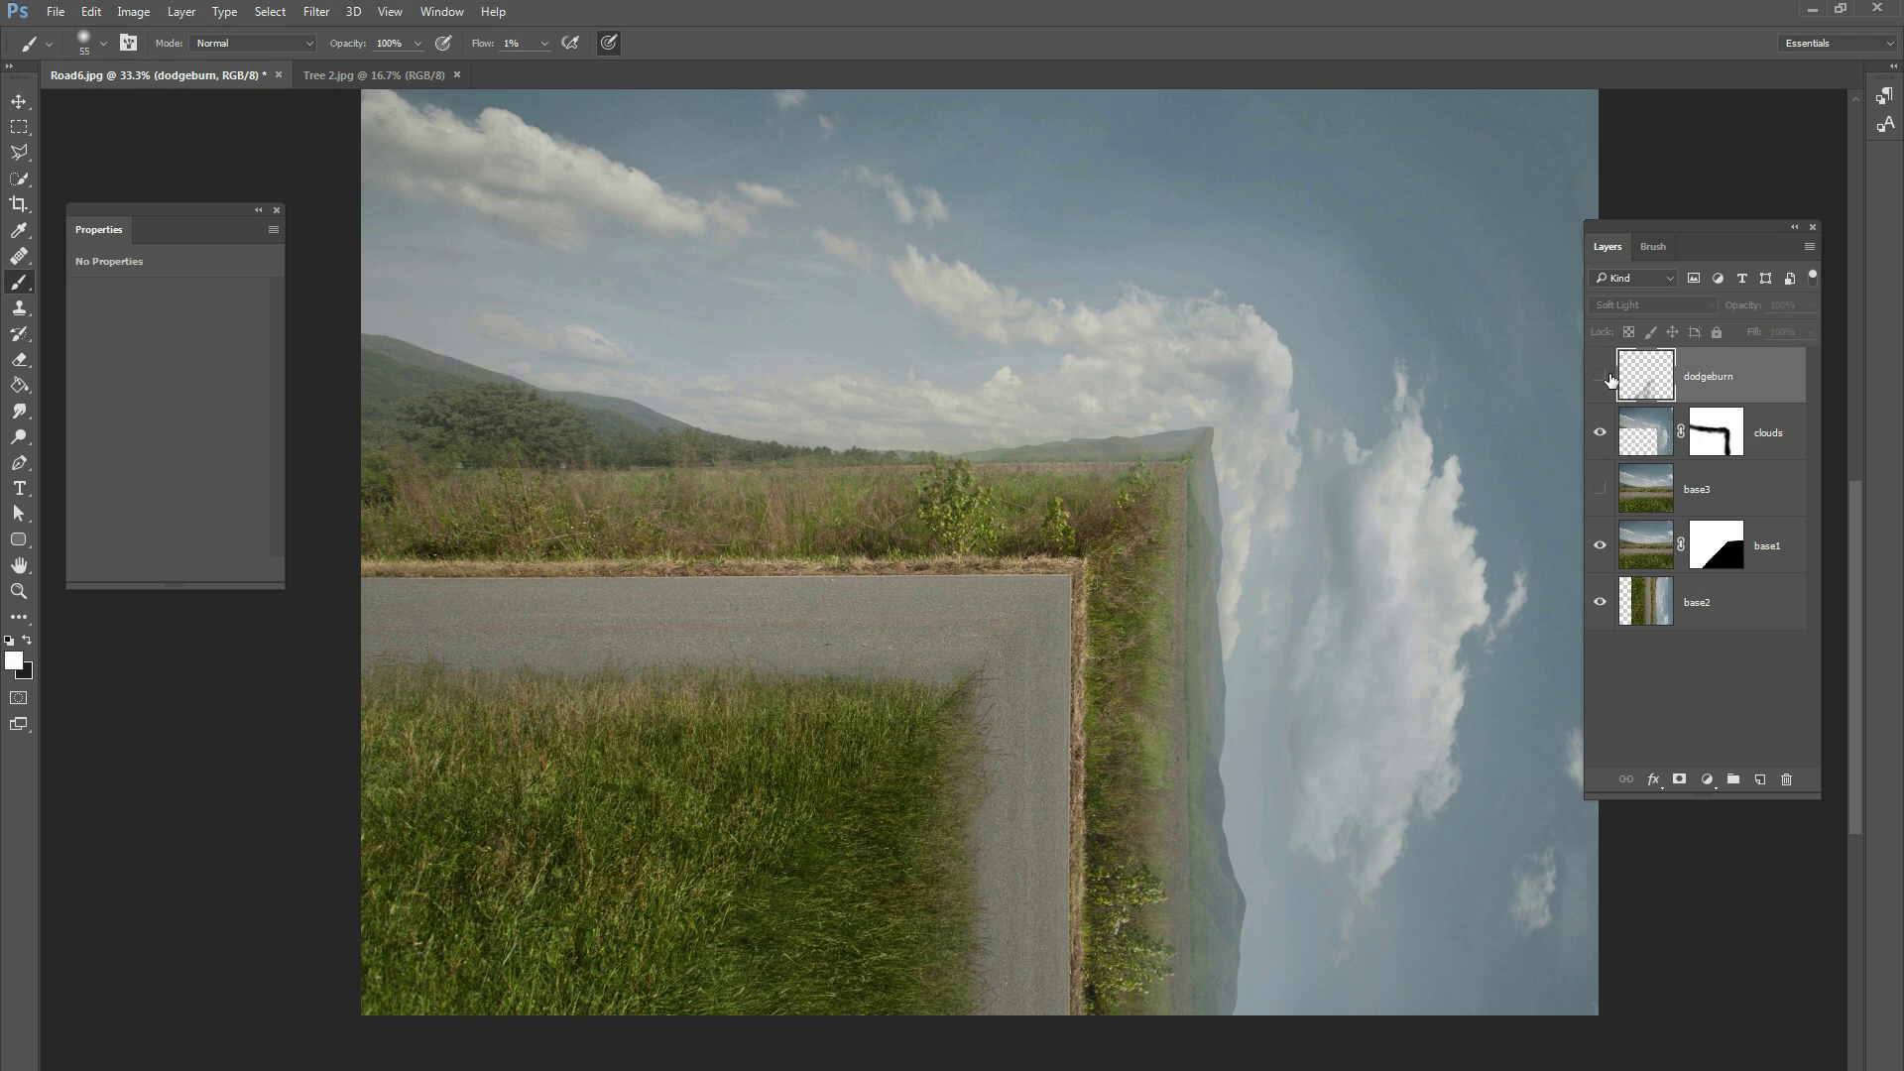
# - Compare the image with and without the dodgeburn layer and reduce that layer's opacity to 73%
pyautogui.click(1609, 380)
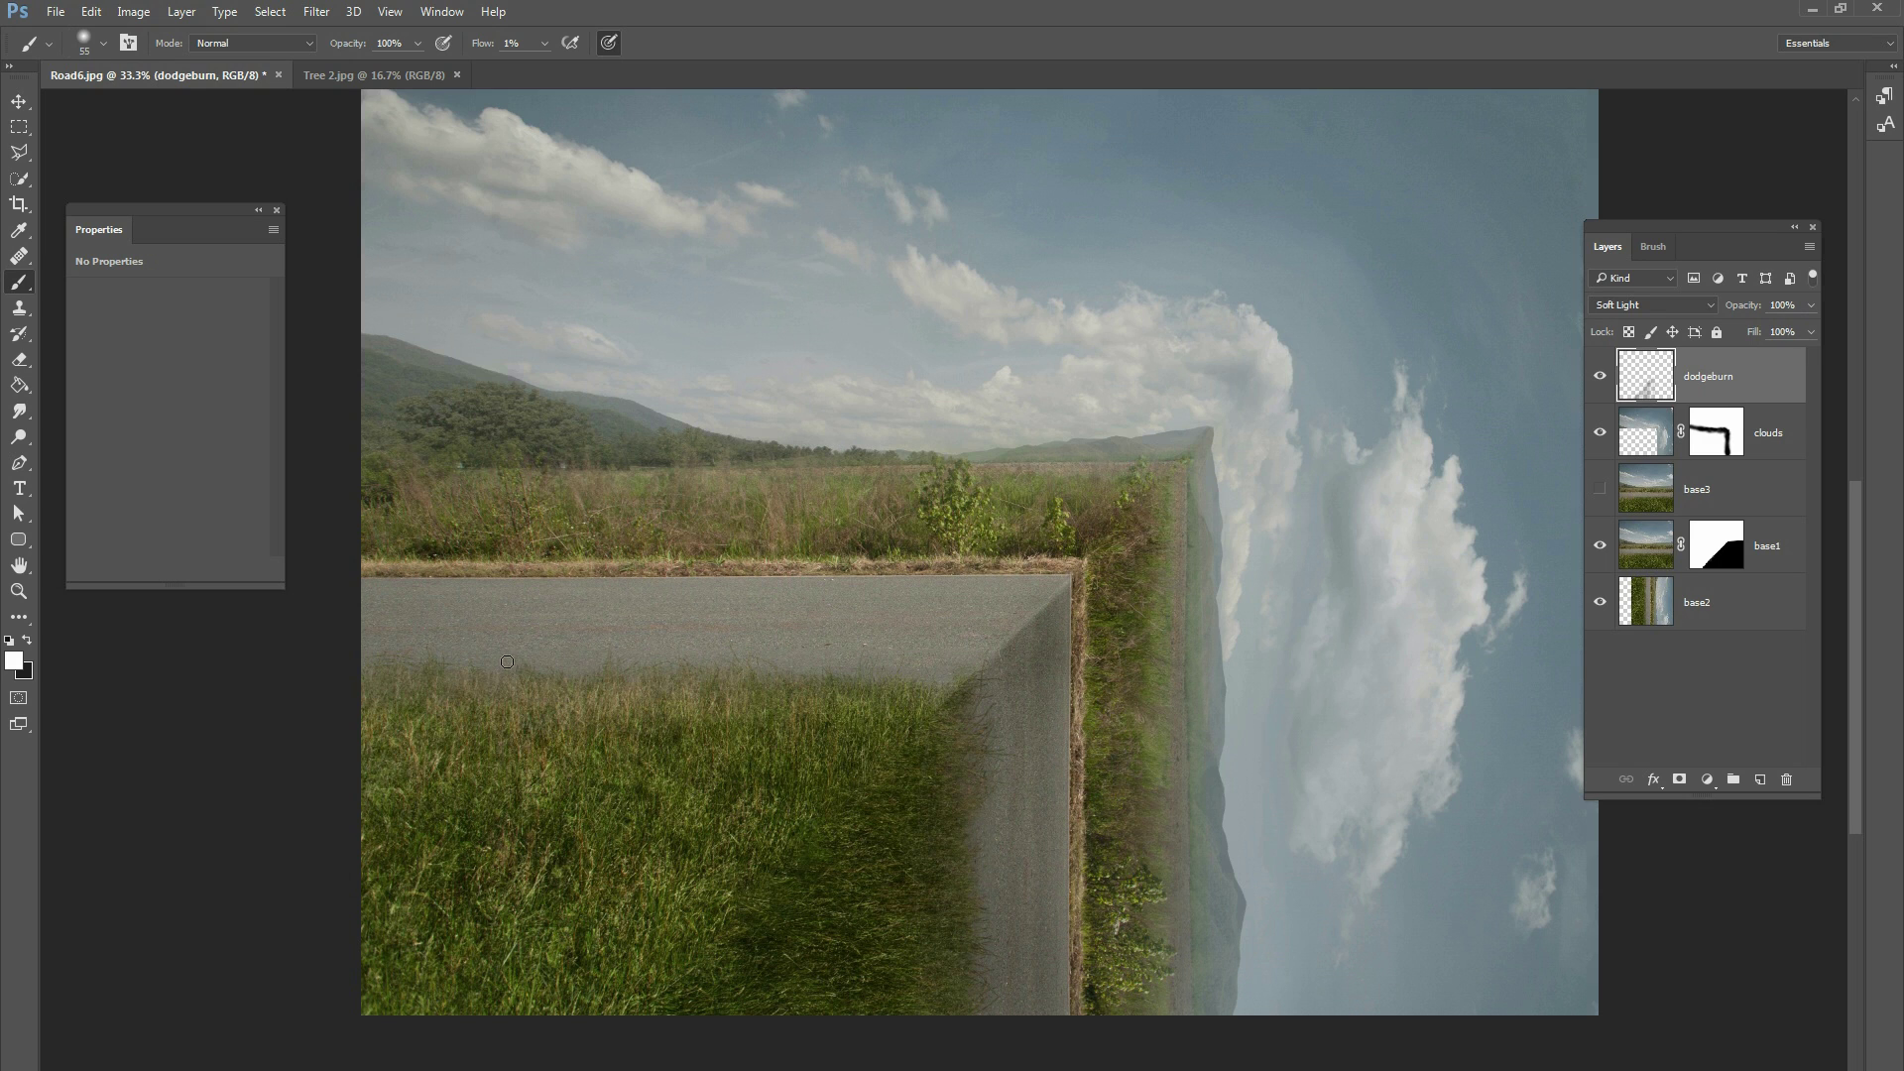
pyautogui.click(1600, 376)
pyautogui.click(1599, 376)
pyautogui.moveTo(1808, 308); pyautogui.dragTo(1784, 331)
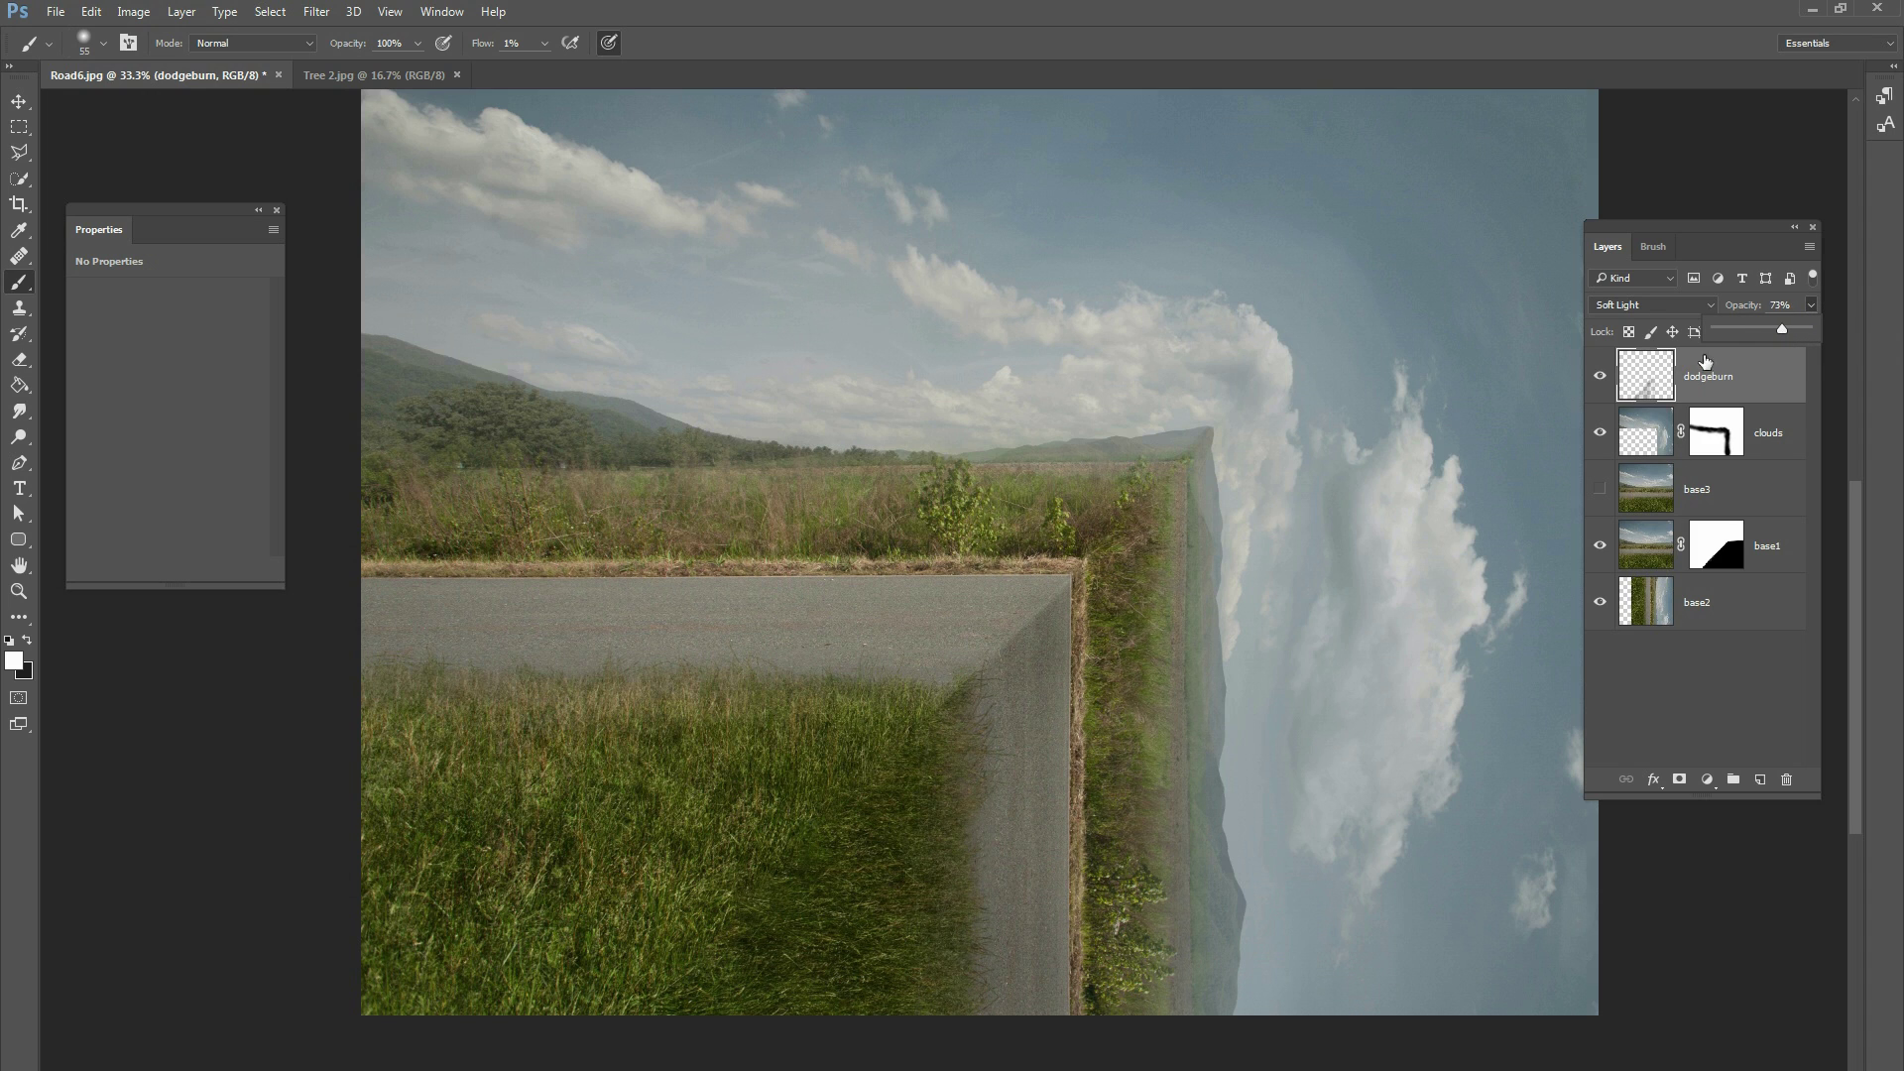
pyautogui.click(1600, 376)
pyautogui.click(1600, 376)
pyautogui.hotkey('ctrl', '-')
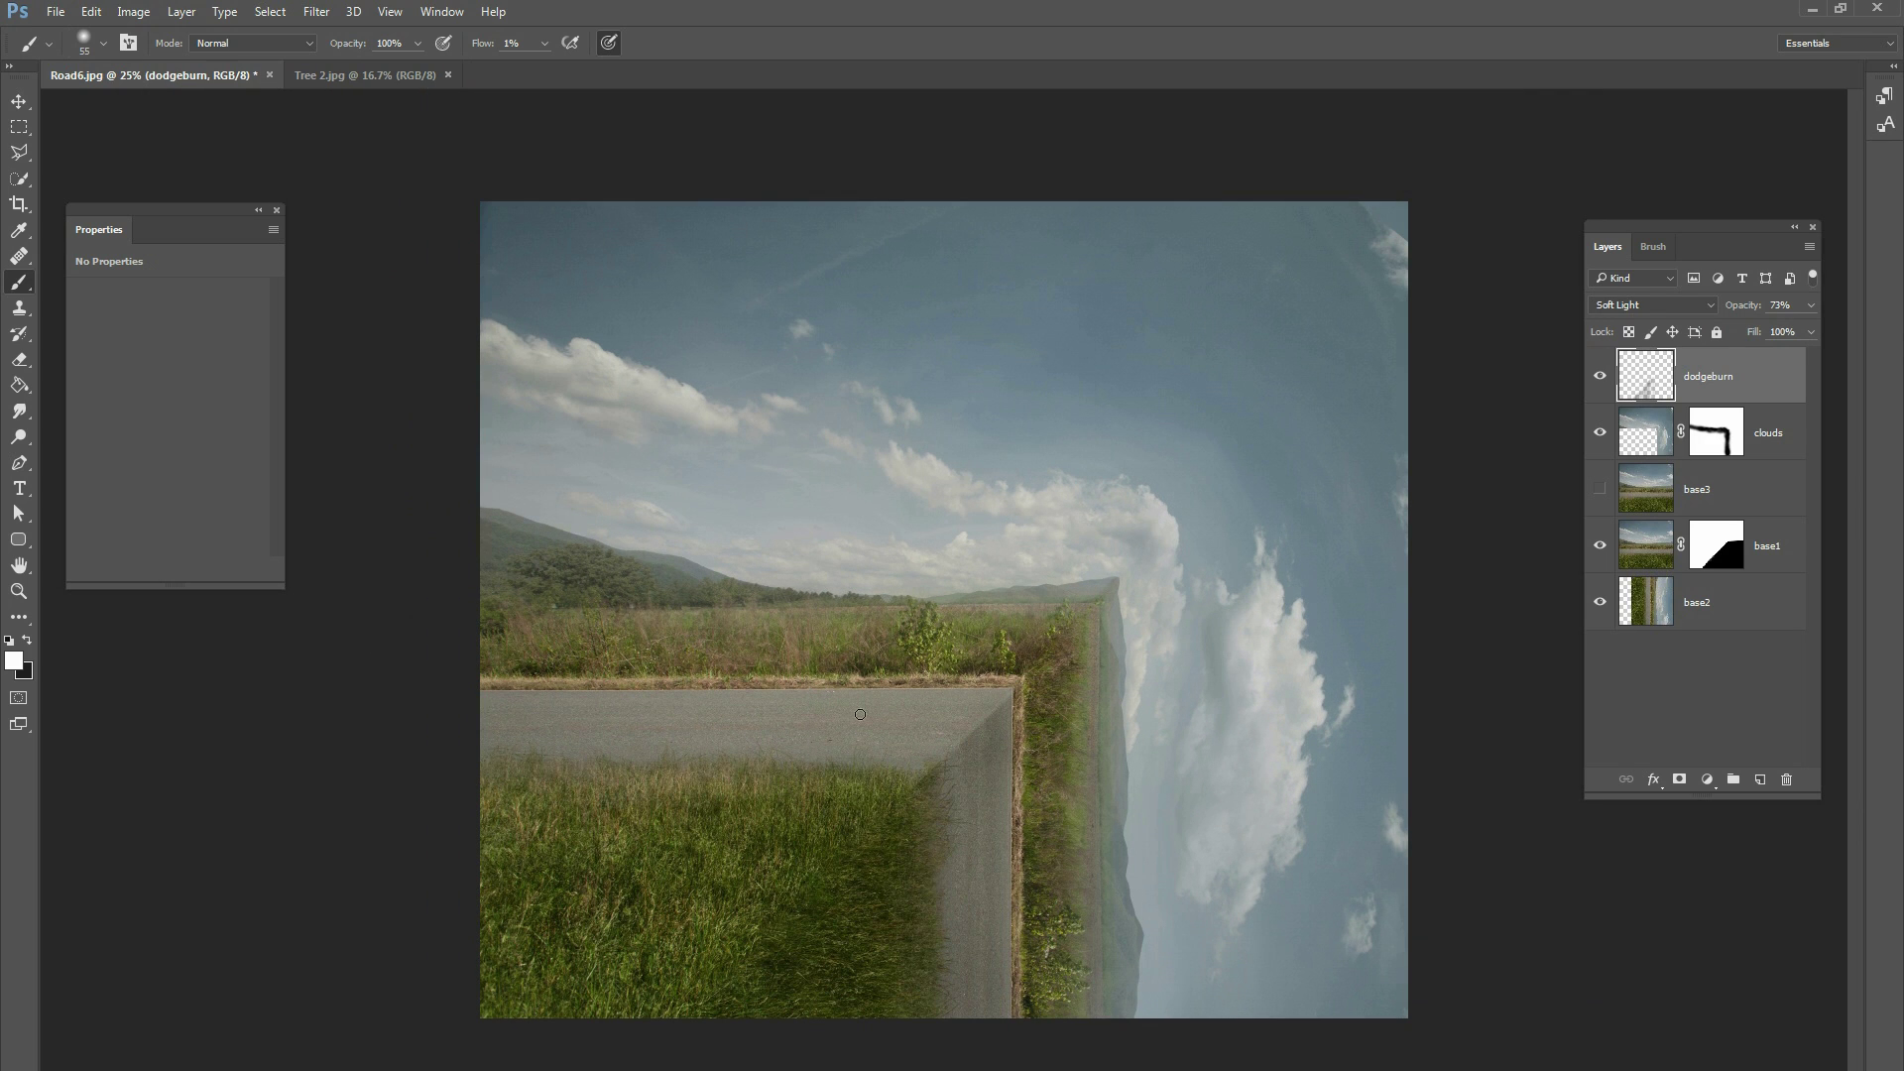
# - Copy the entire Tree 2.jpg image and paste it as a new layer into Road6.jpg
pyautogui.click(343, 73)
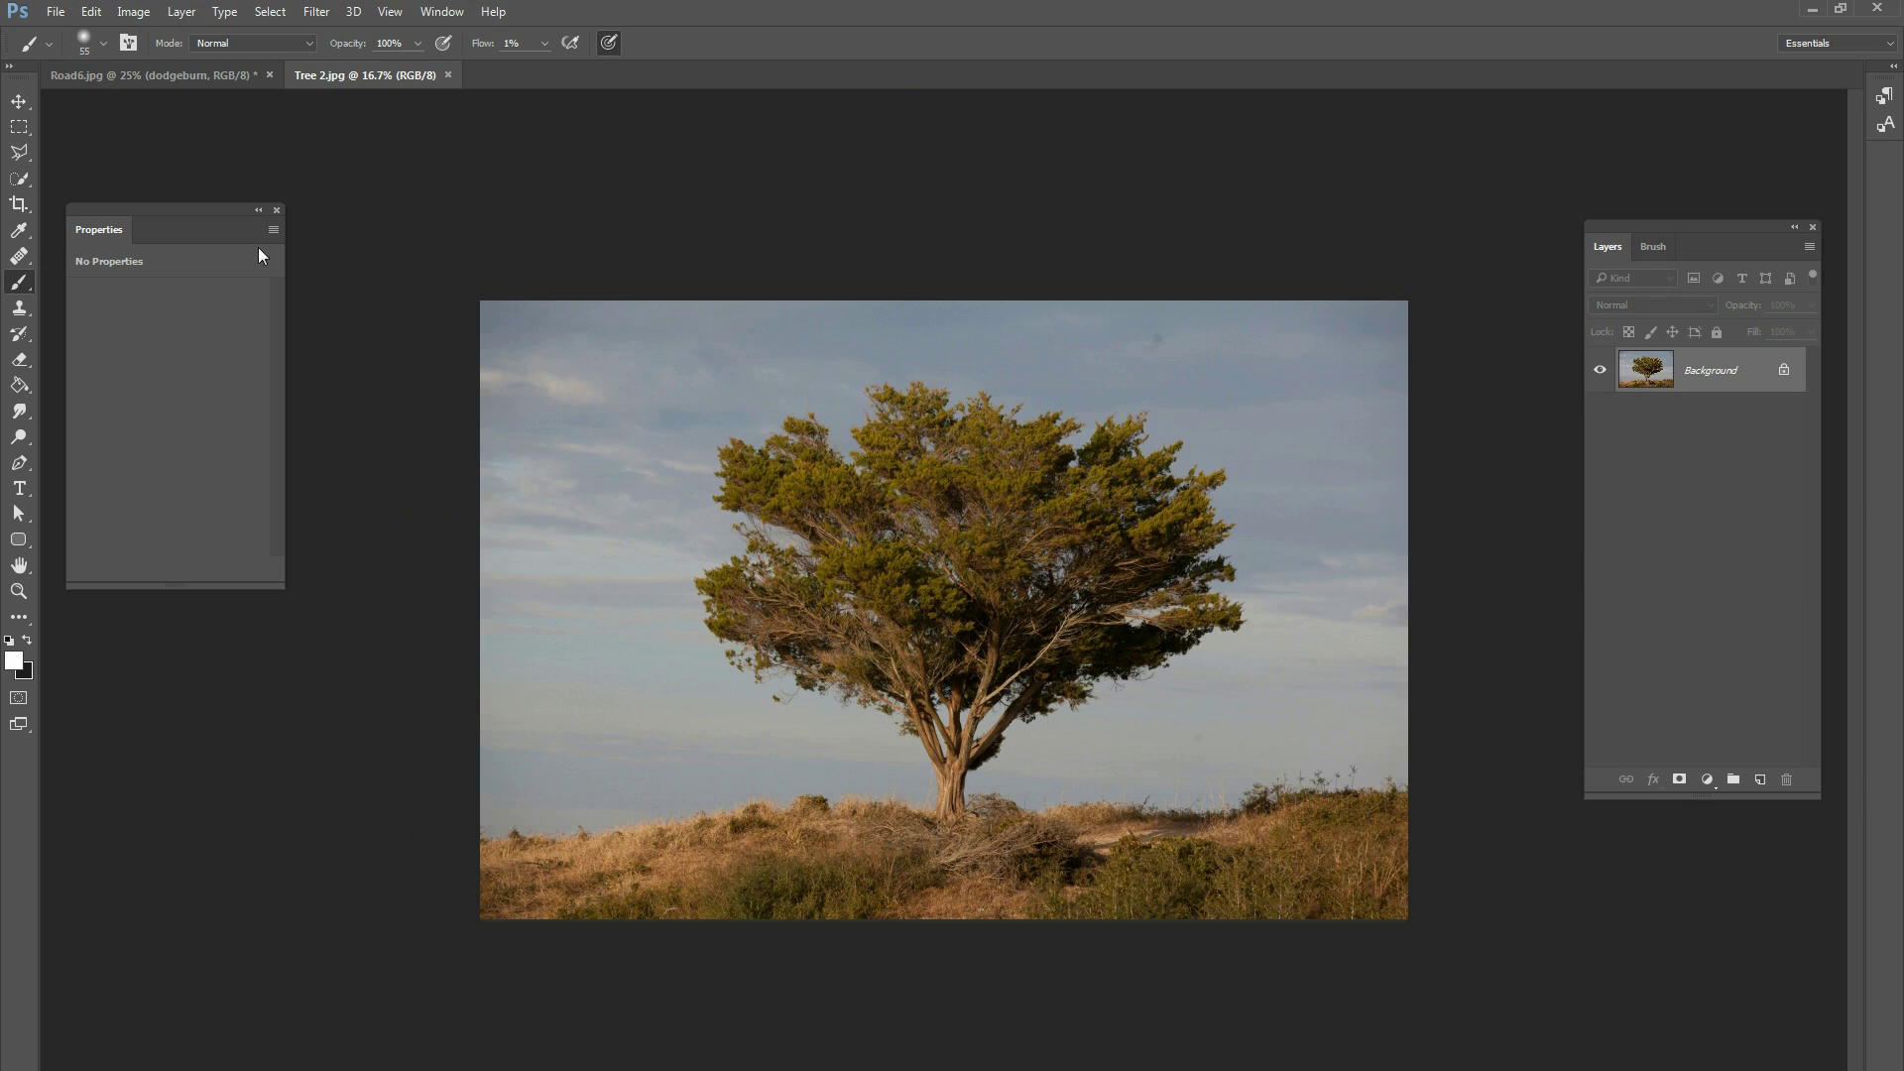
pyautogui.click(260, 12)
pyautogui.click(337, 35)
pyautogui.hotkey('ctrl', 'c')
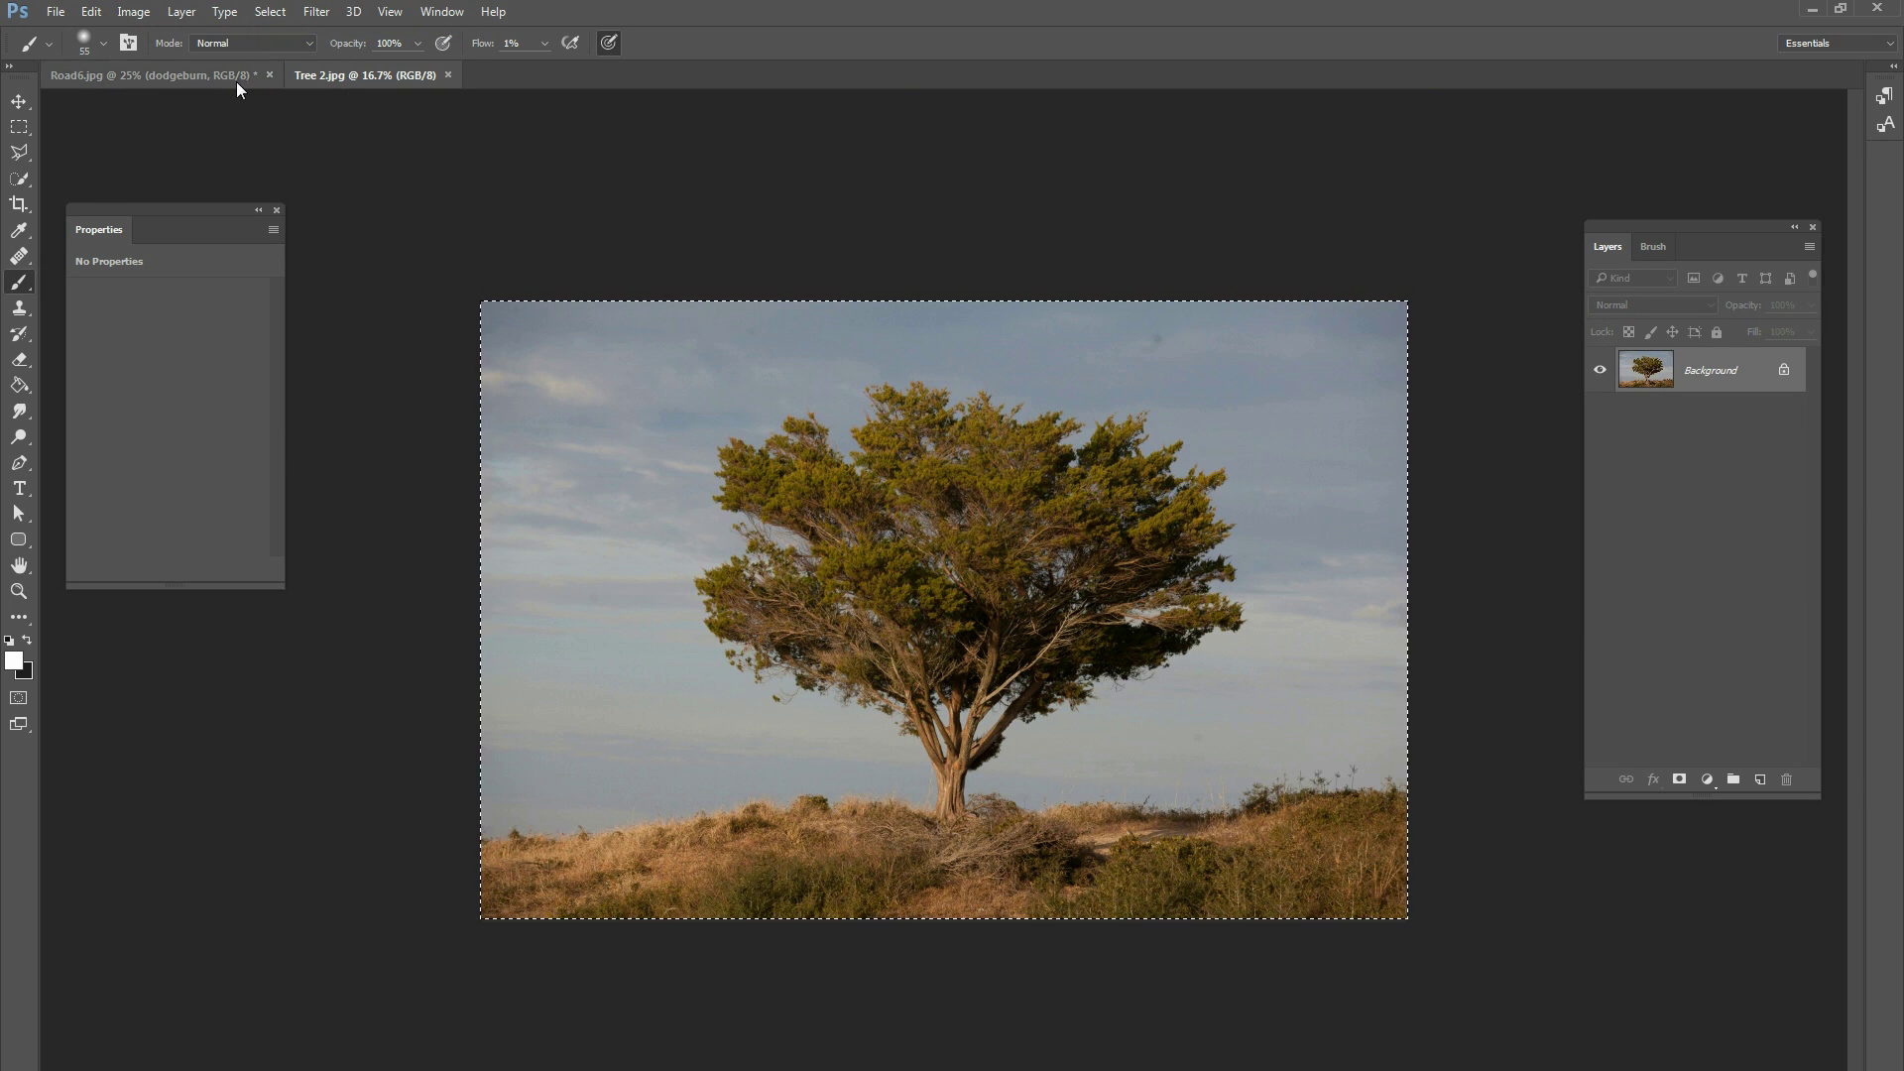
pyautogui.click(236, 80)
pyautogui.hotkey('ctrl', 'v')
# - Scale the pasted tree to about 24%, rotate it about 90° clockwise, and place it along the vertical field beside the road
pyautogui.click(19, 101)
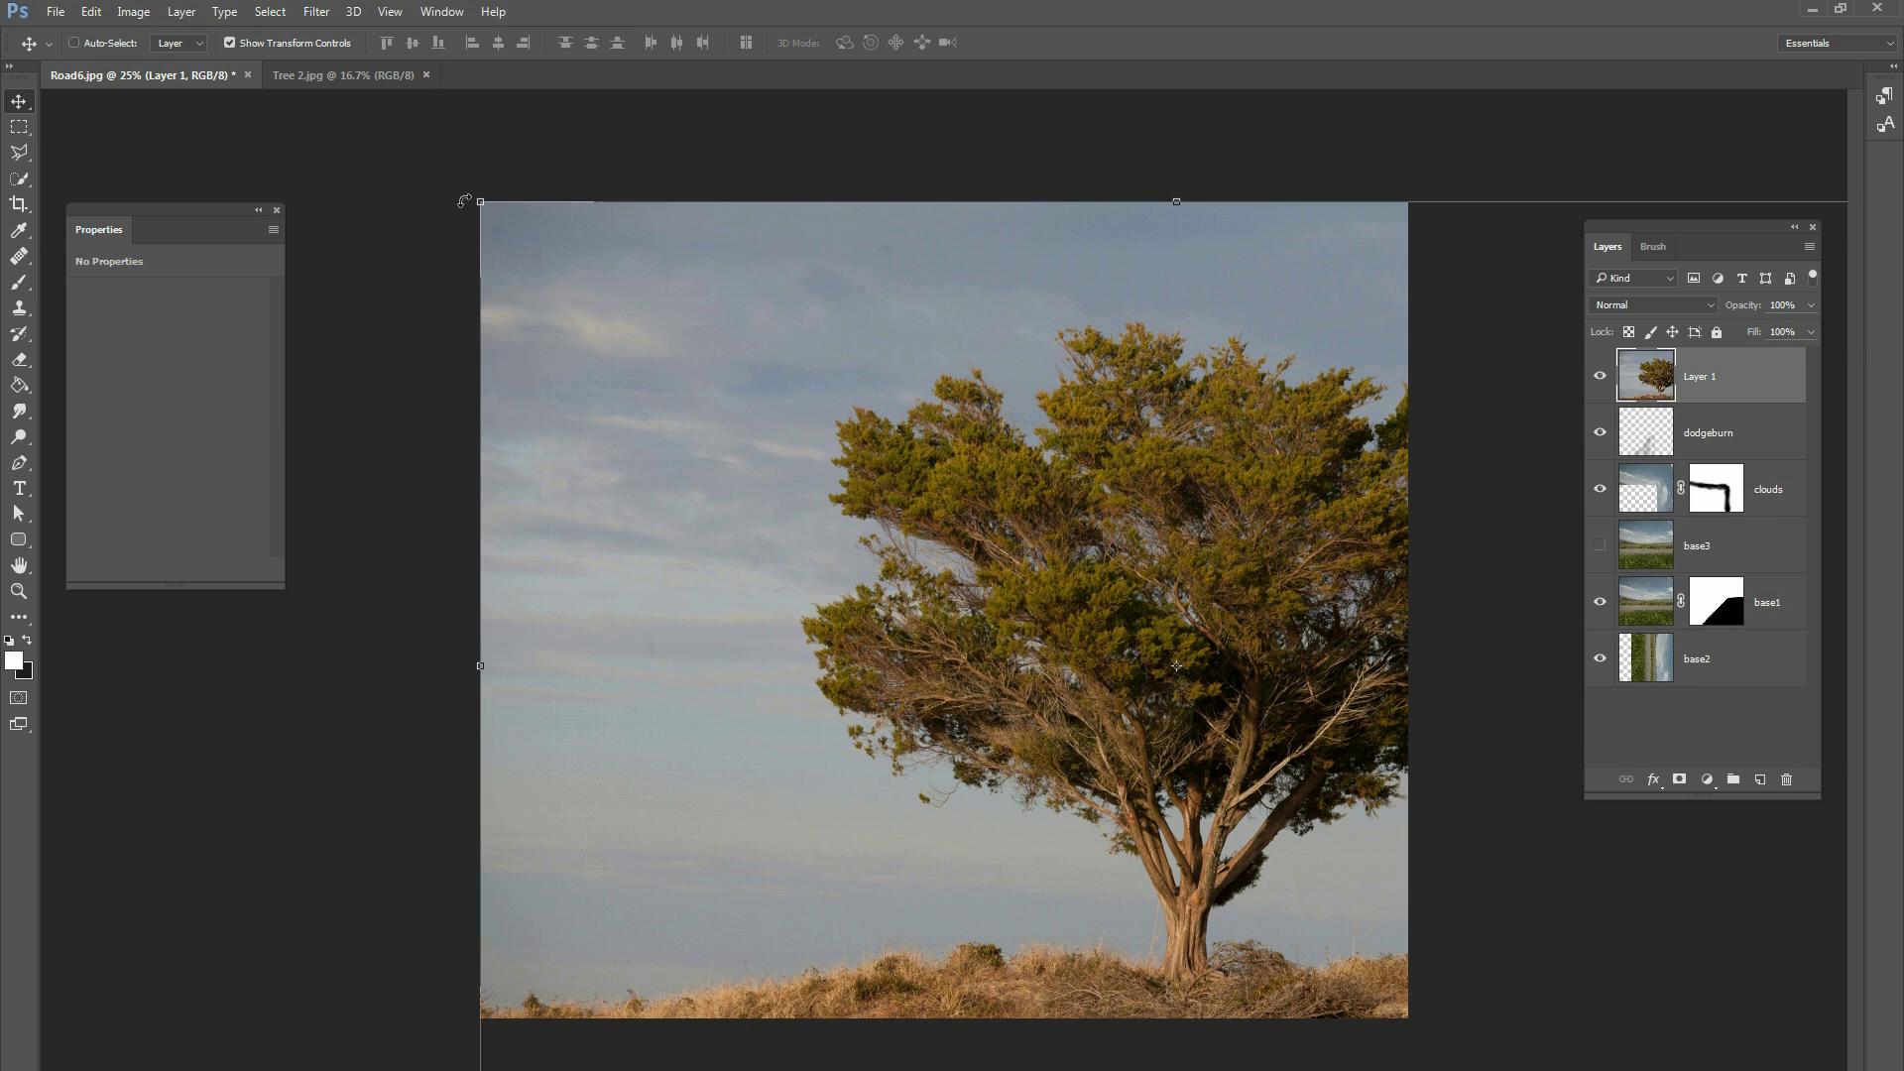
pyautogui.moveTo(478, 202); pyautogui.dragTo(1291, 742)
pyautogui.moveTo(1750, 853); pyautogui.dragTo(1155, 537)
pyautogui.moveTo(1302, 409); pyautogui.dragTo(1092, 744)
pyautogui.moveTo(1078, 556); pyautogui.dragTo(1255, 669)
pyautogui.moveTo(1393, 453); pyautogui.dragTo(1189, 675)
pyautogui.moveTo(1314, 521); pyautogui.dragTo(1307, 500)
pyautogui.moveTo(1205, 677); pyautogui.dragTo(1195, 687)
pyautogui.moveTo(1249, 618); pyautogui.dragTo(1307, 561)
pyautogui.moveTo(1198, 672); pyautogui.dragTo(1178, 697)
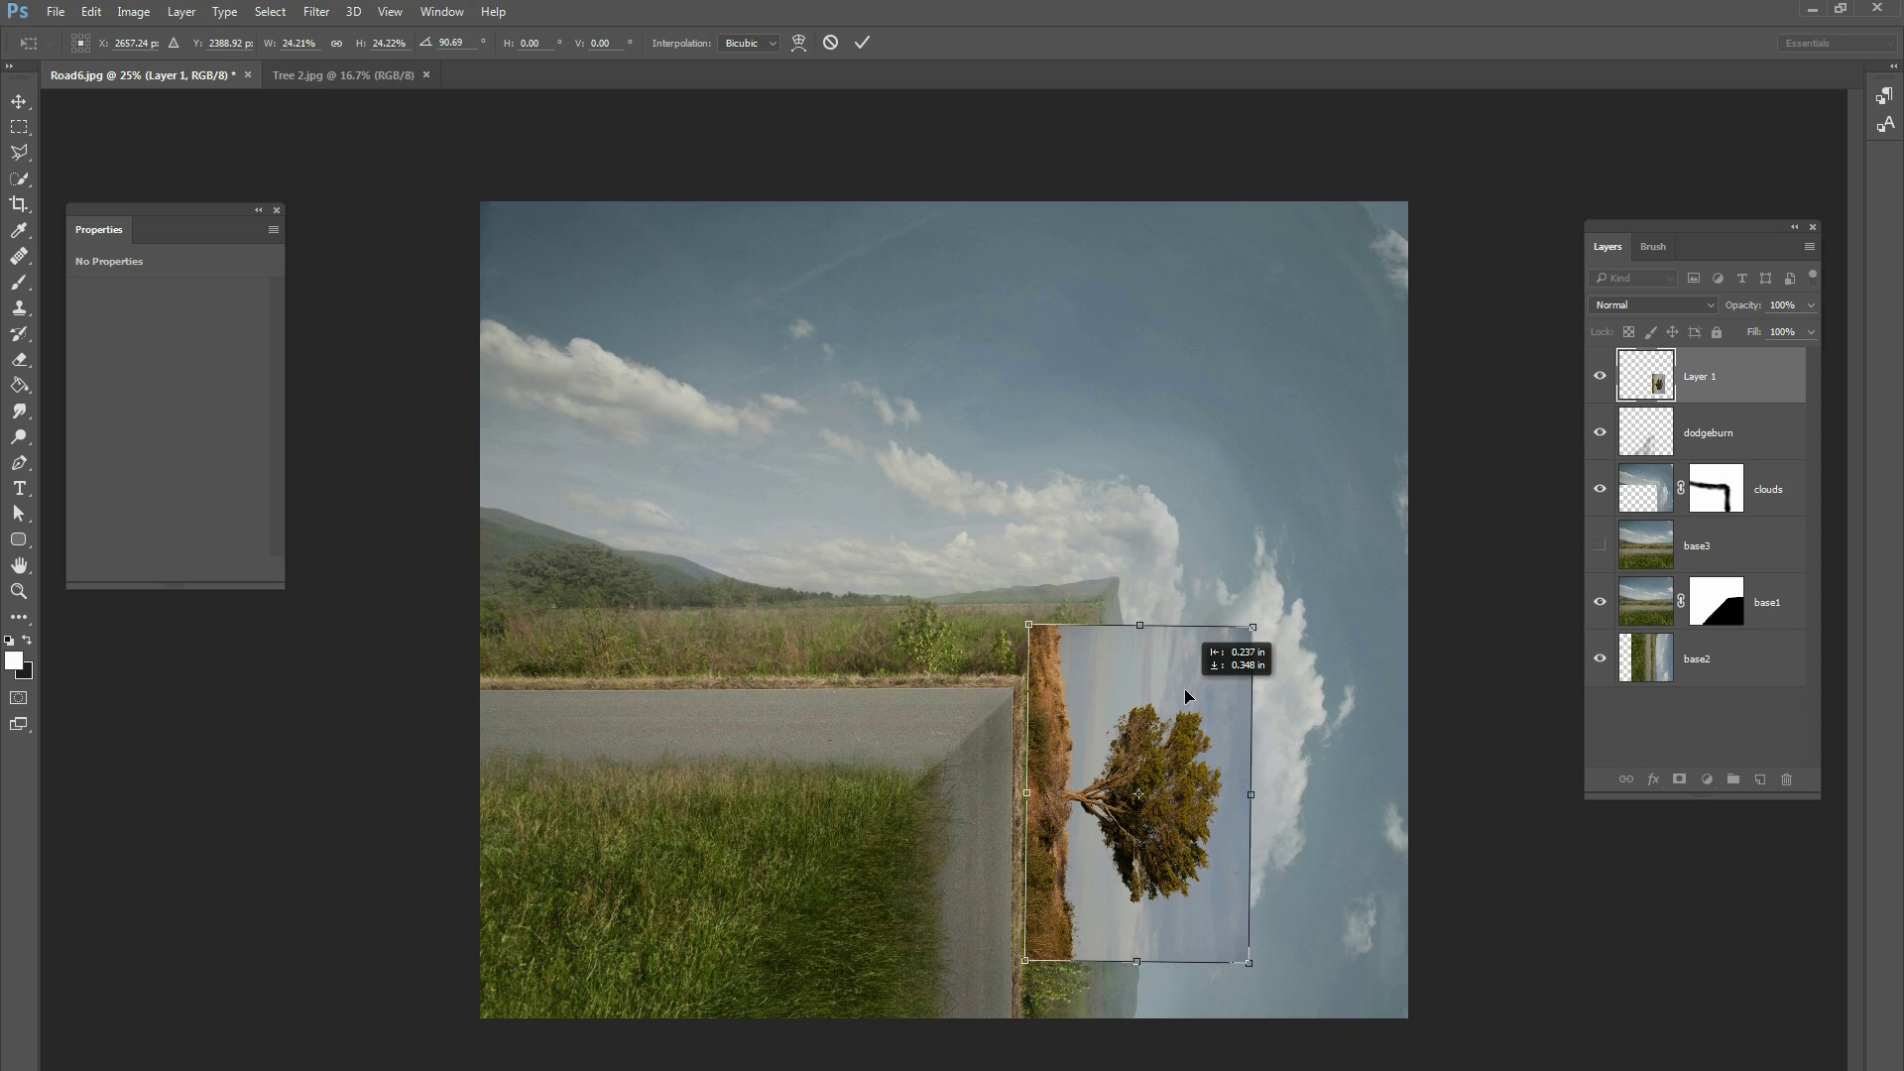
pyautogui.click(862, 43)
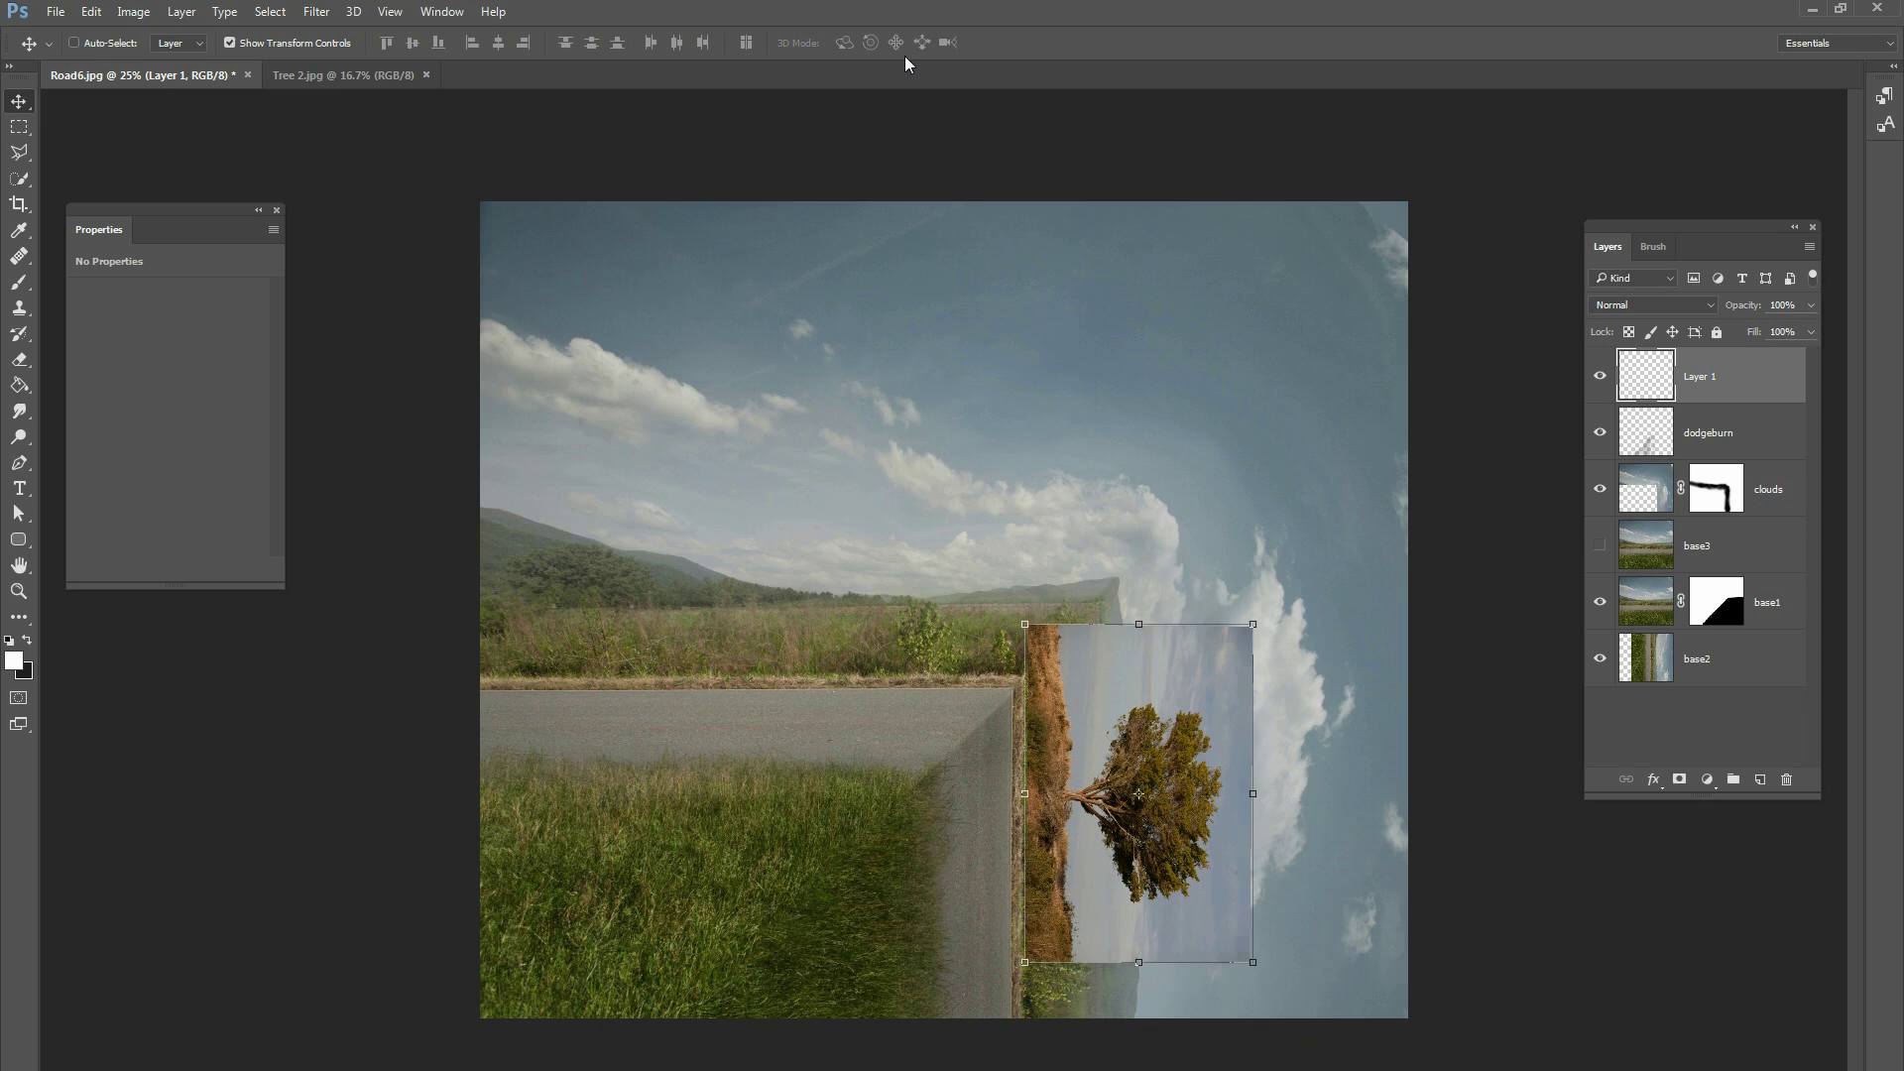
# - Fine-tune the tree layer's position so its ground strip lies beside the outer edge of the vertical road
pyautogui.click(1702, 655)
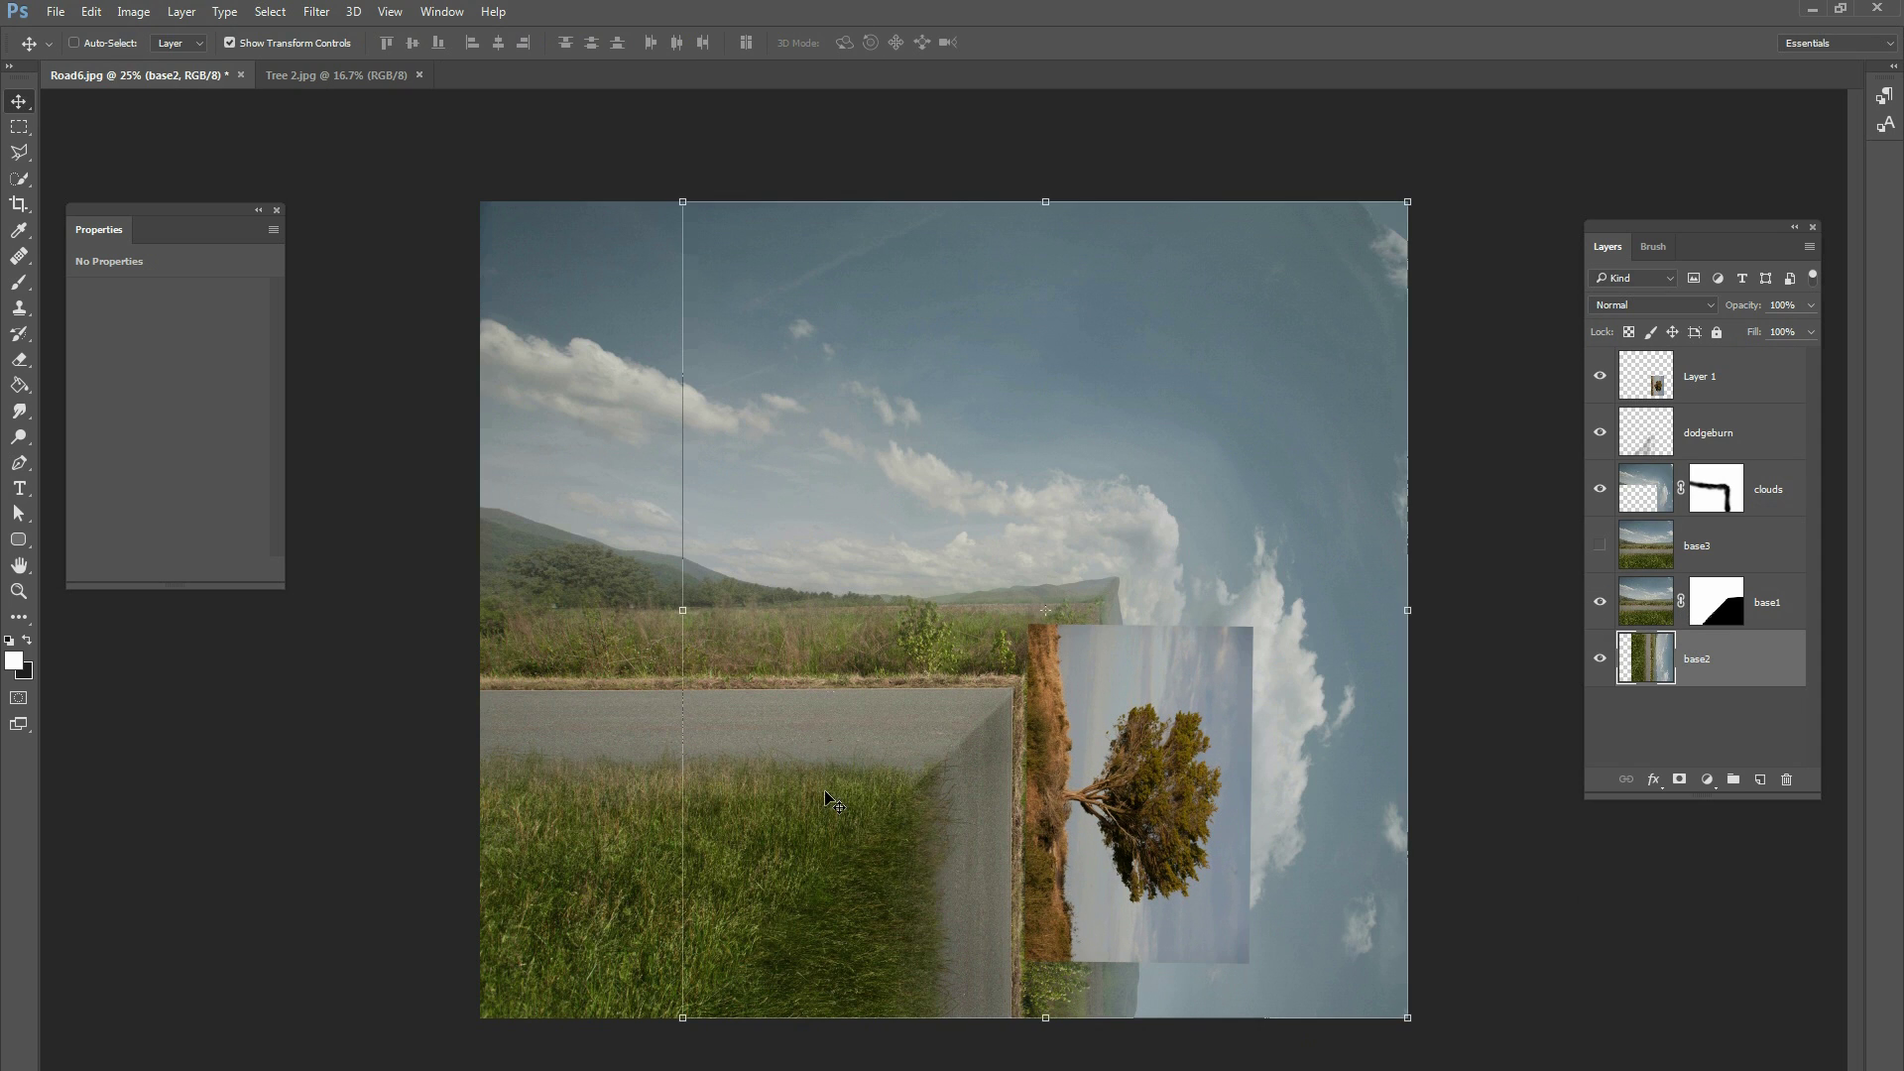
pyautogui.click(1713, 391)
pyautogui.moveTo(1144, 707); pyautogui.dragTo(1140, 701)
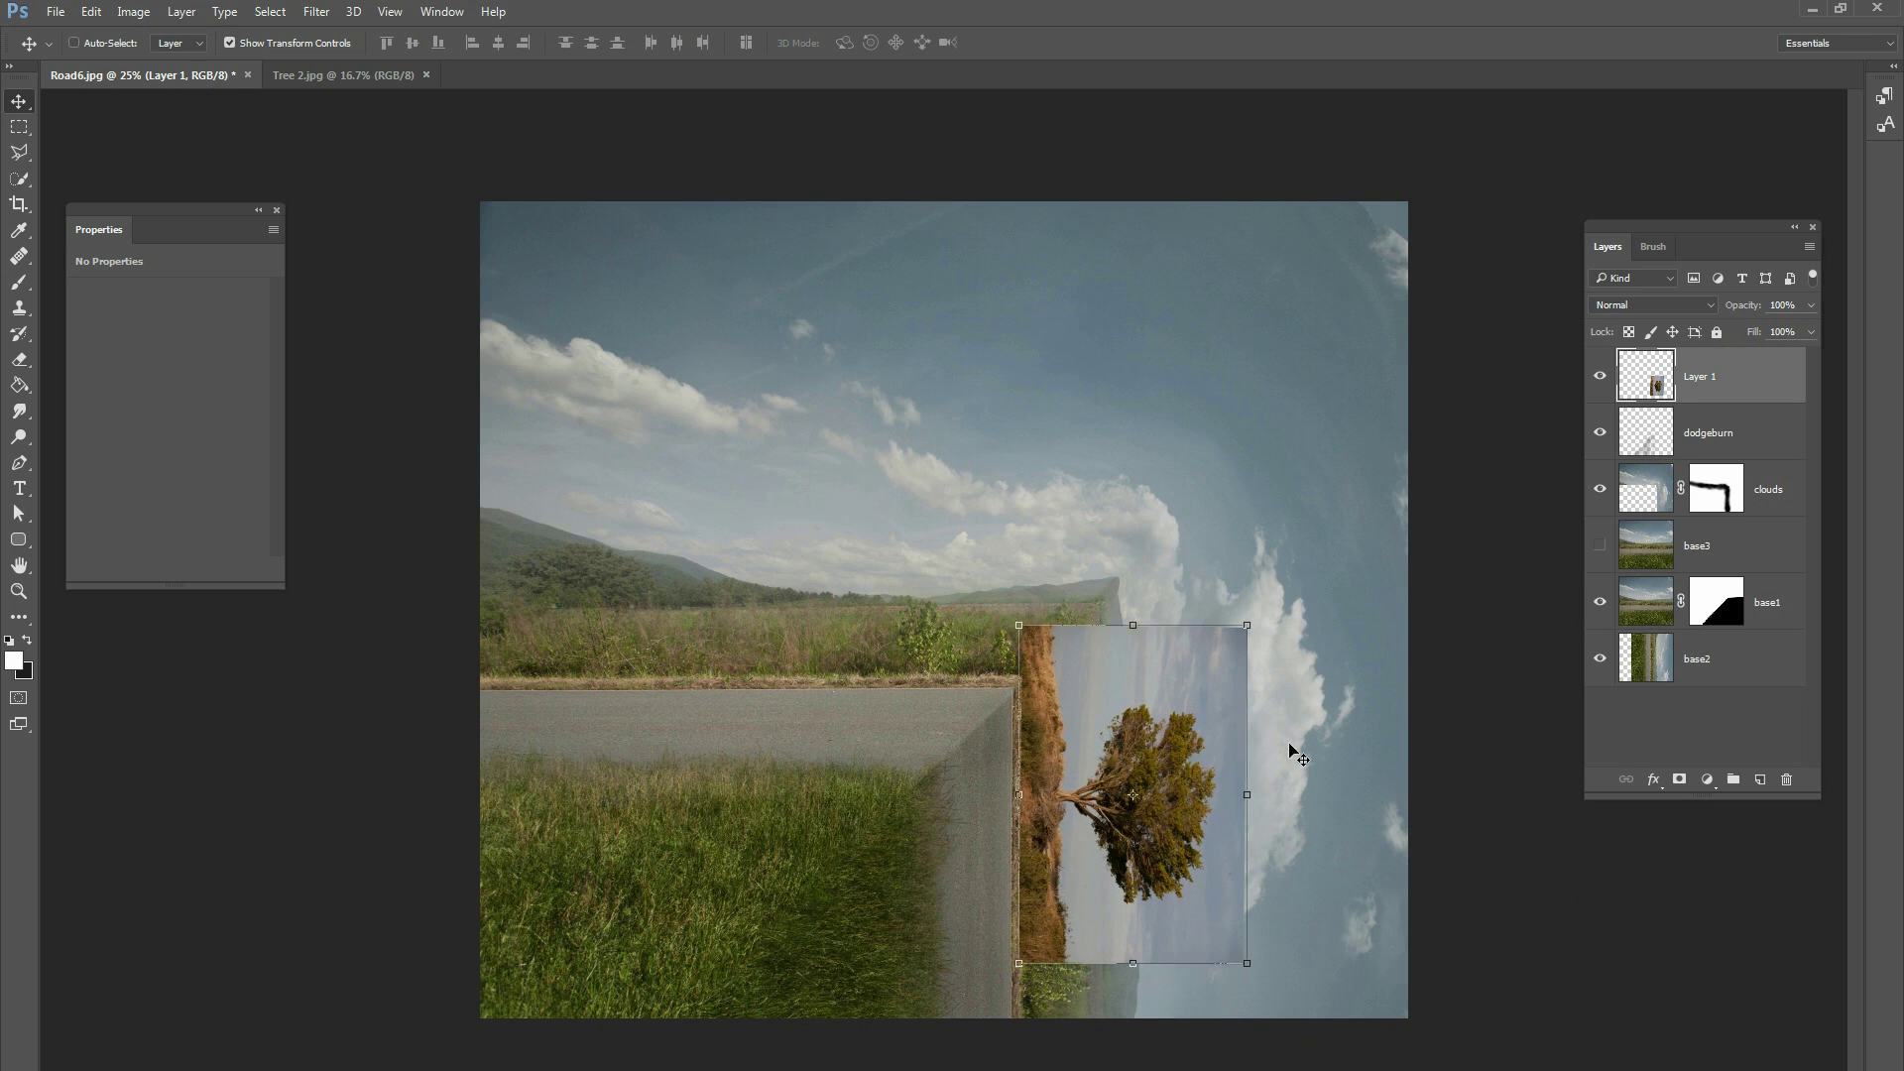
pyautogui.moveTo(1181, 761); pyautogui.dragTo(1185, 755)
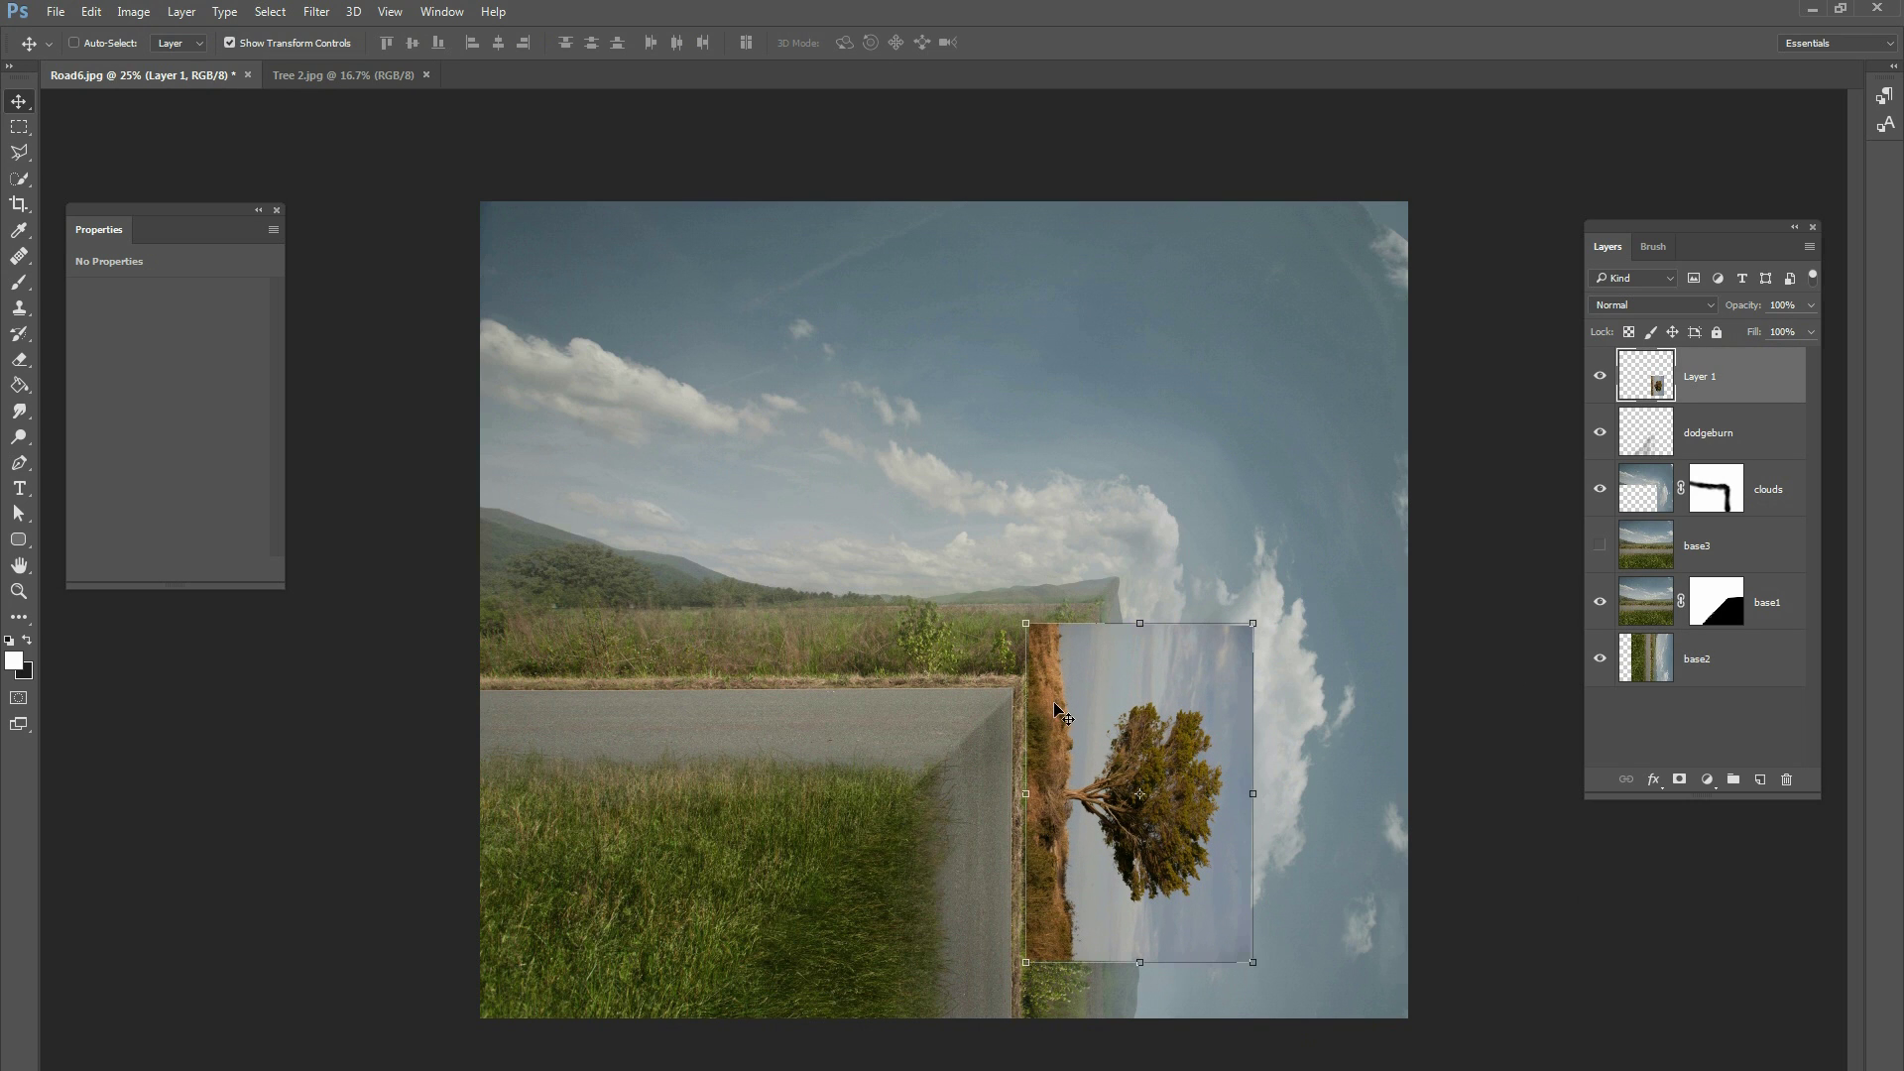
pyautogui.hotkey('ctrl', '+')
pyautogui.moveTo(1382, 446); pyautogui.dragTo(1231, 305)
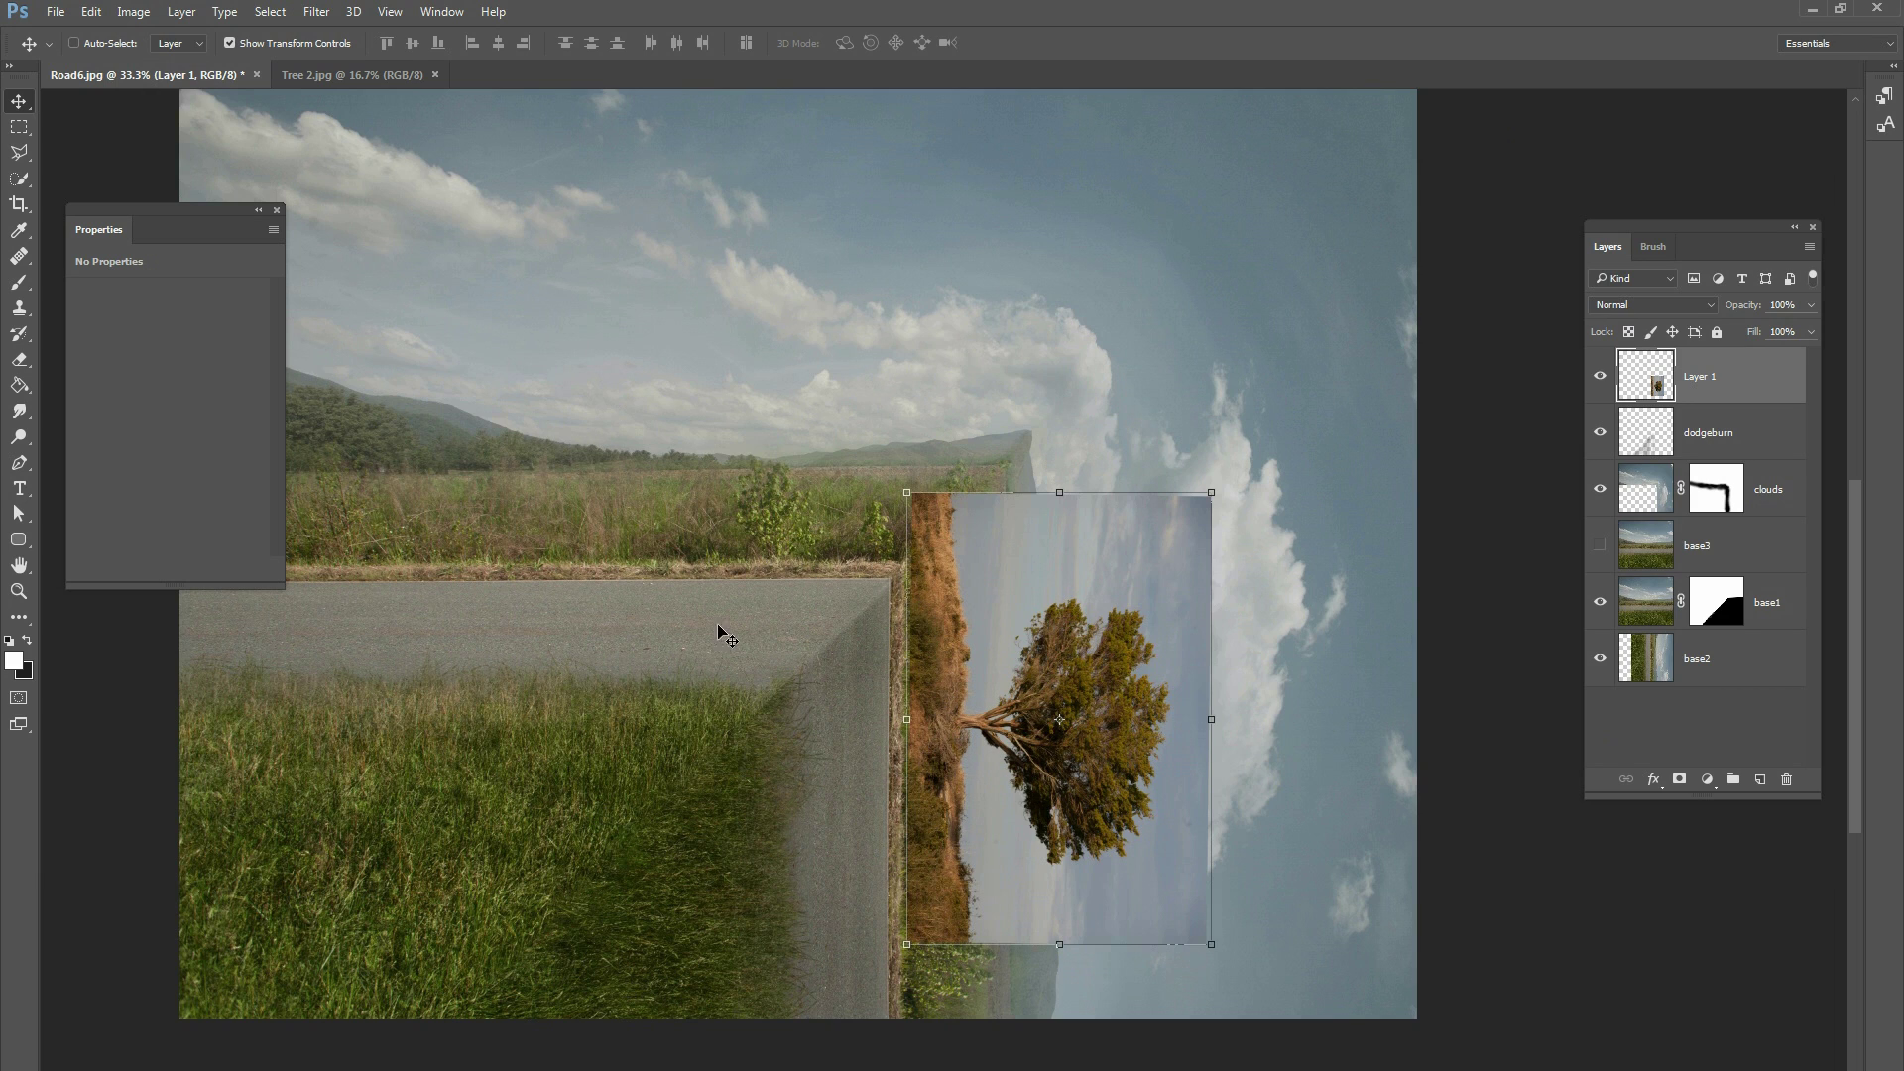
# - Add a Color Balance adjustment layer clipped to the tree layer
pyautogui.click(1707, 779)
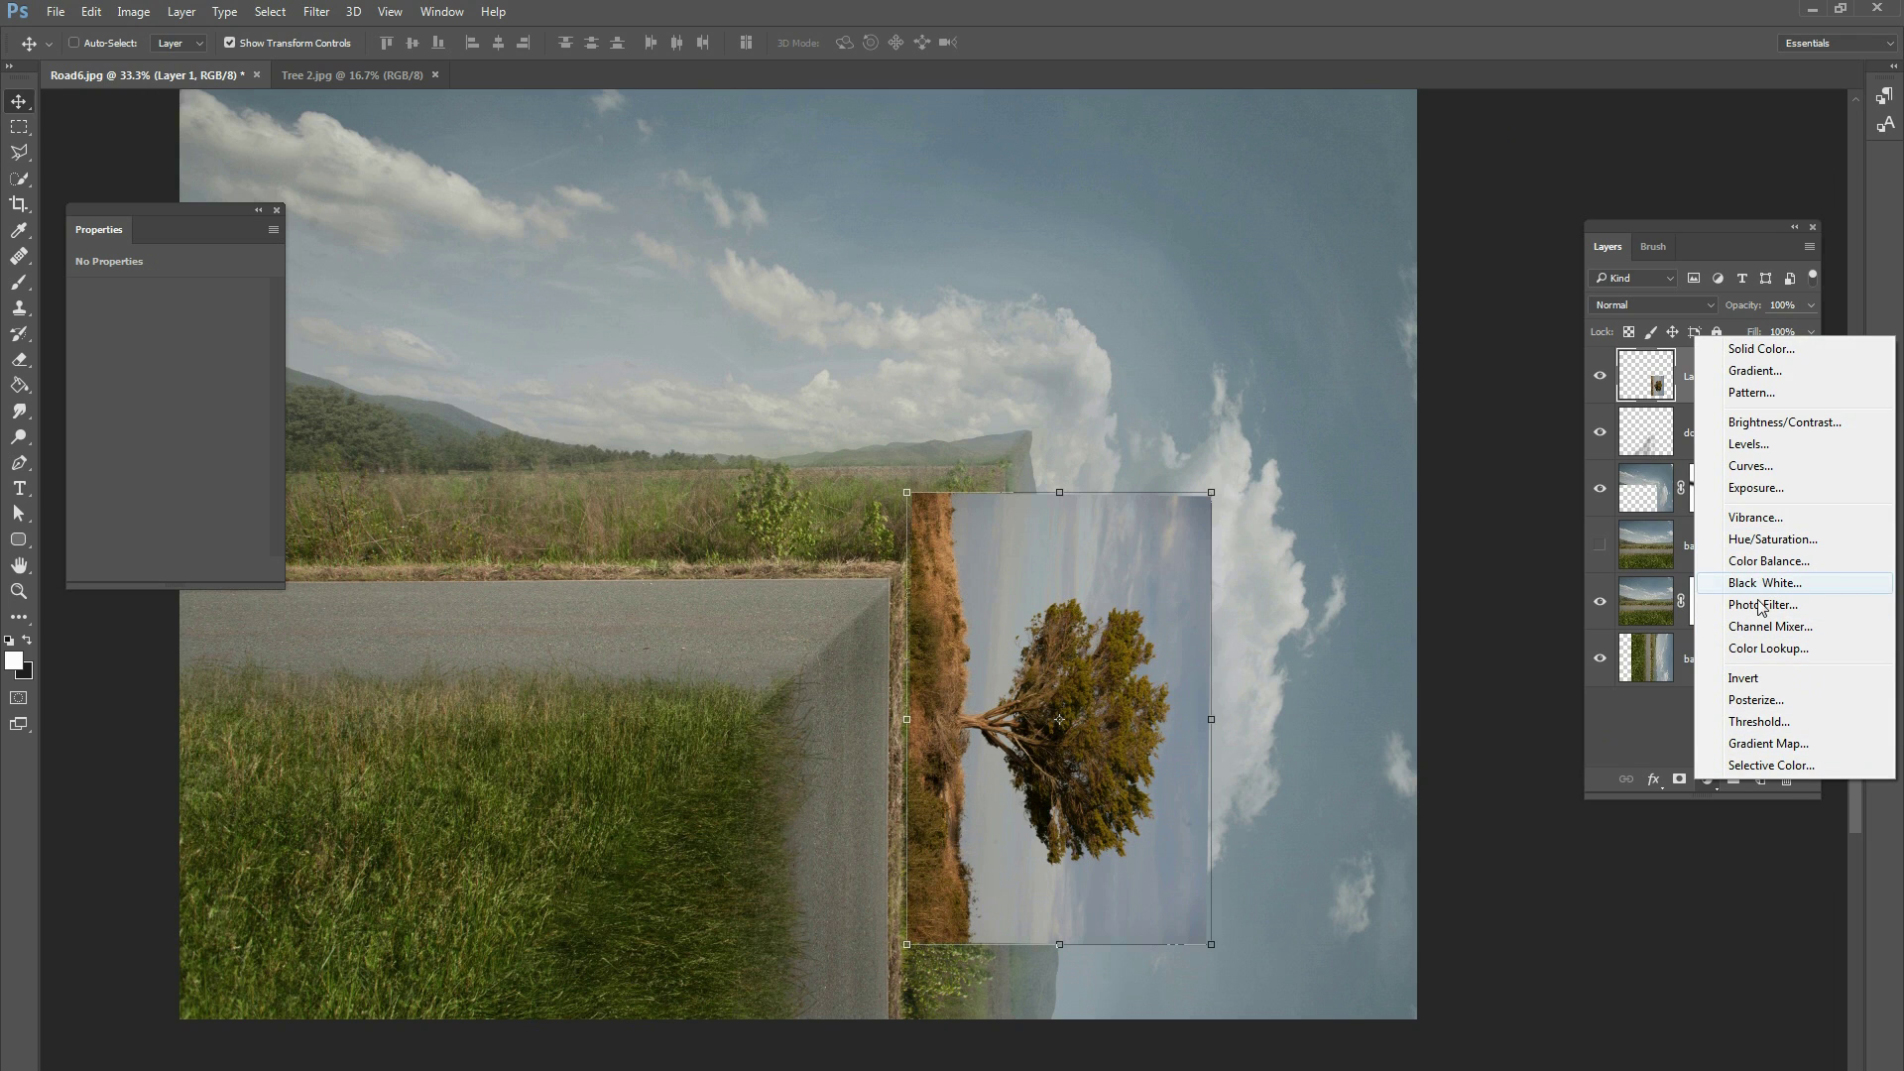
pyautogui.click(1765, 561)
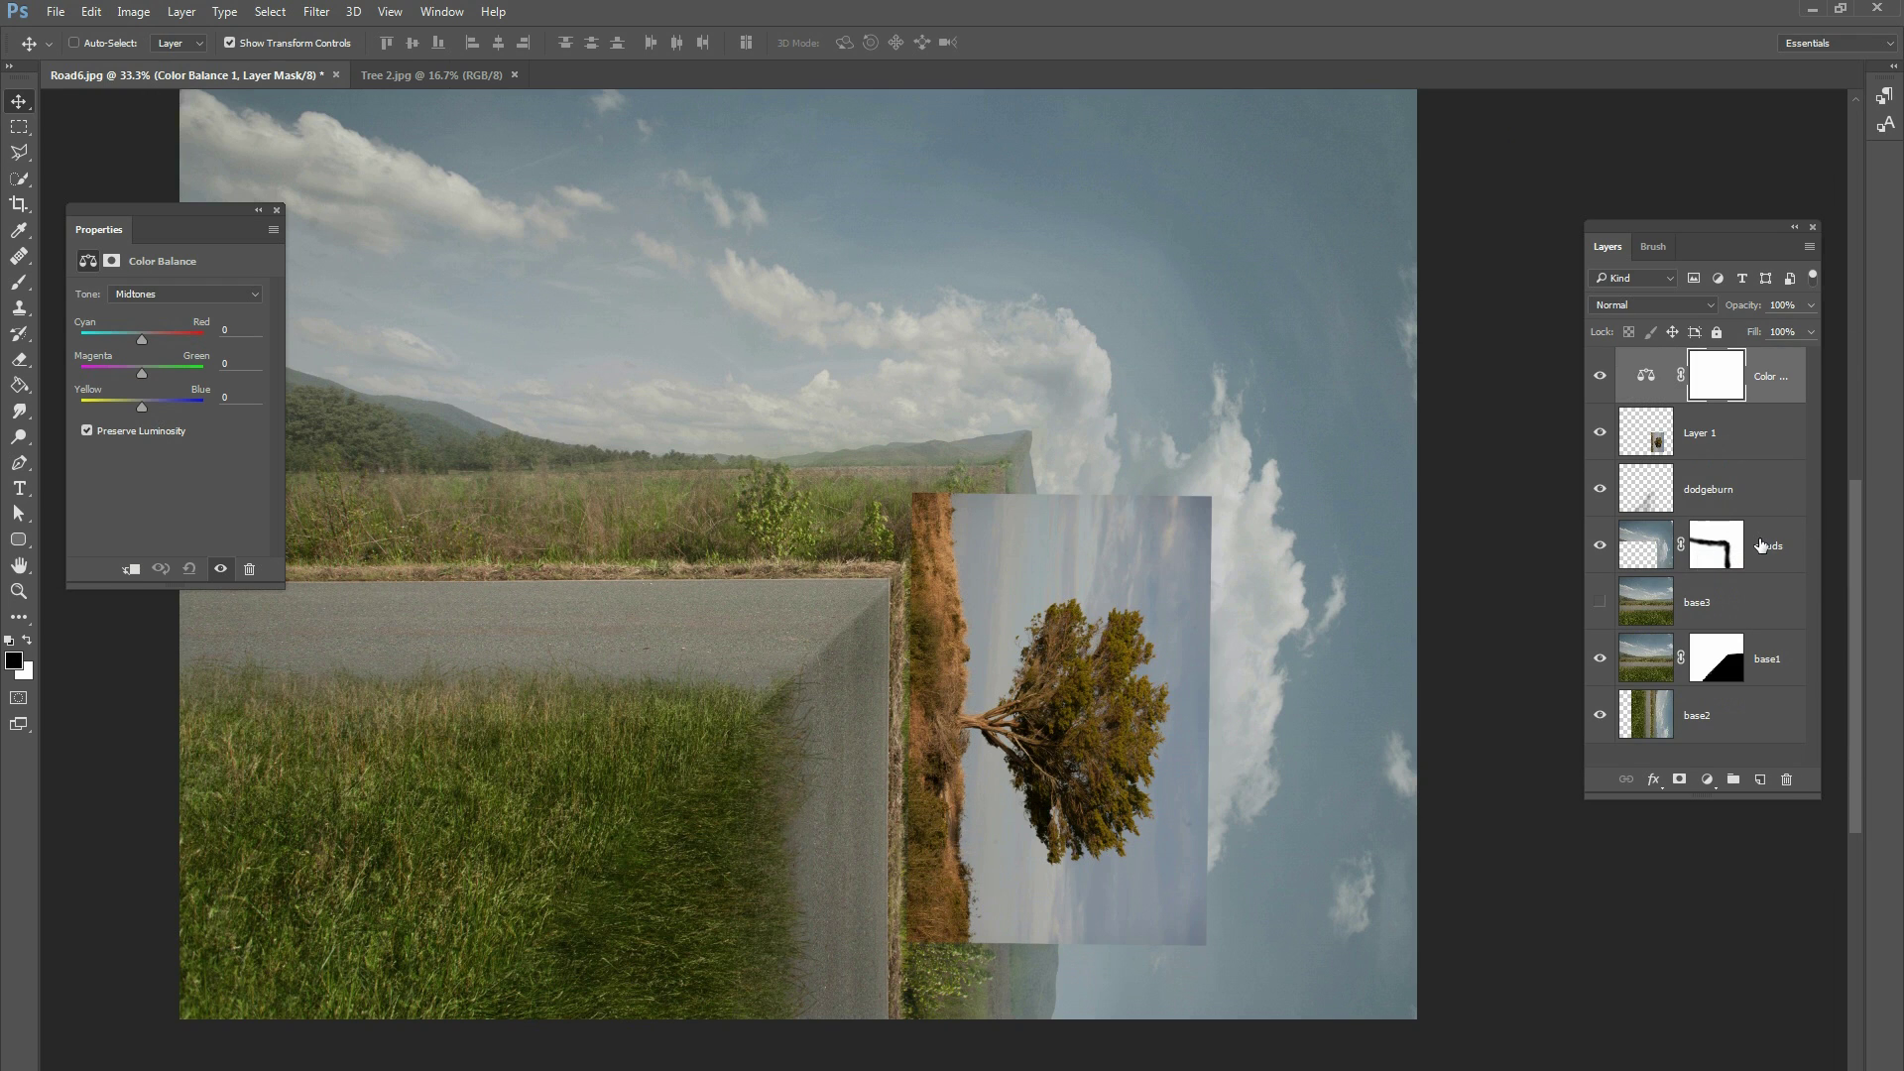
pyautogui.hotkey('ctrl', 'alt', 'g')
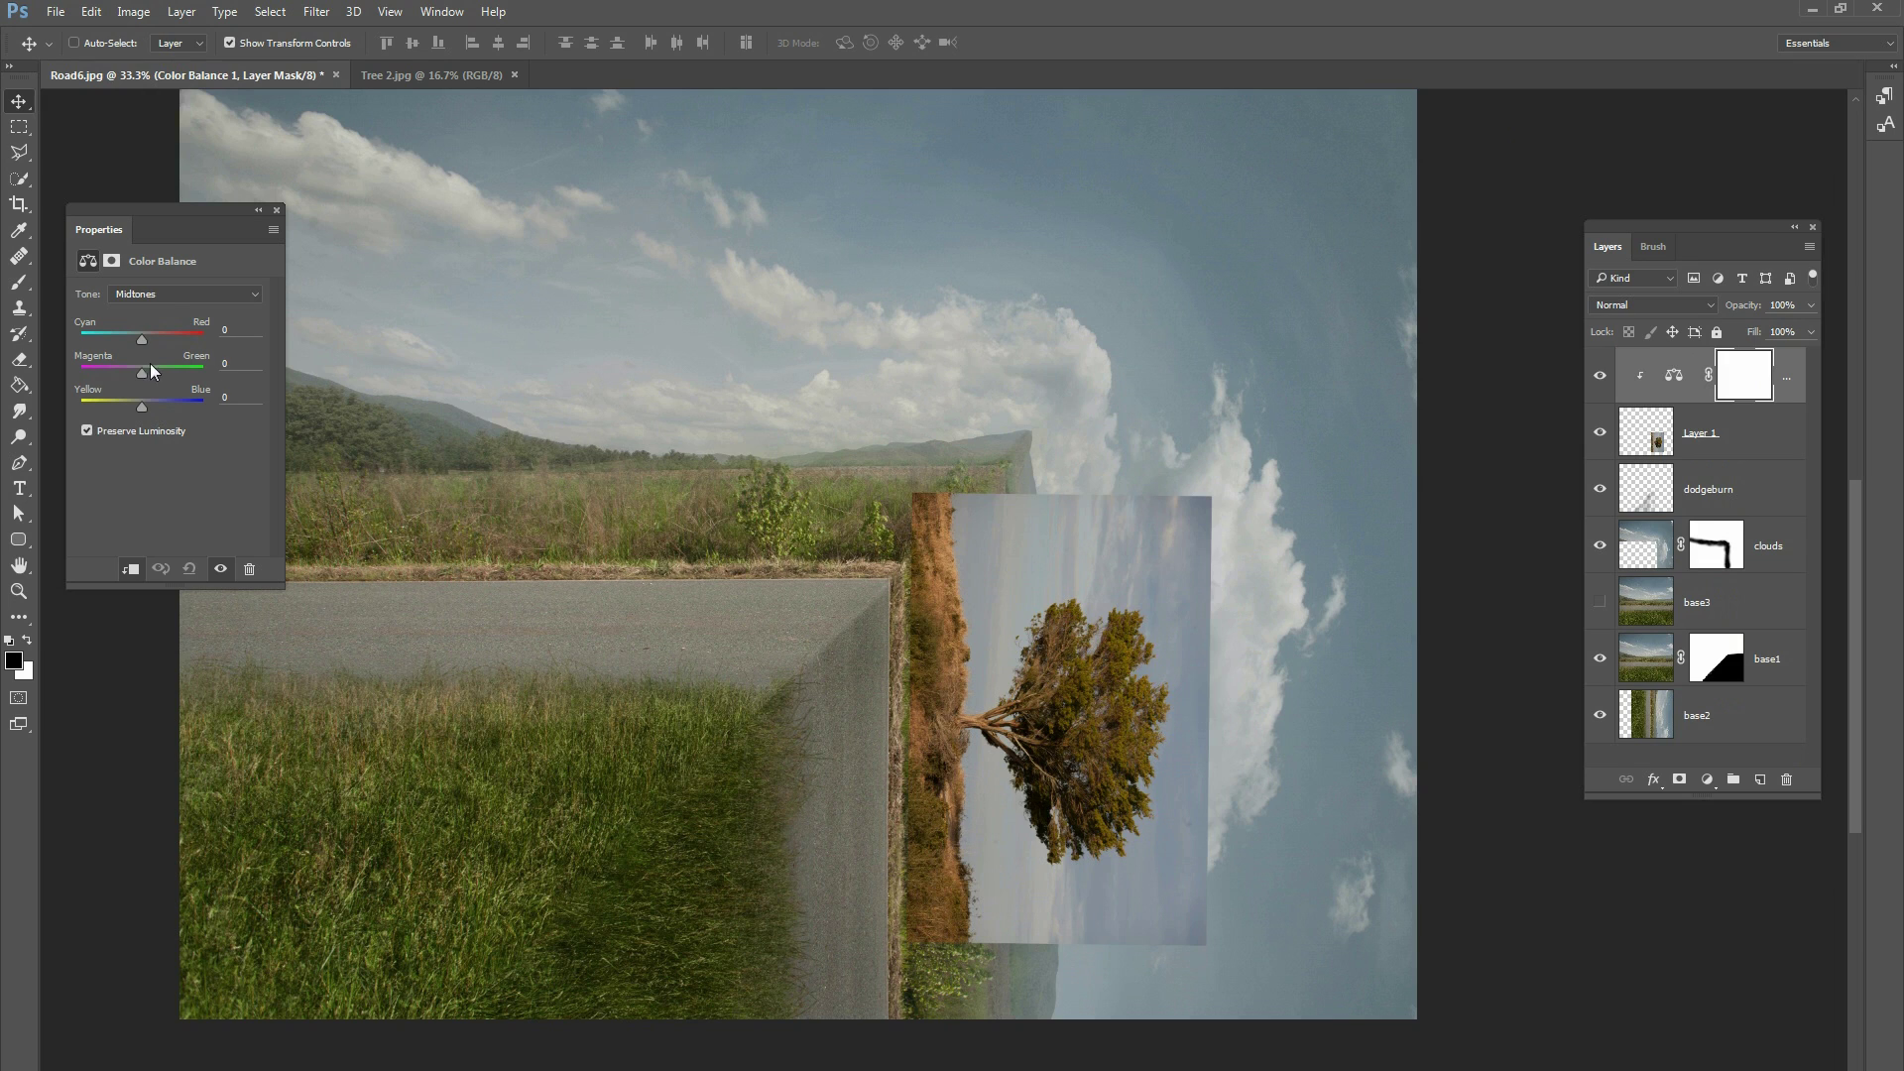
# - Shift the tree's midtones toward cyan, with green at +19 and blue at +16
pyautogui.moveTo(192, 213); pyautogui.dragTo(343, 235)
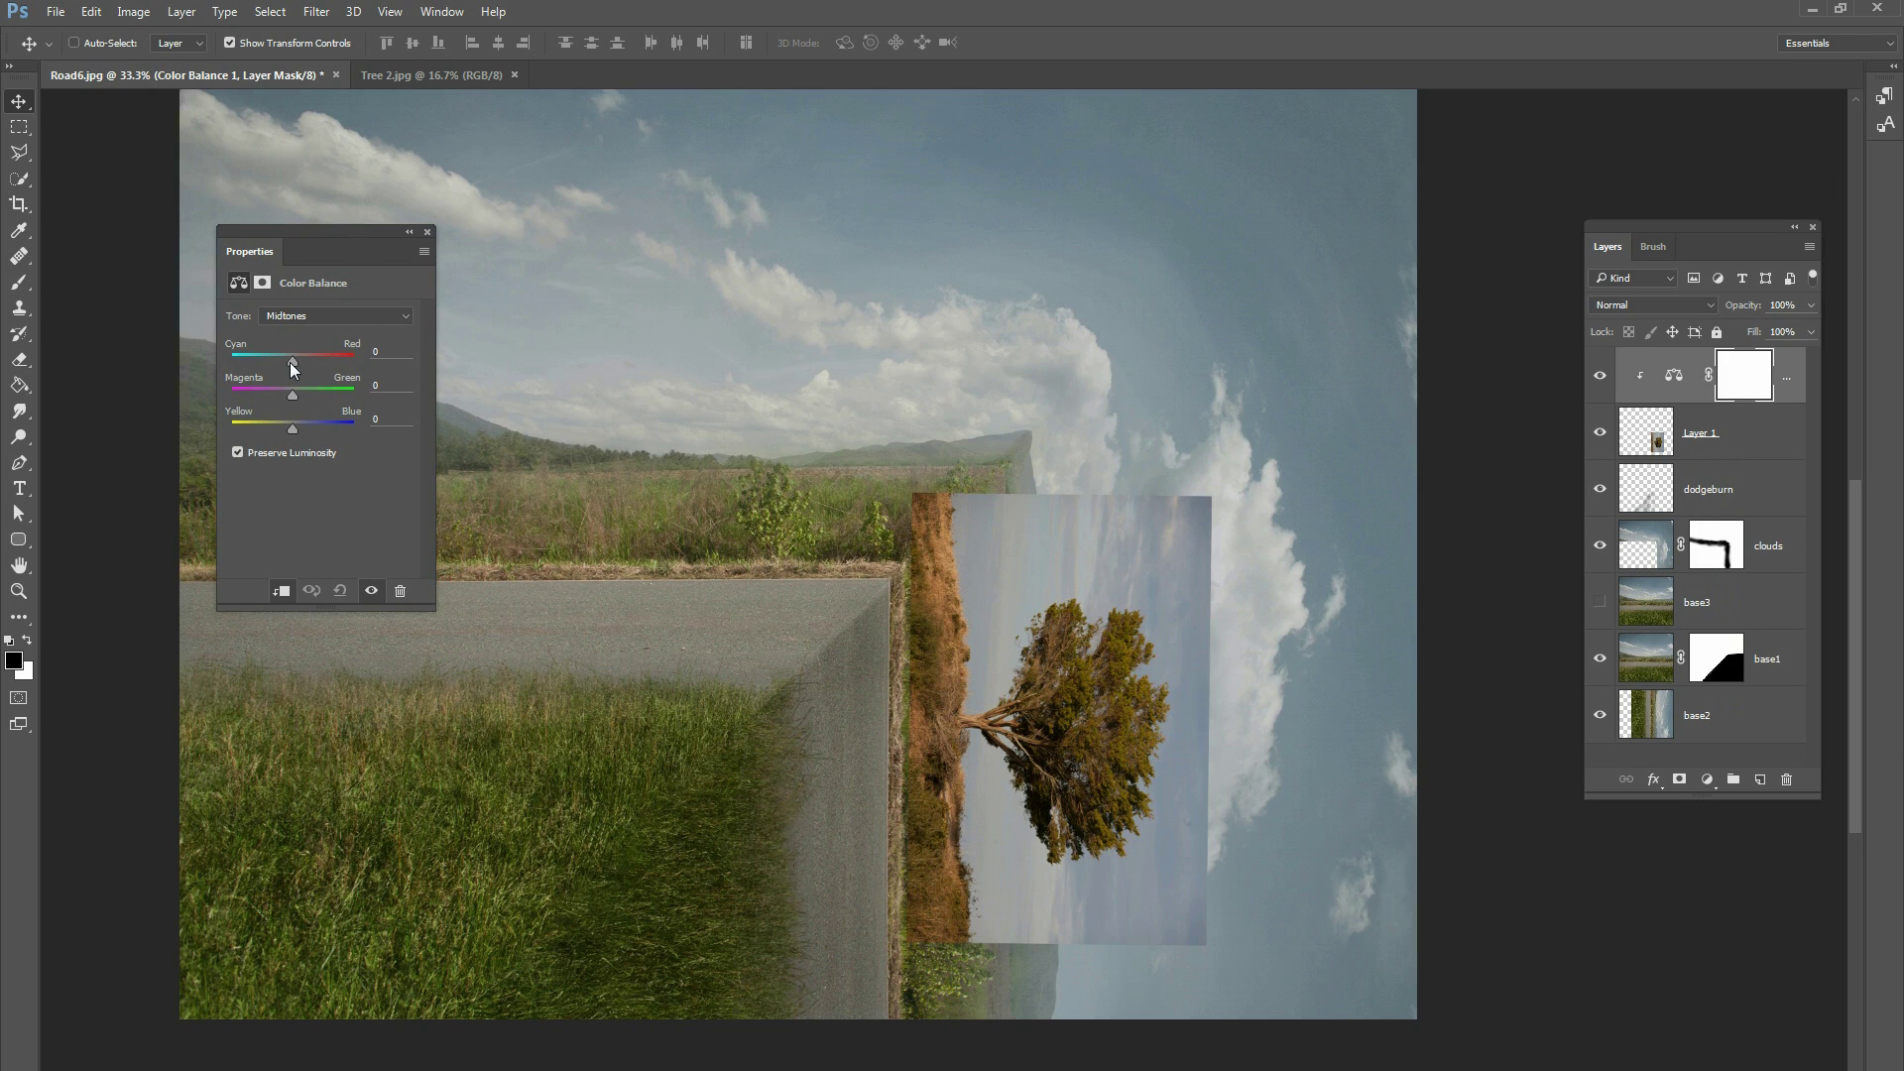
pyautogui.moveTo(293, 362); pyautogui.dragTo(274, 362)
pyautogui.click(327, 315)
pyautogui.click(297, 338)
pyautogui.moveTo(294, 394); pyautogui.dragTo(304, 397)
# - Set the tree's highlight color balance to -8 cyan, +2 green and -2 yellow, and compare it with the original colors
pyautogui.click(301, 318)
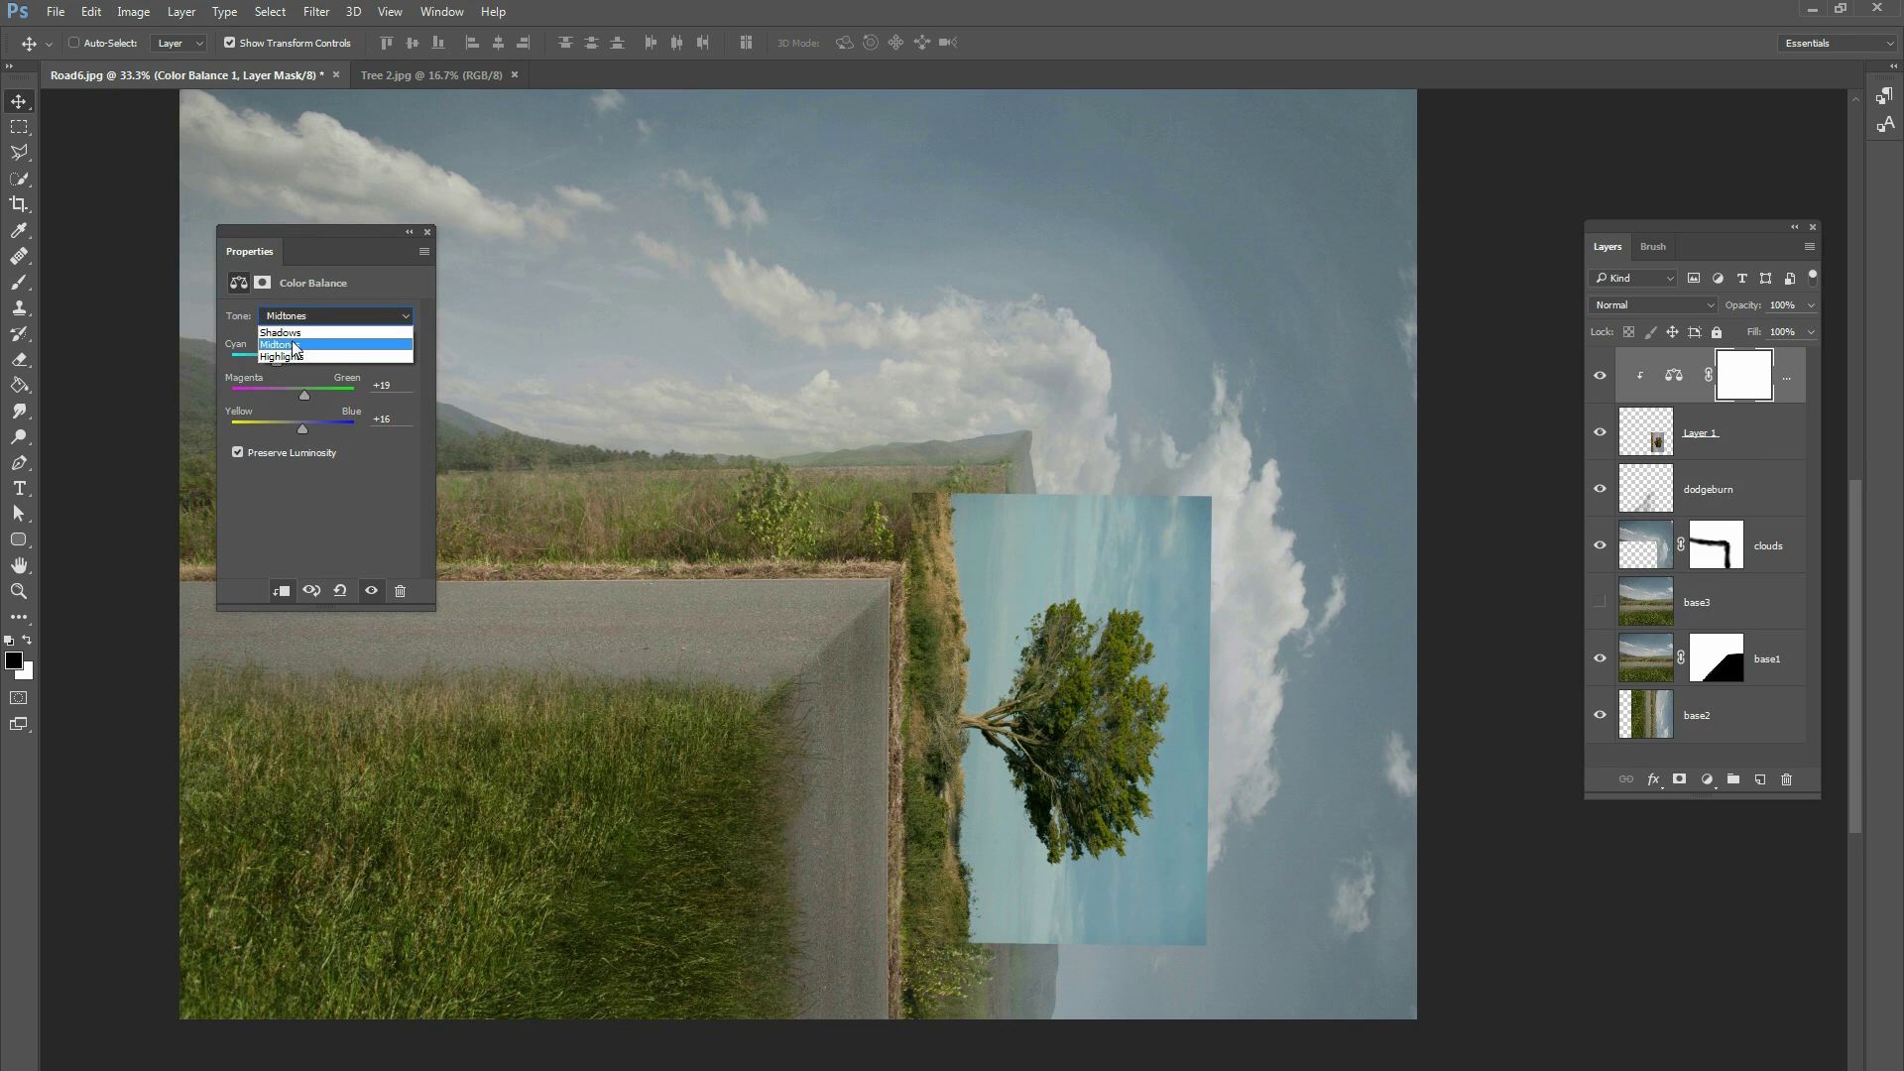
pyautogui.click(291, 357)
pyautogui.moveTo(295, 359); pyautogui.dragTo(284, 361)
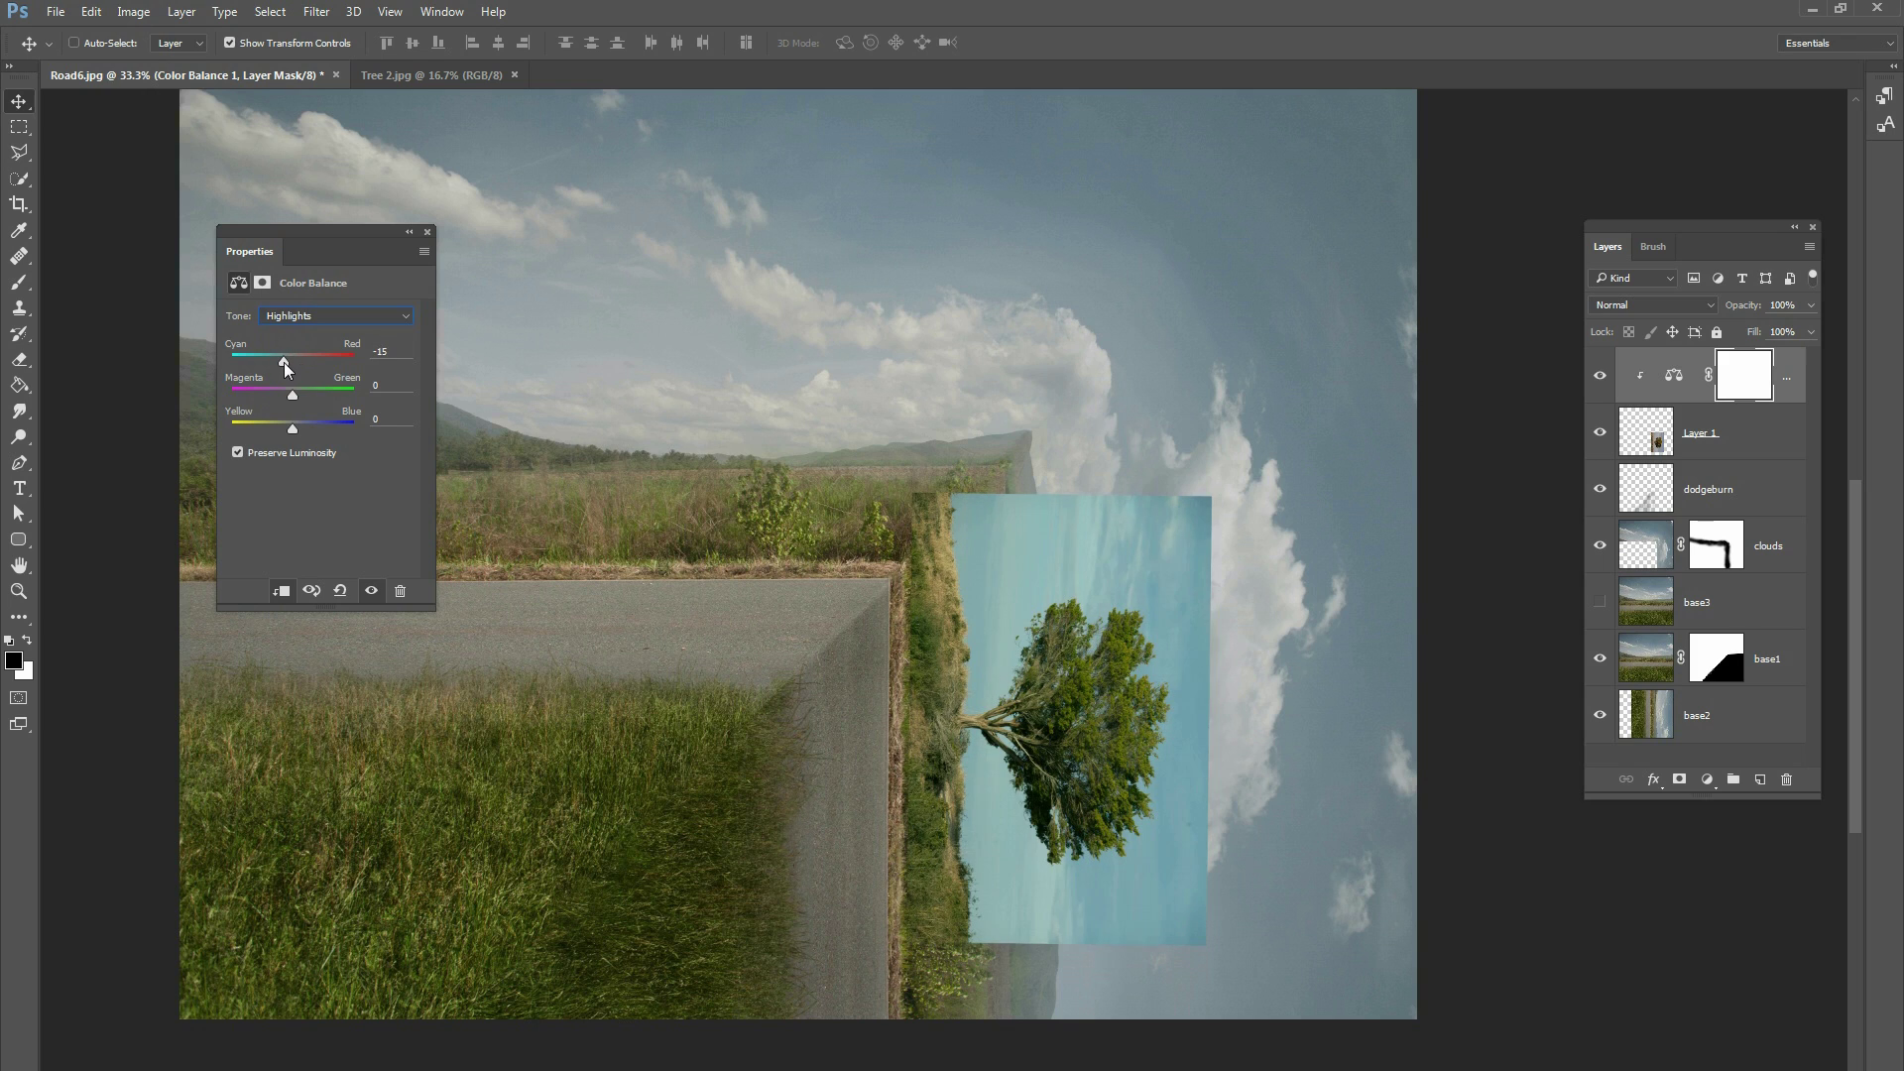
pyautogui.moveTo(297, 394); pyautogui.dragTo(293, 411)
pyautogui.click(1600, 377)
pyautogui.click(1600, 376)
pyautogui.moveTo(316, 226); pyautogui.dragTo(227, 191)
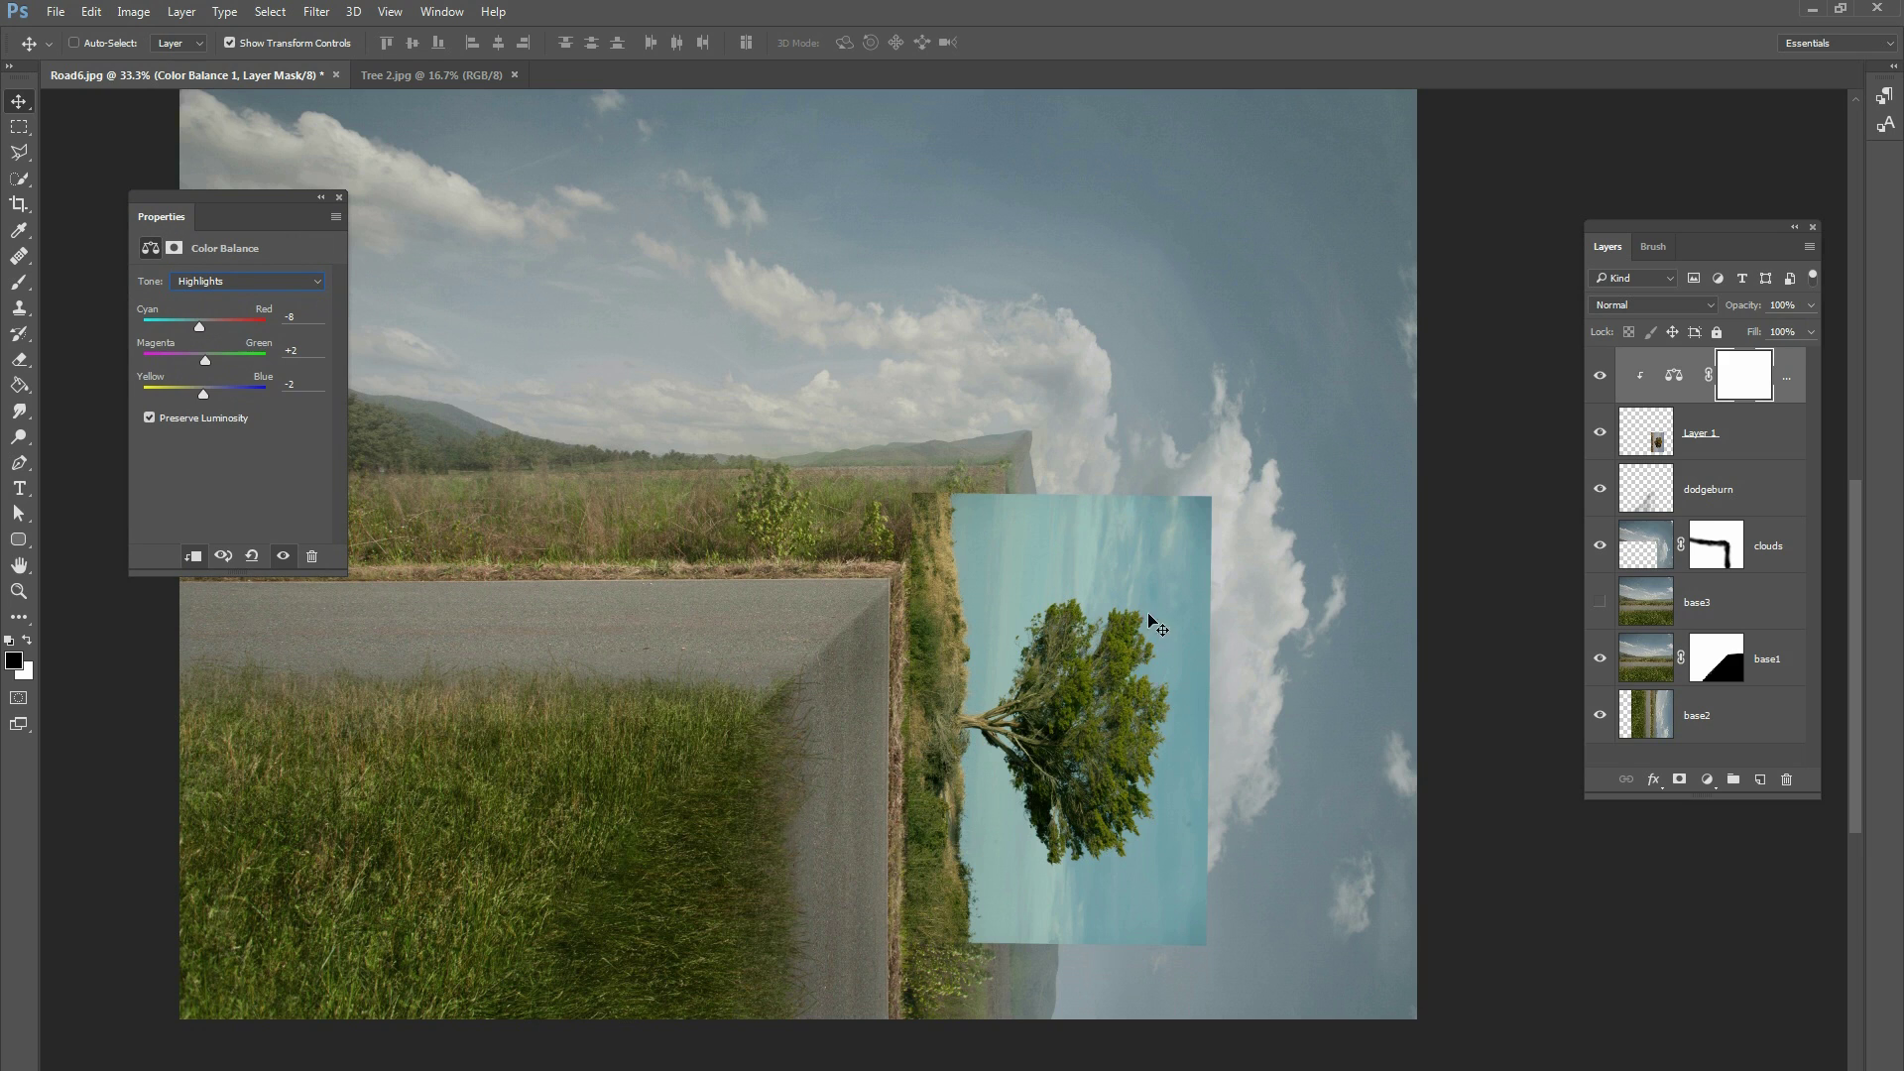
# - Open the tree layer's Blending Options and set Blend If to the Blue channel
pyautogui.hotkey('alt', '[')
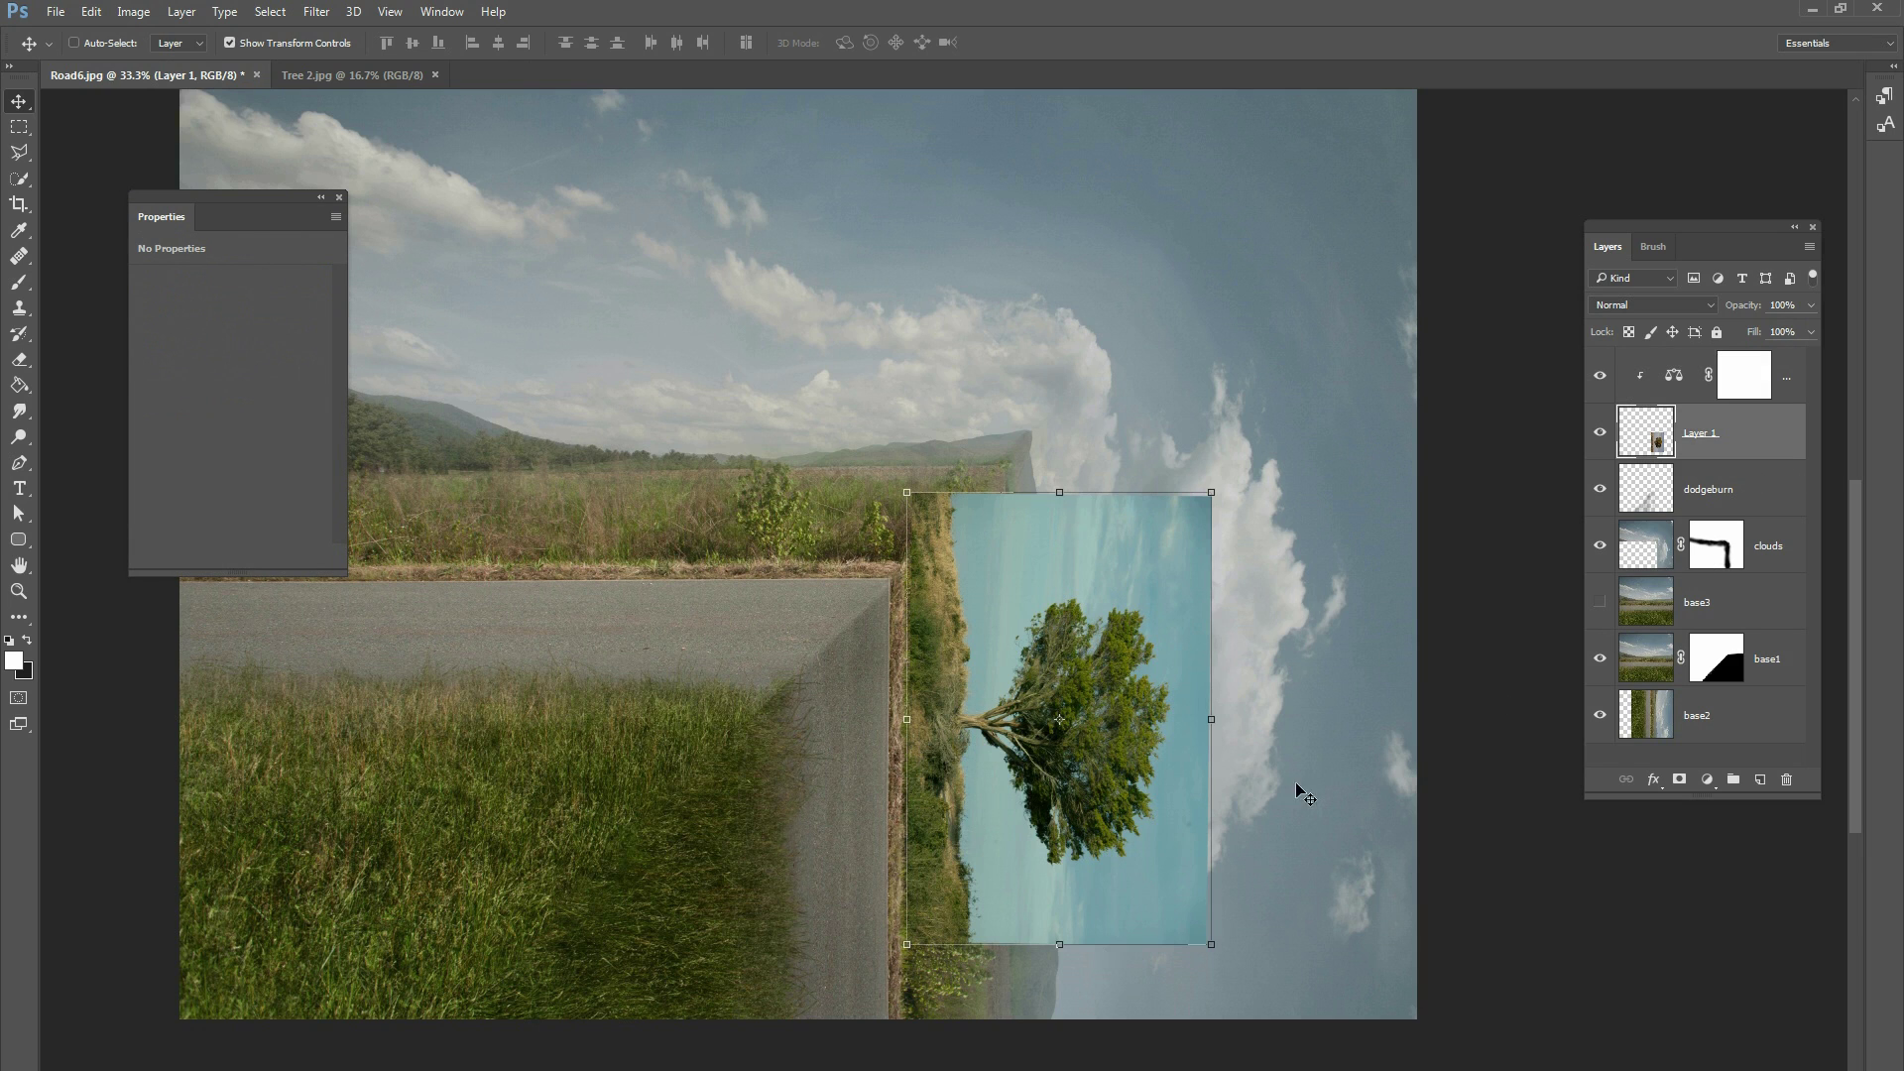
pyautogui.click(1652, 780)
pyautogui.click(1654, 802)
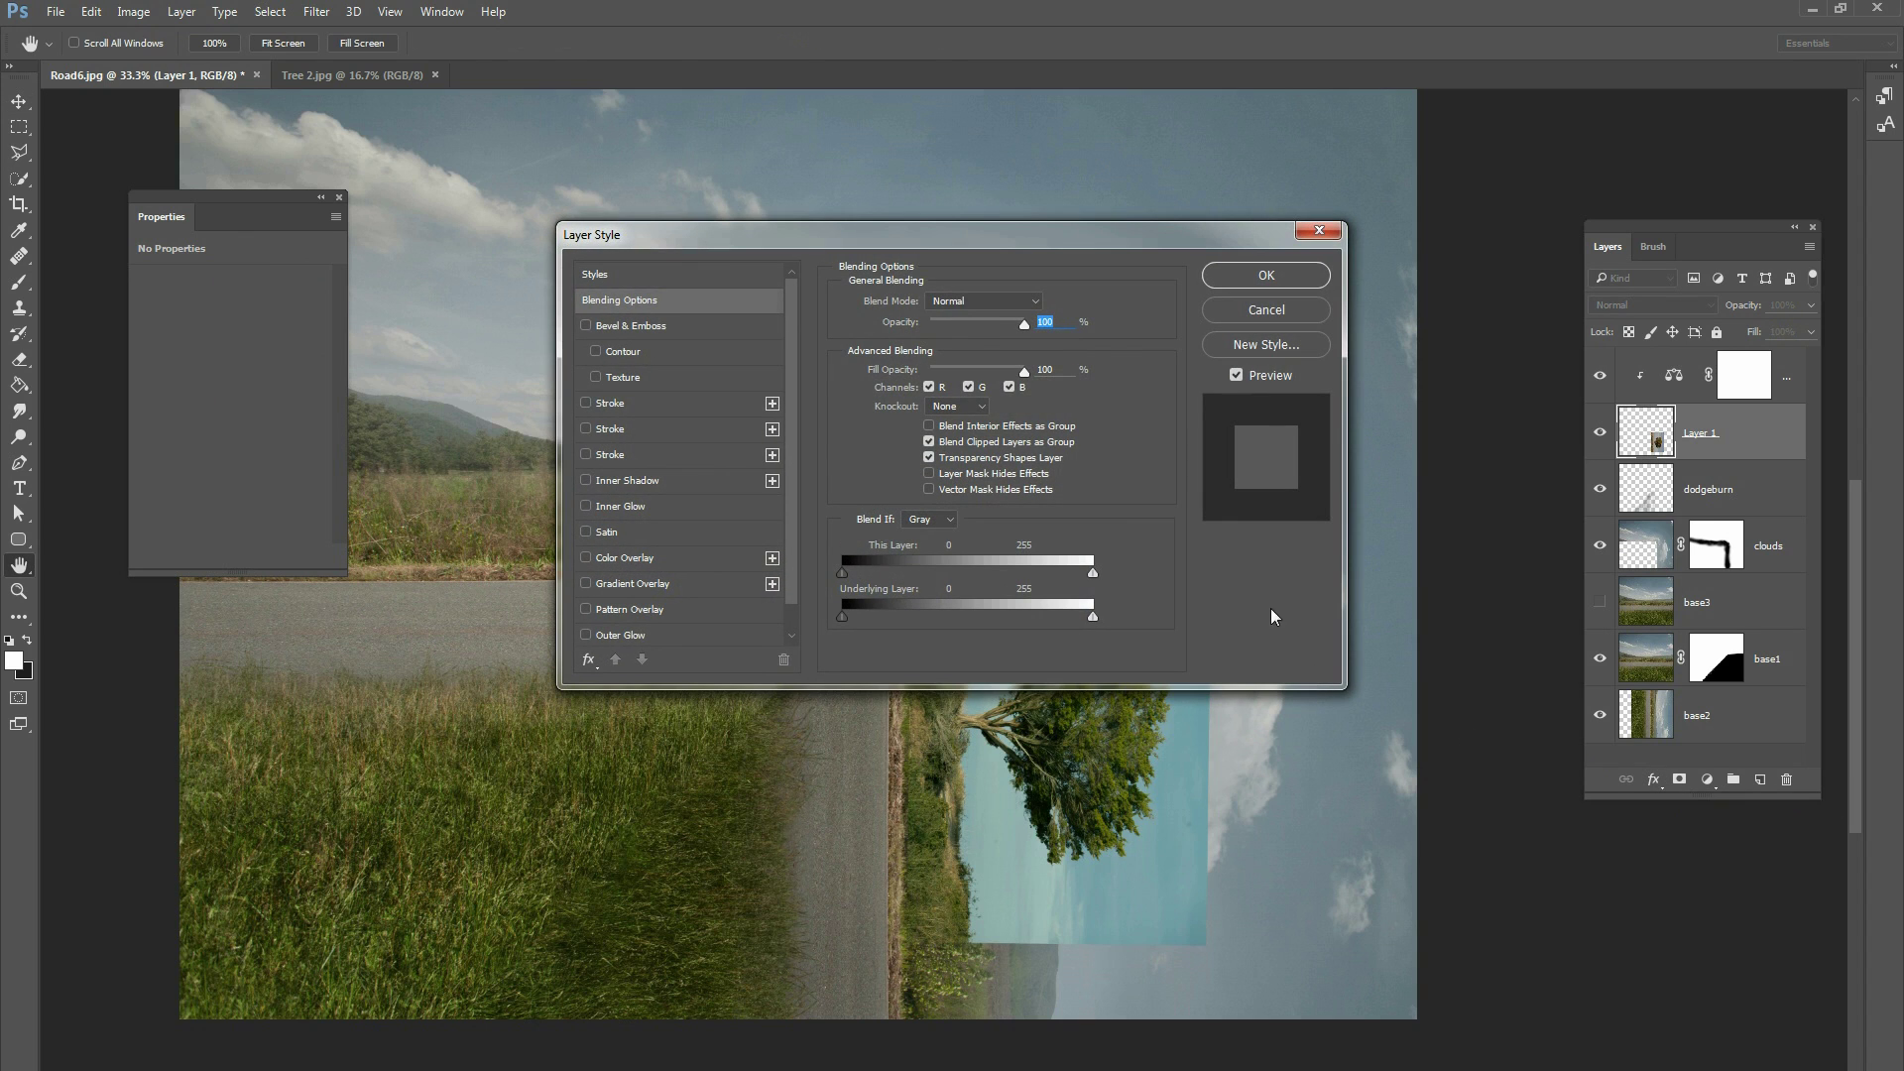
pyautogui.click(926, 520)
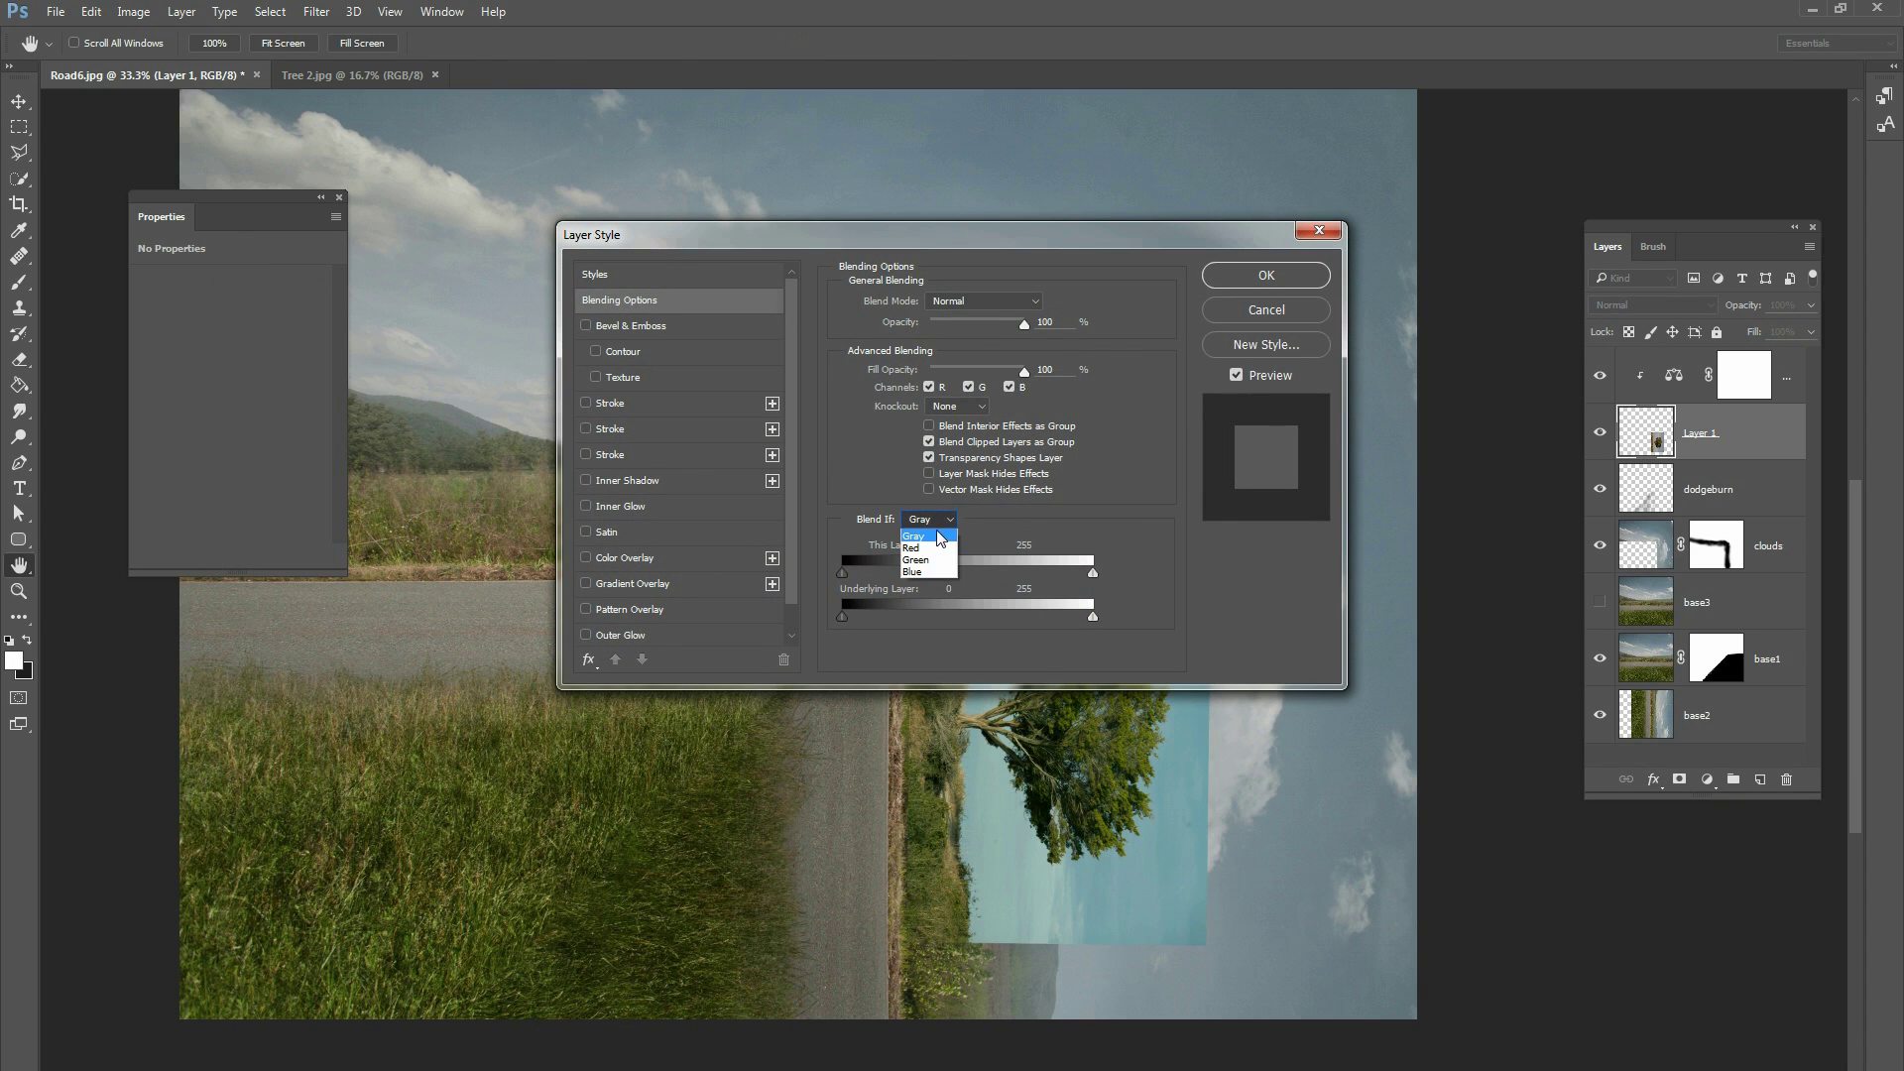
pyautogui.click(938, 563)
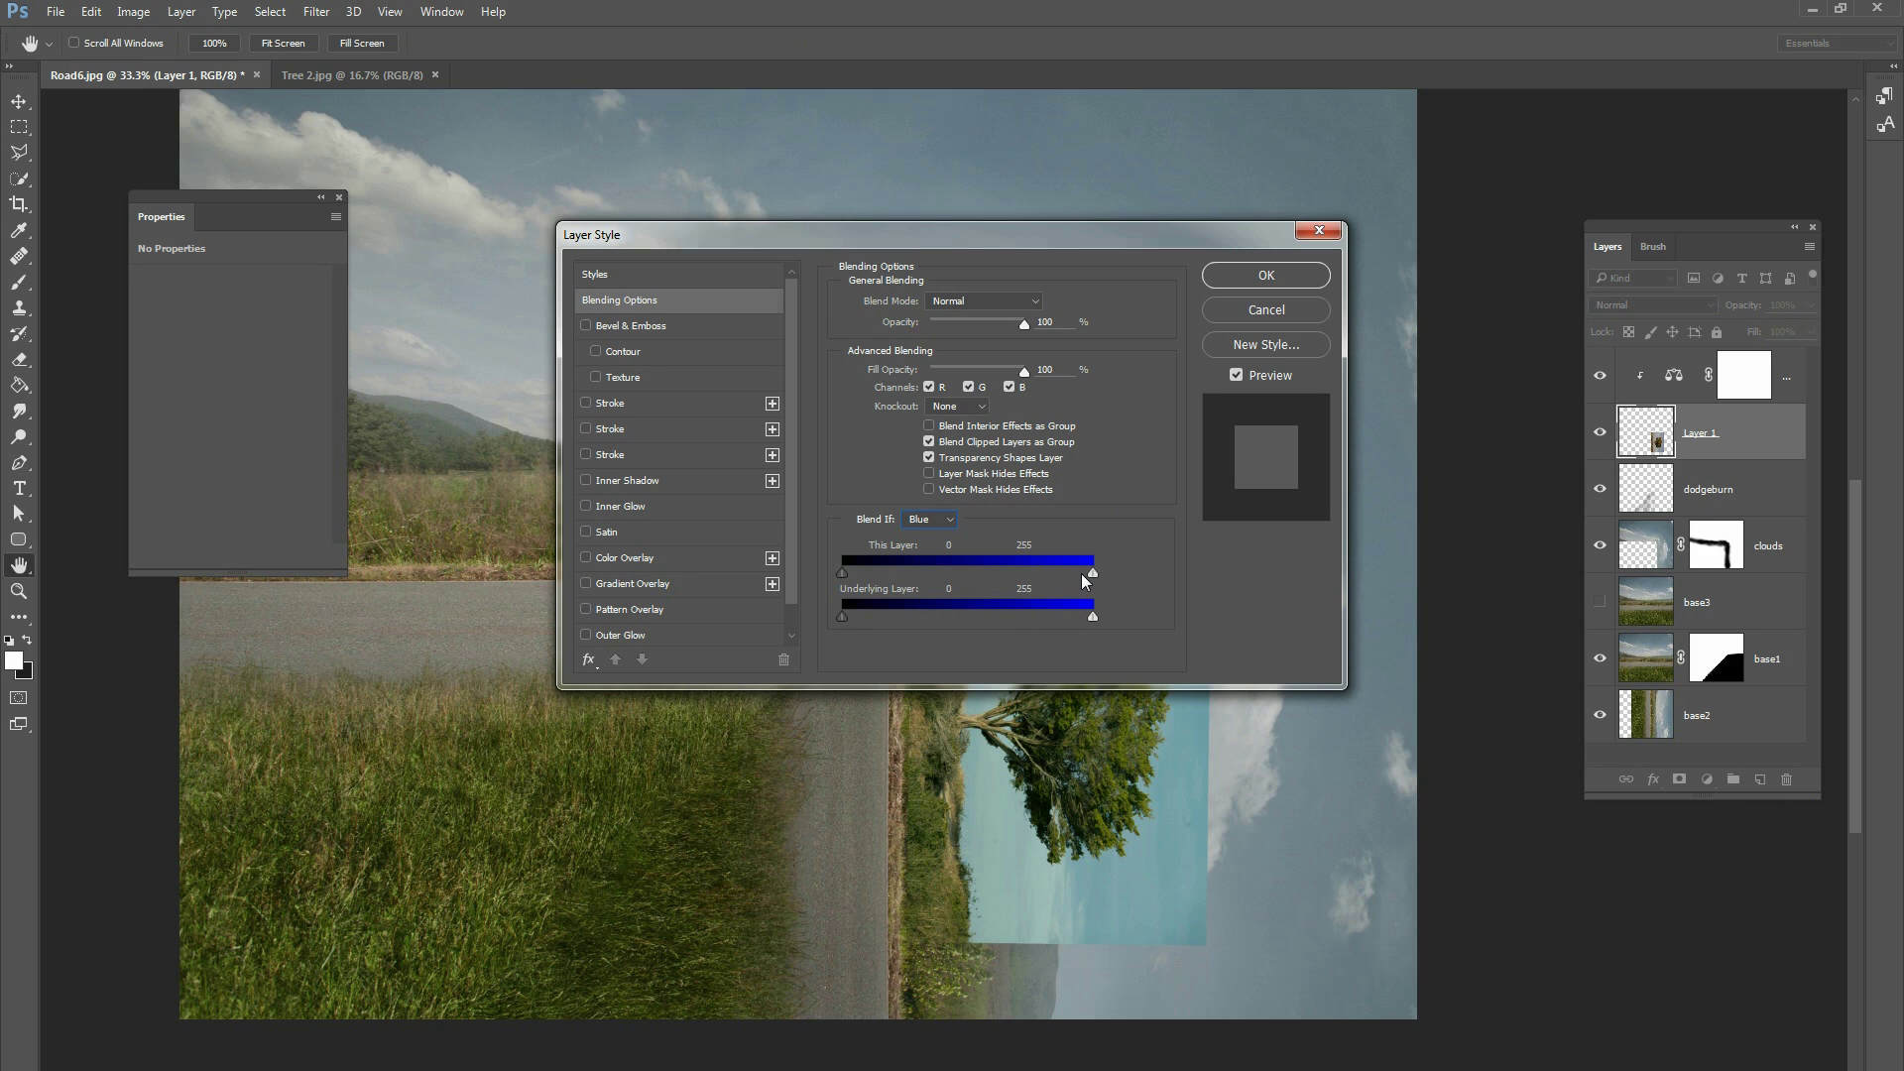
# - Split the white Blend If slider for This Layer to 0 / 157 to hide the tree's sky, and apply the layer style
pyautogui.press('alt')
pyautogui.moveTo(1091, 577); pyautogui.dragTo(839, 561)
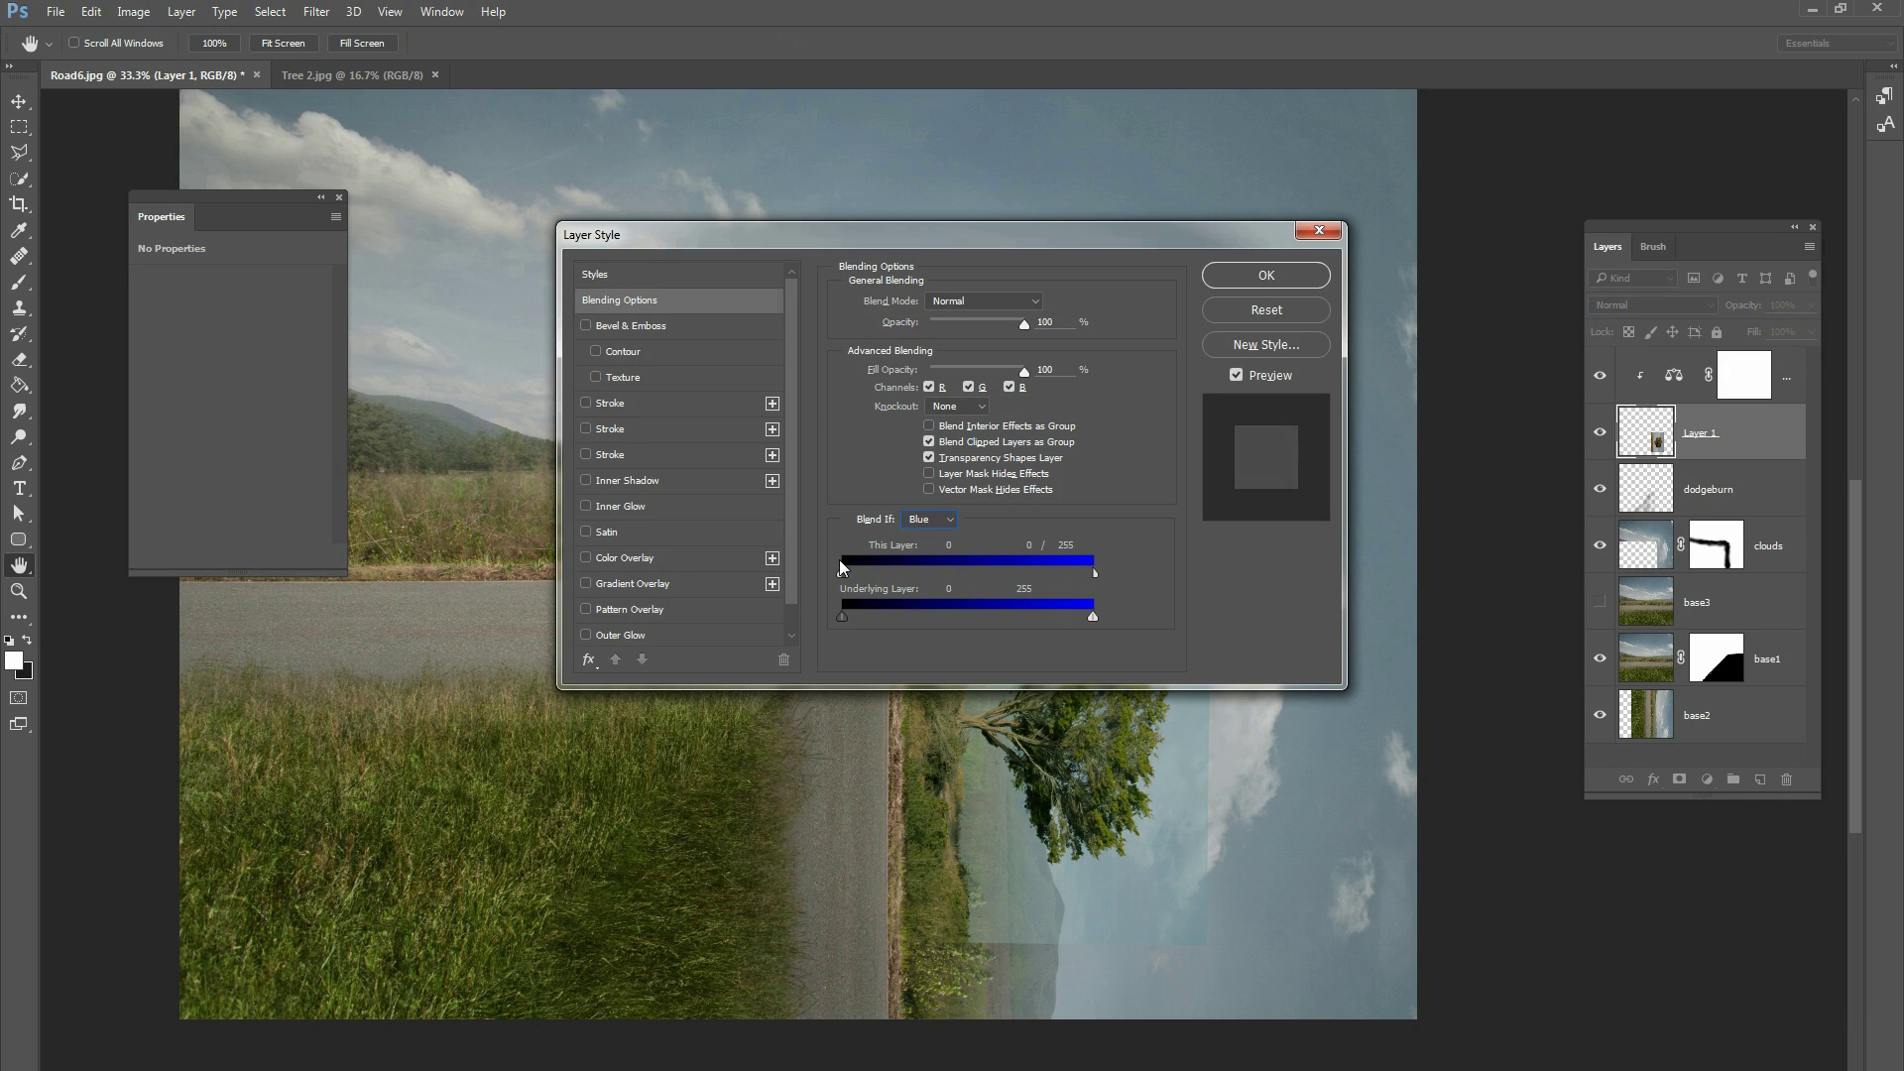
pyautogui.moveTo(1094, 573); pyautogui.dragTo(1002, 576)
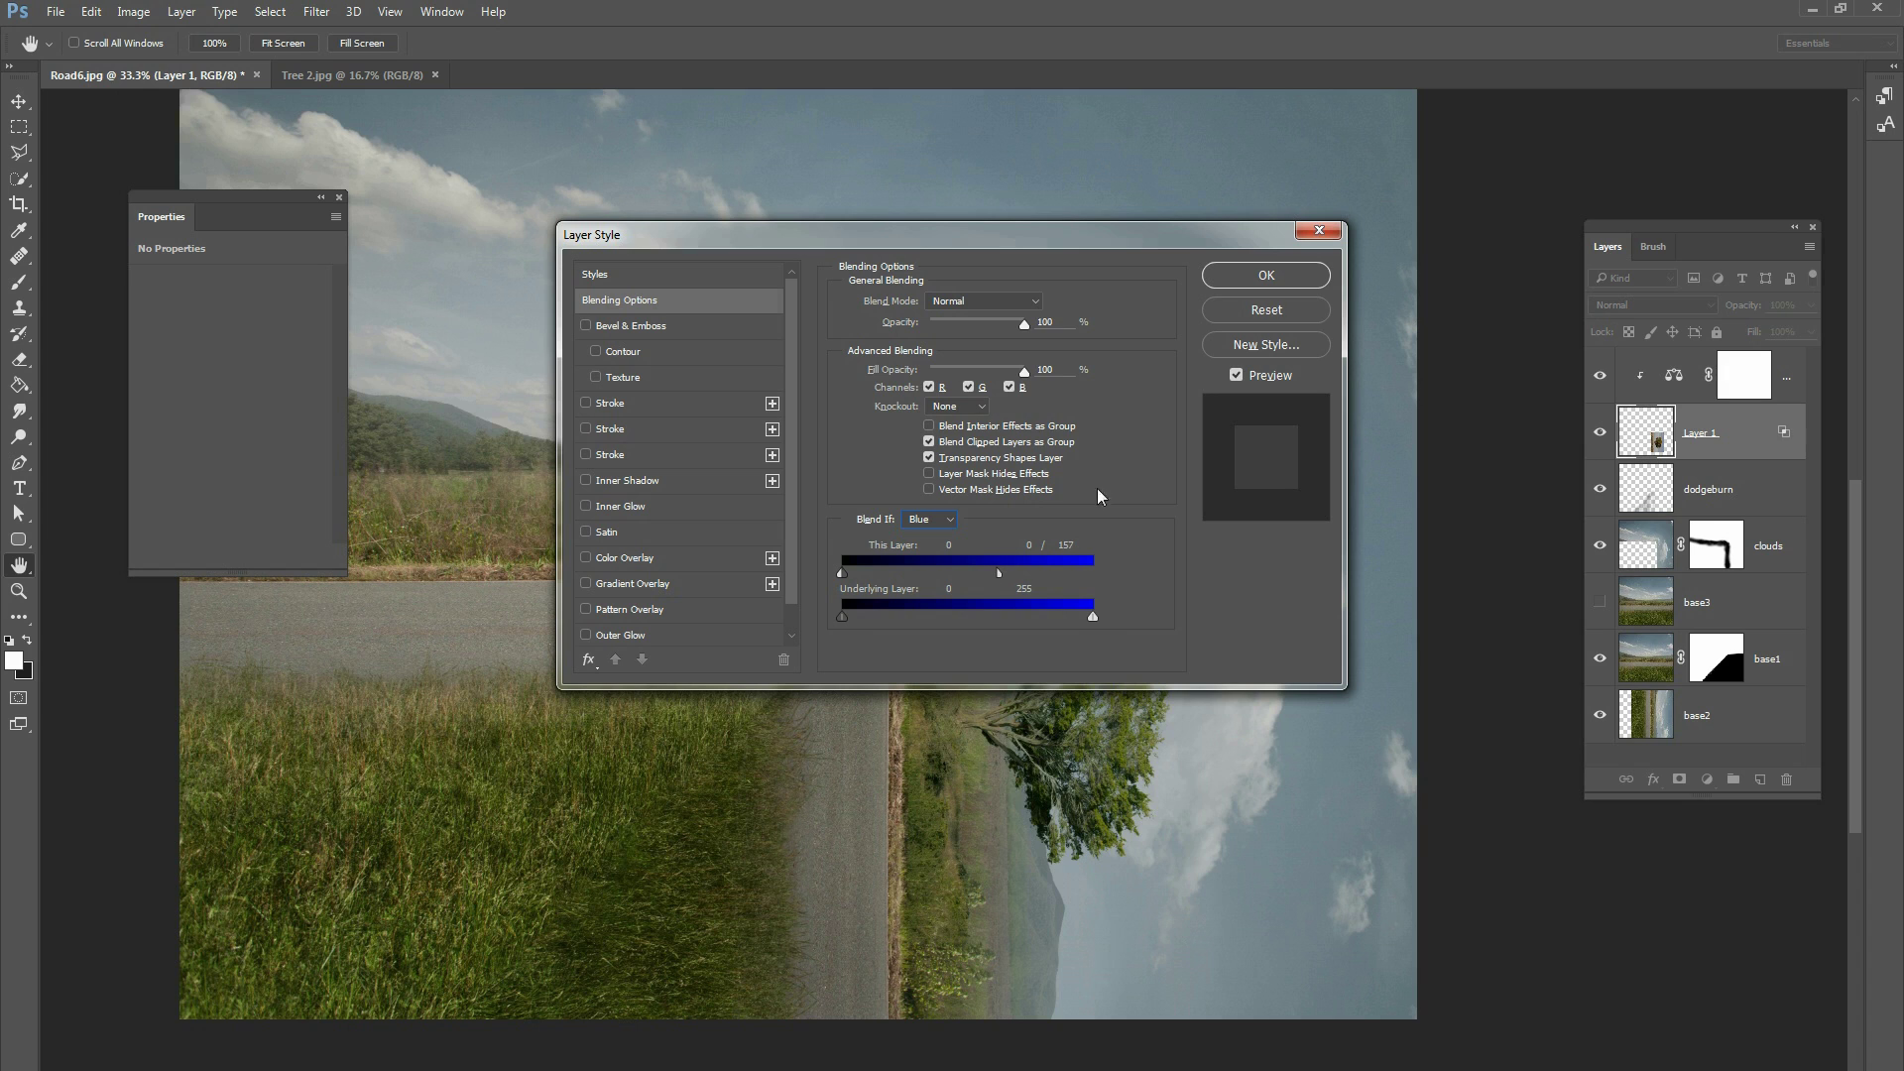
pyautogui.moveTo(1041, 224); pyautogui.dragTo(609, 201)
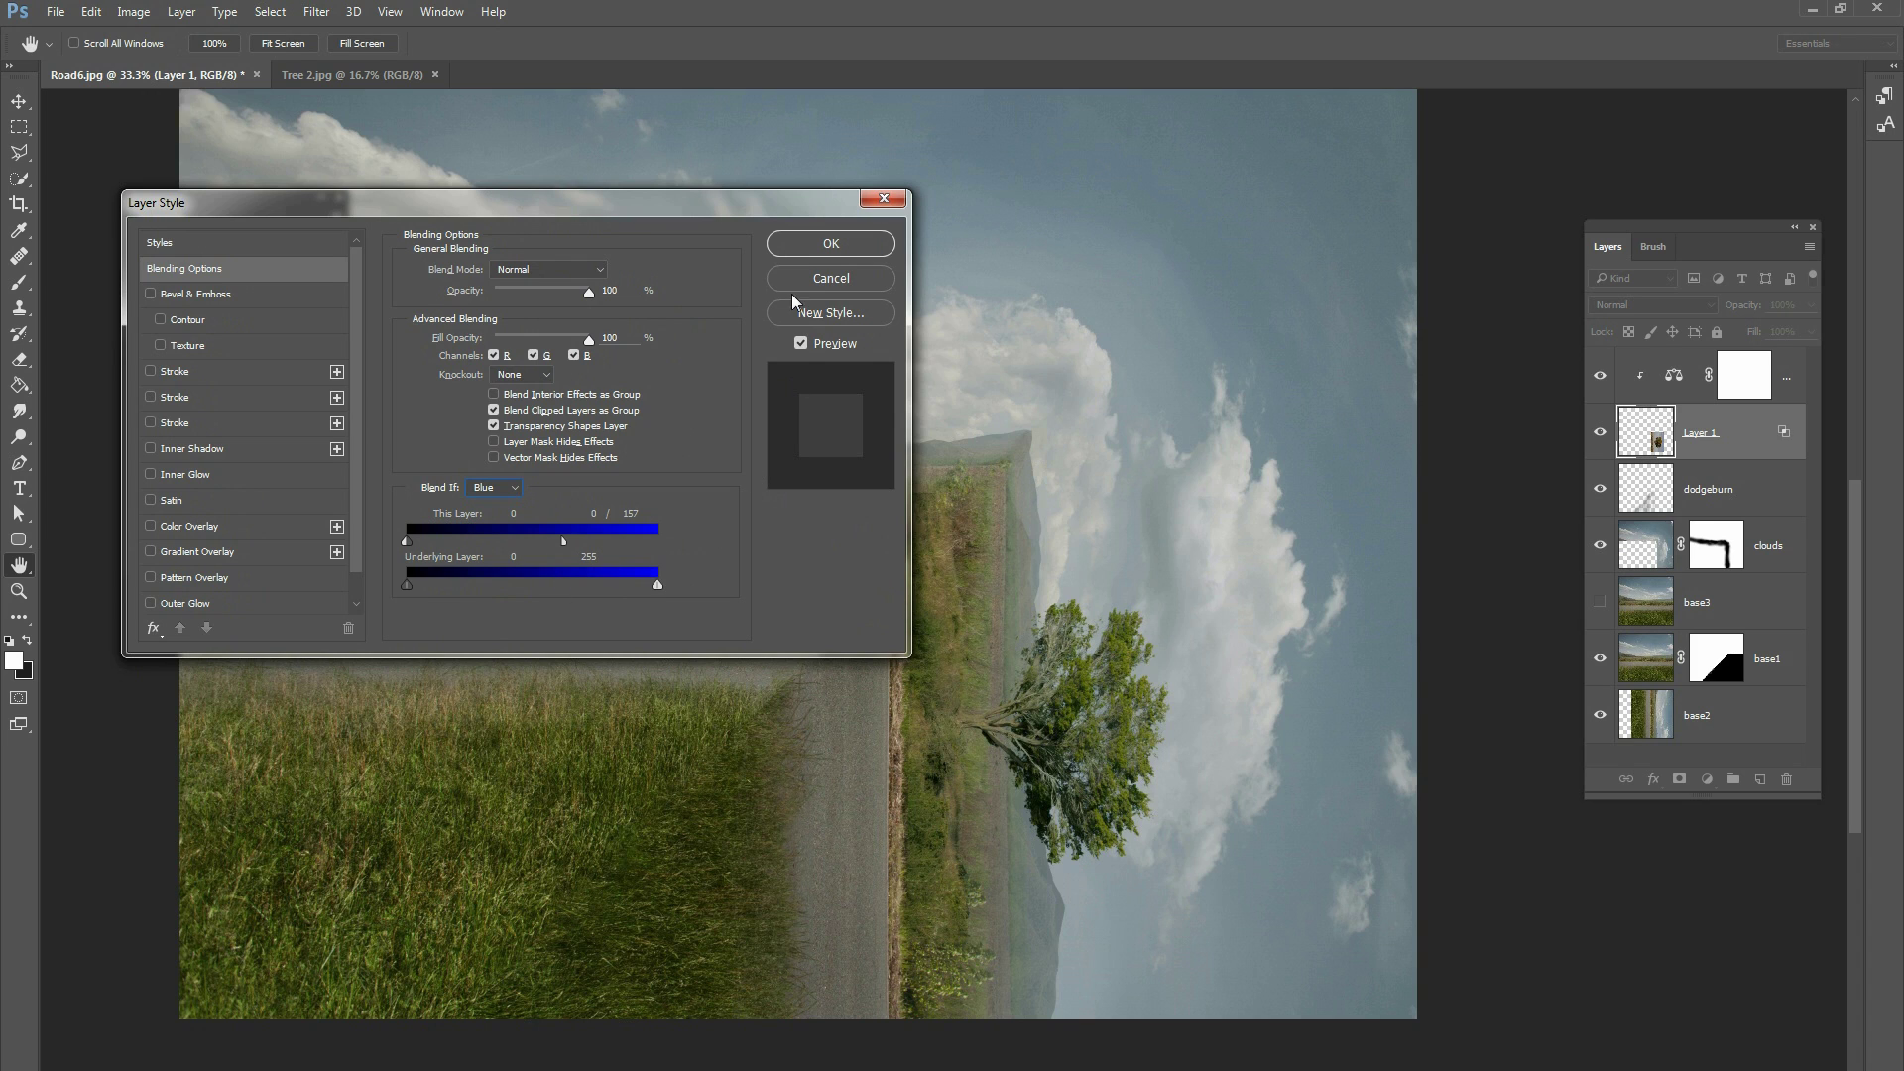
pyautogui.click(812, 252)
pyautogui.press('v')
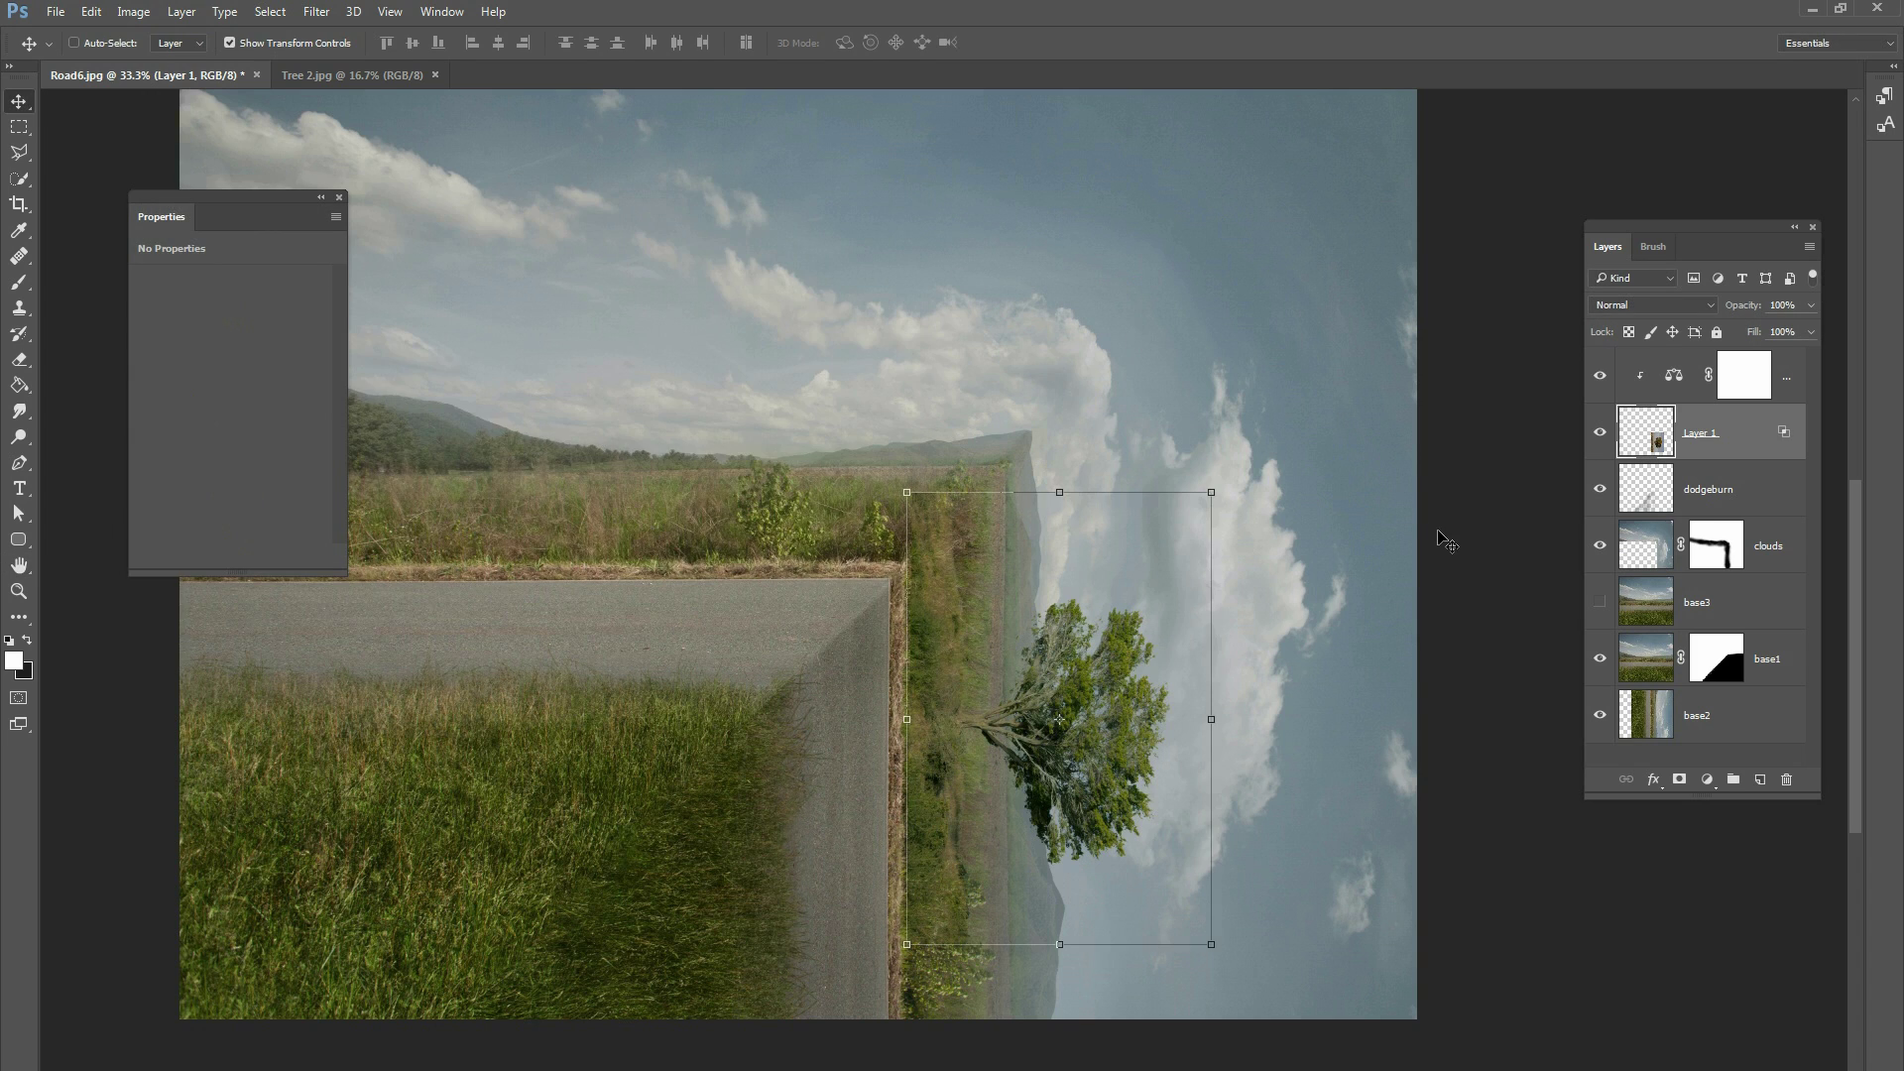
# - Undo and redo the blending change repeatedly to compare the tree with and without its sky
pyautogui.hotkey('ctrl', 'z')
pyautogui.hotkey('ctrl', 'z')
pyautogui.hotkey('ctrl', 'z')
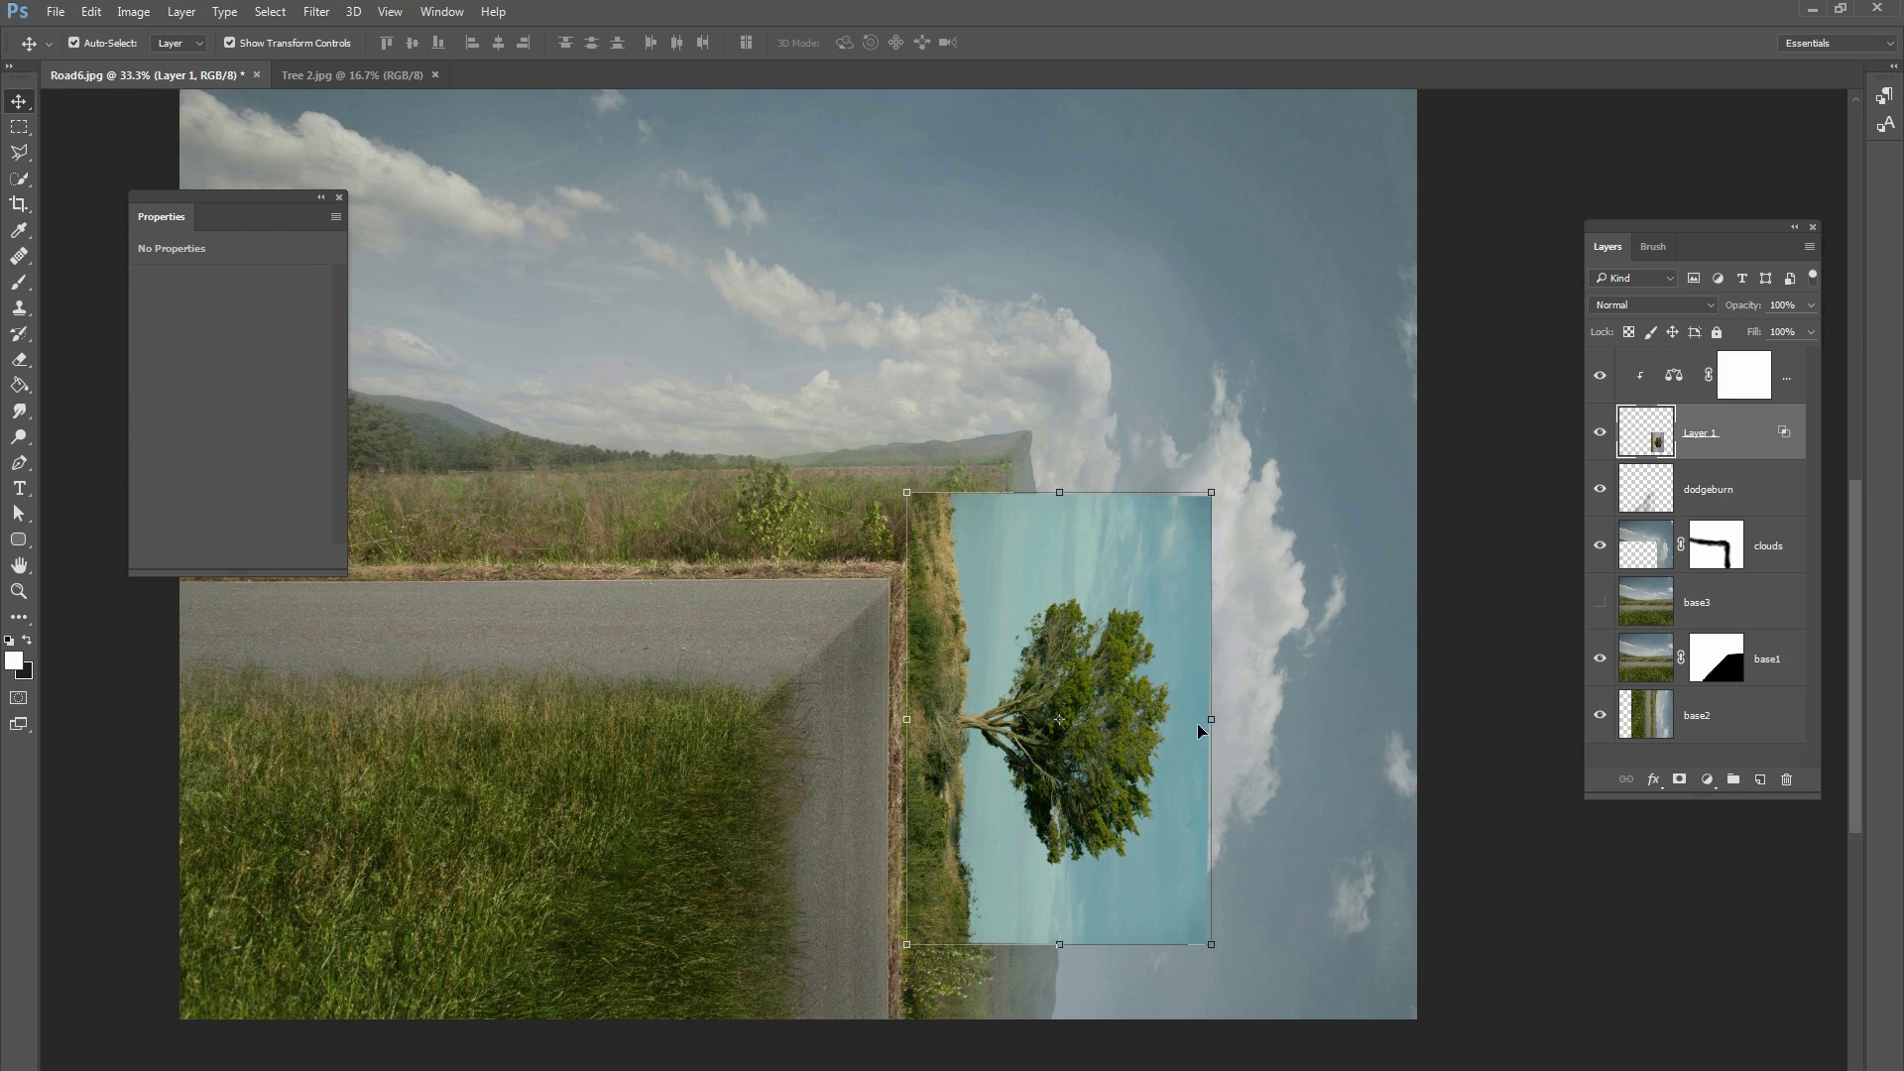
pyautogui.hotkey('ctrl', 'z')
pyautogui.hotkey('ctrl', 'z')
pyautogui.hotkey('ctrl', 'z')
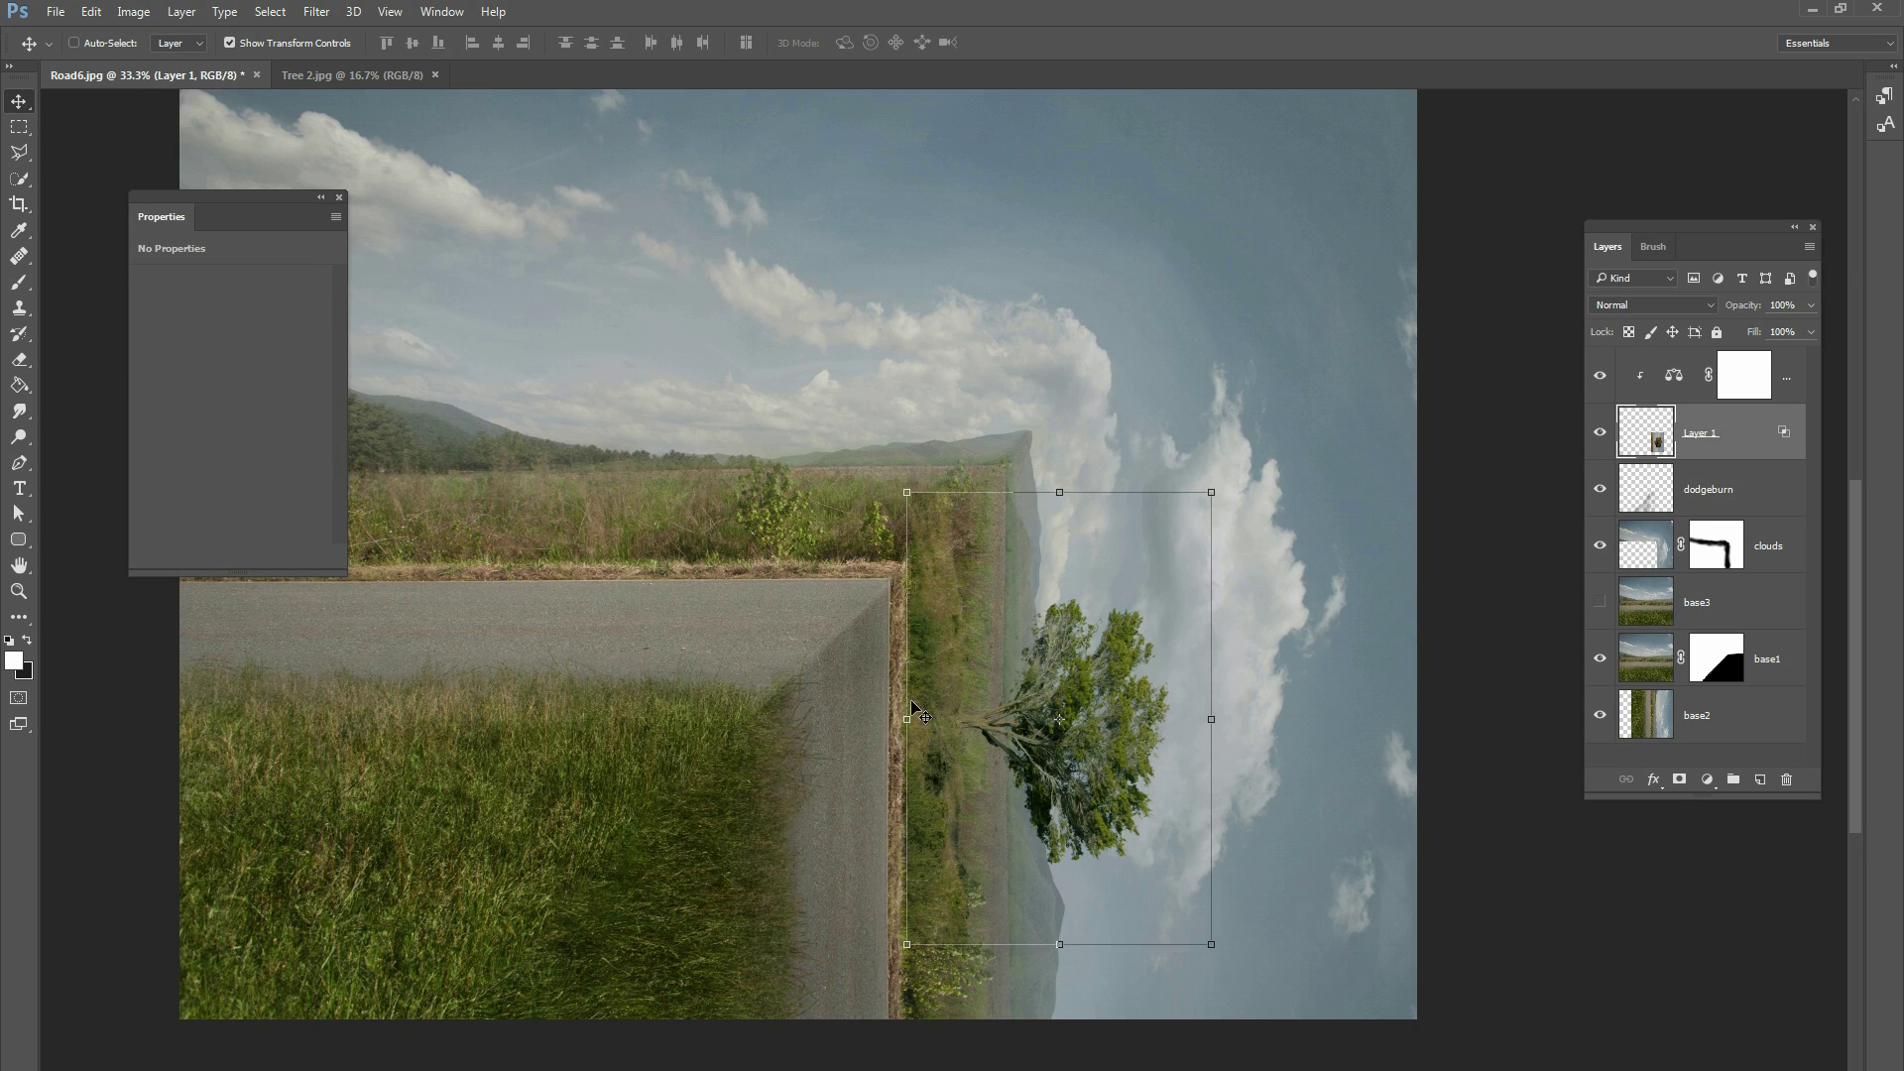
# - Nudge the tree slightly away from the vertical road and add a layer mask to its layer
pyautogui.moveTo(1130, 684)
pyautogui.mouseDown()
pyautogui.moveTo(1170, 367)
pyautogui.moveTo(1157, 740)
pyautogui.moveTo(1146, 669)
pyautogui.mouseUp()
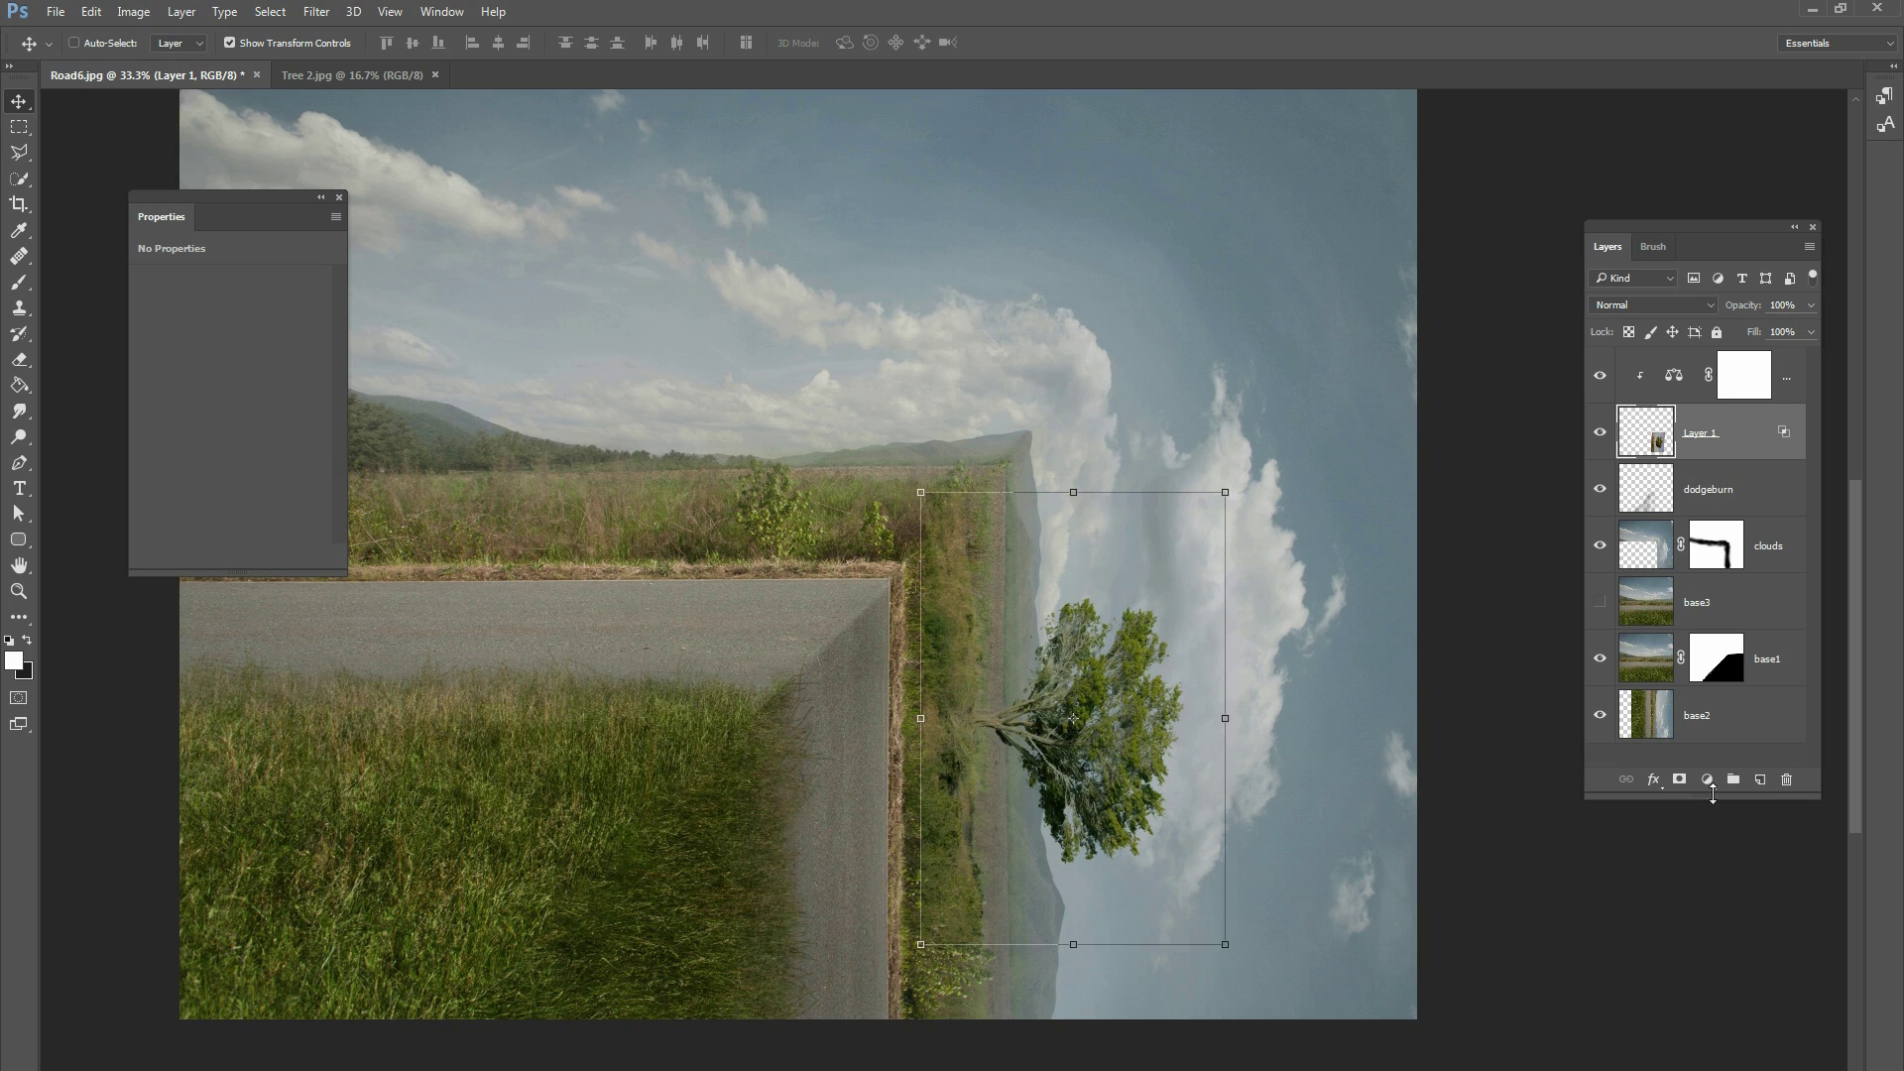
pyautogui.click(1679, 779)
# - Paint black on the tree layer's mask with a brush at 31% flow to hide the leftover ground strip around the trunk's base
pyautogui.click(19, 282)
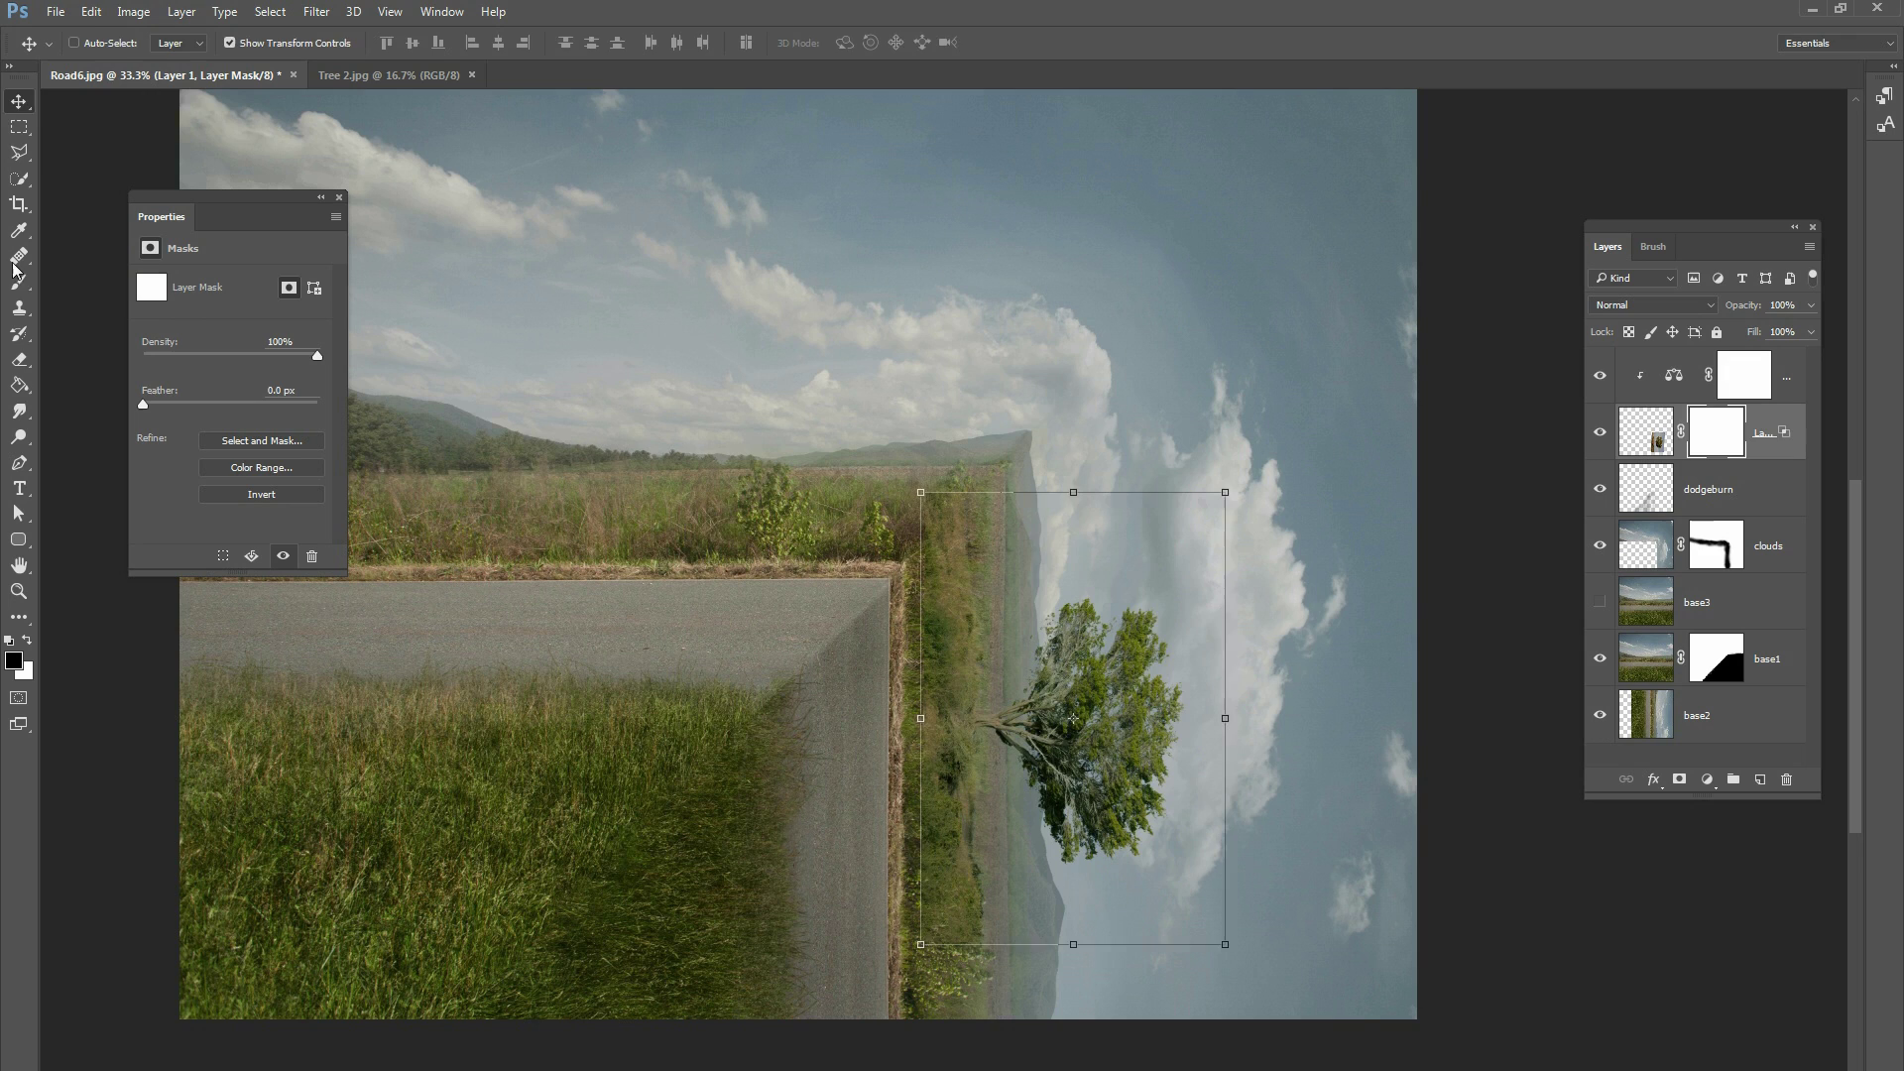
pyautogui.rightClick(1000, 537)
pyautogui.moveTo(1156, 587); pyautogui.dragTo(1151, 592)
pyautogui.press('Return')
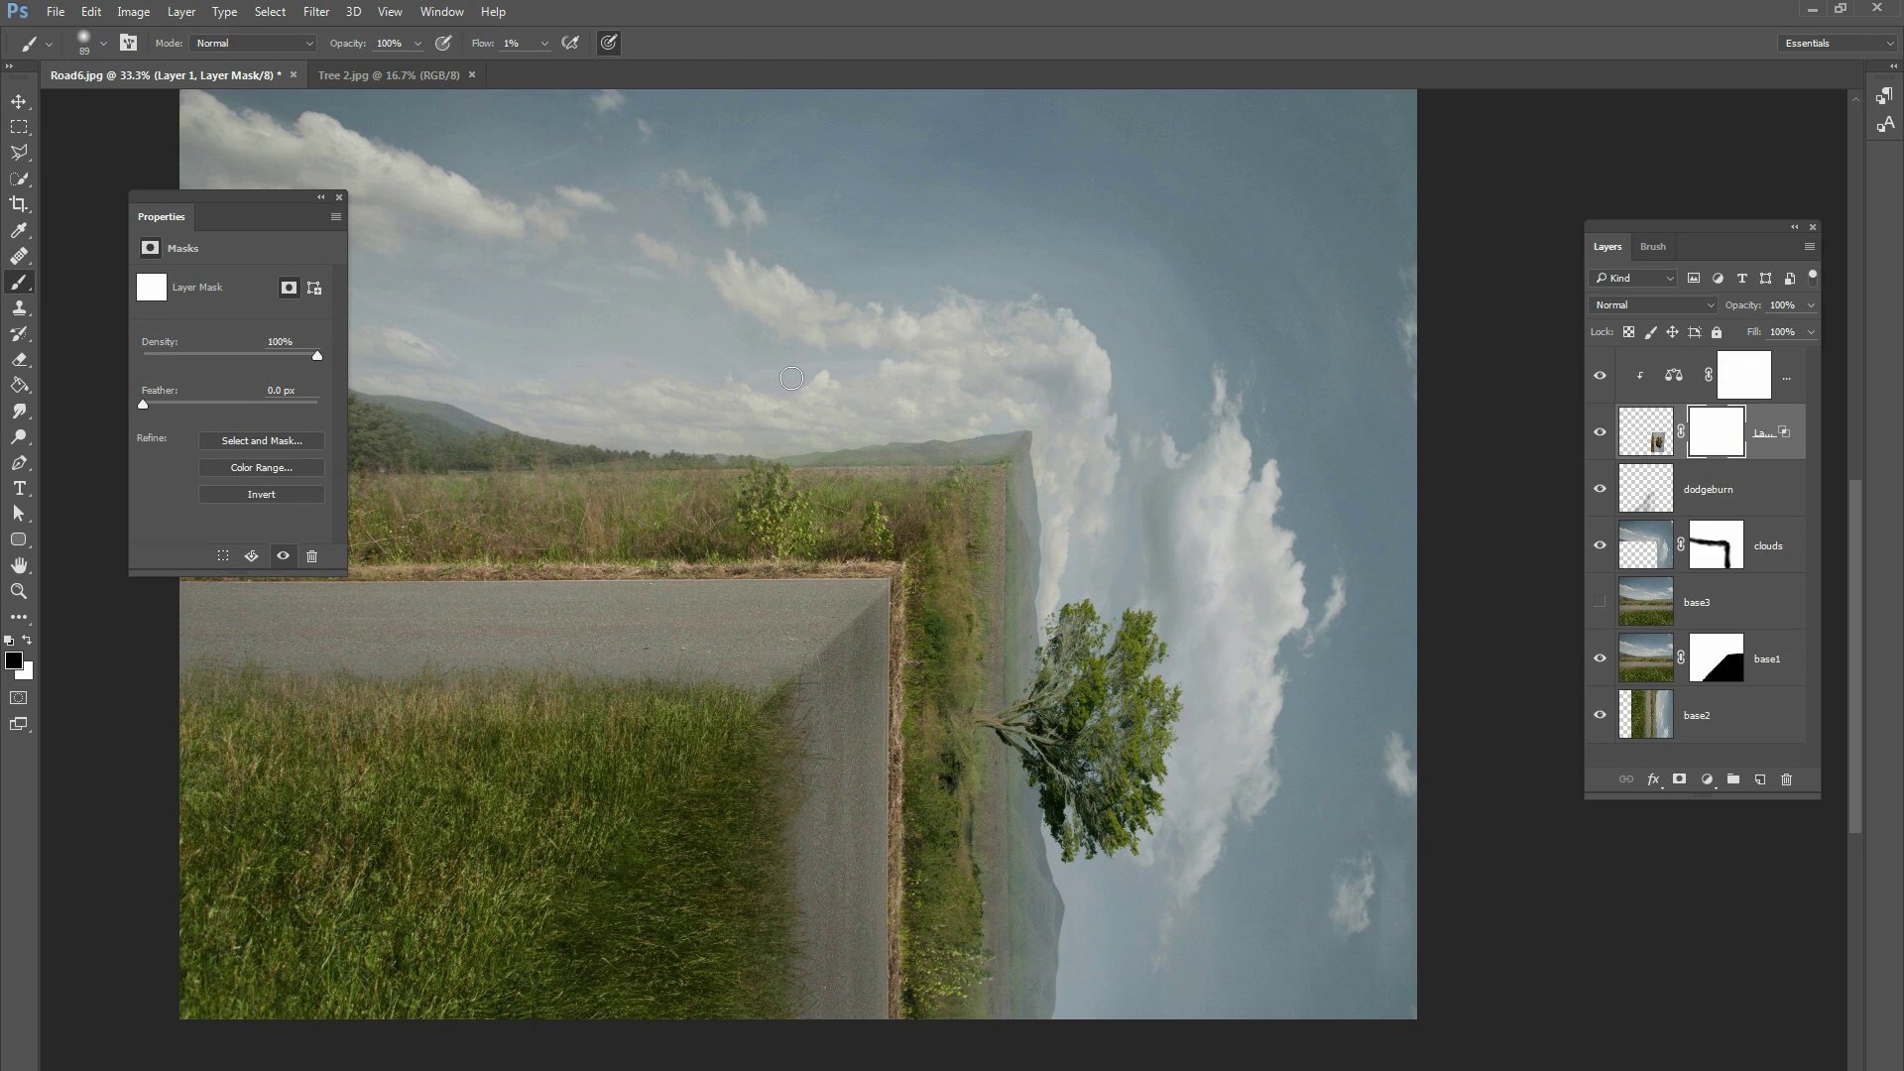
pyautogui.click(543, 42)
pyautogui.moveTo(538, 67); pyautogui.dragTo(570, 66)
pyautogui.click(643, 128)
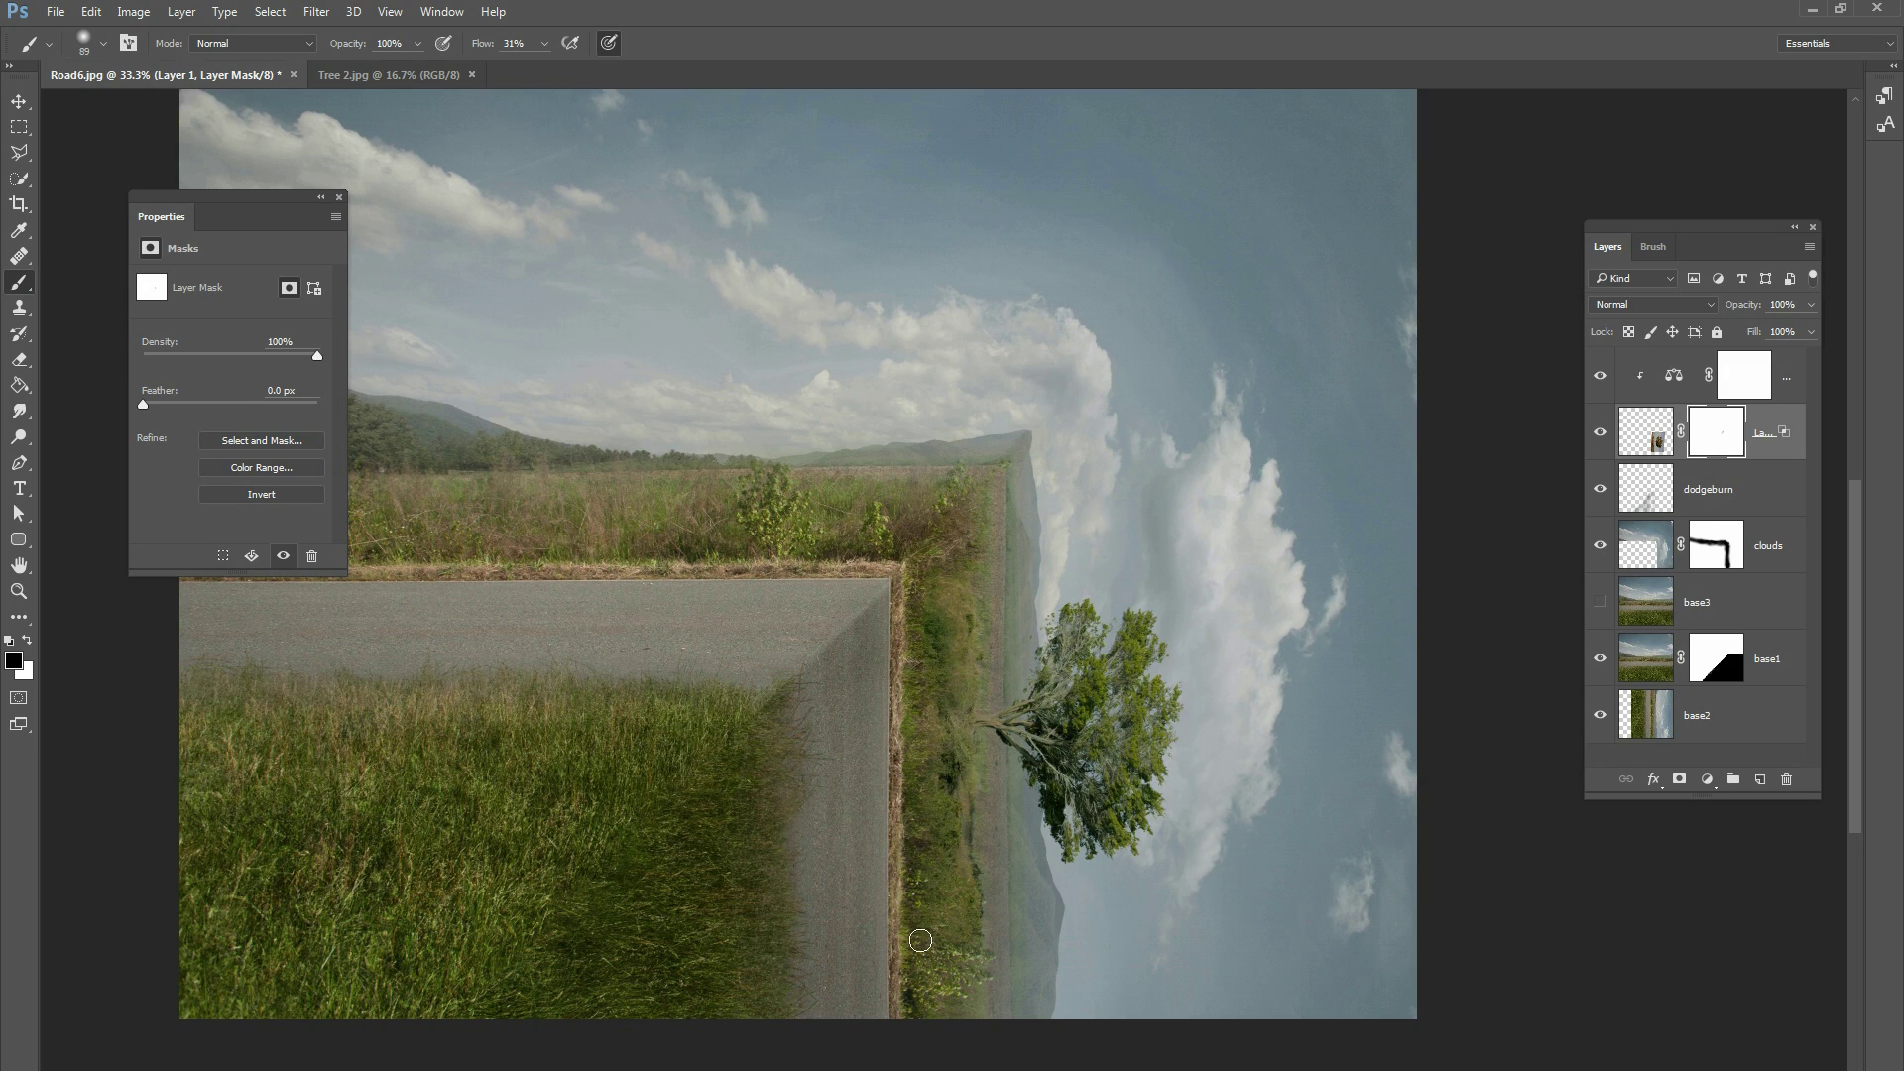
pyautogui.moveTo(971, 877)
pyautogui.mouseDown()
pyautogui.moveTo(914, 946)
pyautogui.moveTo(900, 797)
pyautogui.moveTo(942, 560)
pyautogui.moveTo(920, 552)
pyautogui.mouseUp()
pyautogui.hotkey('ctrl', '-')
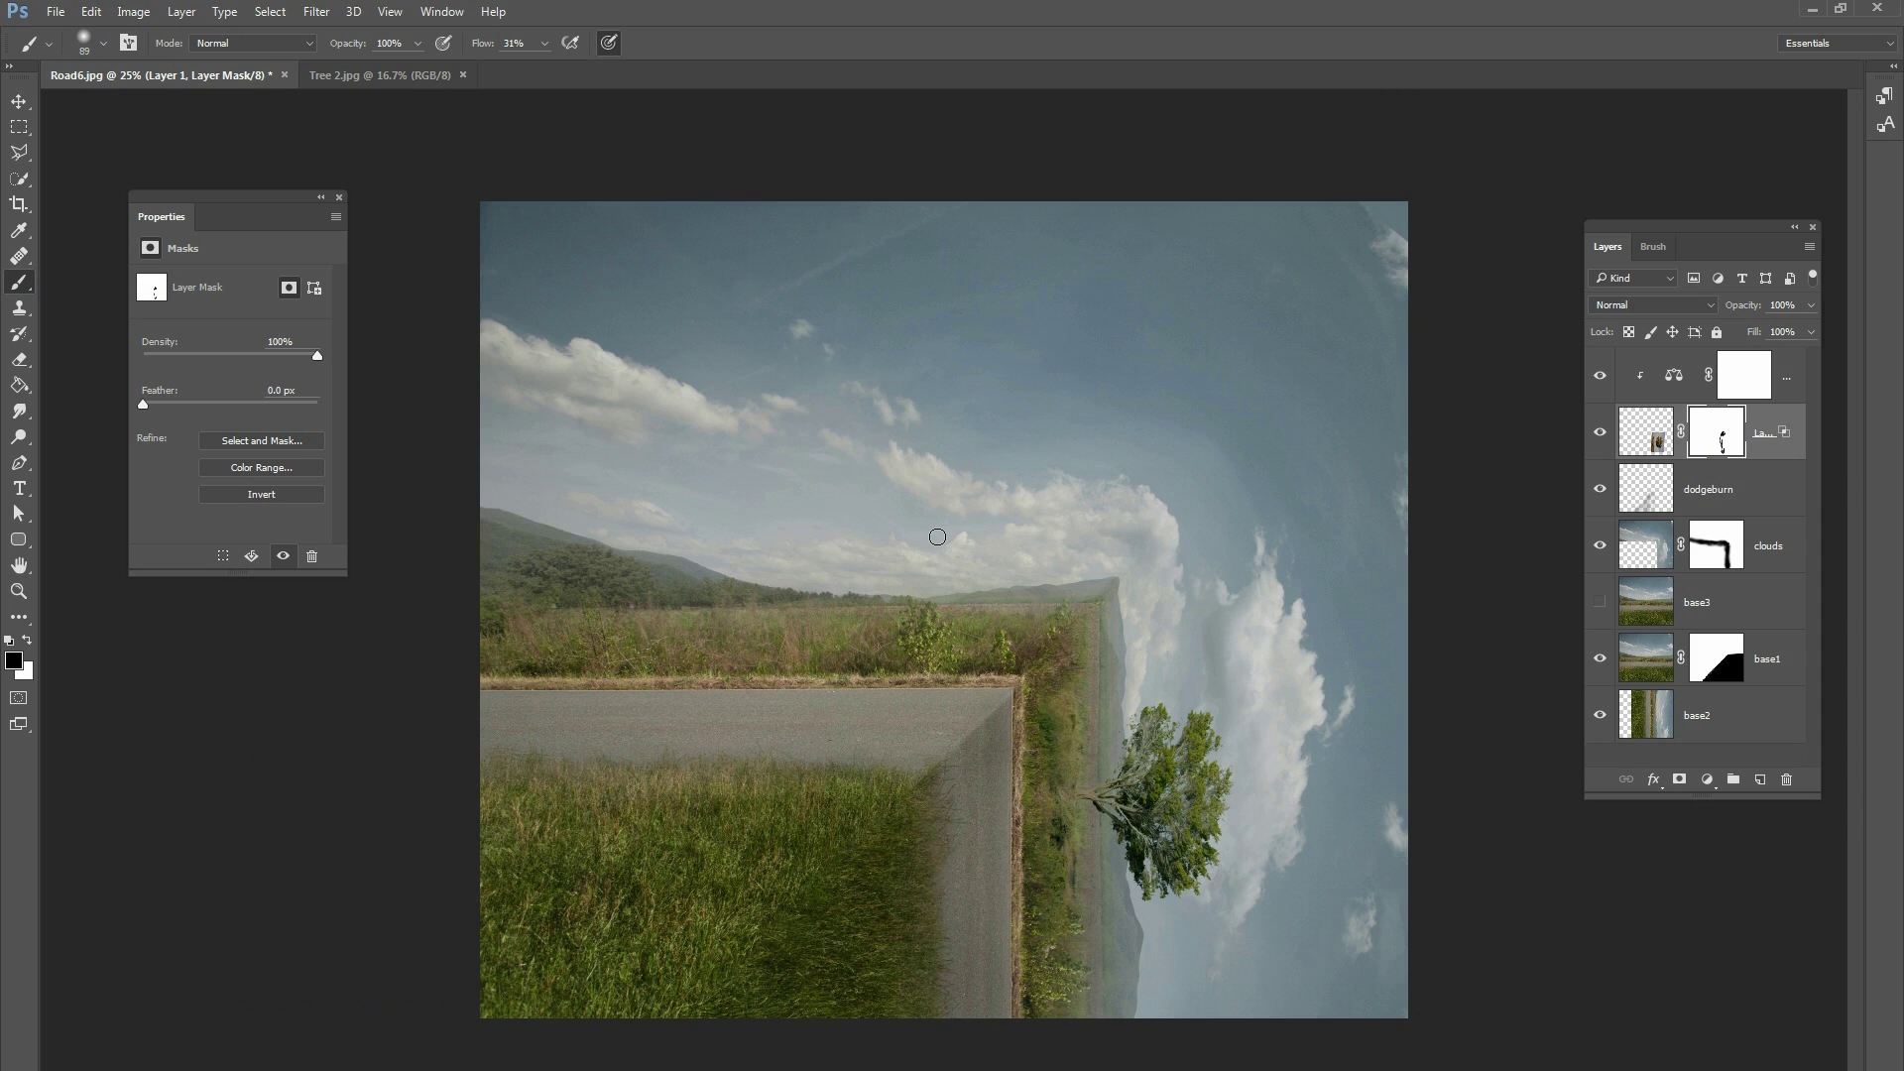